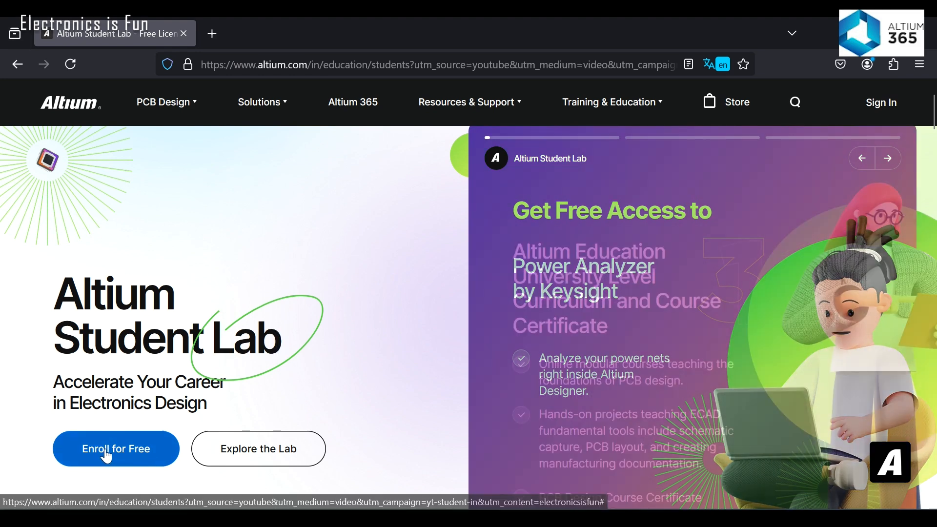
Step: Examine the Altium Student Lab enrollment form and the page's key benefits, student testimonials, certificate and getting-started sections
{"action": "left_click", "coordinate": [108, 455]}
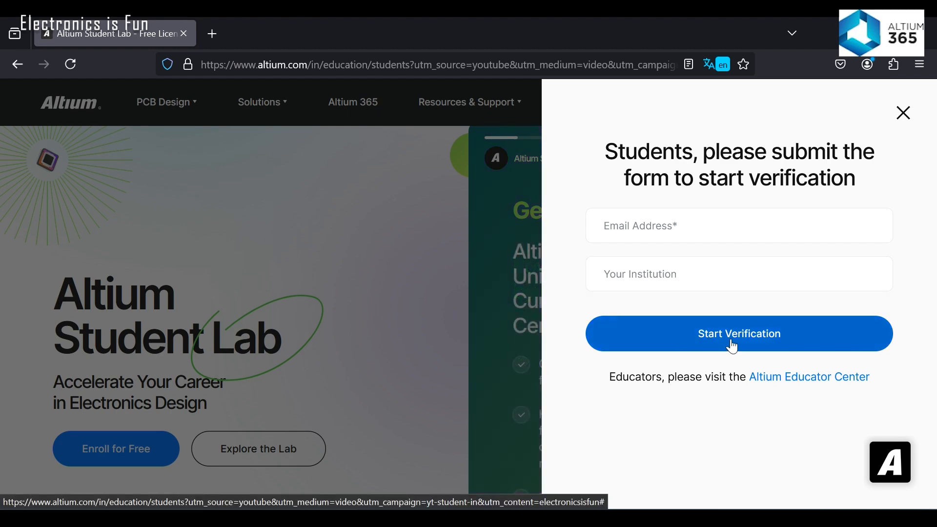
{"action": "left_click", "coordinate": [903, 115]}
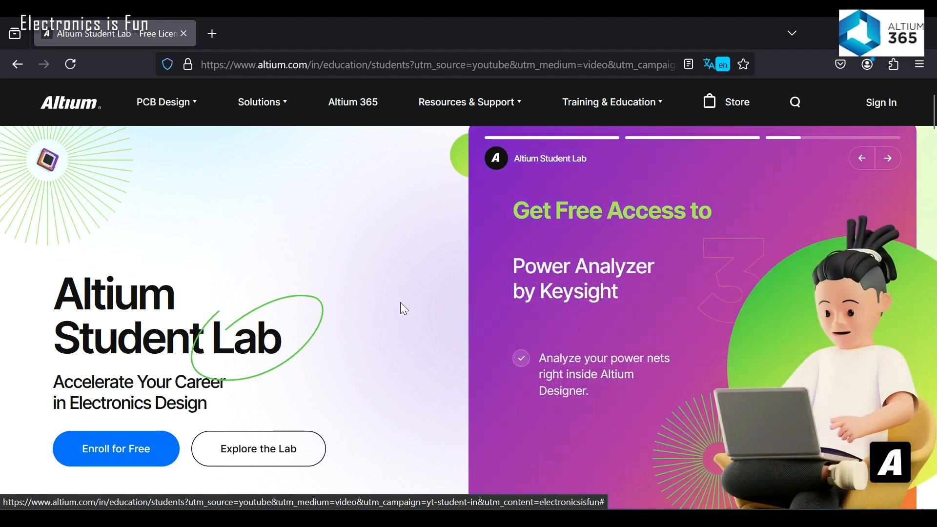
{"action": "scroll", "coordinate": [400, 302], "scroll_direction": "down", "scroll_amount": 10}
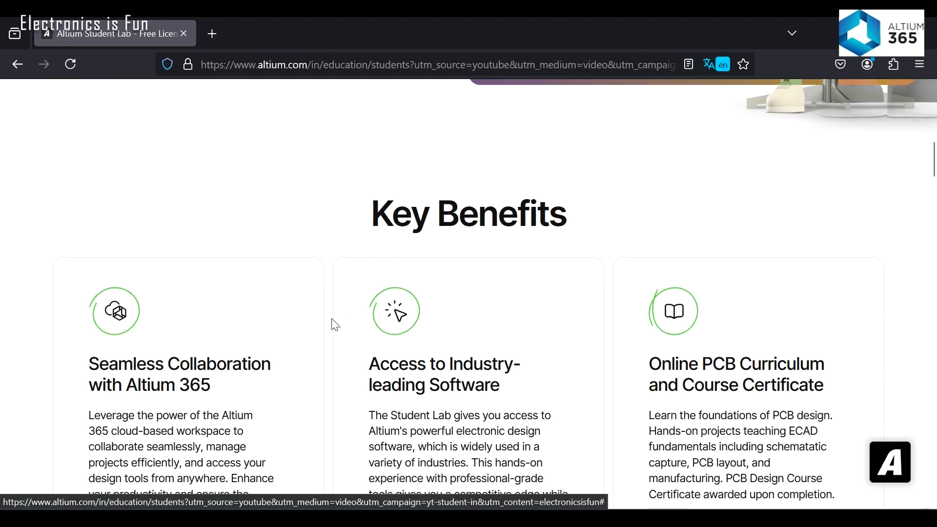
{"action": "scroll", "coordinate": [334, 327], "scroll_direction": "down", "scroll_amount": 5}
{"action": "scroll", "coordinate": [335, 325], "scroll_direction": "down", "scroll_amount": 10}
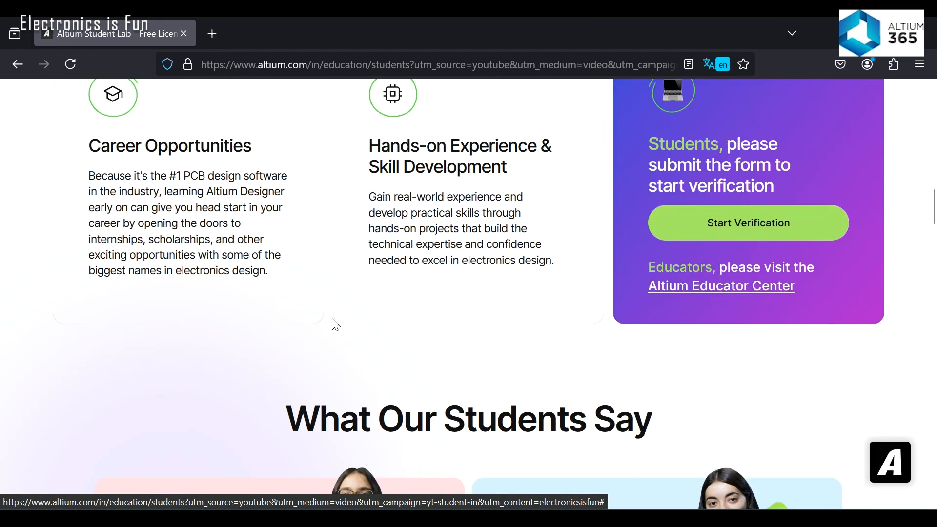
{"action": "scroll", "coordinate": [334, 327], "scroll_direction": "down", "scroll_amount": 10}
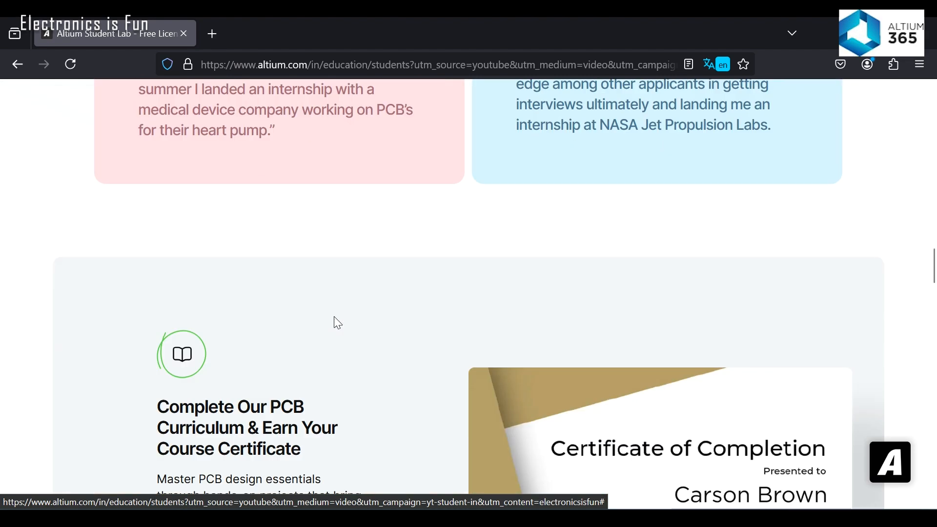
{"action": "scroll", "coordinate": [335, 317], "scroll_direction": "down", "scroll_amount": 12}
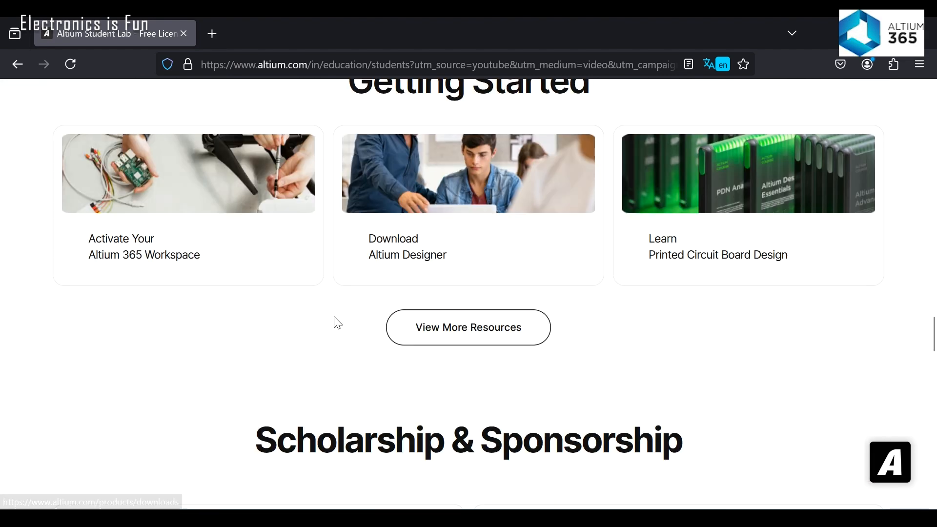
{"action": "scroll", "coordinate": [334, 314], "scroll_direction": "down", "scroll_amount": 5}
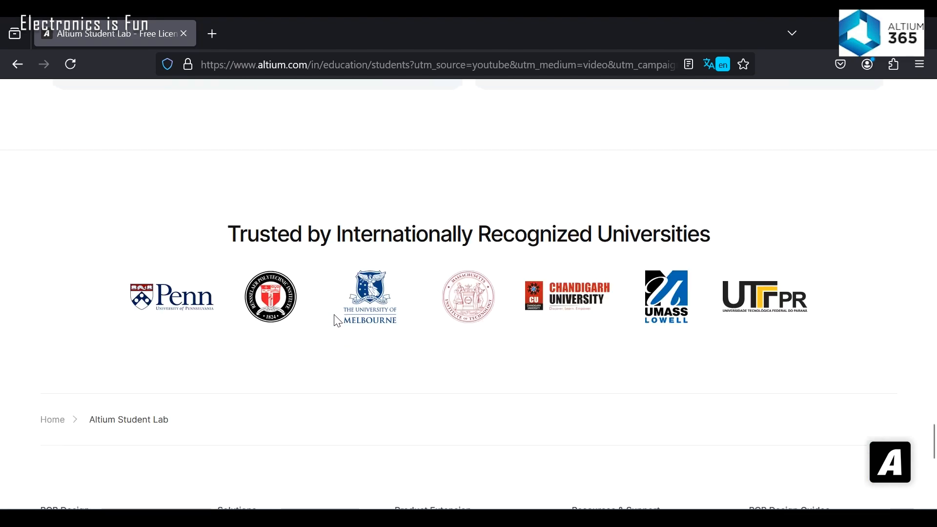
{"action": "scroll", "coordinate": [335, 312], "scroll_direction": "up", "scroll_amount": 10}
{"action": "scroll", "coordinate": [335, 313], "scroll_direction": "up", "scroll_amount": 15}
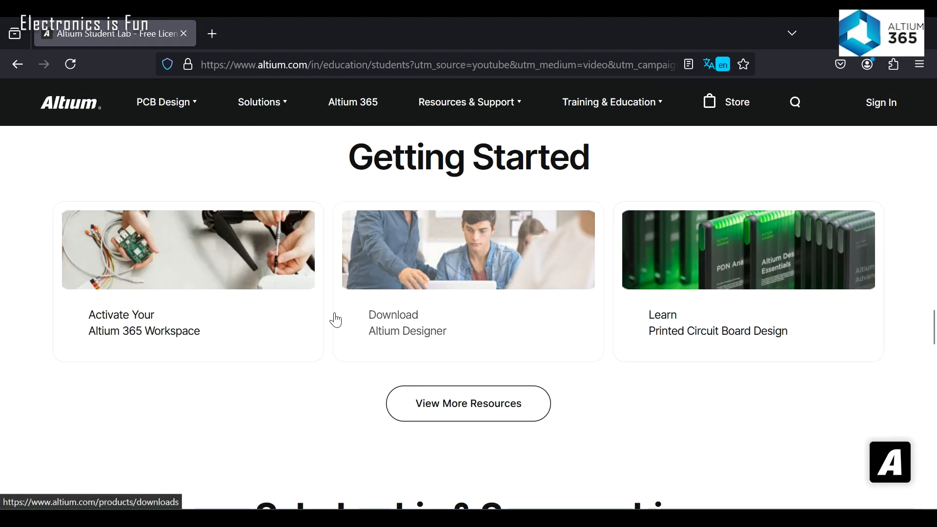
{"action": "scroll", "coordinate": [336, 314], "scroll_direction": "up", "scroll_amount": 15}
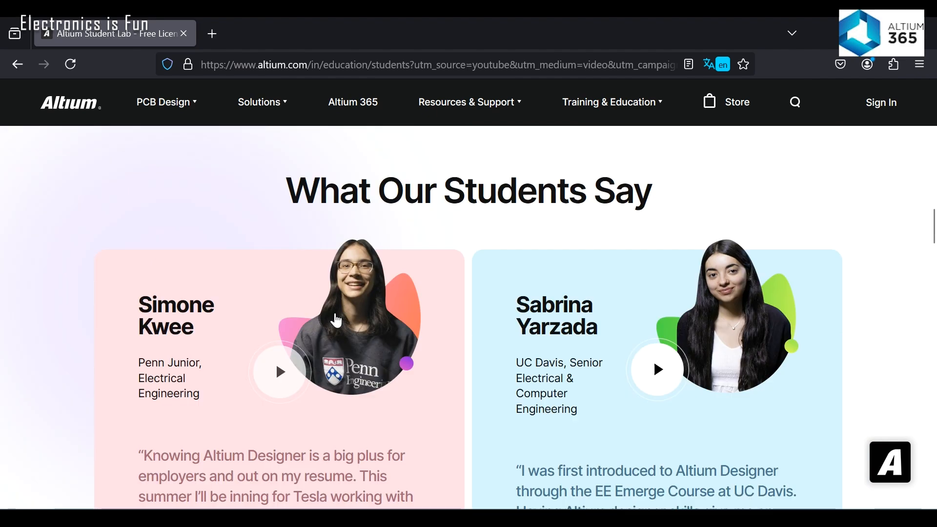
{"action": "scroll", "coordinate": [335, 317], "scroll_direction": "down", "scroll_amount": 6}
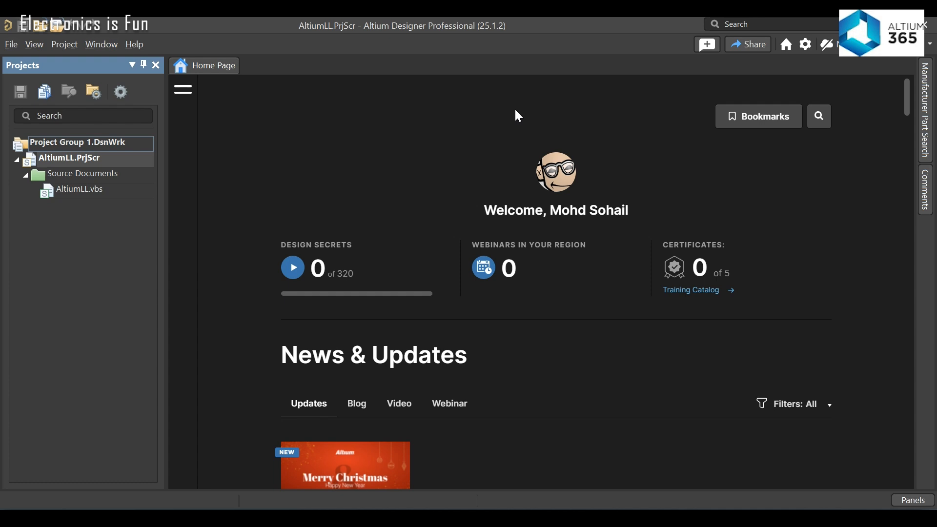
Step: In Altium Designer, create an empty local PCB project named "RC plane NAV lights" in the default folder, copying the name for reuse
{"action": "left_click", "coordinate": [12, 46]}
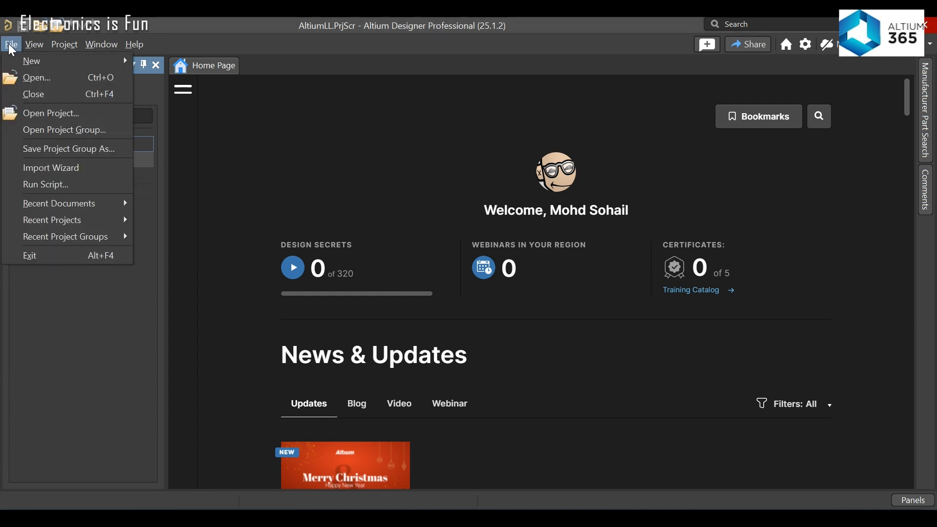
{"action": "mouse_move", "coordinate": [32, 62]}
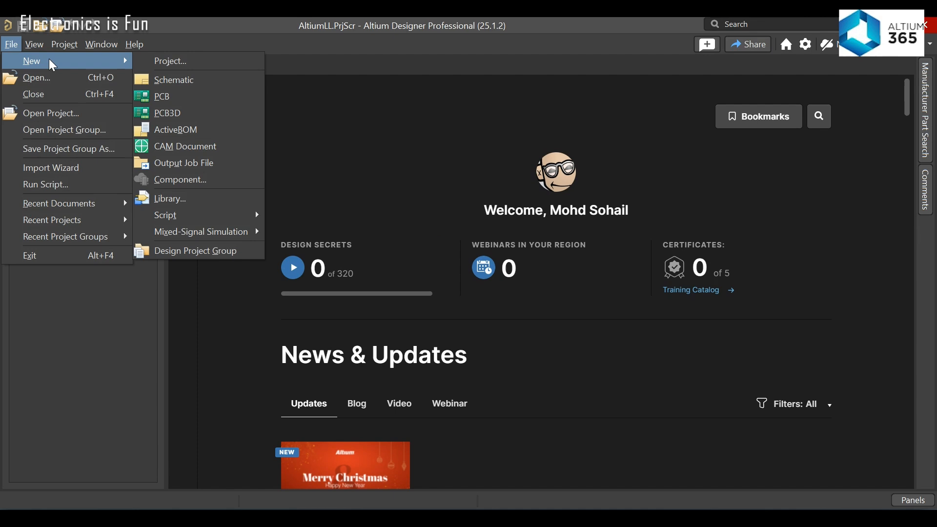
{"action": "left_click", "coordinate": [153, 62]}
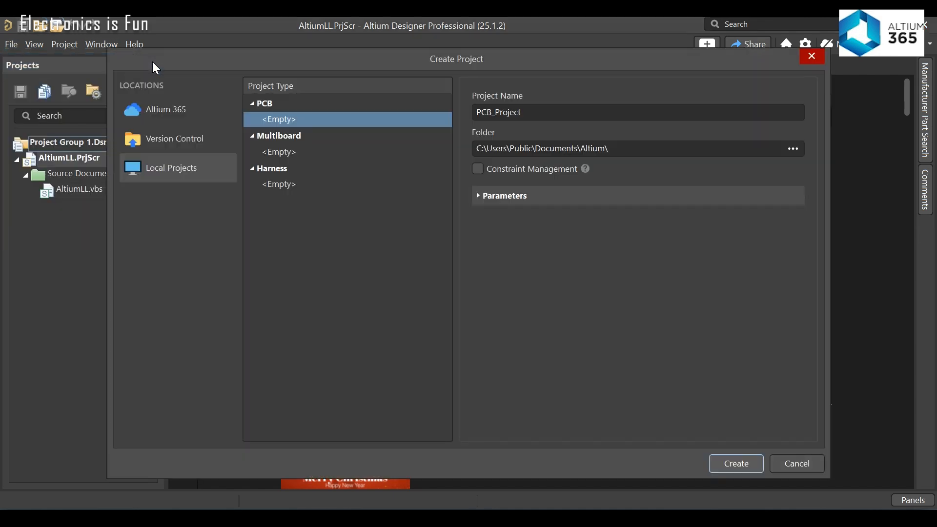
{"action": "left_click", "coordinate": [553, 116]}
{"action": "type", "text": "RC plane NAV lights"}
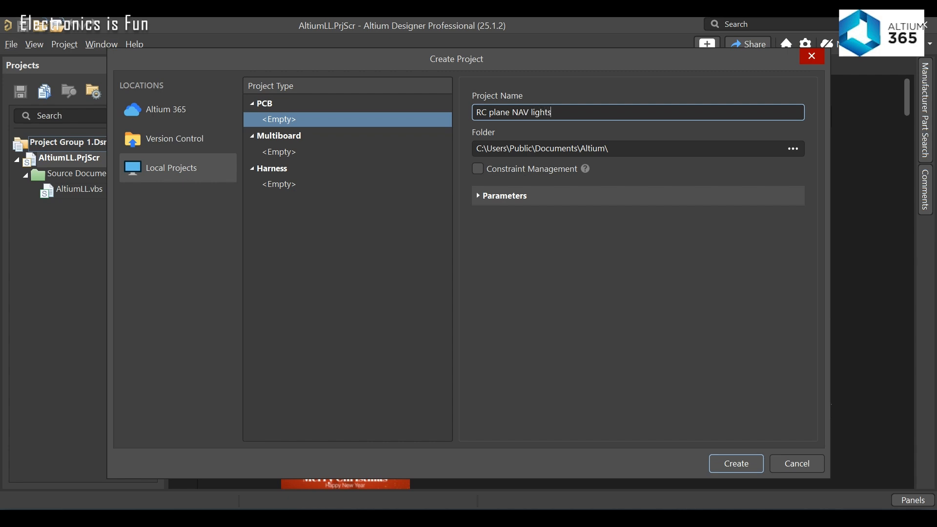
{"action": "key", "text": "ctrl+a"}
{"action": "key", "text": "ctrl+c"}
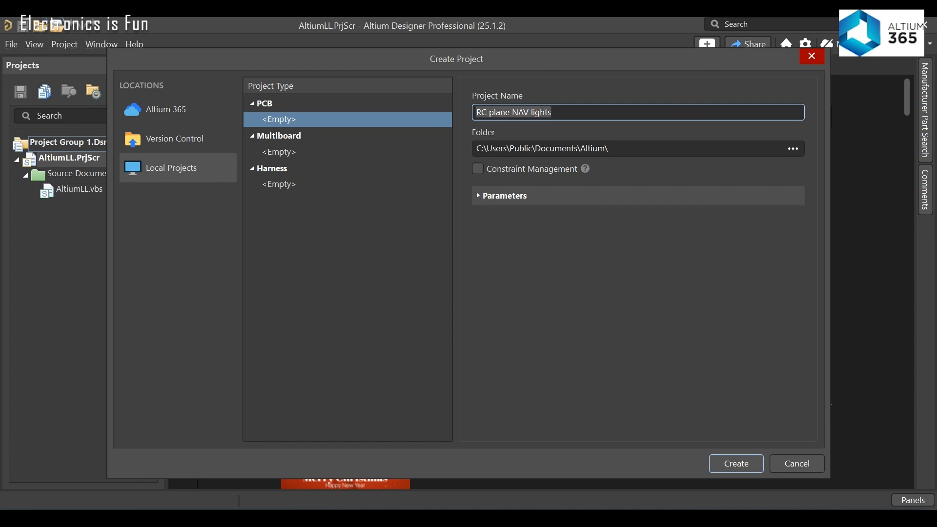
{"action": "left_click", "coordinate": [658, 111]}
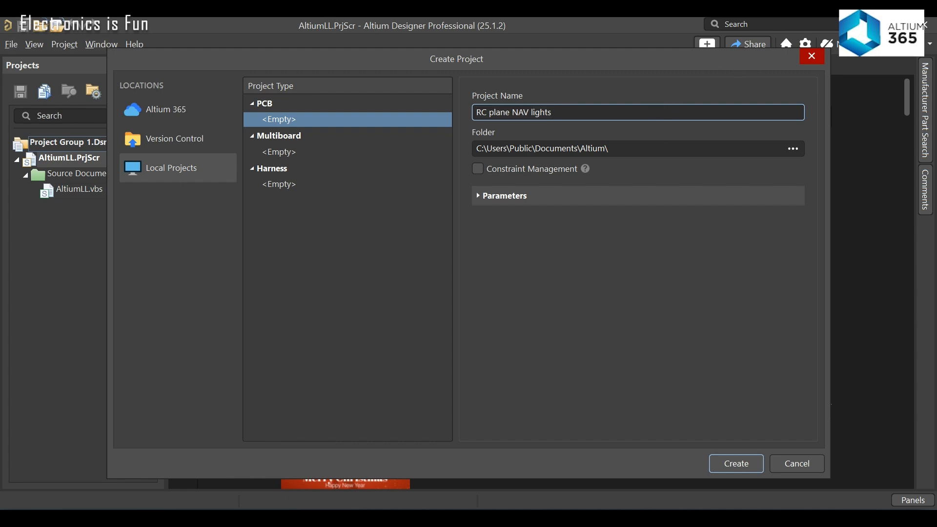
{"action": "left_click", "coordinate": [728, 465]}
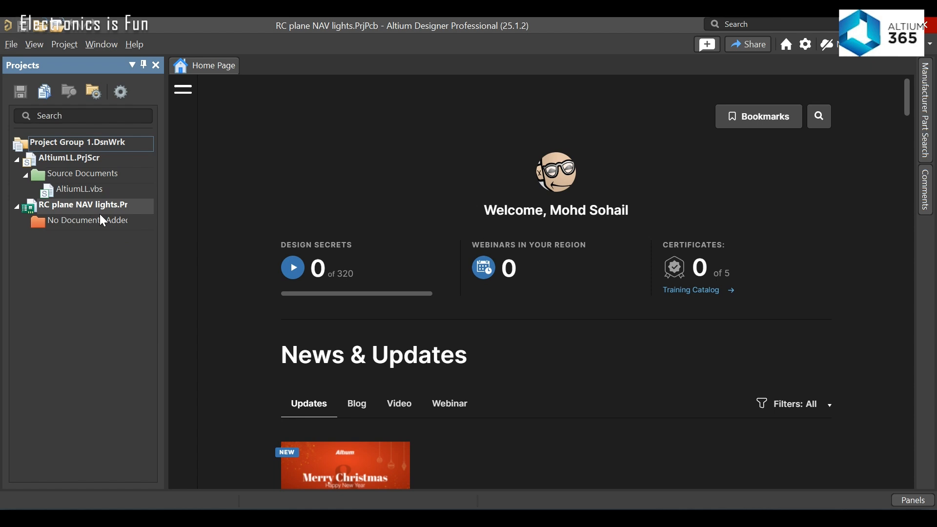
Step: Add a new schematic document to the RC plane NAV lights project
{"action": "right_click", "coordinate": [62, 209]}
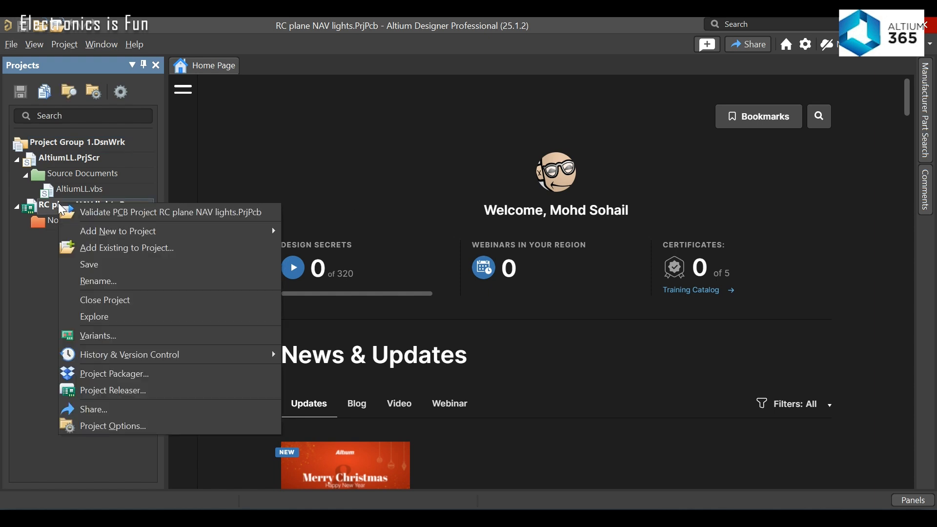
{"action": "mouse_move", "coordinate": [144, 234]}
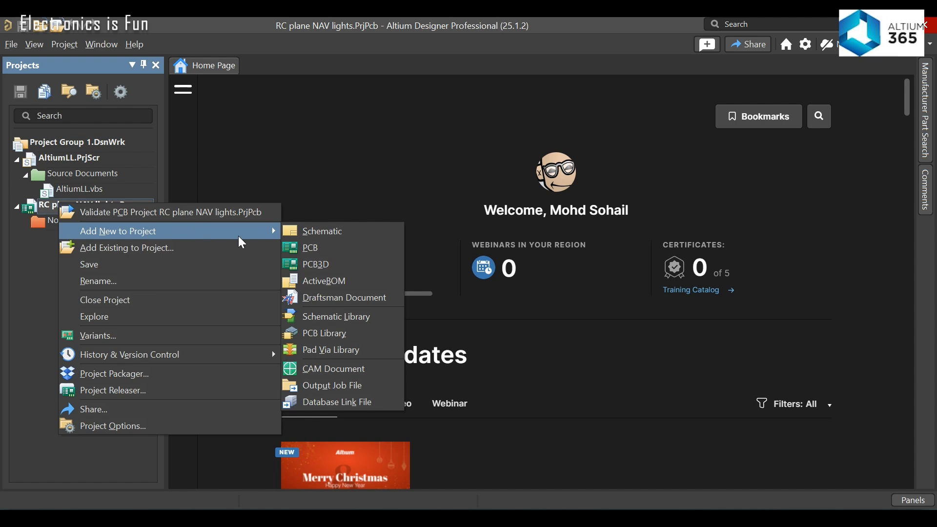
{"action": "left_click", "coordinate": [317, 243]}
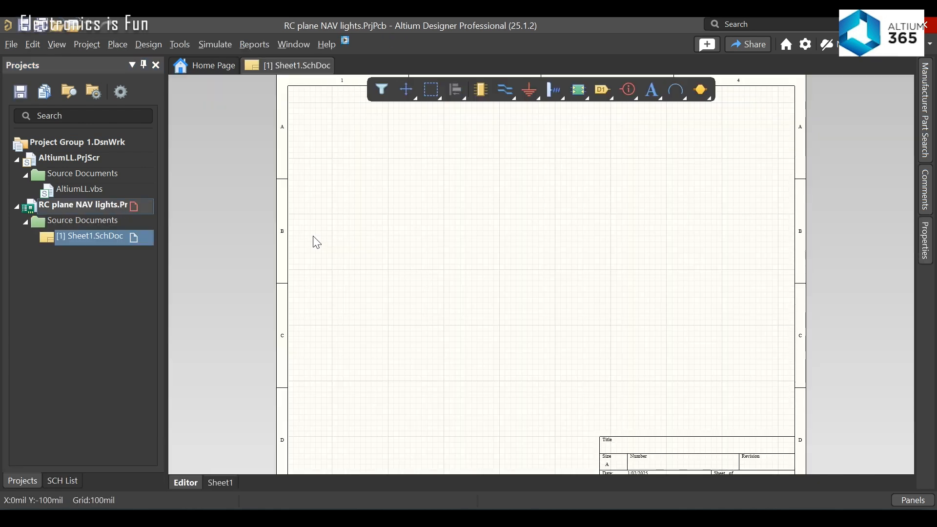
Step: Save the new schematic sheet as "RC plane NAV lights" in the project folder and save the project
{"action": "right_click", "coordinate": [89, 241]}
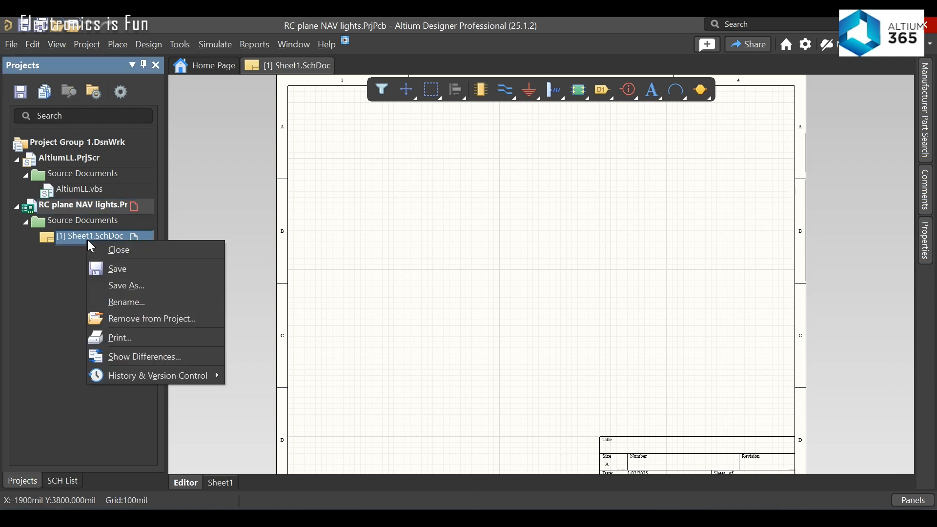
{"action": "left_click", "coordinate": [128, 269]}
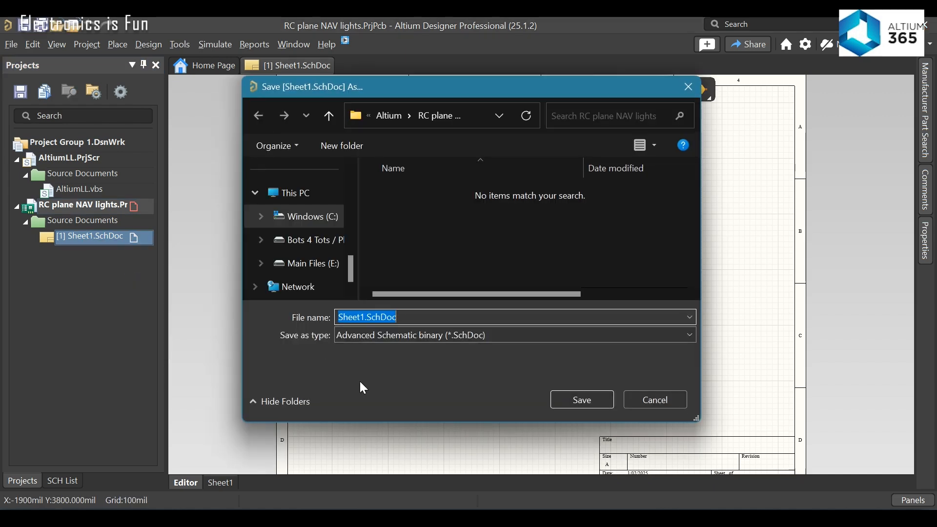
{"action": "key", "text": "ctrl+v"}
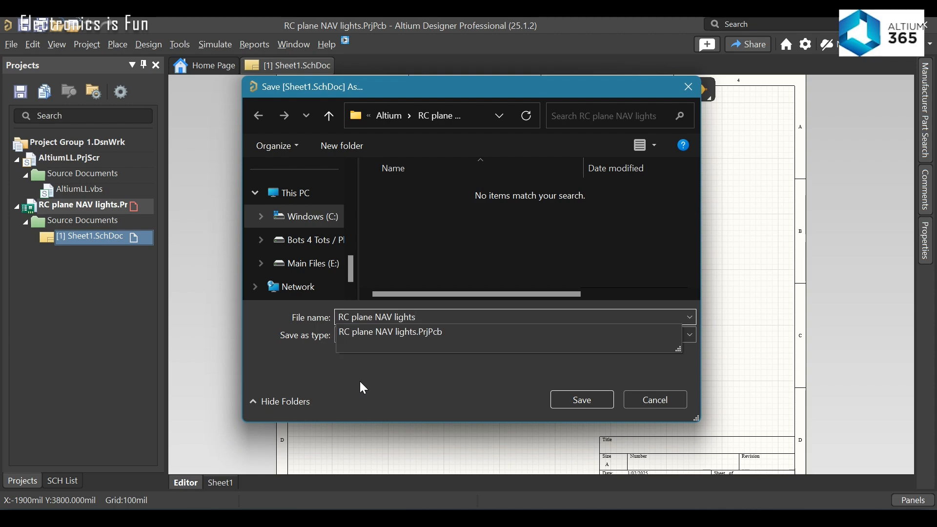
{"action": "left_click", "coordinate": [564, 406]}
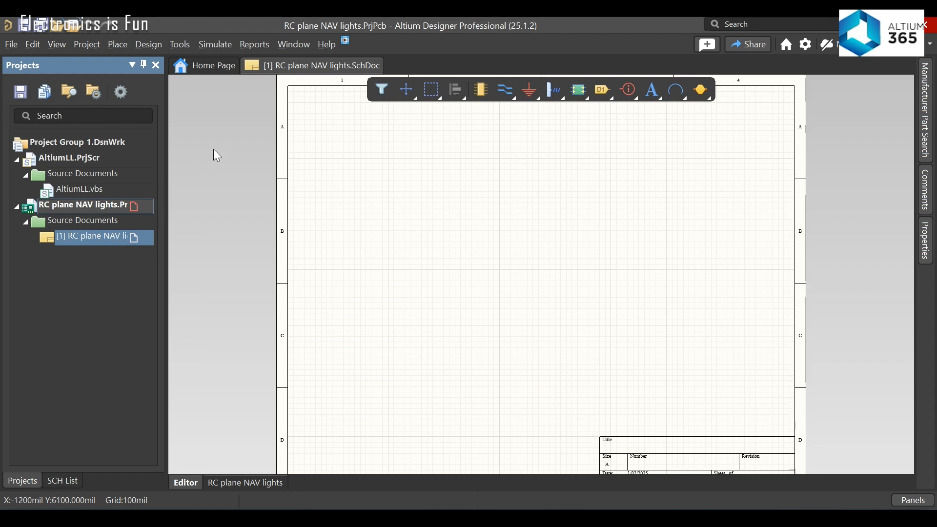
{"action": "right_click", "coordinate": [90, 208]}
{"action": "left_click", "coordinate": [142, 265]}
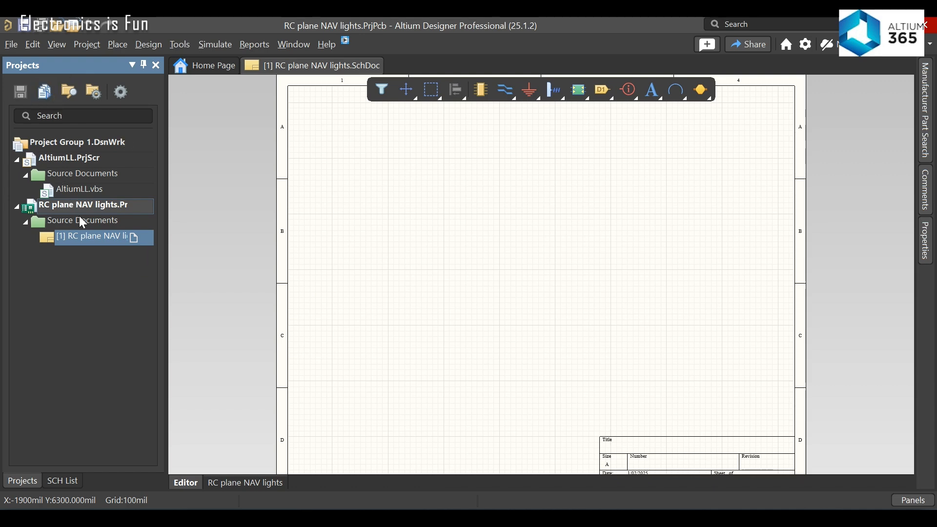
Step: Create a new file-based Schematic Library in the RC plane NAV lights project
{"action": "left_click", "coordinate": [11, 45]}
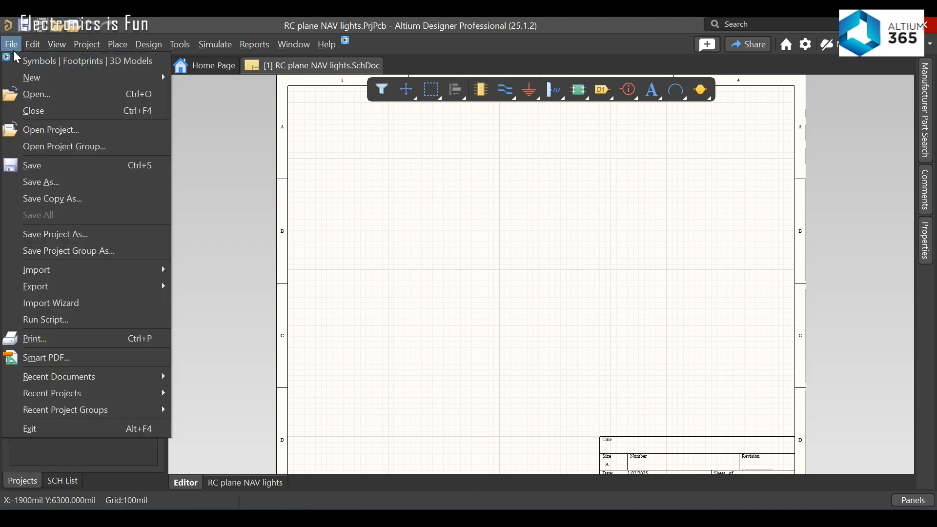
{"action": "mouse_move", "coordinate": [44, 82]}
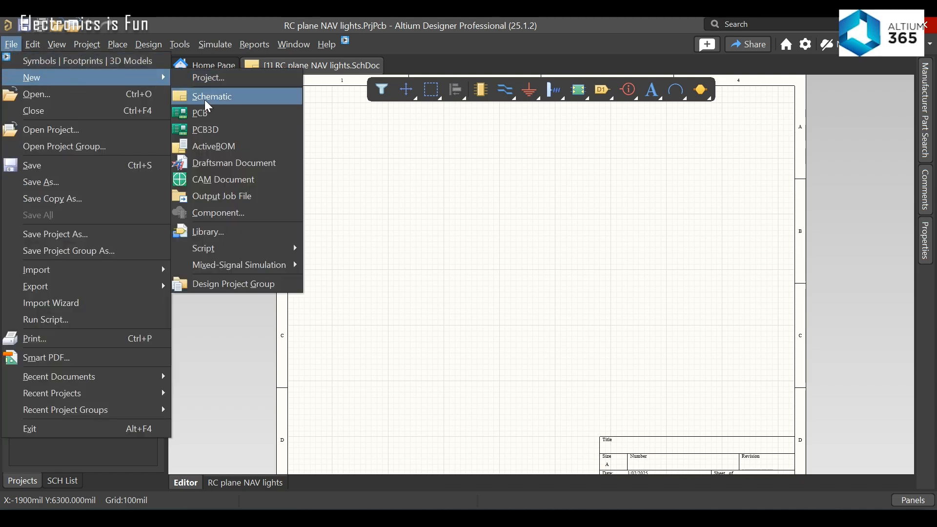
{"action": "left_click", "coordinate": [244, 242]}
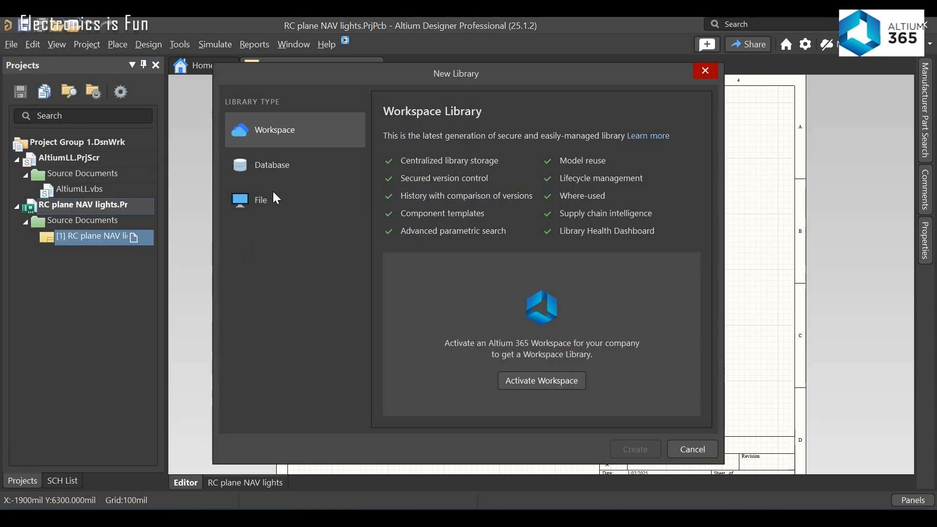
{"action": "left_click", "coordinate": [272, 178]}
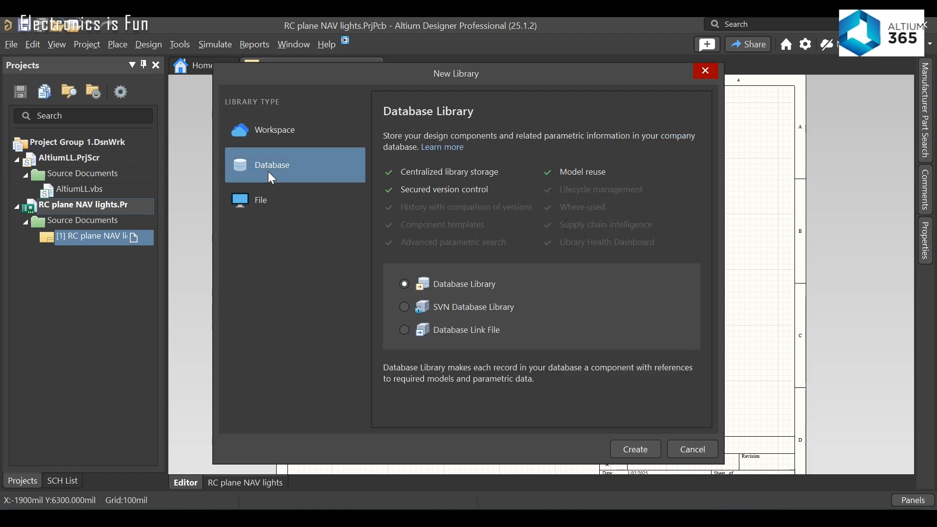
{"action": "left_click", "coordinate": [266, 210]}
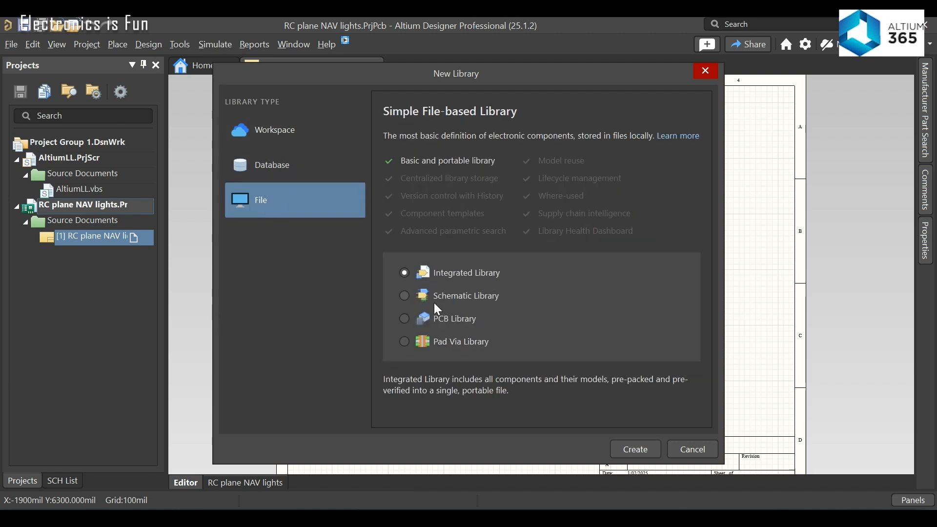
{"action": "left_click", "coordinate": [406, 297]}
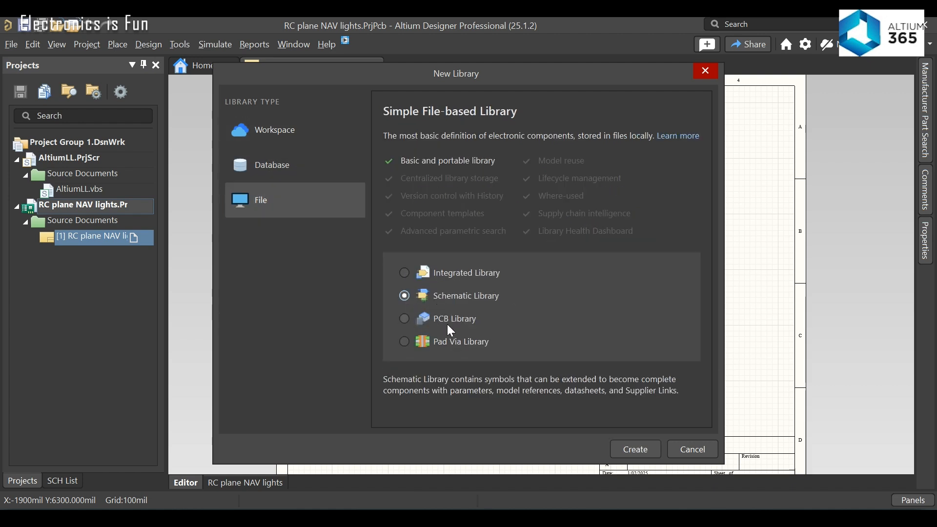
{"action": "left_click", "coordinate": [638, 454]}
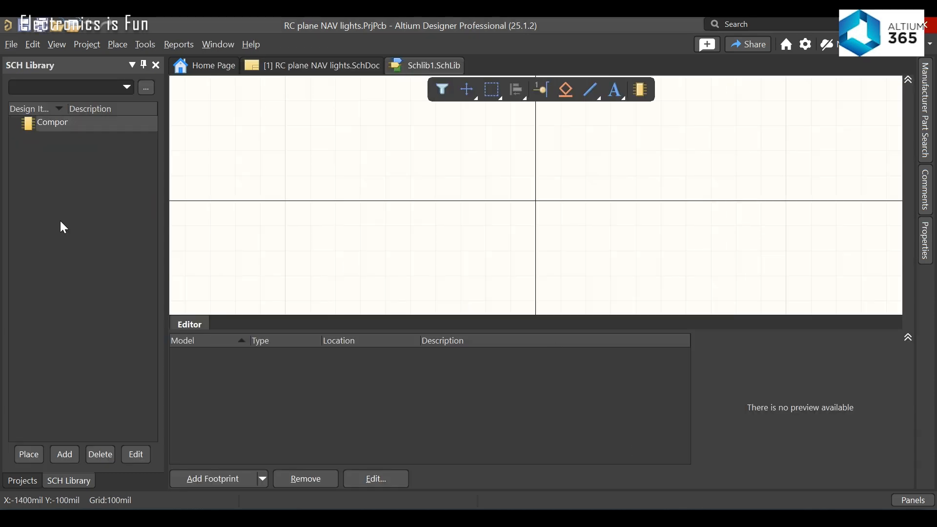
Step: Return to the project's schematic sheet and create a new file-based PCB Library
{"action": "left_click", "coordinate": [284, 71]}
{"action": "left_click", "coordinate": [11, 45]}
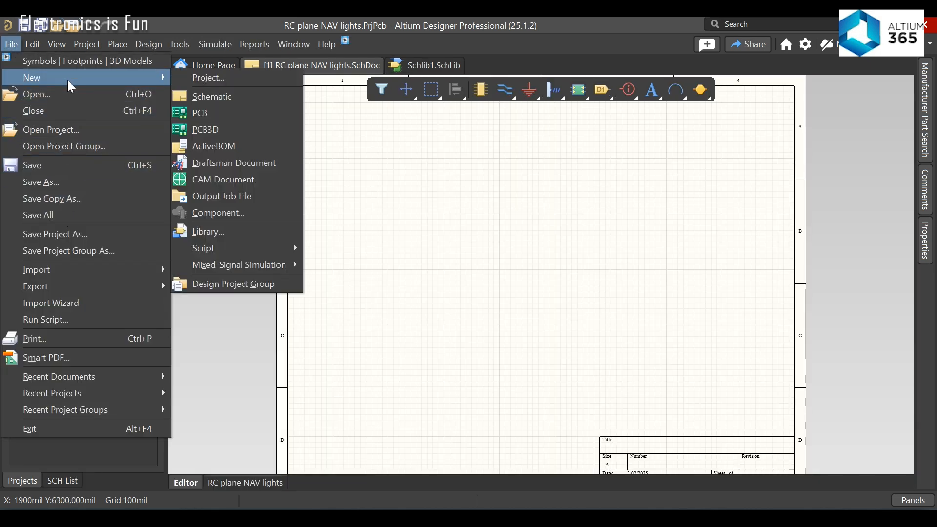
{"action": "left_click", "coordinate": [223, 239]}
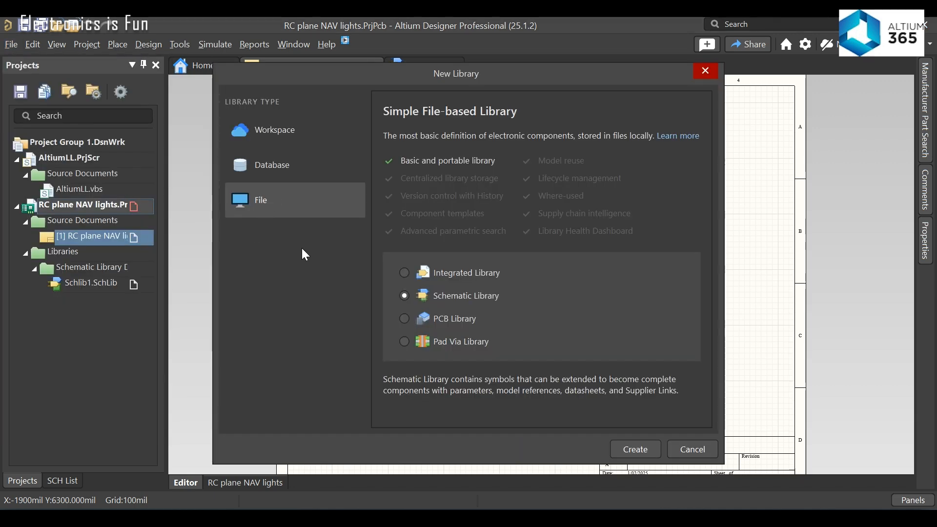
{"action": "left_click", "coordinate": [405, 319]}
{"action": "left_click", "coordinate": [634, 450]}
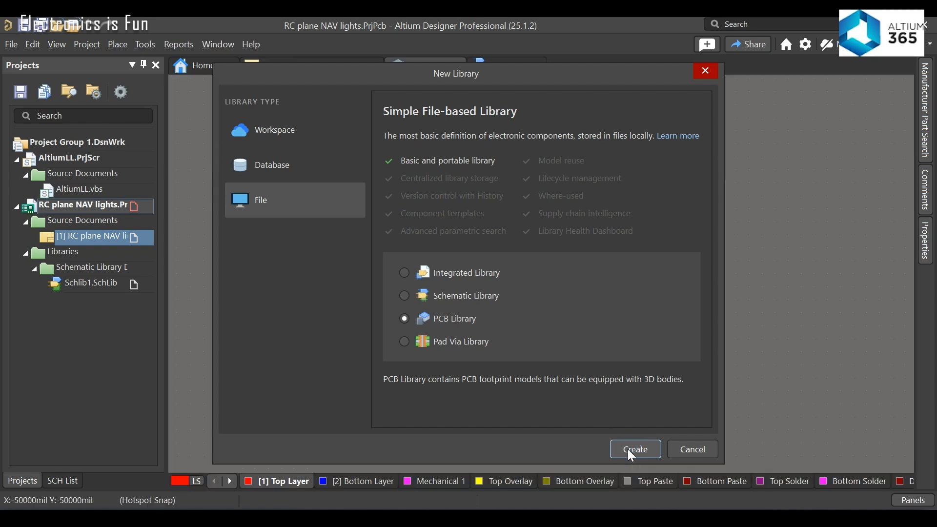
Step: Finish creating the PCB library, view the schematic library and return to the RC plane NAV lights schematic sheet
{"action": "left_click", "coordinate": [634, 450]}
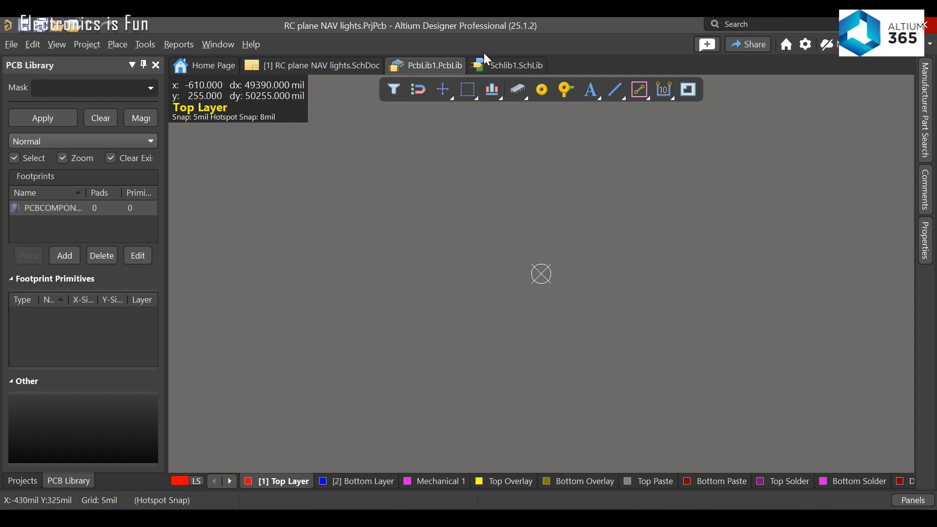
{"action": "left_click", "coordinate": [503, 71]}
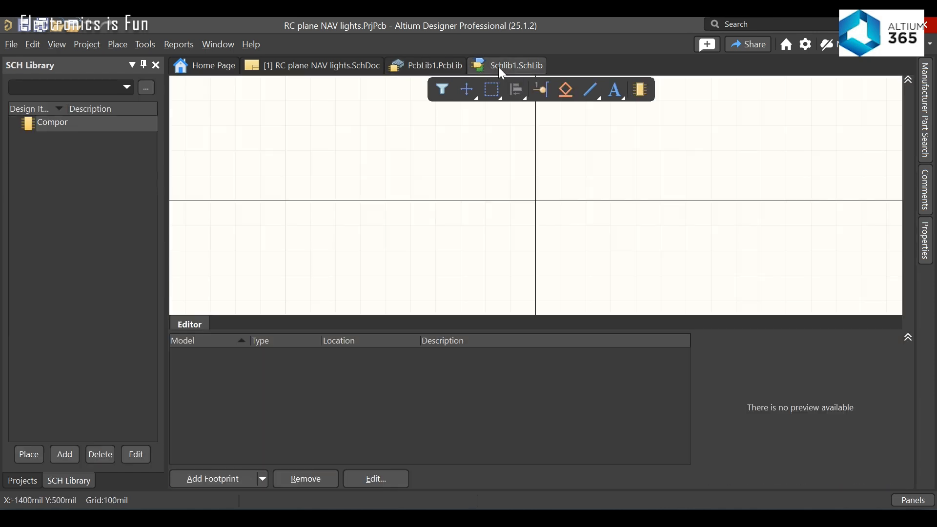
{"action": "left_click", "coordinate": [312, 70]}
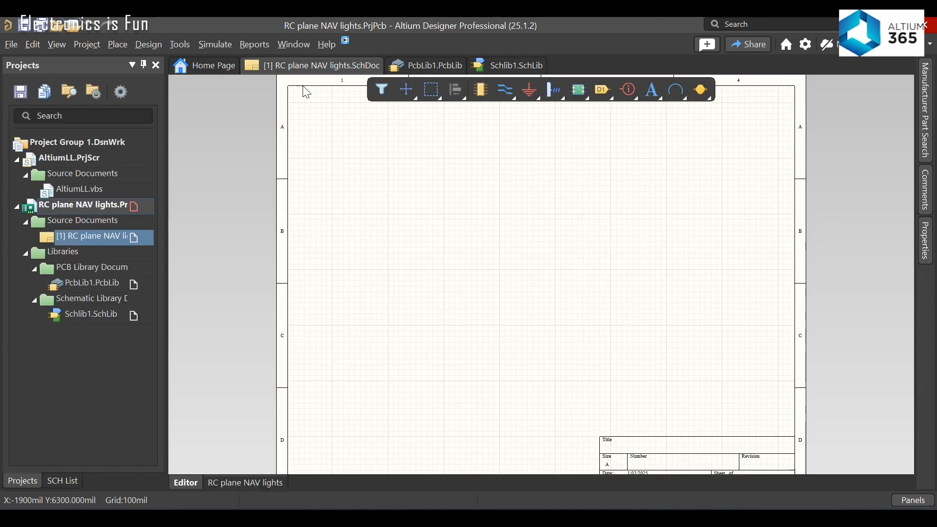
Step: Save the project, storing the libraries as PcbLib1.PcbLib and Schlib1.SchLib in the RC plane NAV lights folder
{"action": "right_click", "coordinate": [72, 210]}
{"action": "left_click", "coordinate": [119, 265]}
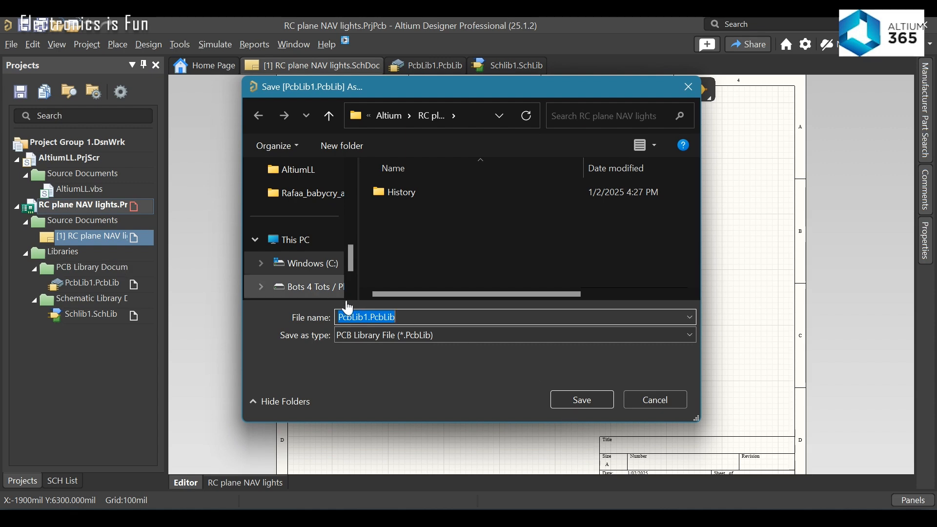
{"action": "left_click", "coordinate": [583, 401]}
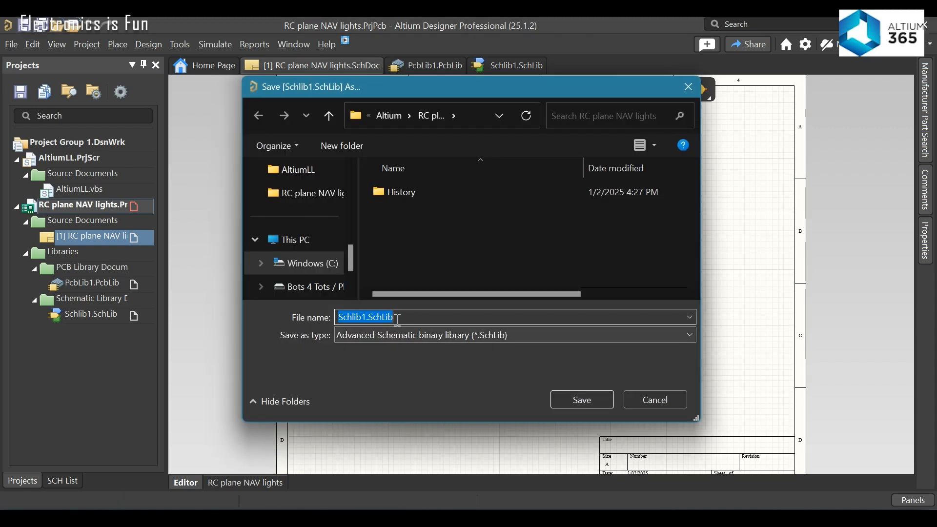
{"action": "left_click", "coordinate": [582, 400]}
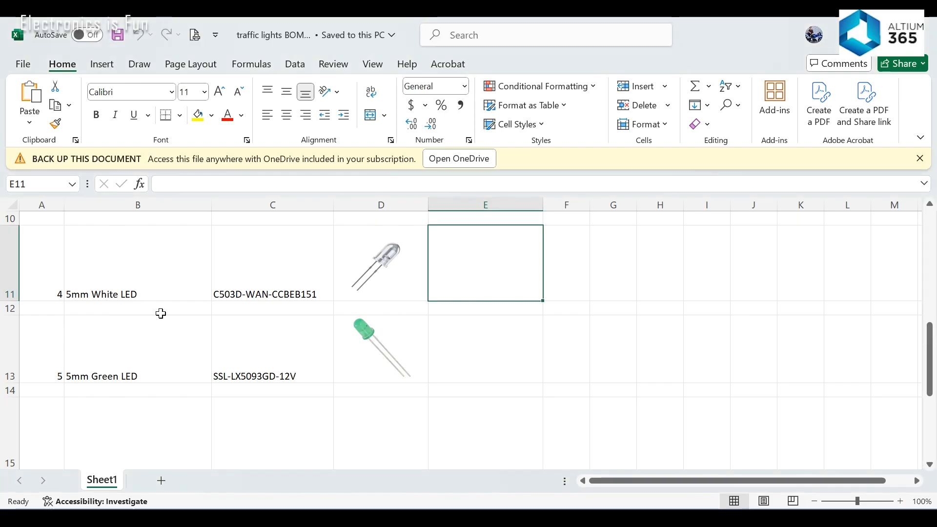
Step: Examine the part names and part numbers in the RC Plane NAV Lights BOM list in Excel
{"action": "scroll", "coordinate": [163, 313], "scroll_direction": "up", "scroll_amount": 4}
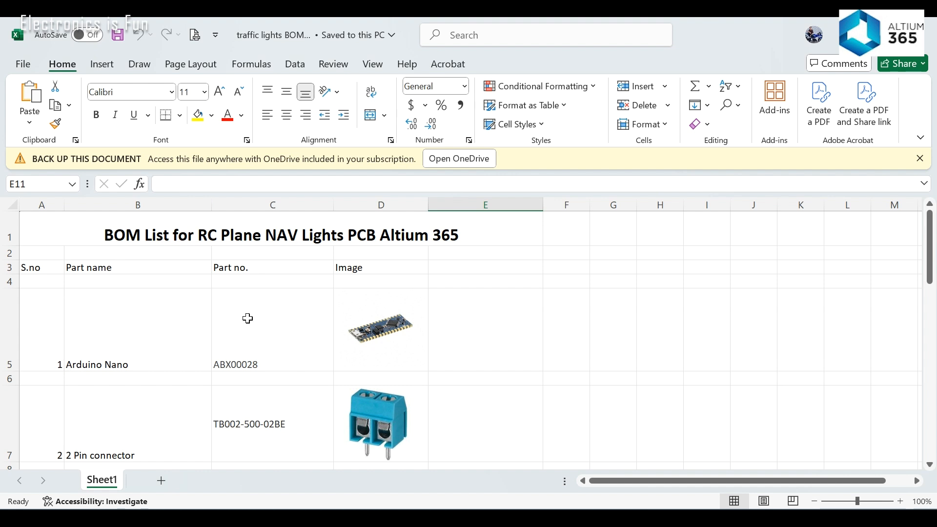
{"action": "left_click", "coordinate": [235, 365]}
{"action": "scroll", "coordinate": [272, 357], "scroll_direction": "down", "scroll_amount": 1}
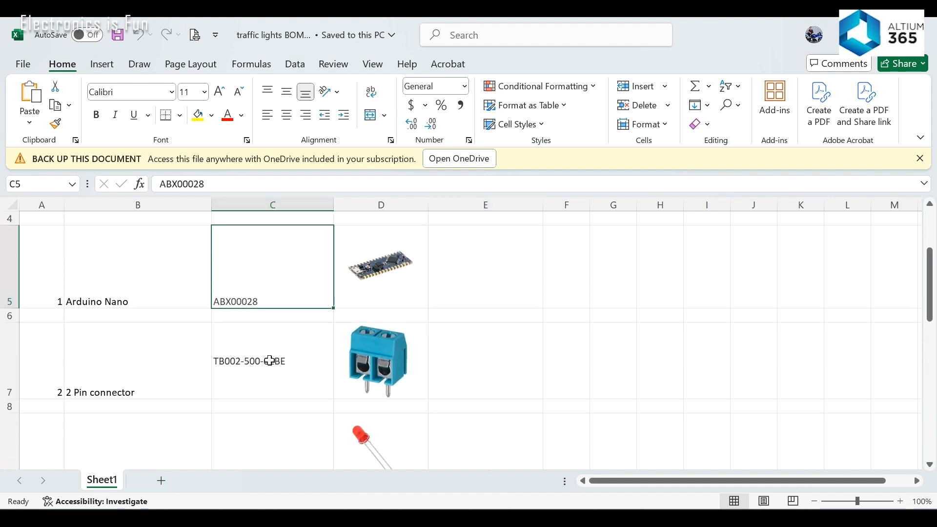
{"action": "scroll", "coordinate": [104, 388], "scroll_direction": "down", "scroll_amount": 2}
{"action": "scroll", "coordinate": [131, 370], "scroll_direction": "up", "scroll_amount": 2}
{"action": "scroll", "coordinate": [130, 394], "scroll_direction": "down", "scroll_amount": 1}
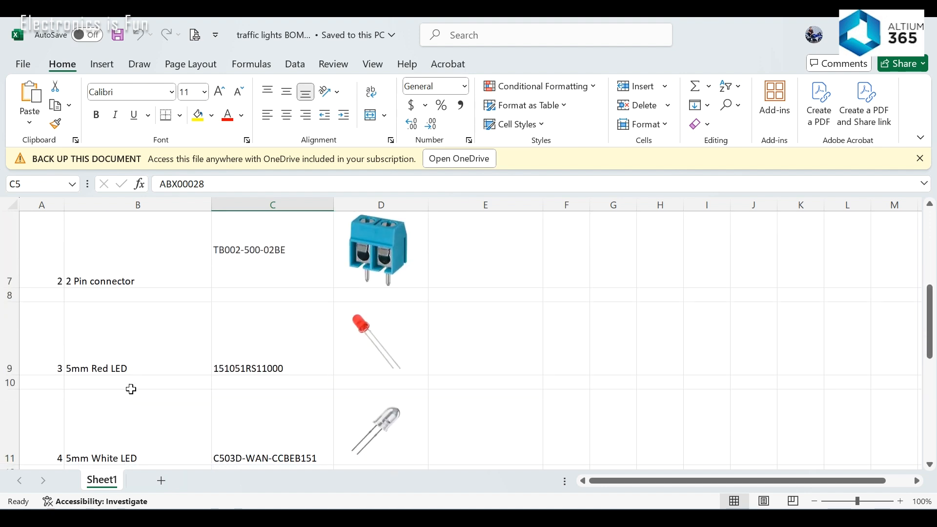
{"action": "left_click", "coordinate": [94, 366]}
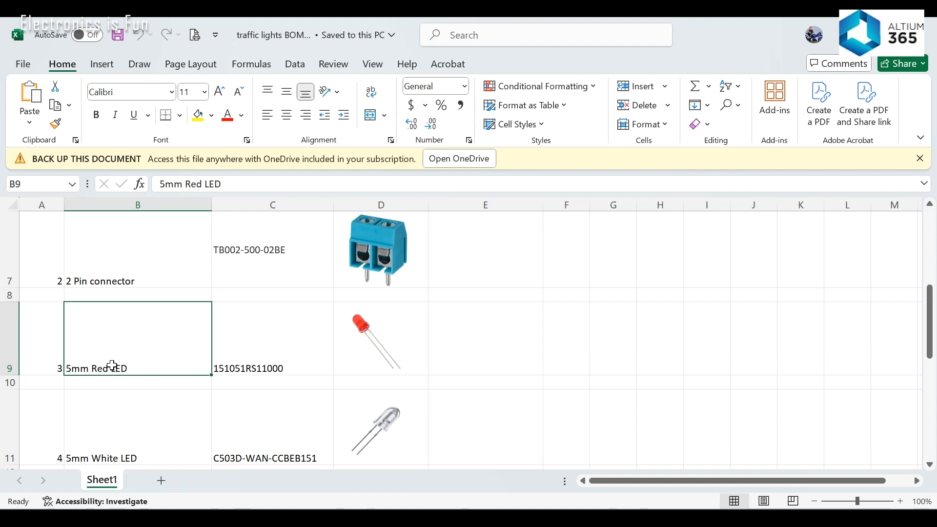
{"action": "scroll", "coordinate": [123, 359], "scroll_direction": "down", "scroll_amount": 1}
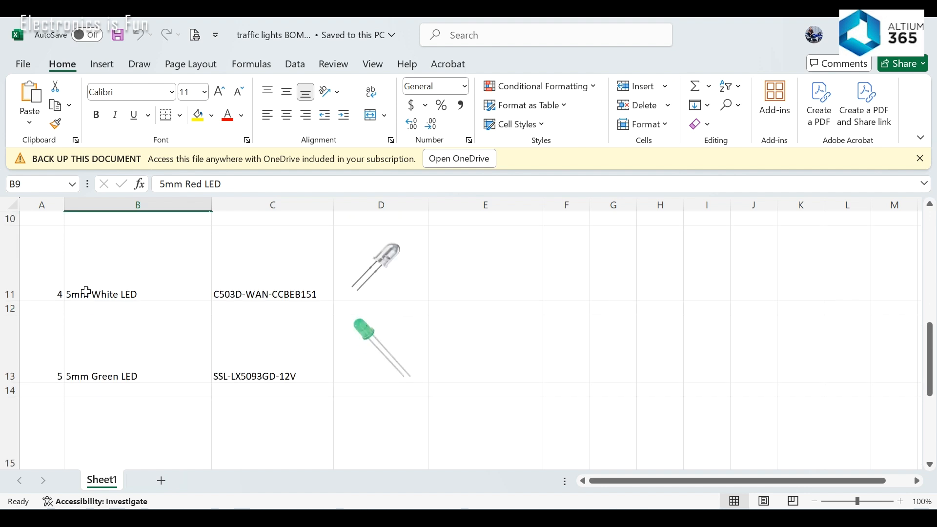
{"action": "left_click", "coordinate": [114, 346]}
{"action": "scroll", "coordinate": [168, 353], "scroll_direction": "up", "scroll_amount": 3}
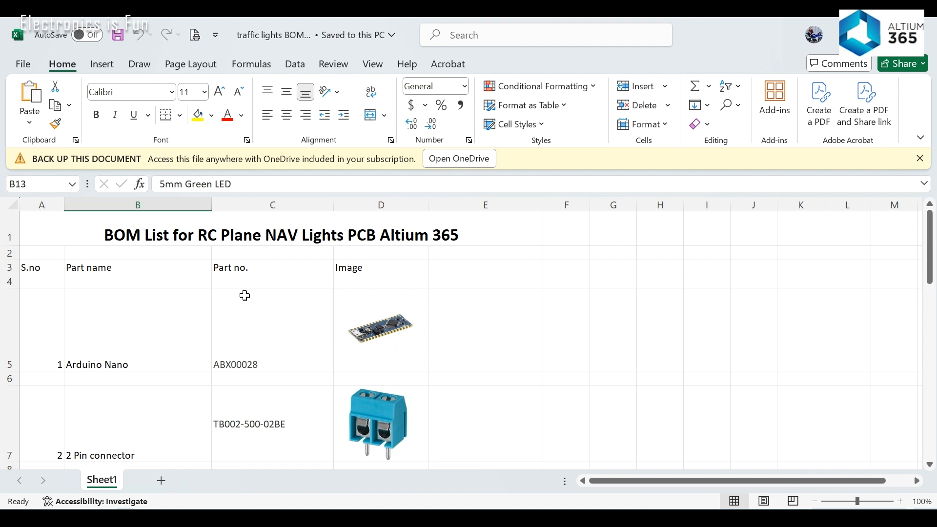
{"action": "scroll", "coordinate": [259, 421], "scroll_direction": "down", "scroll_amount": 2}
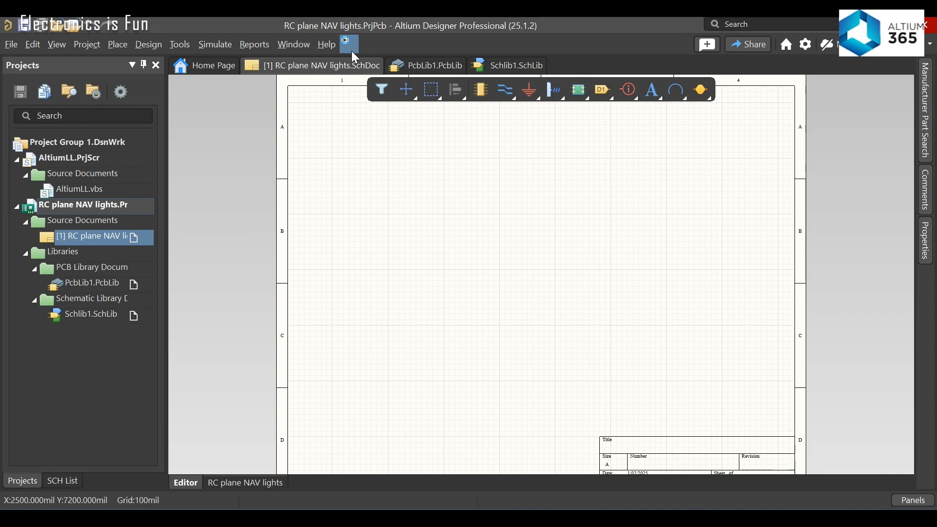
Step: In Altium Designer, open the Altium Library Loader, review its account and library settings, and return to its part search
{"action": "left_click", "coordinate": [11, 45]}
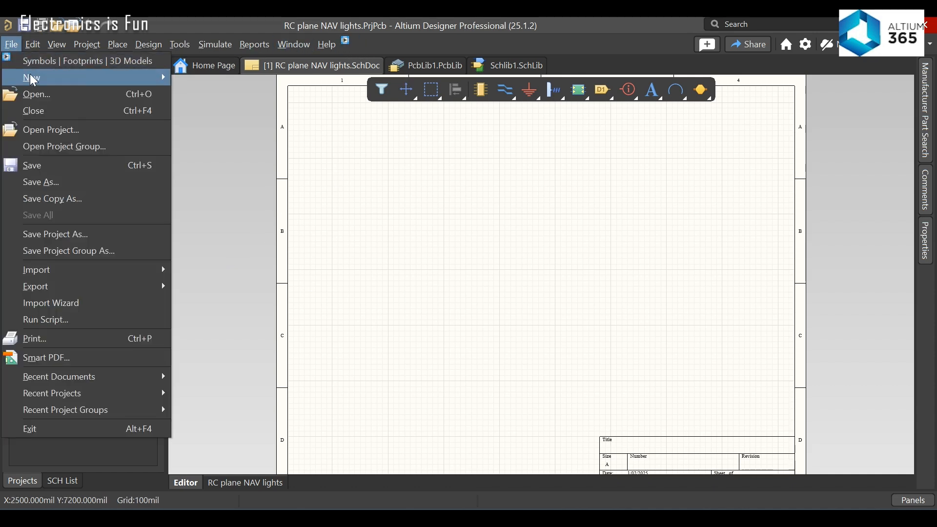
{"action": "left_click", "coordinate": [46, 62]}
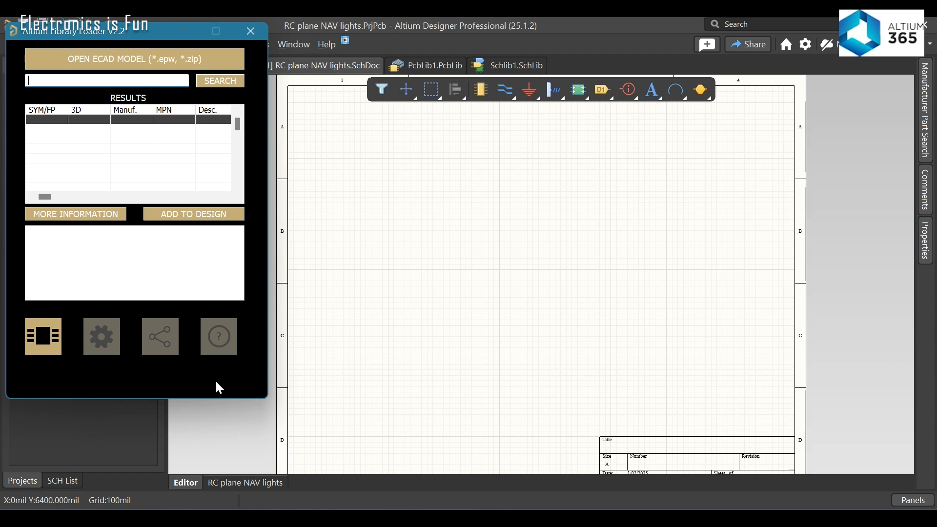
{"action": "left_click", "coordinate": [100, 338]}
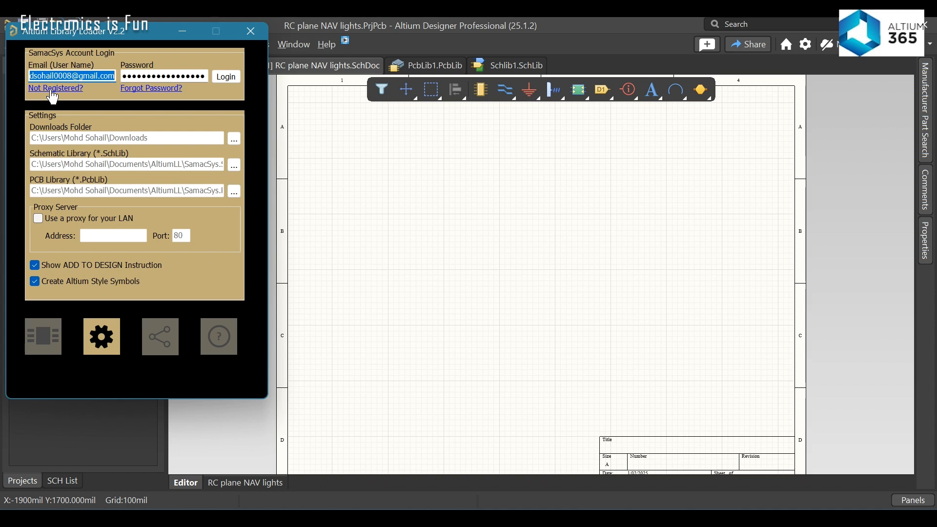
{"action": "left_click", "coordinate": [52, 343]}
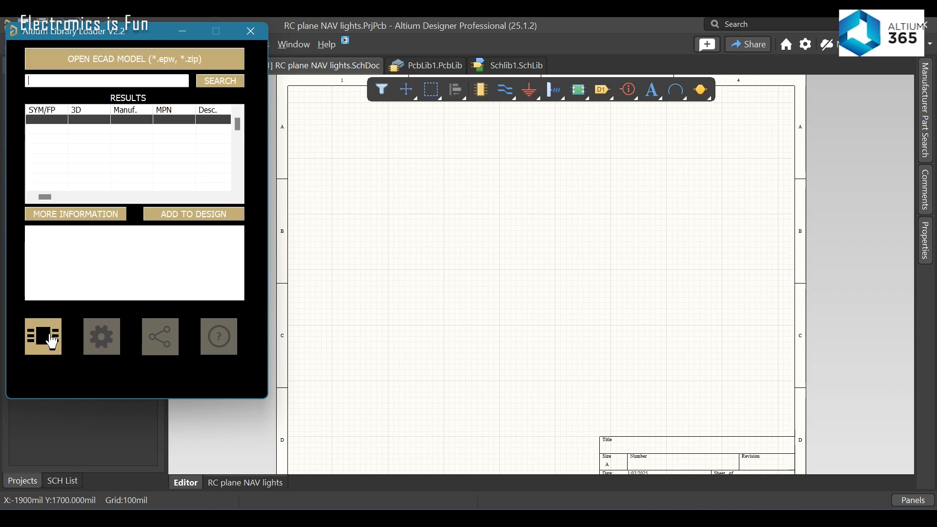
{"action": "left_click", "coordinate": [95, 84]}
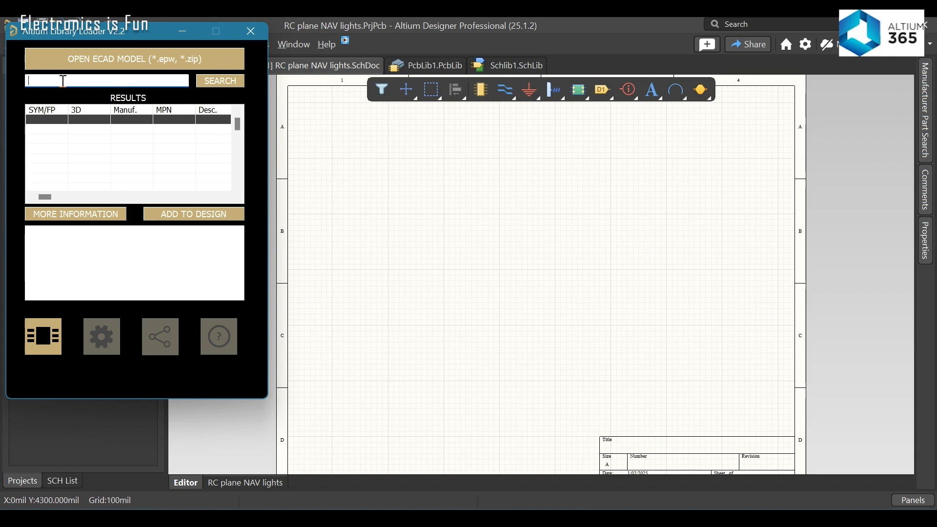
Step: Switch to the BOM sheet in Excel and copy the Arduino Nano part number ABX00028
{"action": "left_click", "coordinate": [358, 441]}
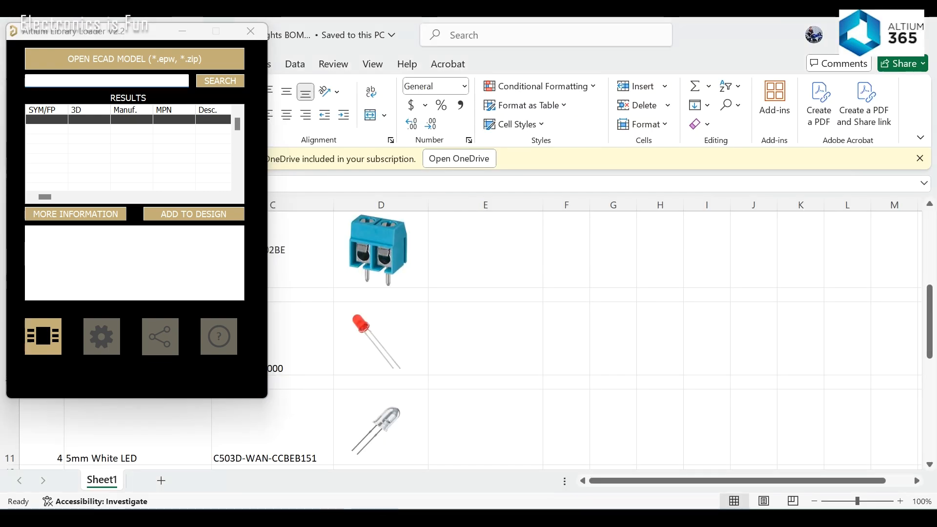
{"action": "left_click", "coordinate": [182, 31]}
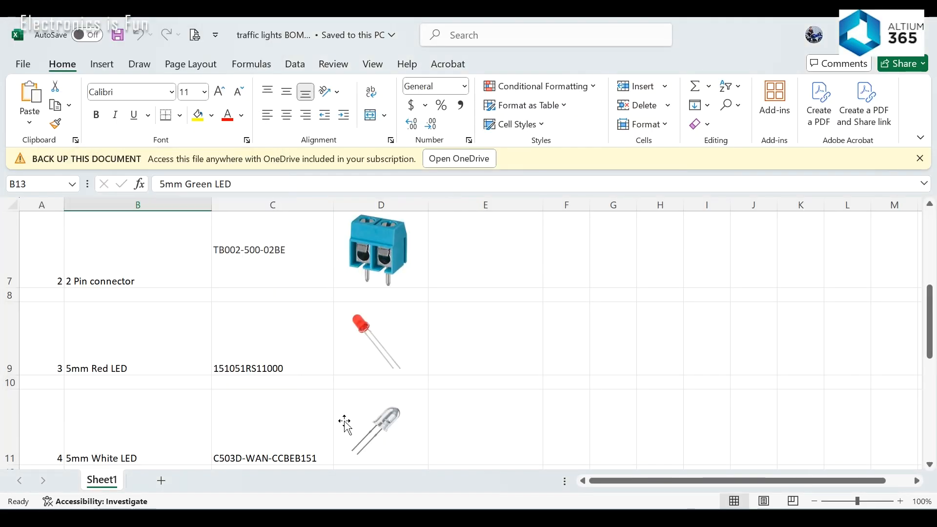
{"action": "scroll", "coordinate": [344, 424], "scroll_direction": "up", "scroll_amount": 2}
{"action": "double_click", "coordinate": [239, 364]}
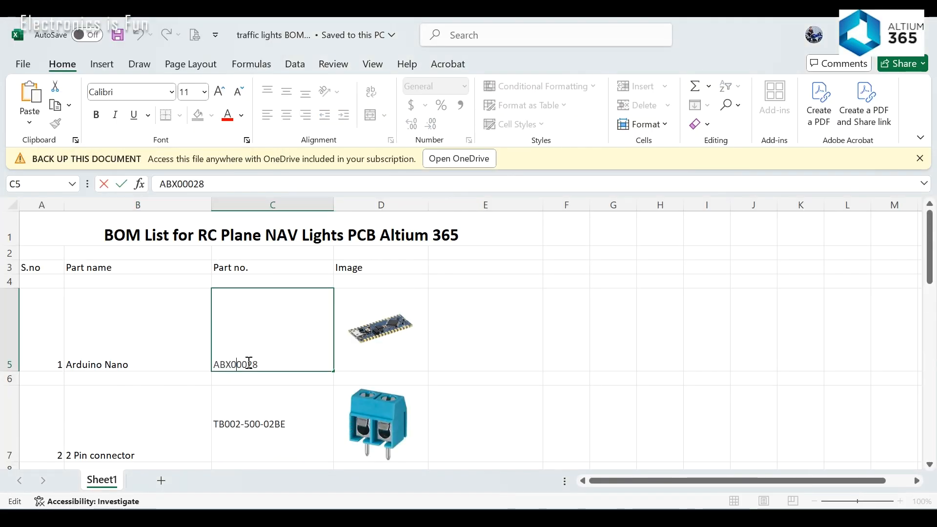
{"action": "double_click", "coordinate": [250, 364]}
{"action": "key", "text": "ctrl+c"}
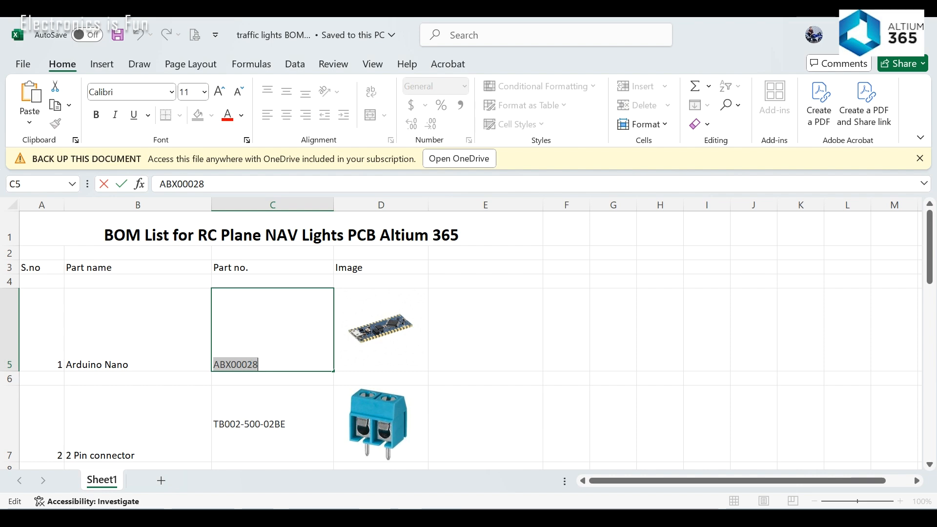
Step: Switch back to the Altium Library Loader, search for ABX00028 and add the Arduino part to the design
{"action": "key", "text": "alt+Tab"}
{"action": "key", "text": "alt+Tab"}
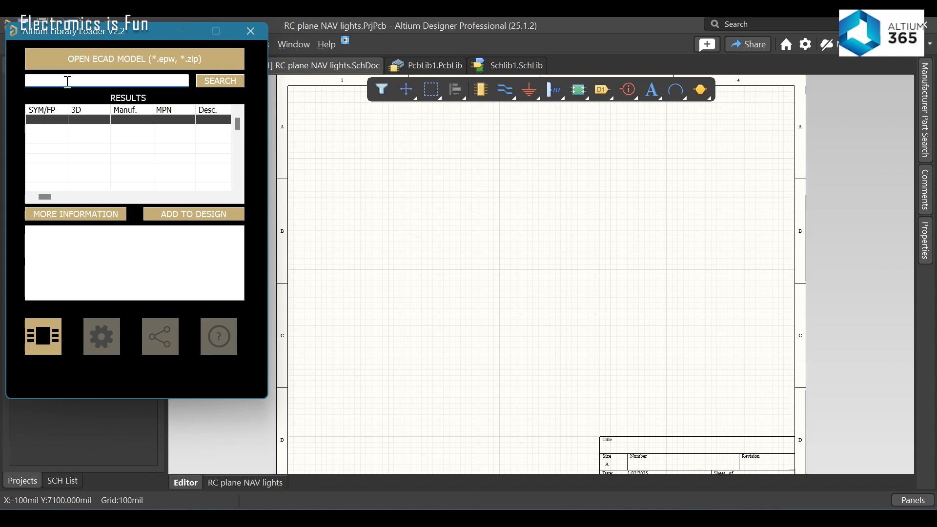
{"action": "key", "text": "ctrl+v"}
{"action": "left_click", "coordinate": [218, 86]}
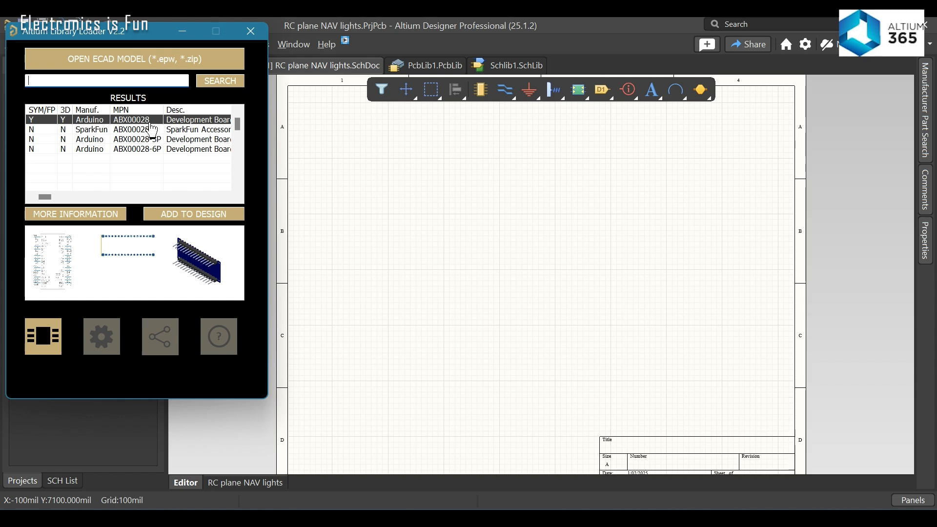
{"action": "left_click", "coordinate": [194, 216]}
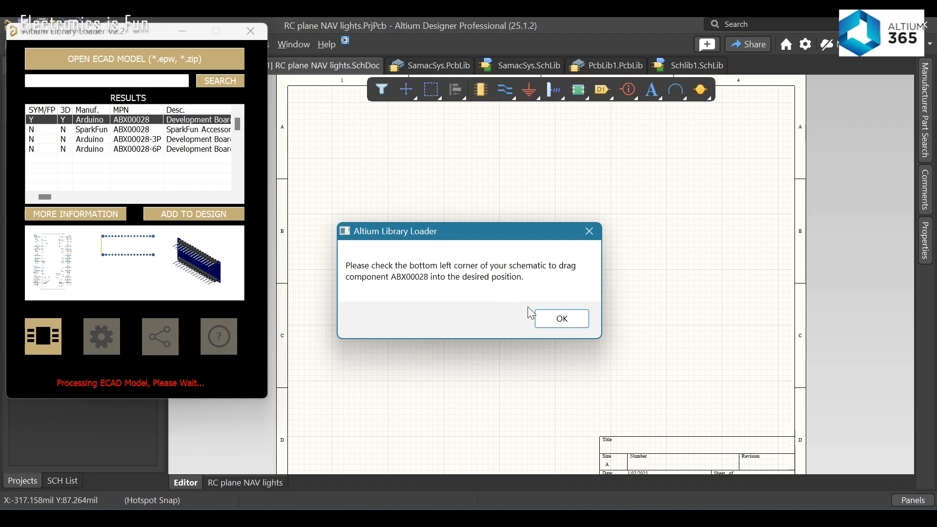
{"action": "left_click", "coordinate": [550, 320]}
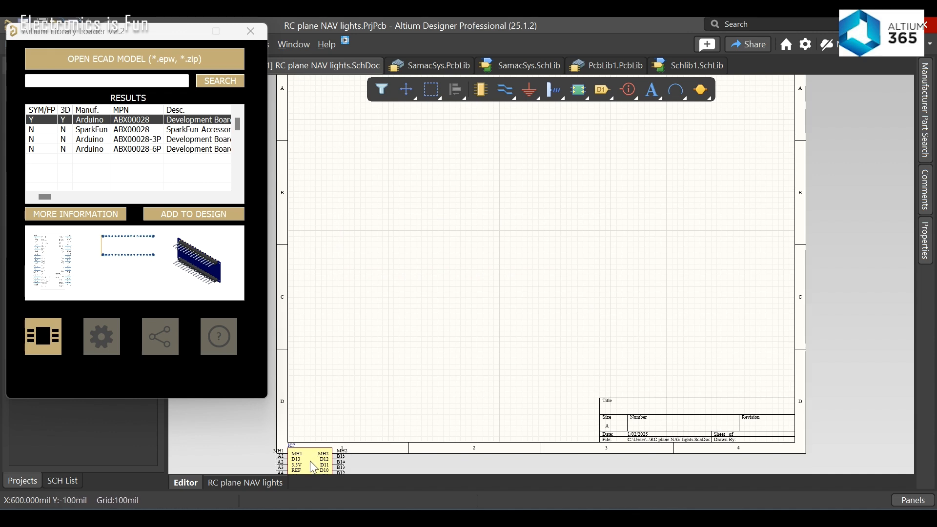
Step: Place the ABX00028 component in the upper-left area of the schematic sheet
{"action": "left_click_drag", "start_coordinate": [309, 461], "coordinate": [355, 137]}
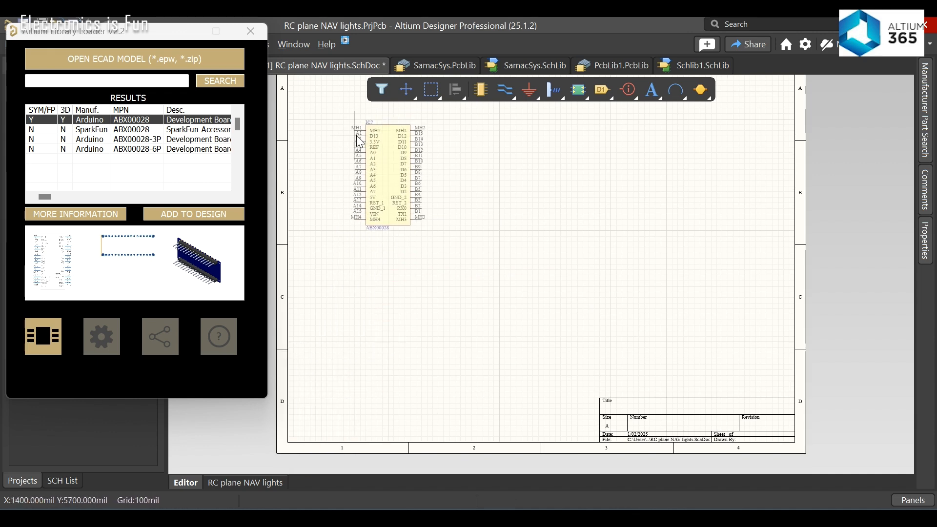
{"action": "scroll", "coordinate": [472, 249], "scroll_direction": "up", "scroll_amount": 2}
{"action": "left_click_drag", "start_coordinate": [384, 244], "coordinate": [359, 218]}
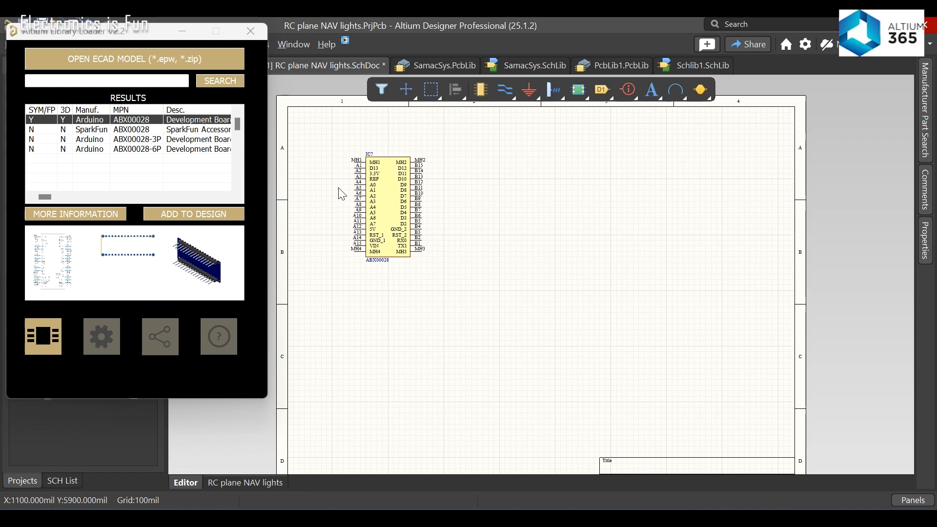
Step: Switch to the BOM sheet in Excel and copy the 2 Pin connector's part number TB002-500-02BE
{"action": "left_click", "coordinate": [384, 519]}
{"action": "left_click", "coordinate": [183, 31]}
{"action": "scroll", "coordinate": [312, 341], "scroll_direction": "down", "scroll_amount": 2}
{"action": "scroll", "coordinate": [303, 329], "scroll_direction": "up", "scroll_amount": 1}
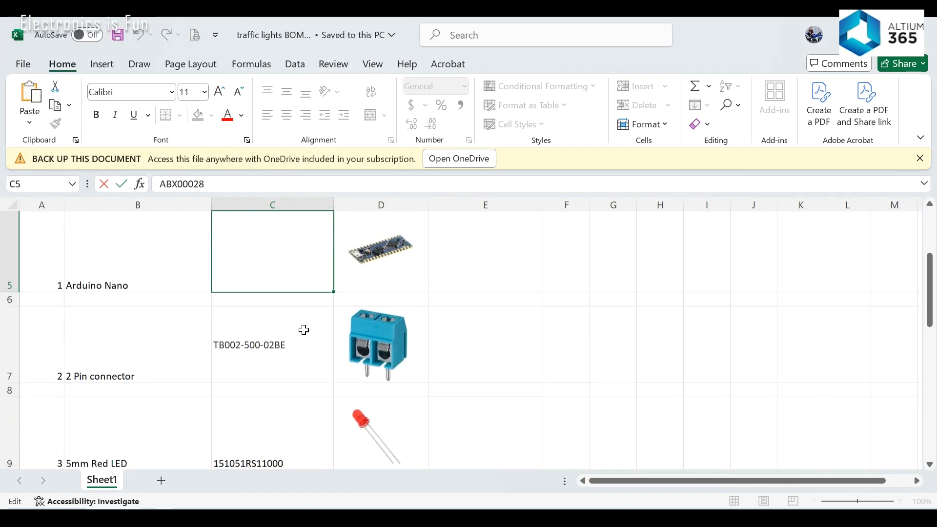
{"action": "left_click", "coordinate": [254, 364]}
{"action": "double_click", "coordinate": [255, 364]}
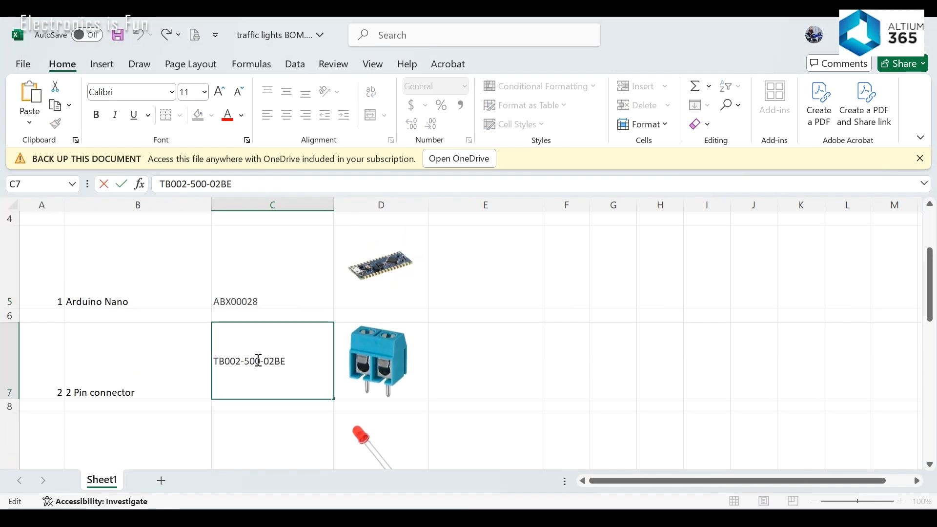
{"action": "double_click", "coordinate": [257, 364]}
{"action": "key", "text": "ctrl+c"}
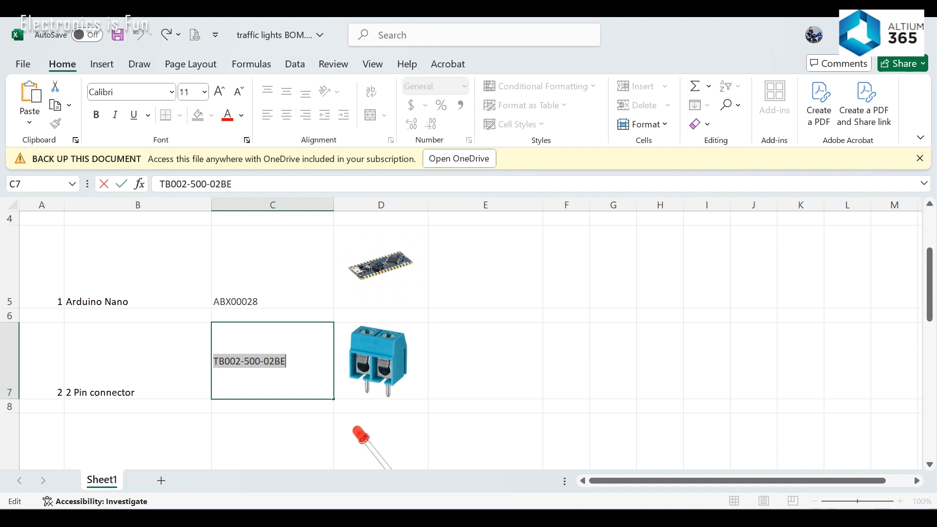
Step: Switch to the Altium Library Loader and search for part number TB002-500-02BE
{"action": "left_click", "coordinate": [327, 518]}
{"action": "left_click", "coordinate": [359, 519]}
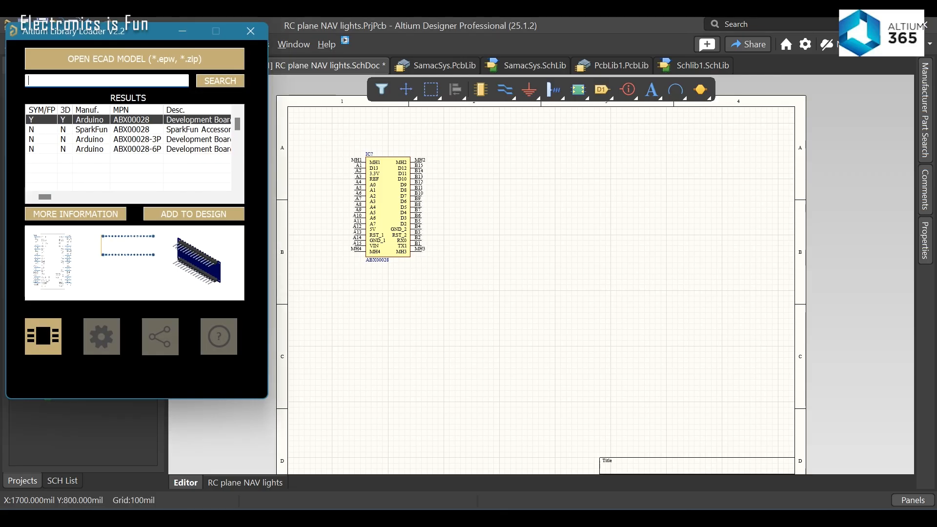
{"action": "left_click", "coordinate": [75, 80]}
{"action": "key", "text": "ctrl+v"}
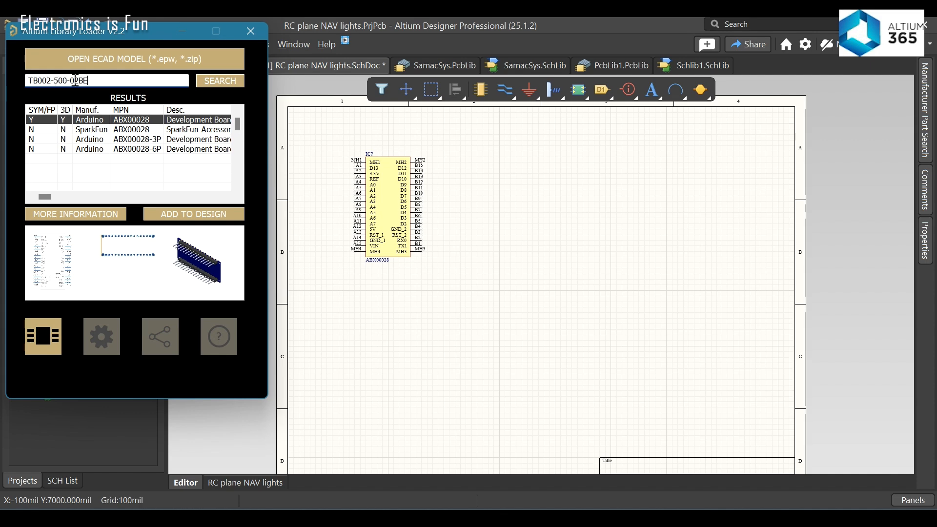
{"action": "left_click", "coordinate": [221, 80]}
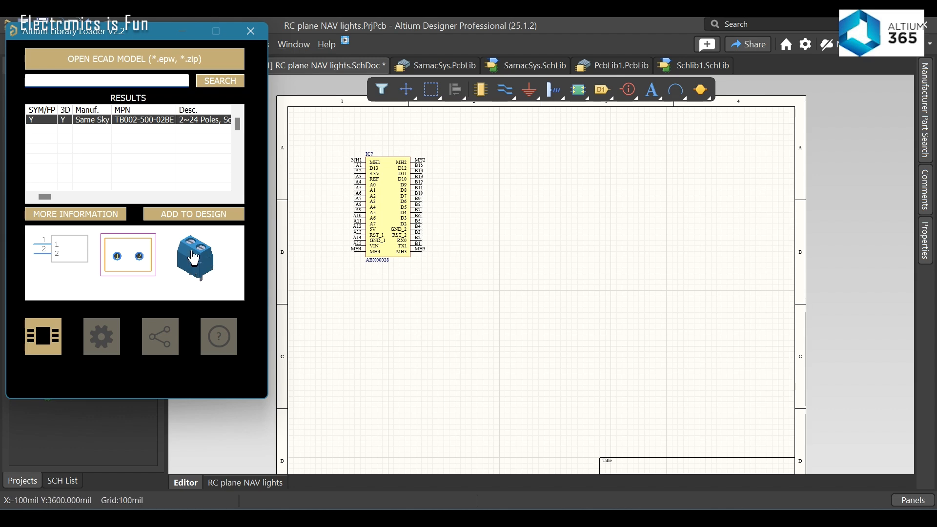
Step: Add the TB002-500-02BE connector to the design and place it just below the ABX00028 component on the schematic
{"action": "left_click", "coordinate": [187, 215]}
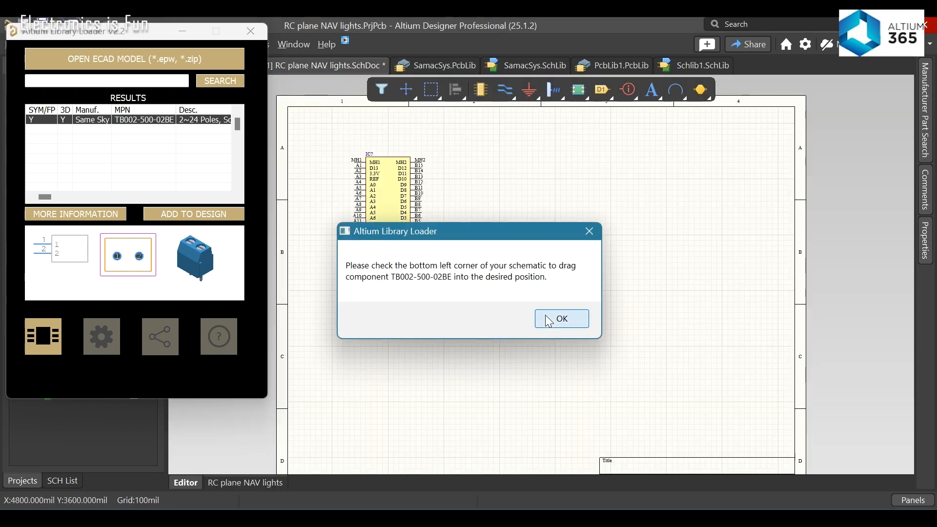
{"action": "left_click", "coordinate": [545, 318]}
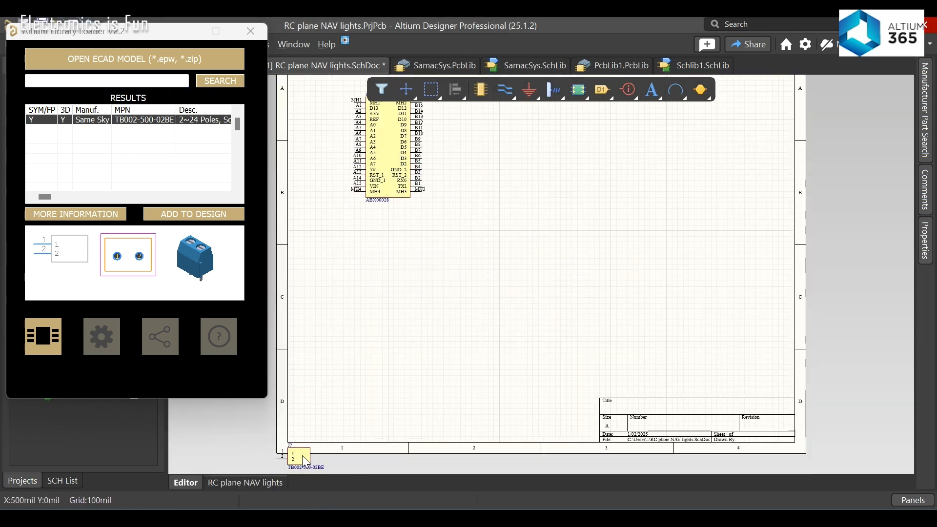
{"action": "left_click_drag", "start_coordinate": [299, 456], "coordinate": [380, 240]}
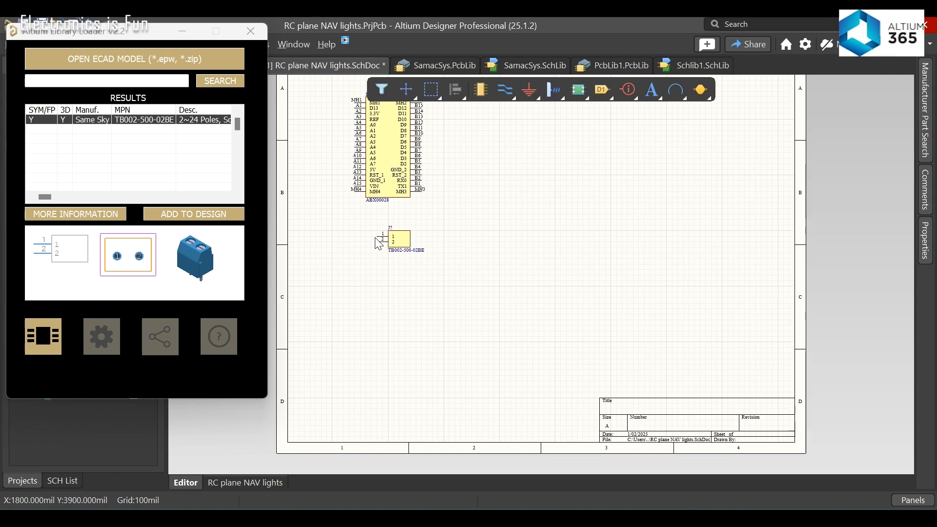
Step: Switch to the BOM sheet in Excel and copy the 5mm Red LED's part number 151051RS11000
{"action": "left_click", "coordinate": [395, 518]}
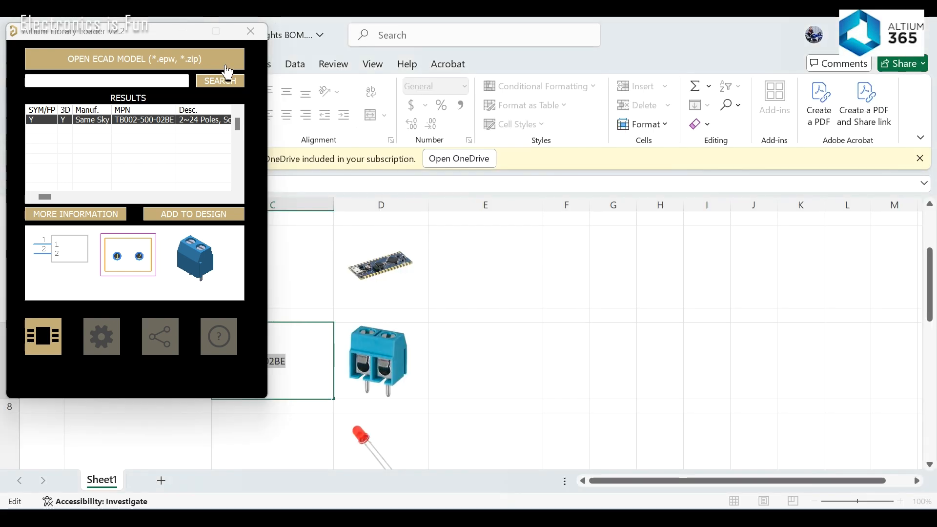
{"action": "left_click", "coordinate": [183, 31]}
{"action": "scroll", "coordinate": [319, 361], "scroll_direction": "down", "scroll_amount": 1}
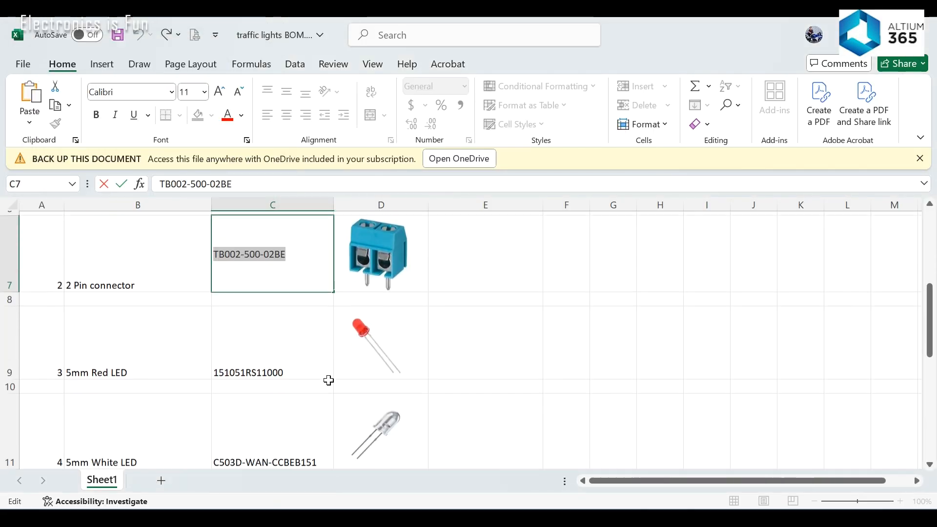
{"action": "left_click", "coordinate": [259, 366]}
{"action": "double_click", "coordinate": [259, 367]}
{"action": "key", "text": "ctrl+c"}
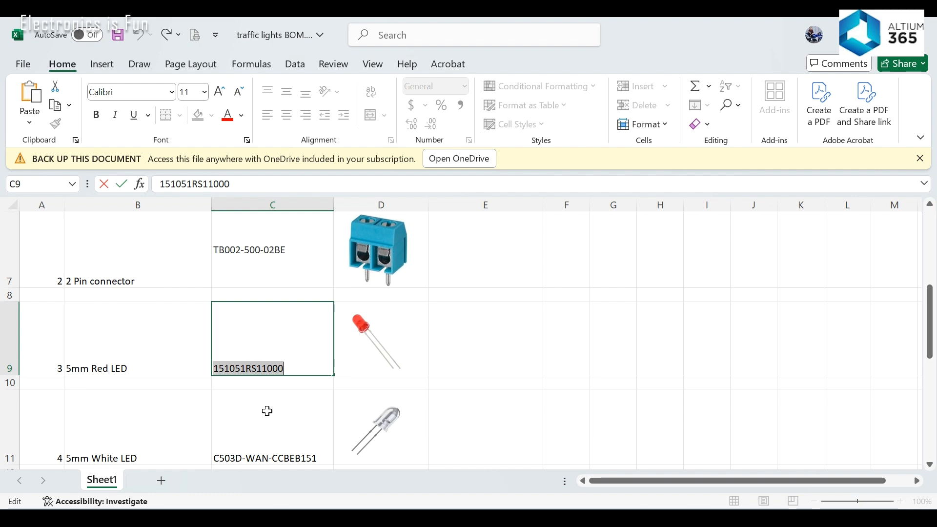
Step: Switch back to the Altium Library Loader and search for part number 151051RS11000
{"action": "left_click", "coordinate": [395, 518]}
{"action": "left_click", "coordinate": [488, 518]}
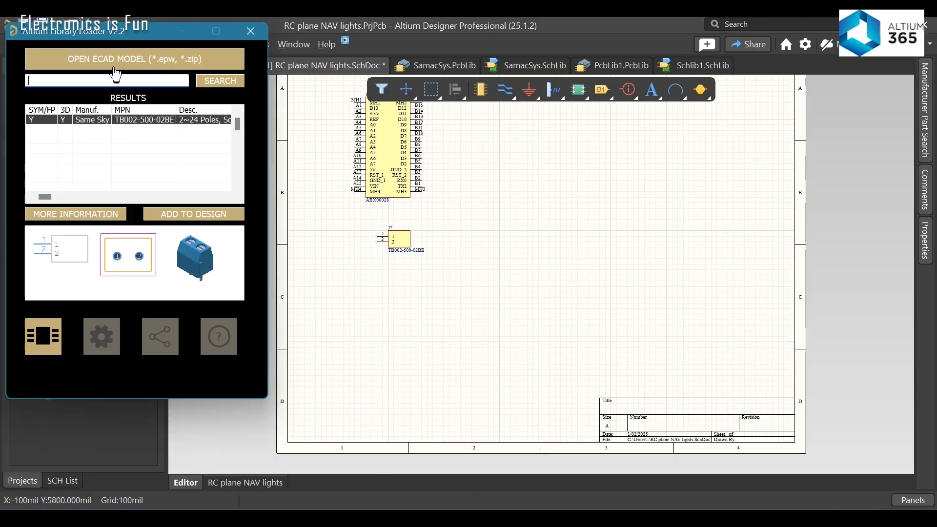
{"action": "key", "text": "ctrl+v"}
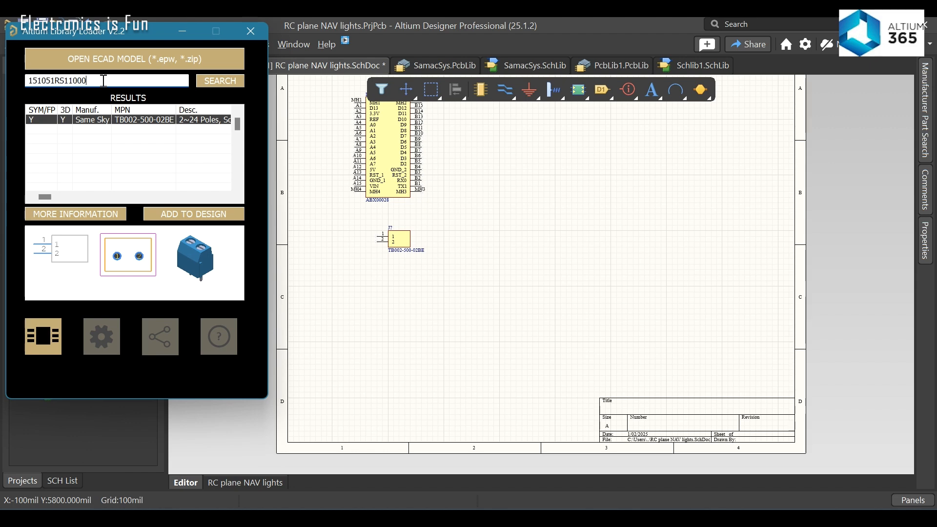
{"action": "left_click", "coordinate": [218, 82]}
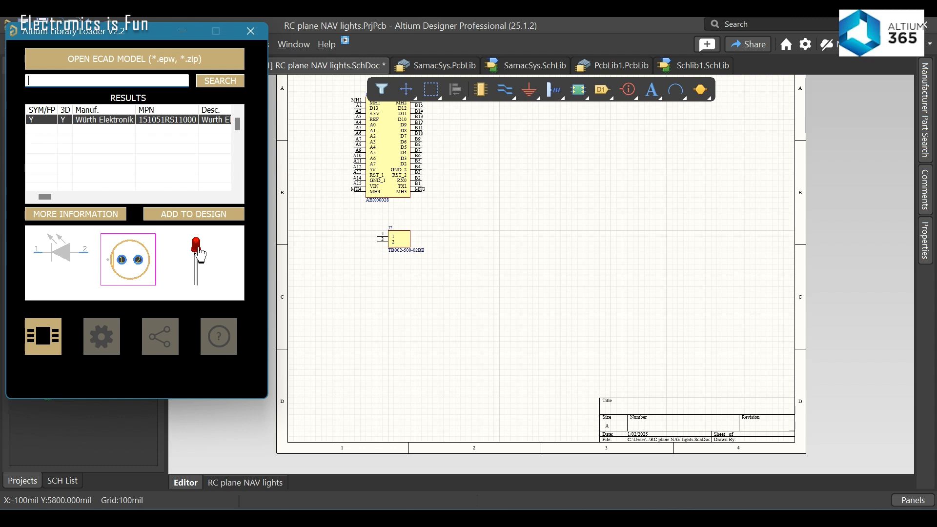
Step: Add the 151051RS11000 red LED to the design and place it below the 2-pin connector on the schematic
{"action": "left_click", "coordinate": [193, 218]}
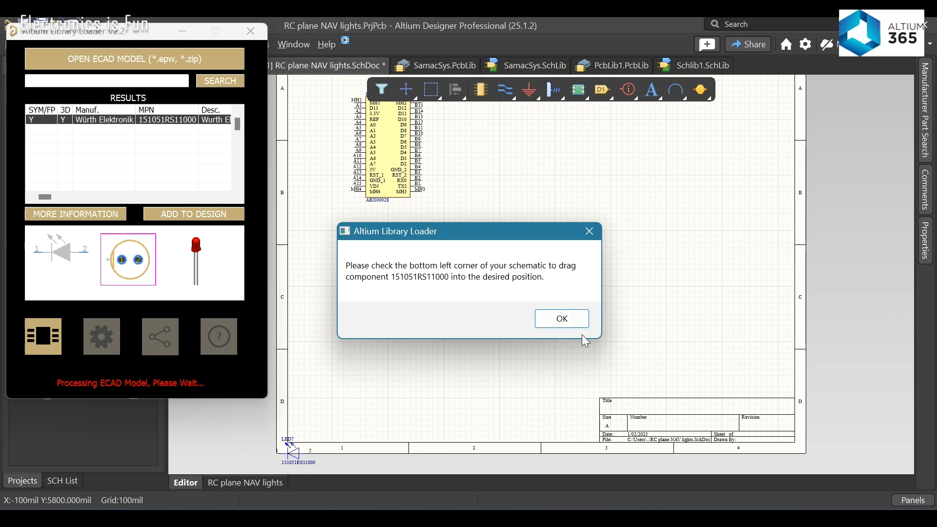
{"action": "left_click", "coordinate": [562, 319]}
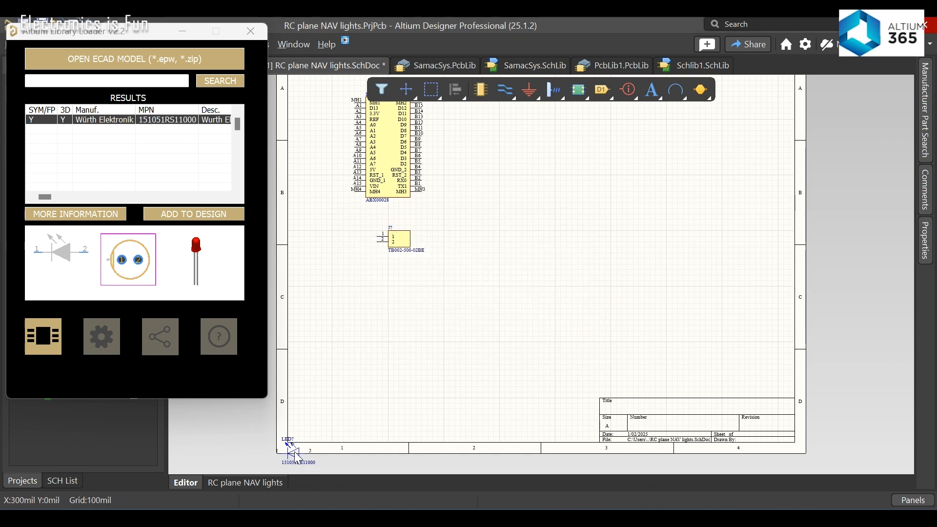
{"action": "left_click", "coordinate": [411, 286]}
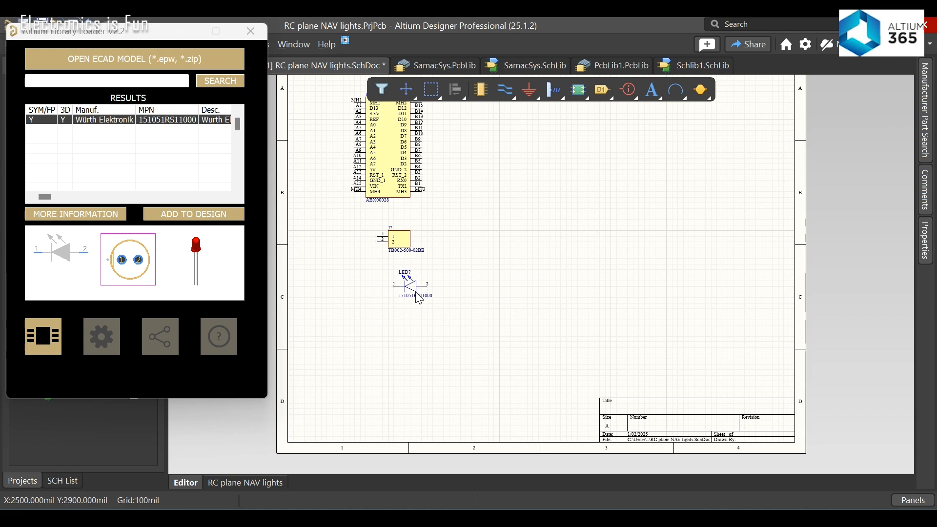
Step: Switch to the BOM sheet in Excel and copy the 5mm White LED's part number C503D-WAN-CCBEB151
{"action": "left_click", "coordinate": [380, 519]}
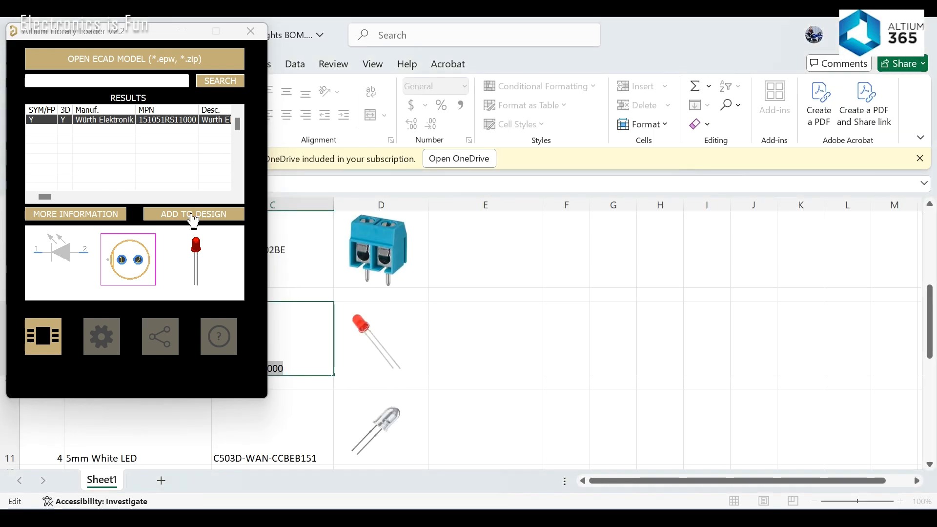
{"action": "left_click", "coordinate": [177, 35]}
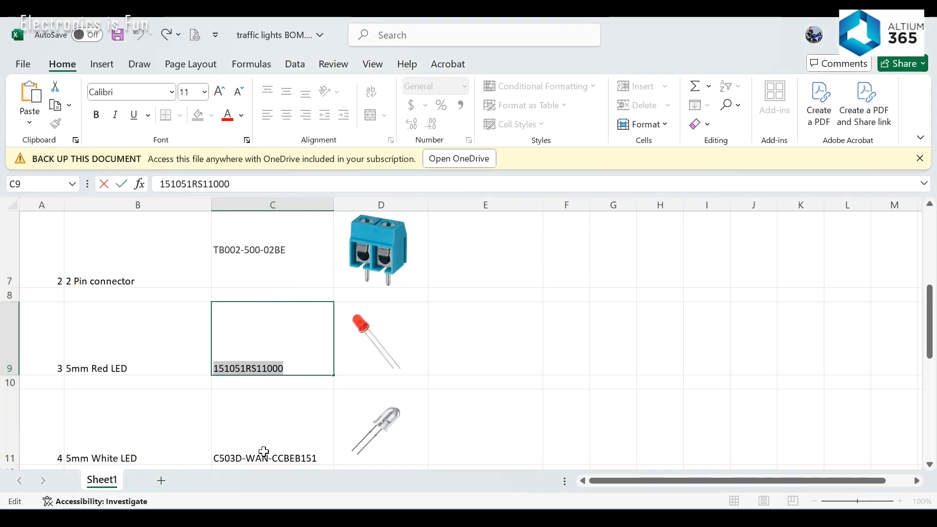
{"action": "scroll", "coordinate": [266, 446], "scroll_direction": "down", "scroll_amount": 1}
{"action": "left_click", "coordinate": [274, 292]}
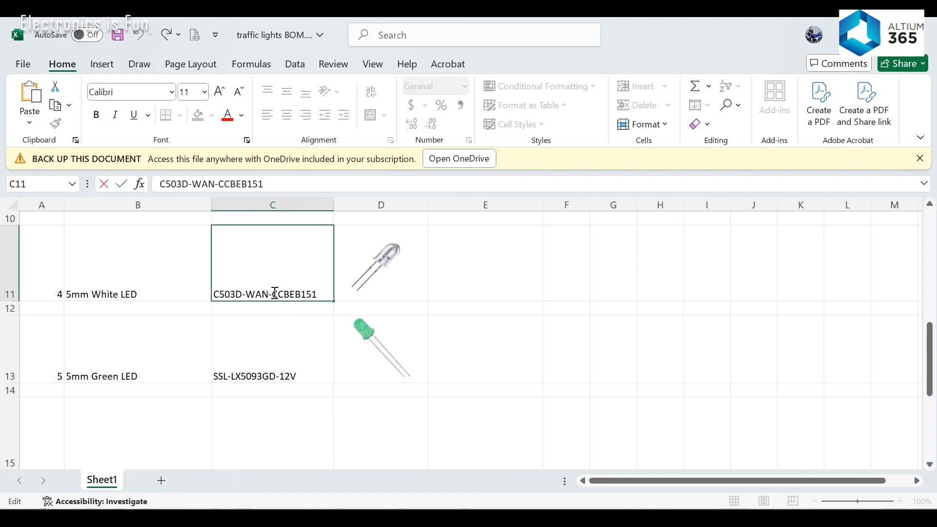
{"action": "double_click", "coordinate": [275, 293]}
{"action": "key", "text": "ctrl+c"}
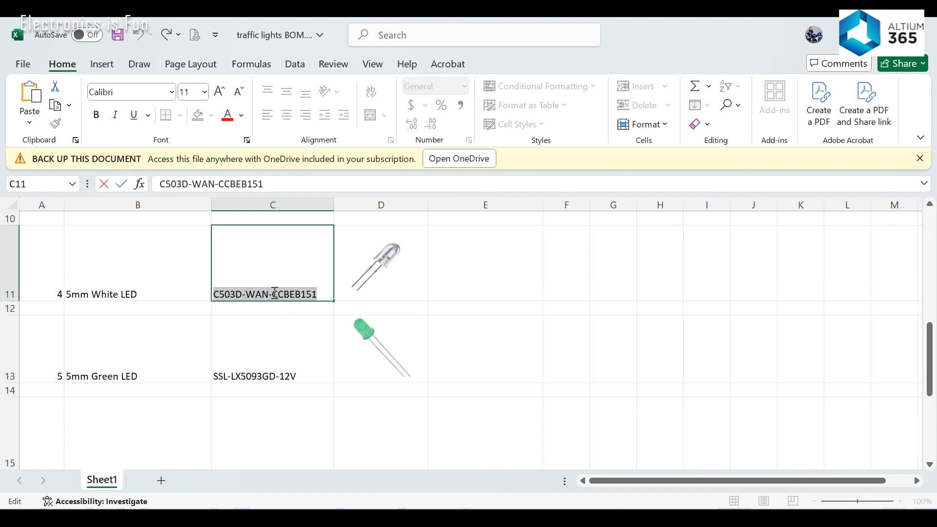
Step: Switch back to the Altium Library Loader and search for part number C503D-WAN-CCBEB151
{"action": "left_click", "coordinate": [410, 519]}
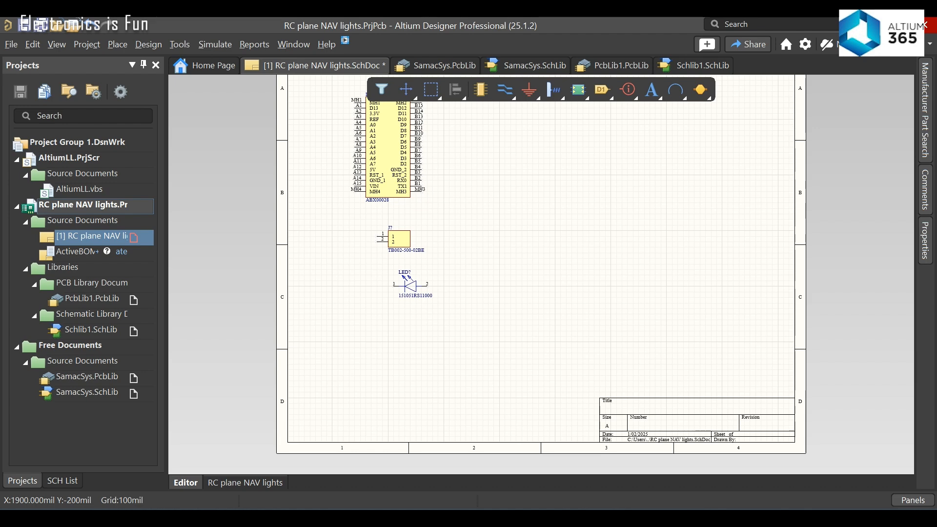
{"action": "left_click", "coordinate": [424, 519]}
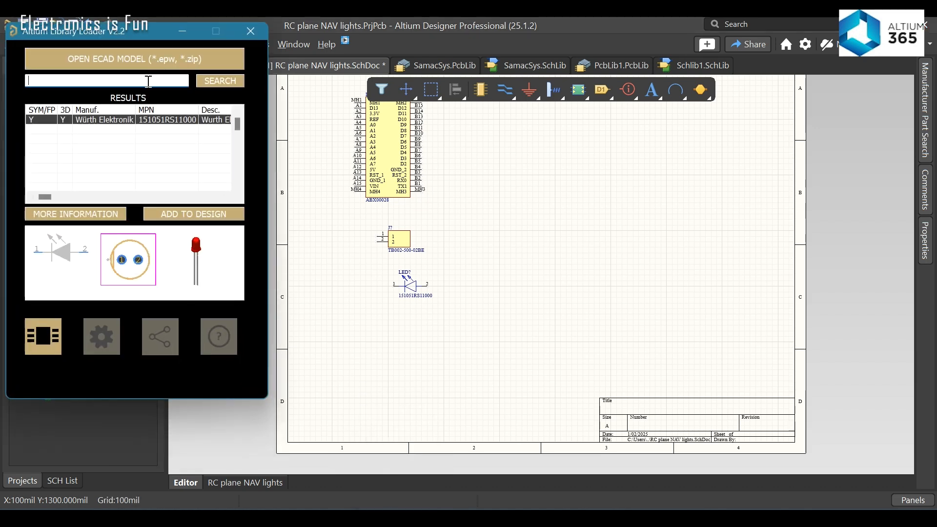
{"action": "key", "text": "ctrl+v"}
{"action": "left_click", "coordinate": [208, 82]}
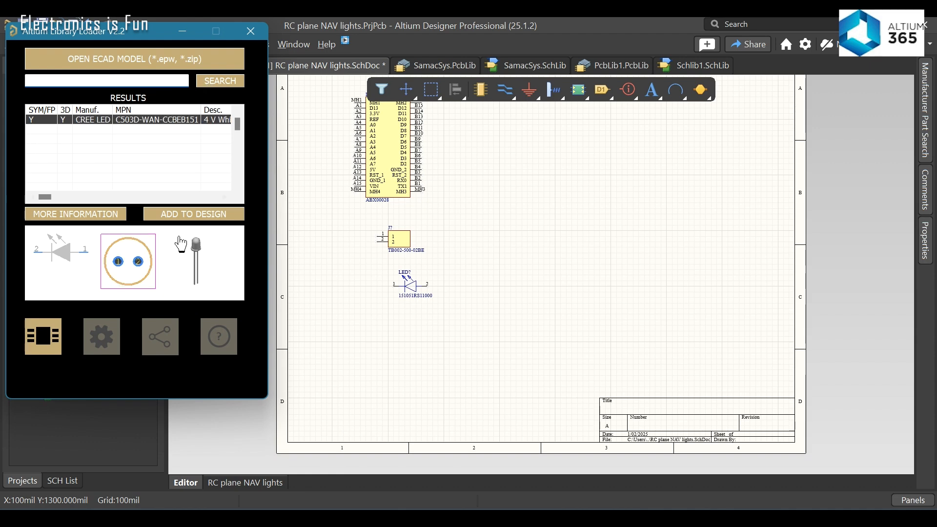
Step: Add the C503D-WAN-CCBEB151 white LED to the design and place it to the right of the red LED, at the same height
{"action": "left_click", "coordinate": [194, 215]}
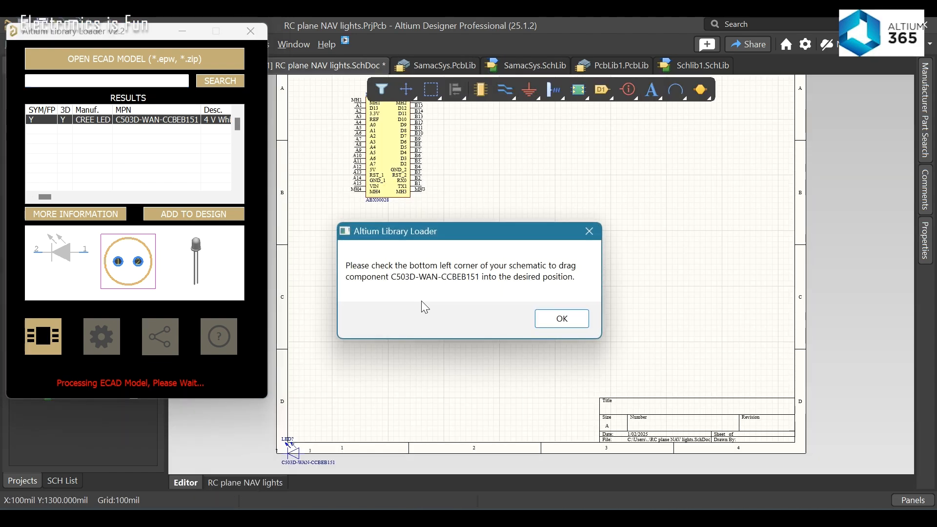
{"action": "left_click", "coordinate": [562, 319]}
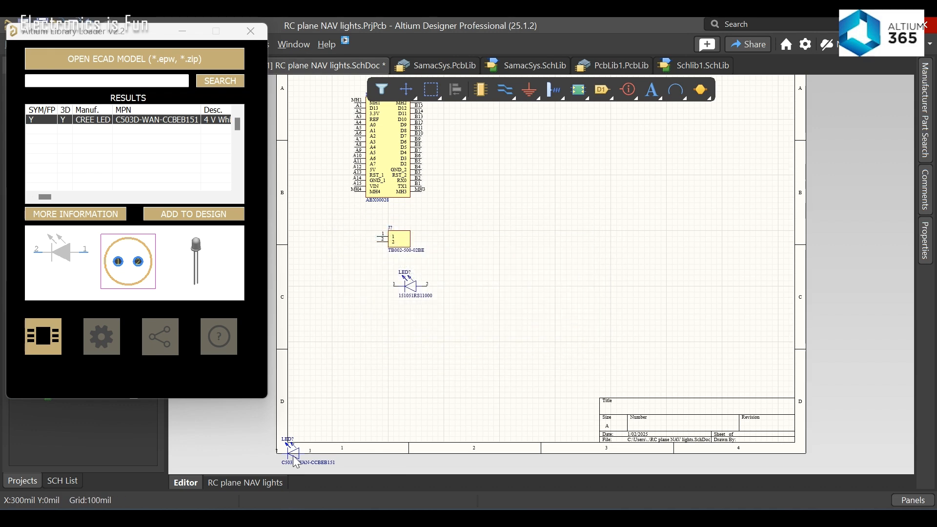
{"action": "left_click_drag", "start_coordinate": [297, 459], "coordinate": [502, 290]}
{"action": "left_click", "coordinate": [500, 286]}
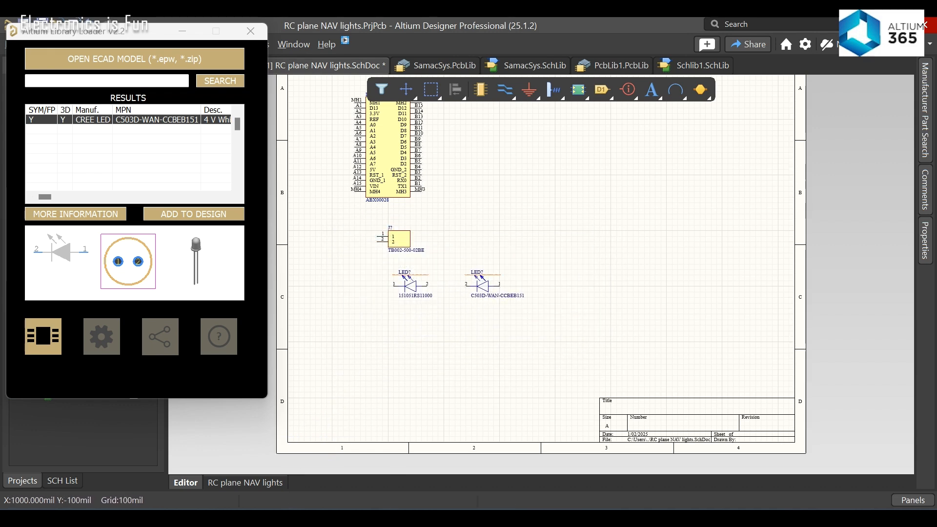
Step: Switch to the BOM sheet in Excel and copy the 5mm Green LED's part number SSL-LX5093GD-12V
{"action": "key", "text": "alt+Tab"}
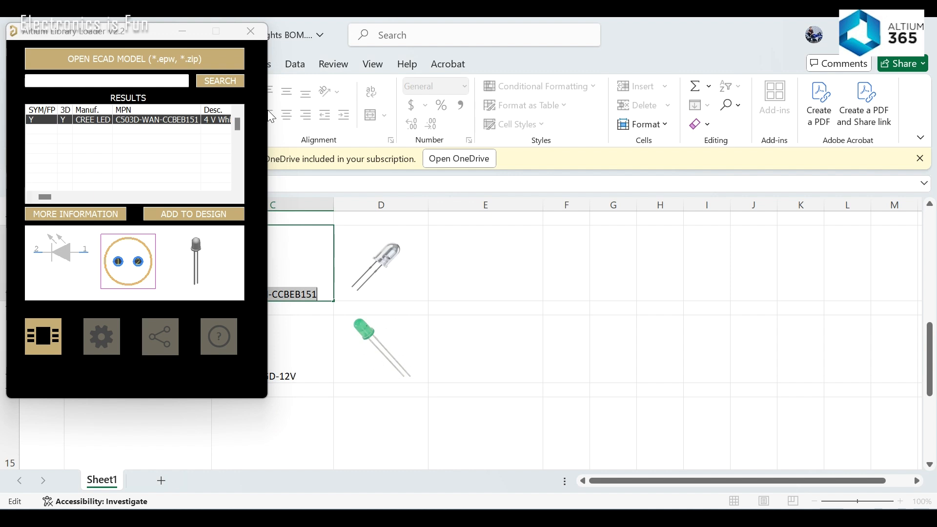
{"action": "left_click", "coordinate": [182, 31]}
{"action": "double_click", "coordinate": [276, 376]}
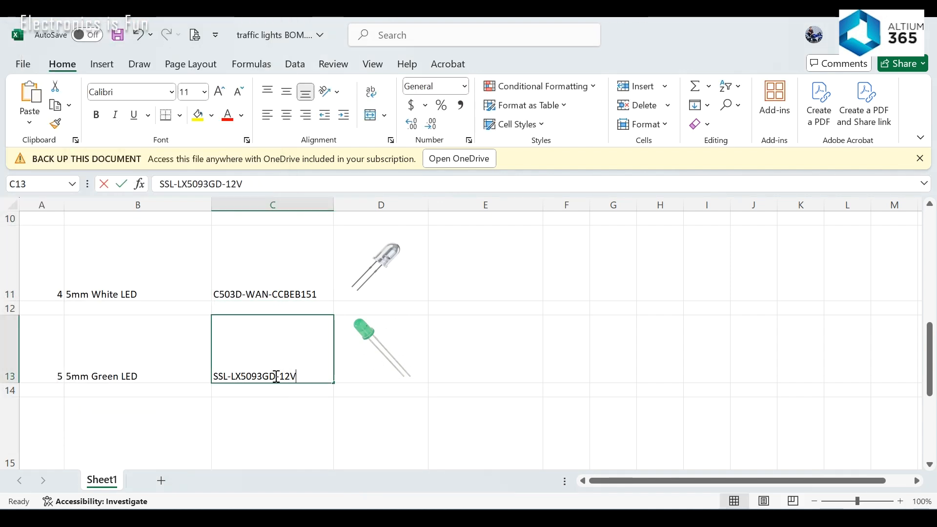
{"action": "double_click", "coordinate": [273, 378]}
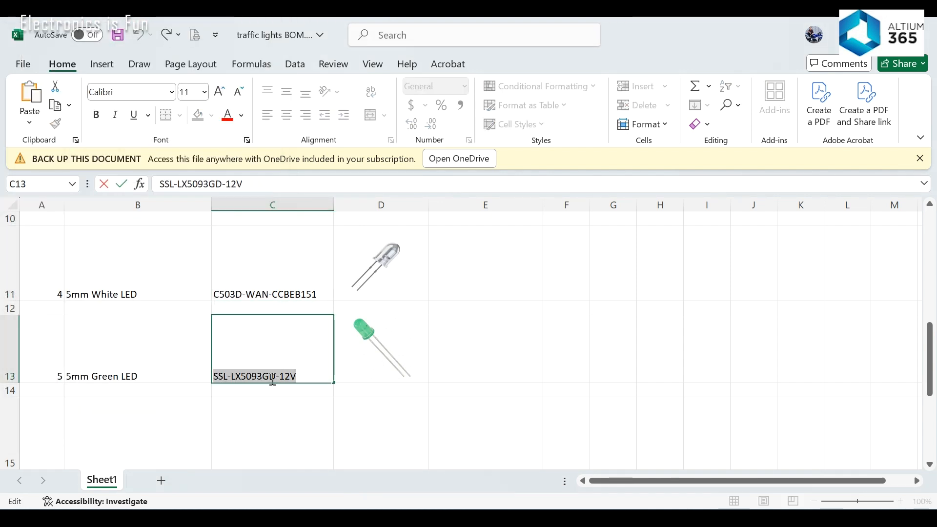
Step: Switch back to the Altium Library Loader and search for part number SSL-LX5093GD-12V
{"action": "key", "text": "alt+Tab"}
{"action": "key", "text": "alt+Tab"}
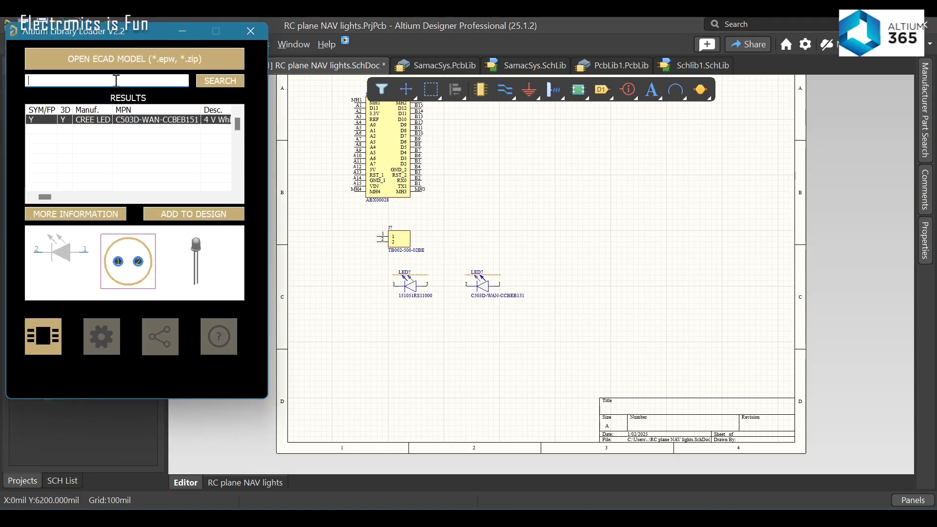
{"action": "key", "text": "ctrl+v"}
{"action": "left_click", "coordinate": [204, 82]}
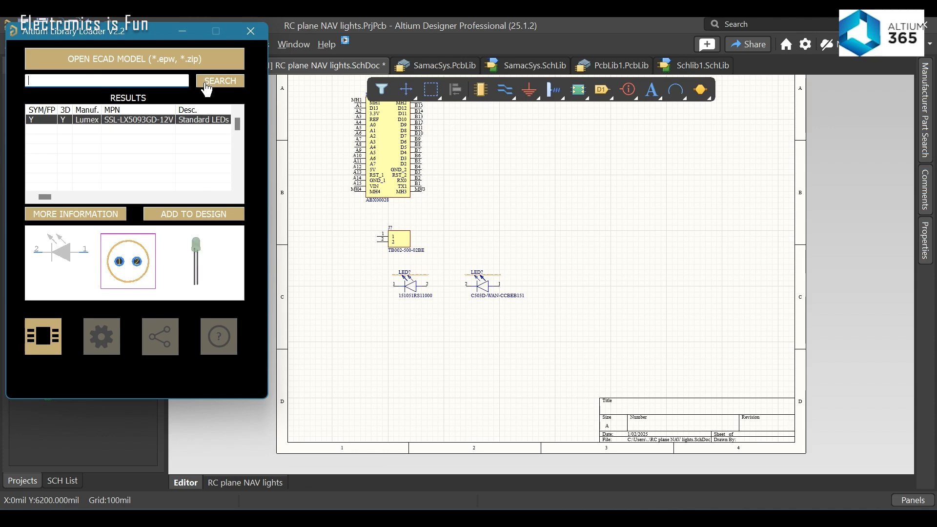
Step: Add the SSL-LX5093GD-12V green LED to the design and place it below and between the red and white LEDs
{"action": "left_click", "coordinate": [178, 219]}
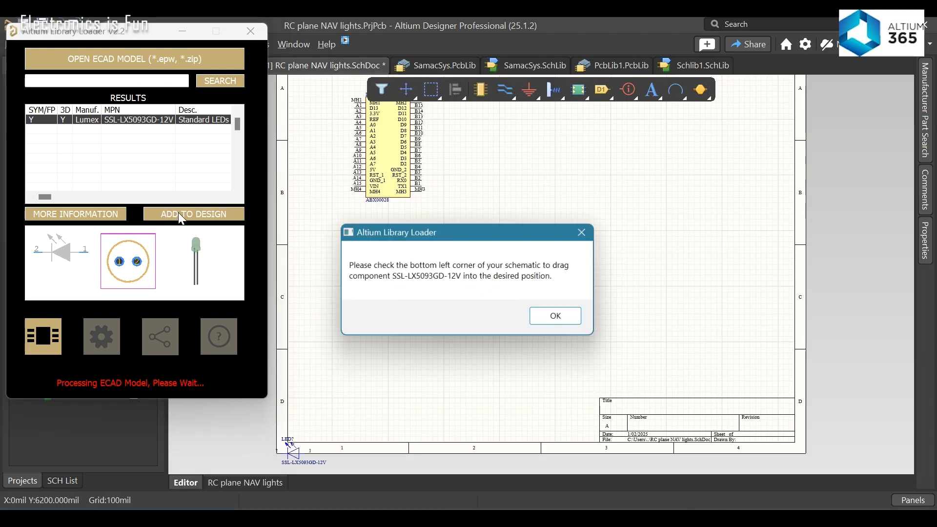
{"action": "left_click", "coordinate": [563, 320]}
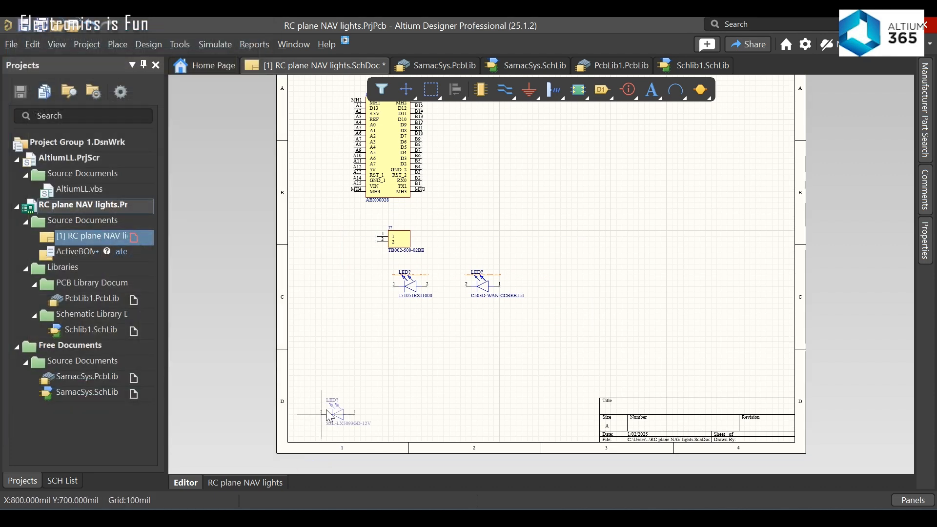
{"action": "left_click", "coordinate": [439, 336]}
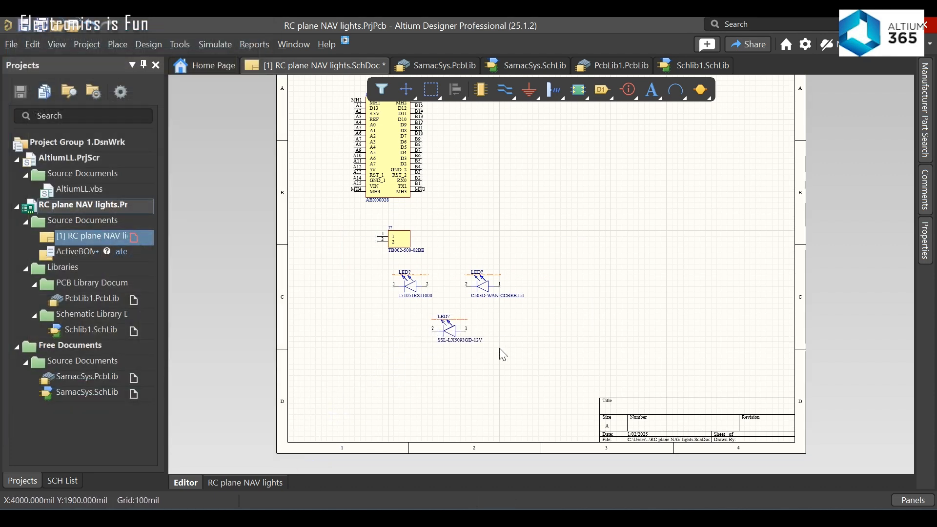
Step: Copy the 151051RS11000 red LED and place the duplicate to the left of the original
{"action": "scroll", "coordinate": [500, 348], "scroll_direction": "up", "scroll_amount": 1}
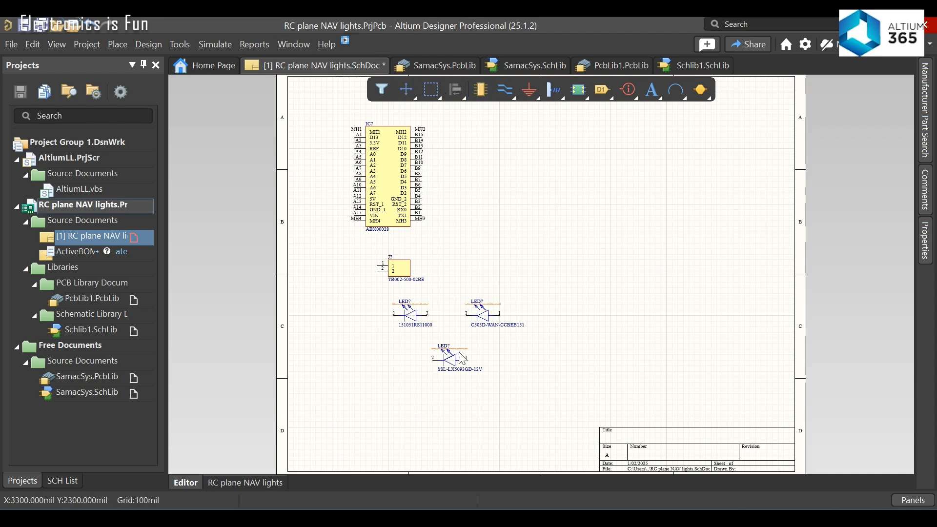
{"action": "left_click", "coordinate": [413, 317]}
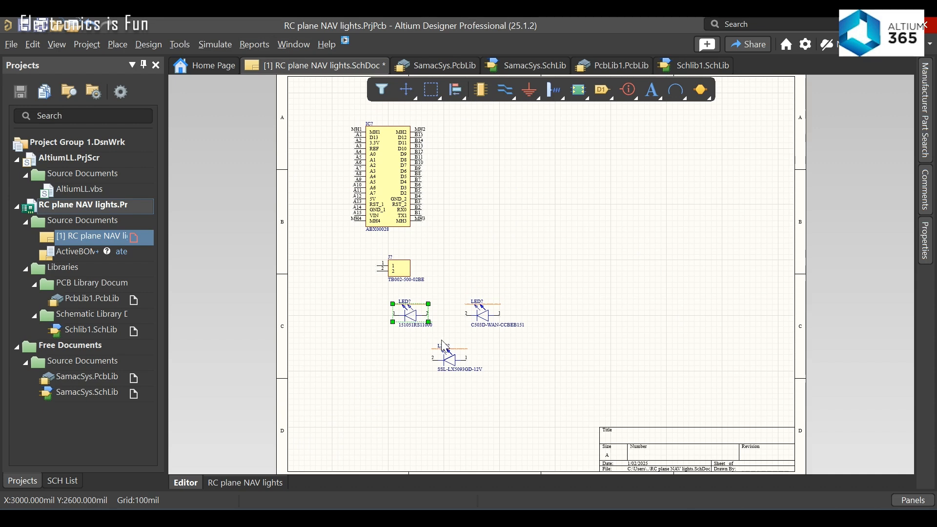
{"action": "left_click", "coordinate": [520, 269]}
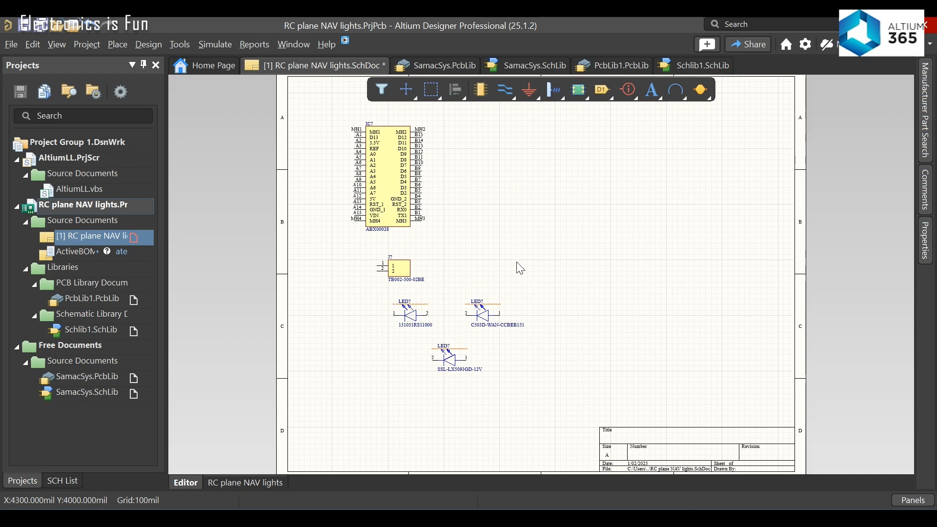
{"action": "key", "text": "ctrl+v"}
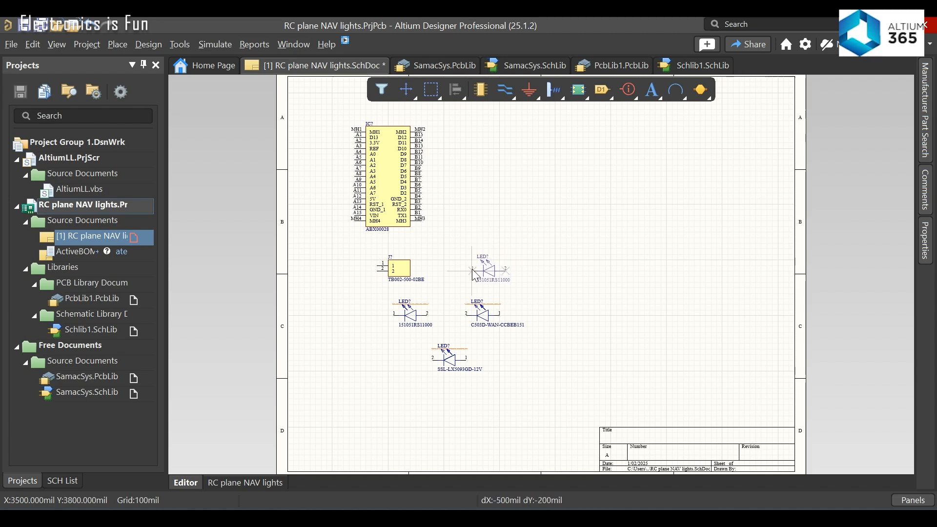
{"action": "left_click", "coordinate": [336, 314]}
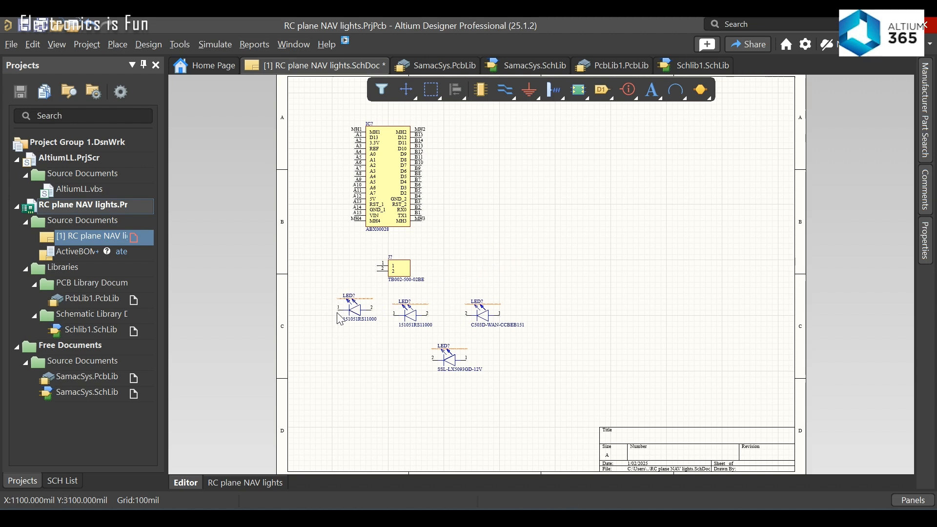
Step: Copy the C503D-WAN-CCBEB151 white LED, place the duplicate to the right at the same height, and save the schematic
{"action": "left_click", "coordinate": [484, 310]}
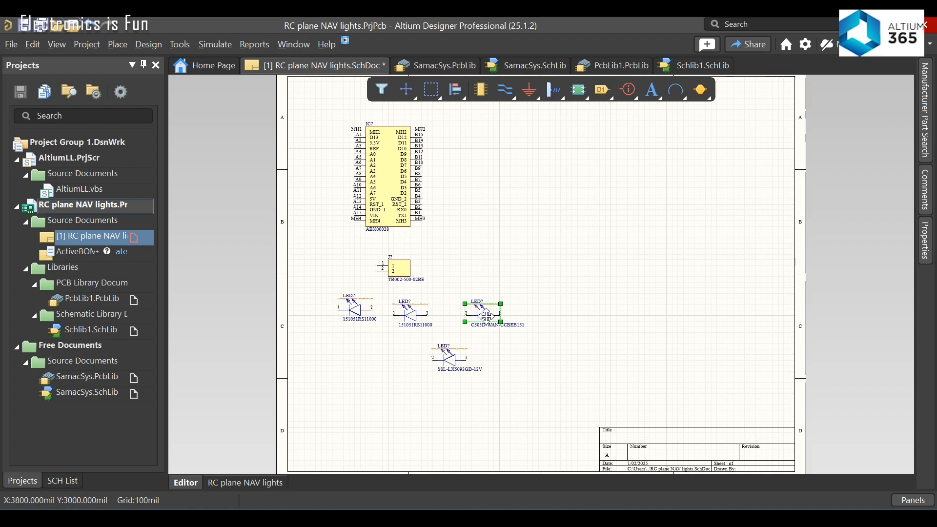
{"action": "left_click", "coordinate": [610, 325]}
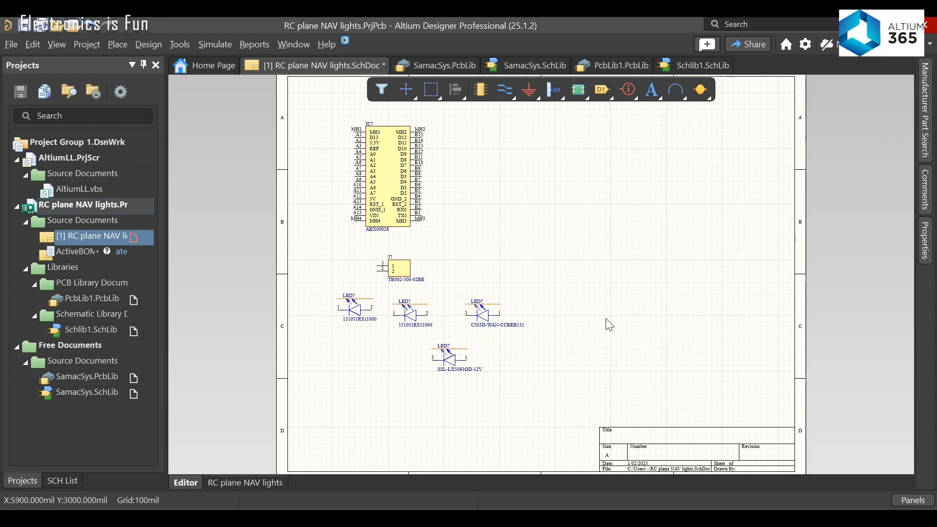
{"action": "key", "text": "ctrl+v"}
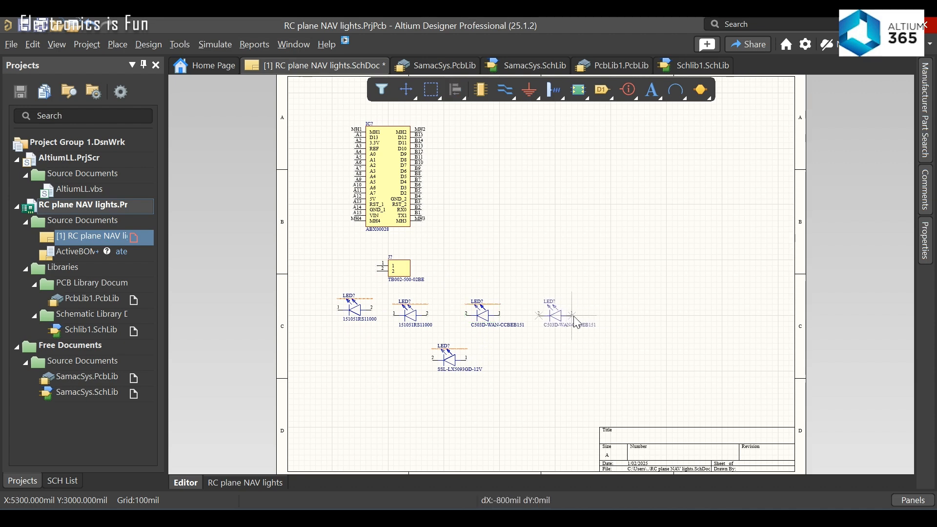
{"action": "left_click", "coordinate": [568, 316]}
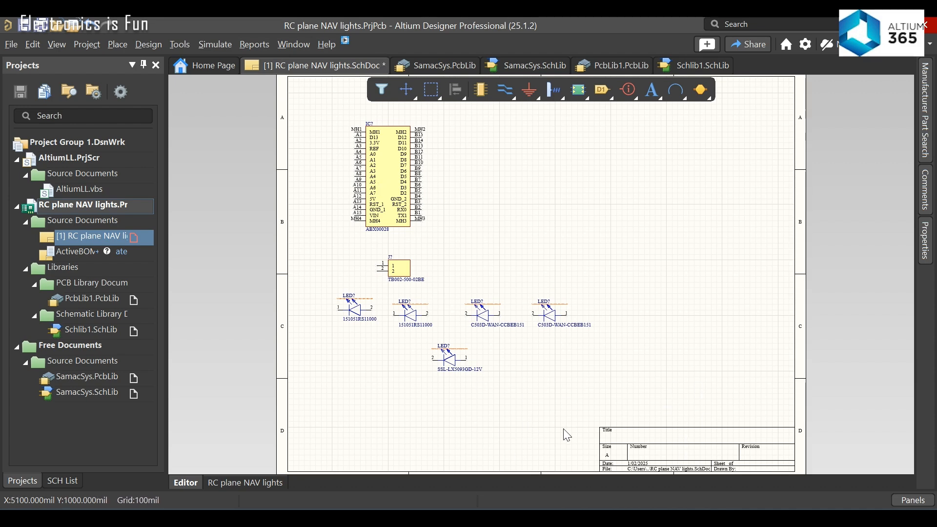
{"action": "key", "text": "ctrl+s"}
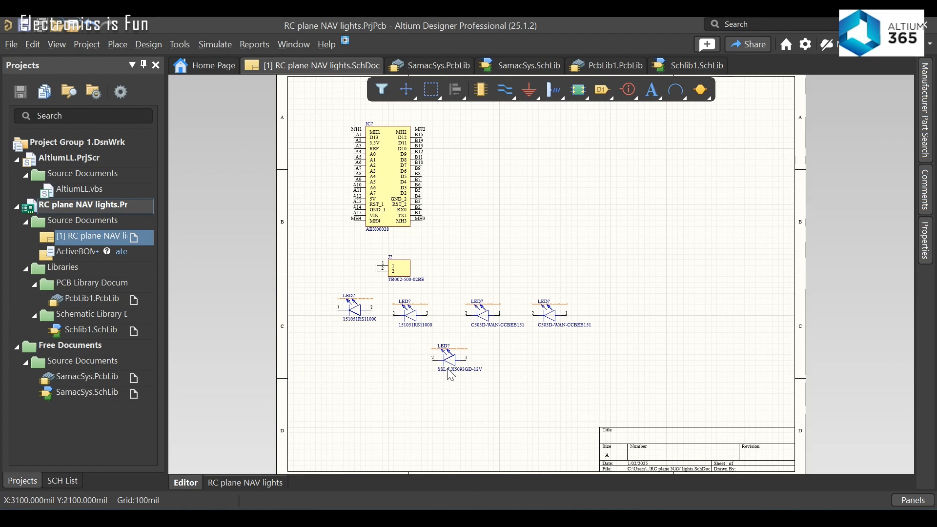
Step: Clear the part number comment of the leftmost red LED and set its designator to Red 1
{"action": "scroll", "coordinate": [451, 375], "scroll_direction": "up", "scroll_amount": 2, "text": "ctrl"}
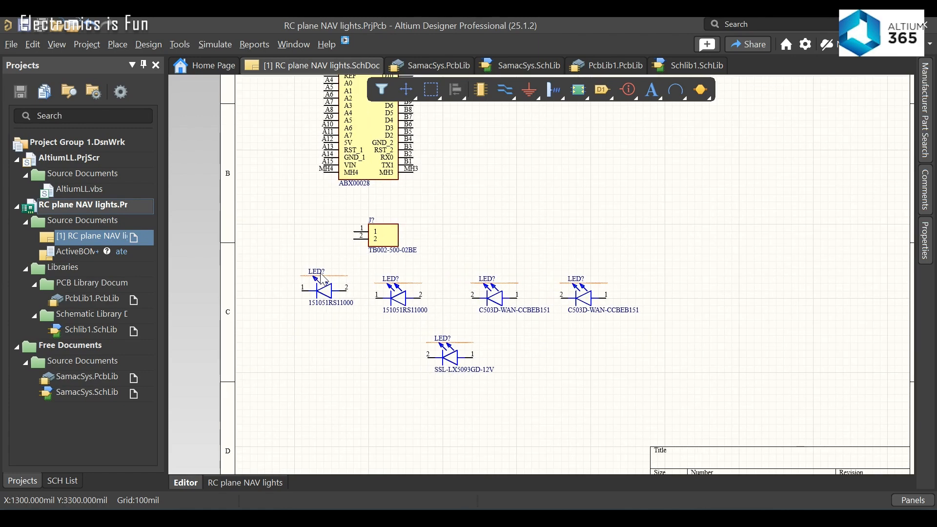
{"action": "double_click", "coordinate": [323, 307]}
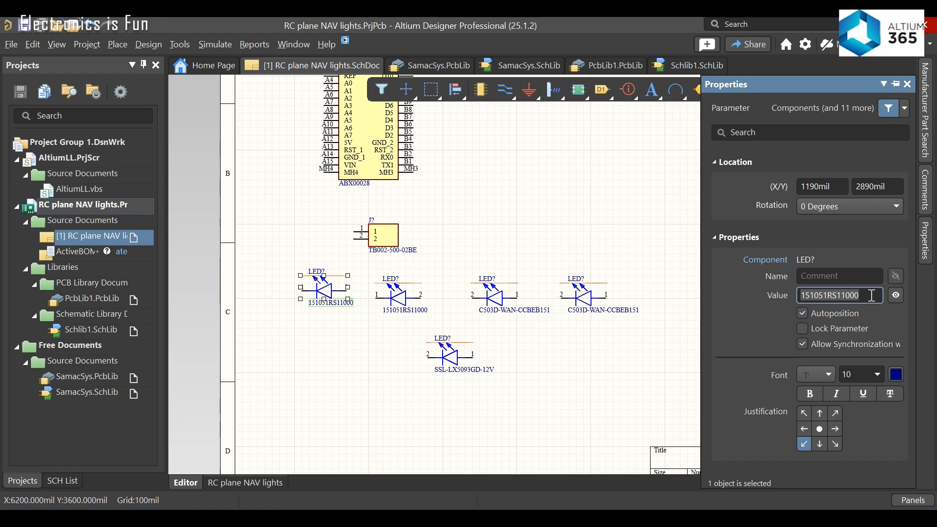
{"action": "key", "text": "BackSpace"}
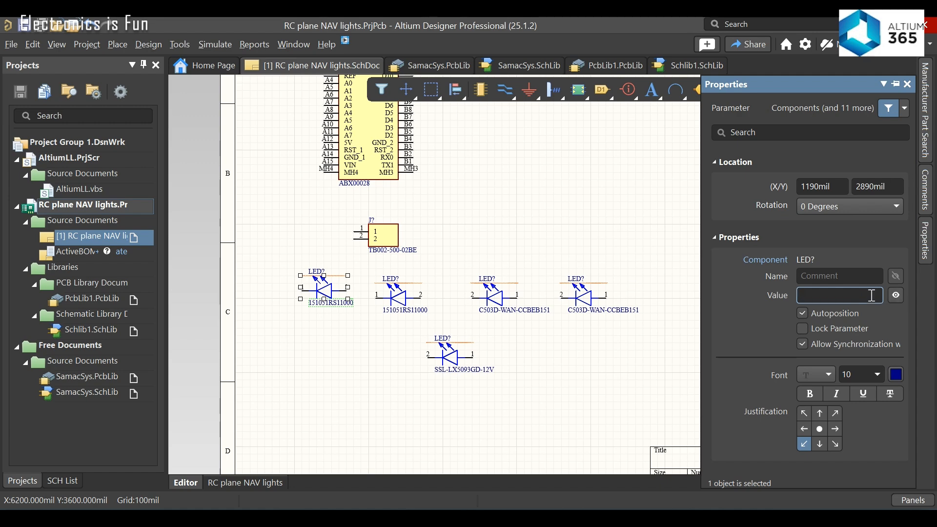
{"action": "left_click", "coordinate": [629, 384]}
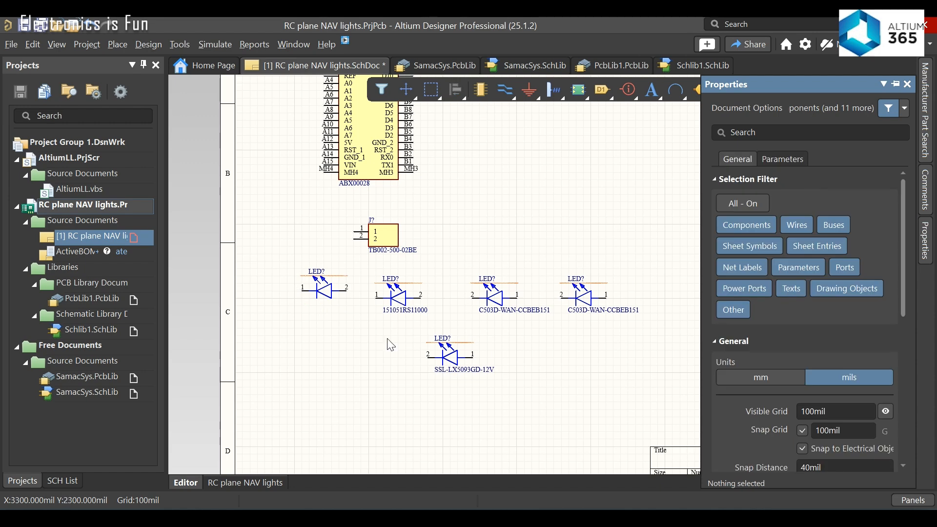
{"action": "double_click", "coordinate": [320, 276]}
{"action": "type", "text": "Red 1"}
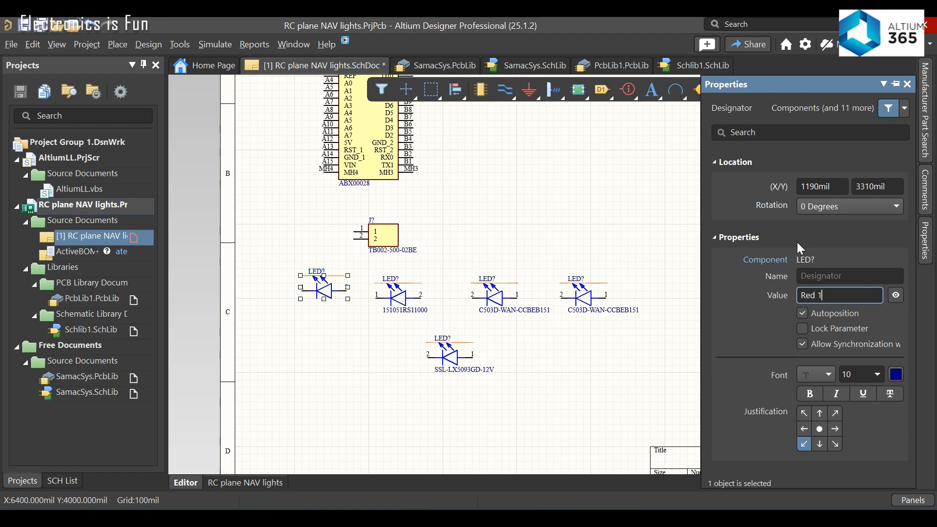
{"action": "key", "text": "Return"}
{"action": "left_click", "coordinate": [596, 392]}
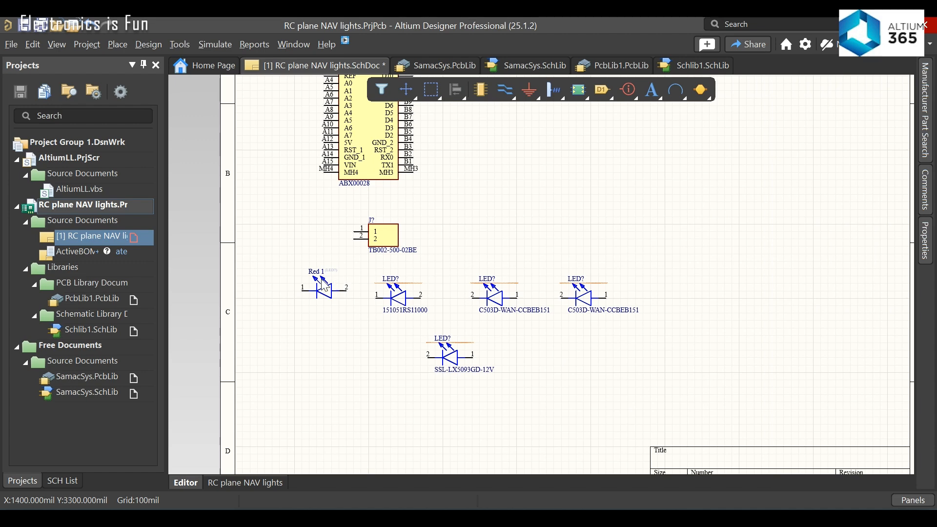
Step: Set the designator of the second red LED to Red 2 and clear its part number comment
{"action": "double_click", "coordinate": [398, 282]}
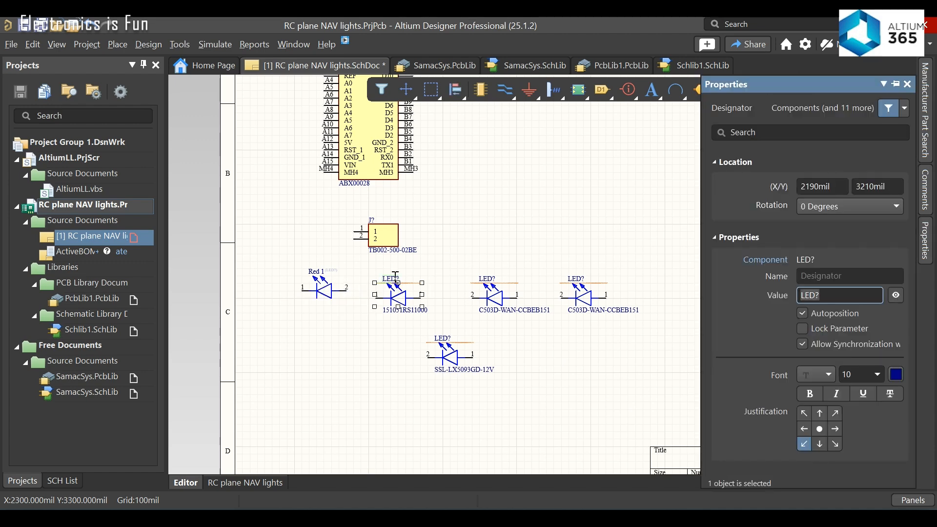
{"action": "type", "text": "Red 2"}
{"action": "key", "text": "Return"}
{"action": "left_click", "coordinate": [436, 329]}
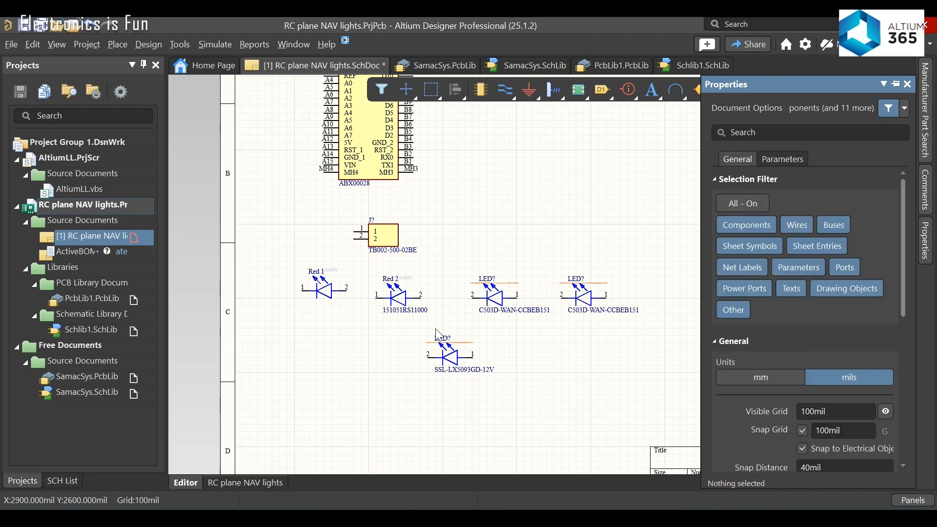
{"action": "double_click", "coordinate": [417, 310]}
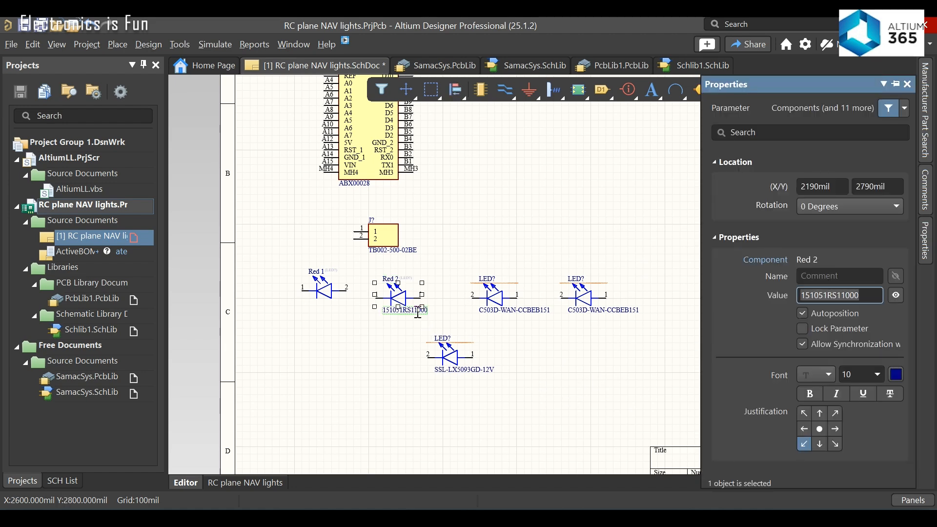
{"action": "key", "text": "BackSpace"}
{"action": "key", "text": "Return"}
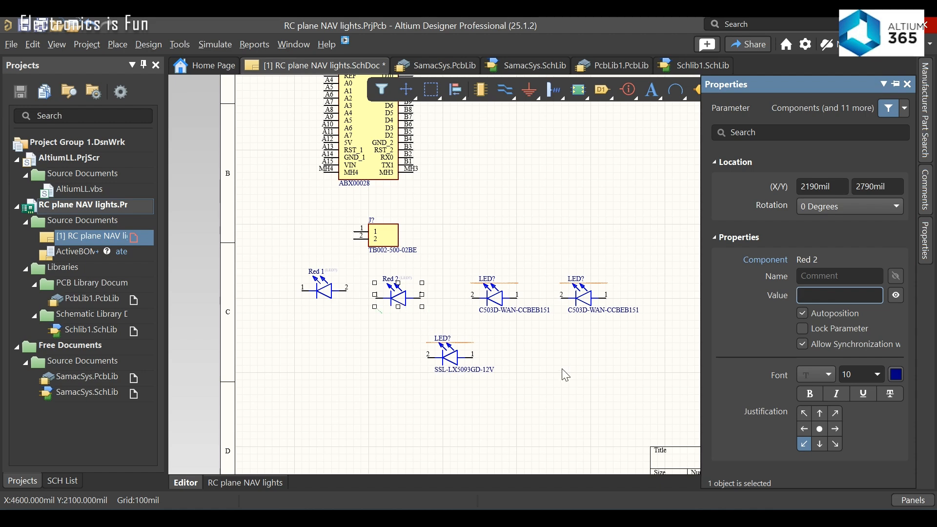
{"action": "left_click", "coordinate": [562, 373]}
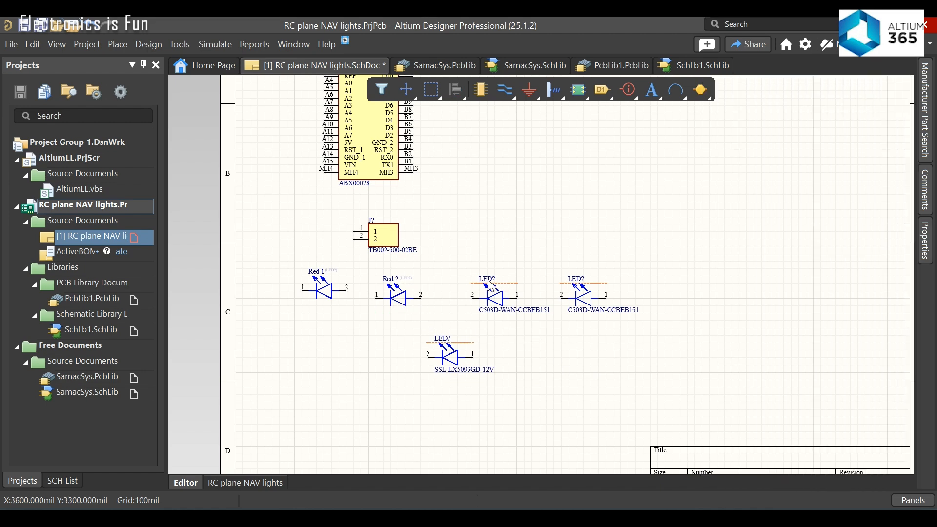
Step: Set the designator of the left white LED to White 1 and clear its part number comment
{"action": "double_click", "coordinate": [487, 278]}
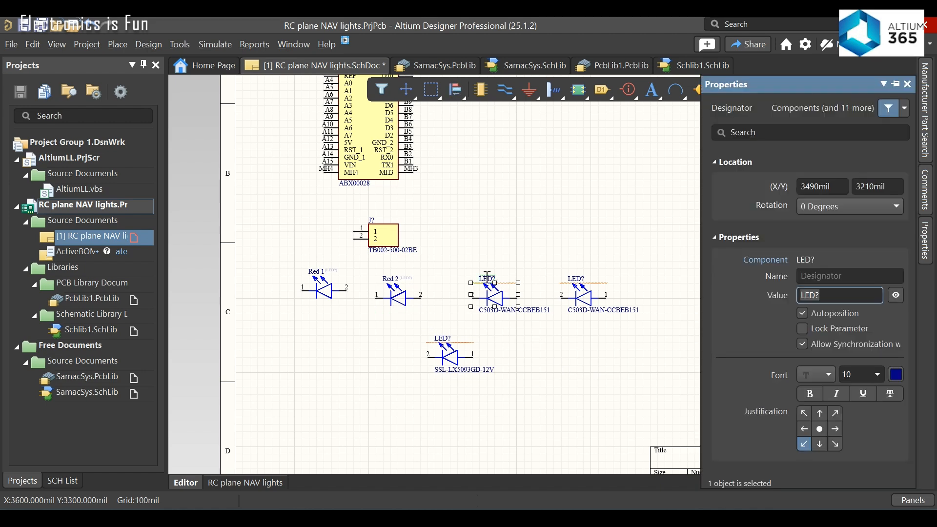
{"action": "type", "text": "White 1"}
{"action": "key", "text": "Return"}
{"action": "left_click", "coordinate": [542, 323]}
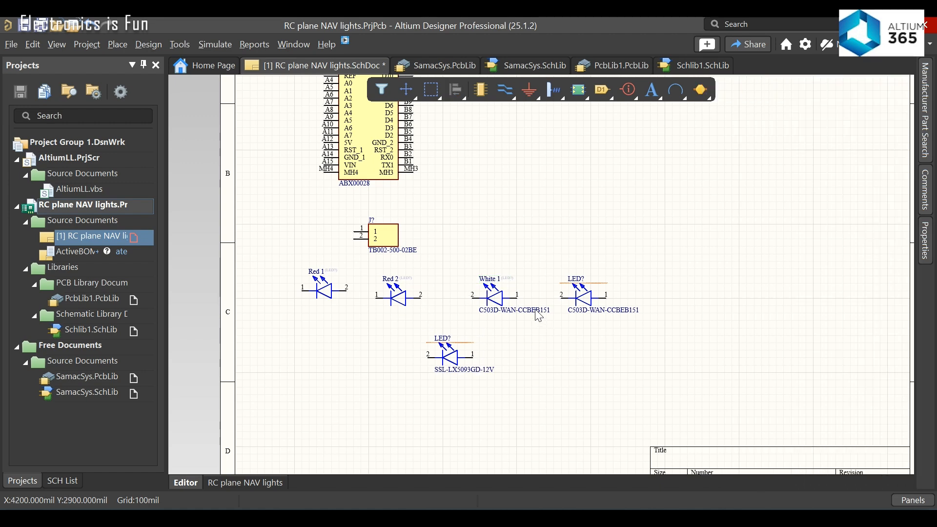
{"action": "double_click", "coordinate": [537, 311]}
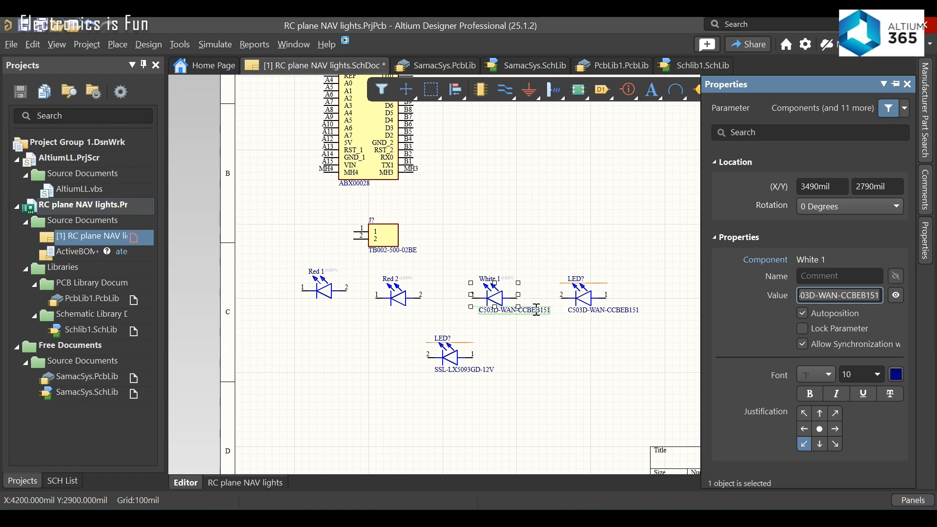
{"action": "key", "text": "Return"}
{"action": "left_click", "coordinate": [562, 368]}
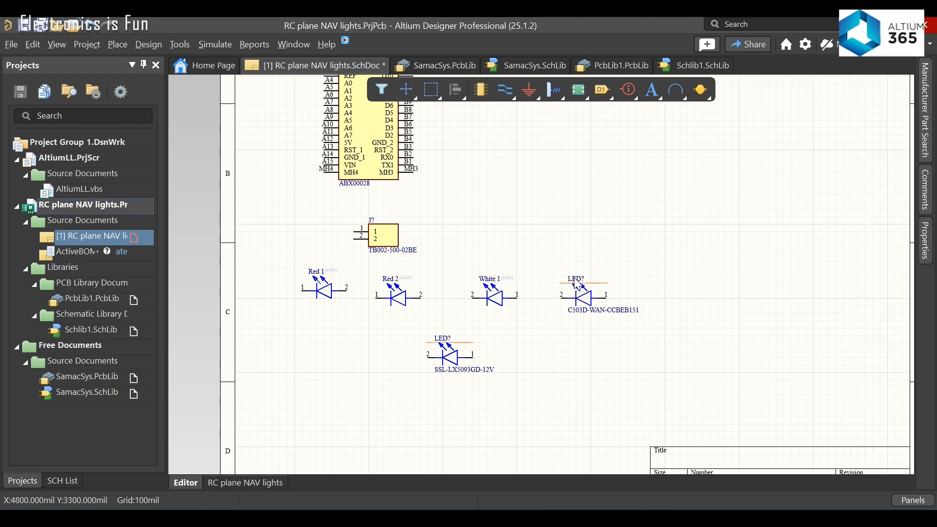
Step: Set the designator of the right white LED to White 2 and clear its part number comment
{"action": "double_click", "coordinate": [576, 279]}
{"action": "type", "text": "W"}
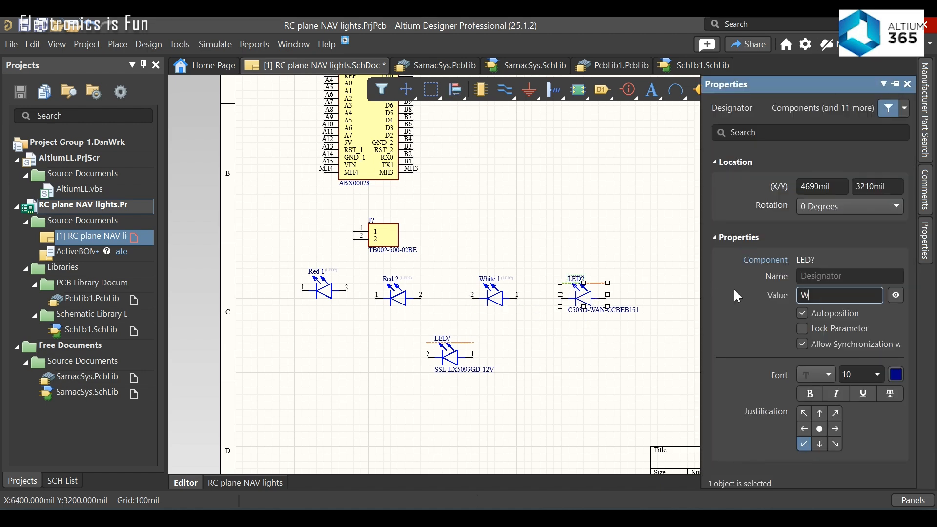
{"action": "type", "text": "hite 2"}
{"action": "key", "text": "Return"}
{"action": "left_click", "coordinate": [636, 337]}
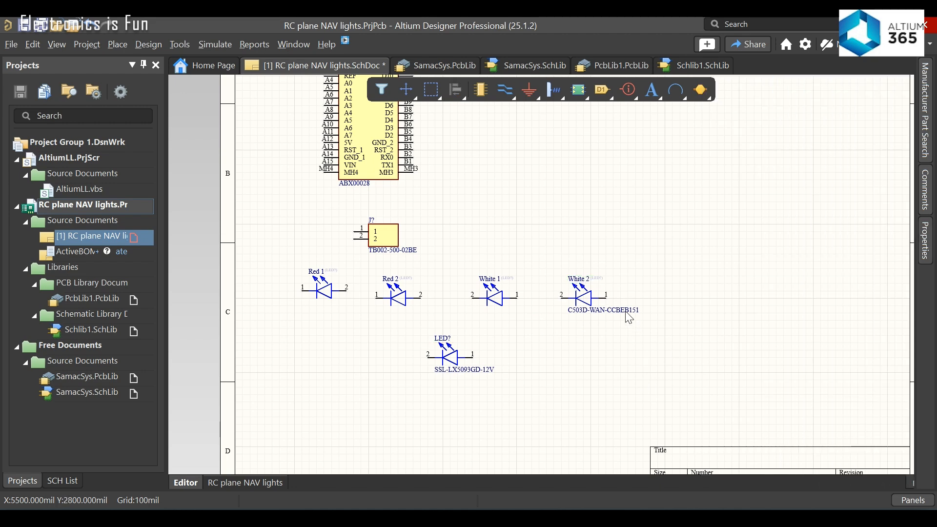
{"action": "double_click", "coordinate": [627, 311]}
{"action": "key", "text": "BackSpace"}
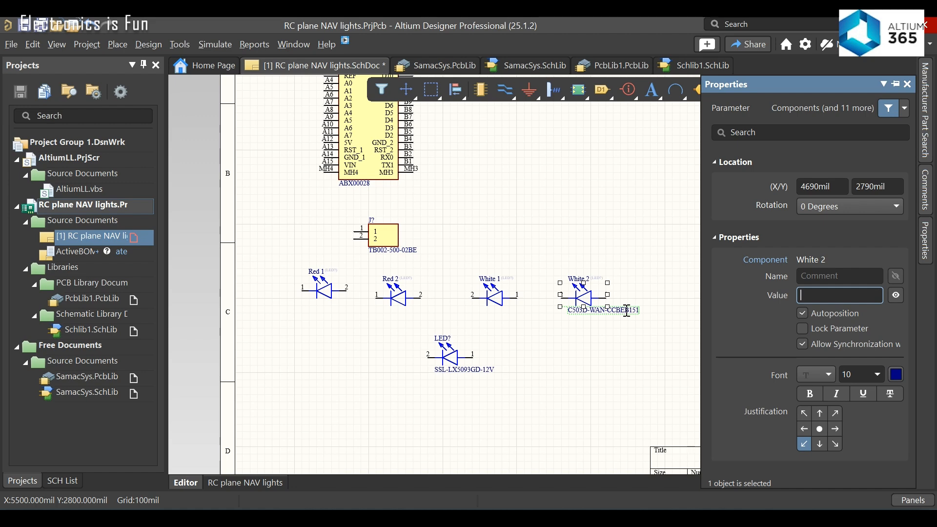
{"action": "key", "text": "Return"}
{"action": "left_click", "coordinate": [568, 380]}
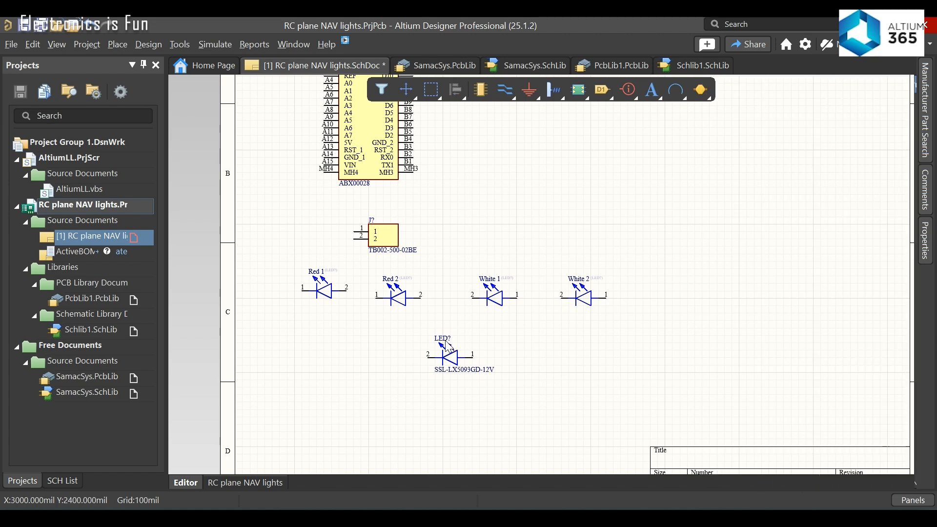
Step: Set the designator of the bottom LED to Green and clear its part number comment
{"action": "double_click", "coordinate": [444, 340]}
{"action": "type", "text": "Green"}
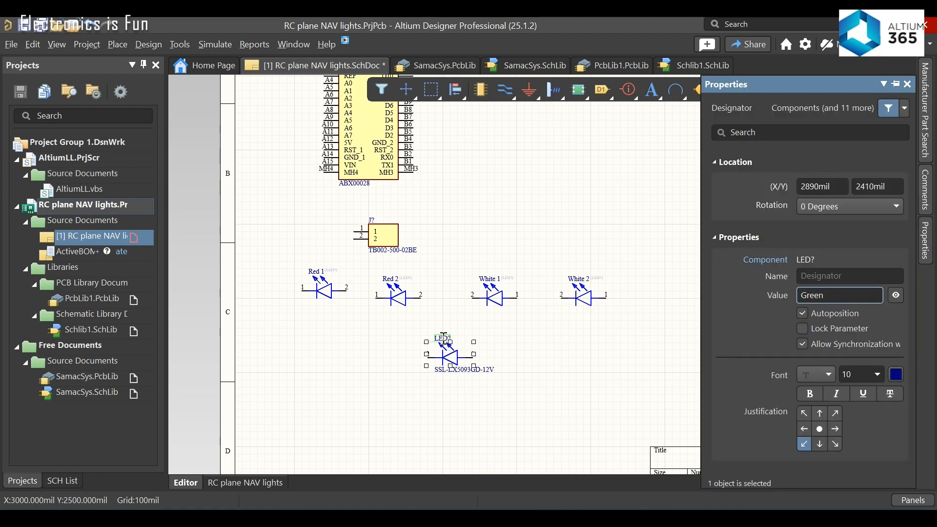
{"action": "left_click", "coordinate": [573, 393]}
{"action": "double_click", "coordinate": [490, 372]}
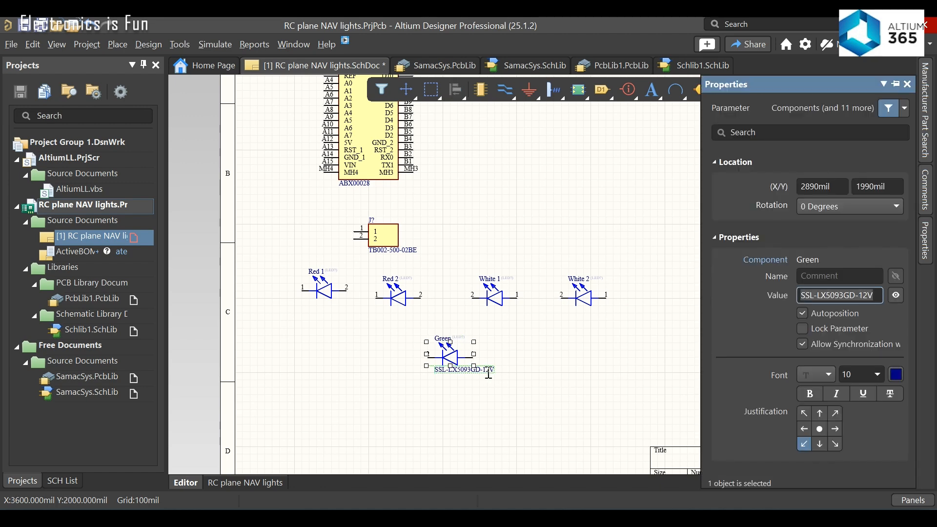
{"action": "key", "text": "BackSpace"}
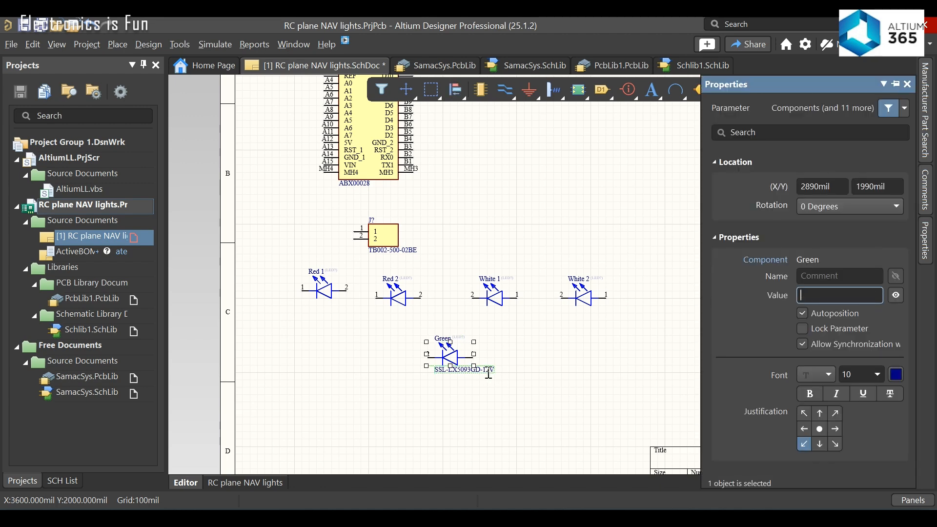
{"action": "left_click", "coordinate": [574, 380]}
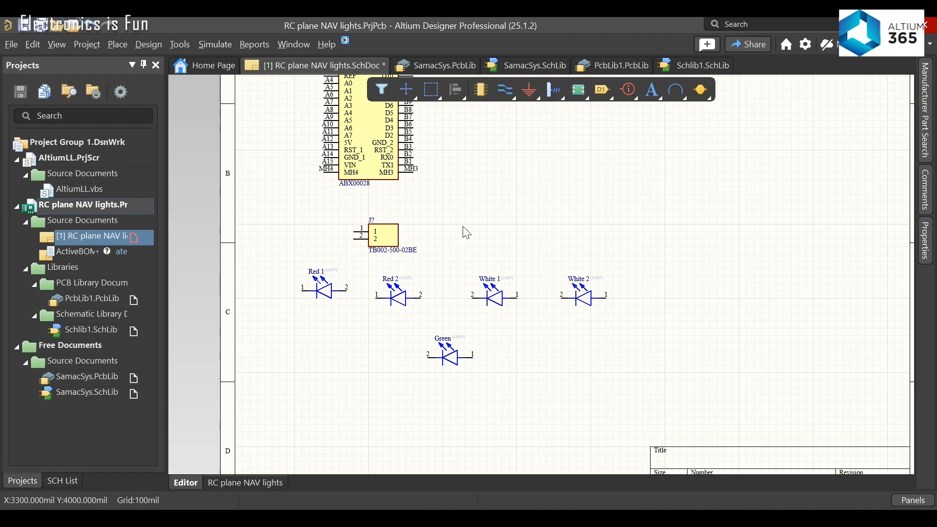
{"action": "left_click_drag", "start_coordinate": [467, 198], "coordinate": [458, 284]}
{"action": "mouse_move", "coordinate": [517, 229]}
{"action": "left_mouse_down"}
{"action": "mouse_move", "coordinate": [514, 236]}
{"action": "mouse_move", "coordinate": [515, 222]}
{"action": "left_mouse_up"}
{"action": "scroll", "coordinate": [460, 223], "scroll_direction": "up", "scroll_amount": 3}
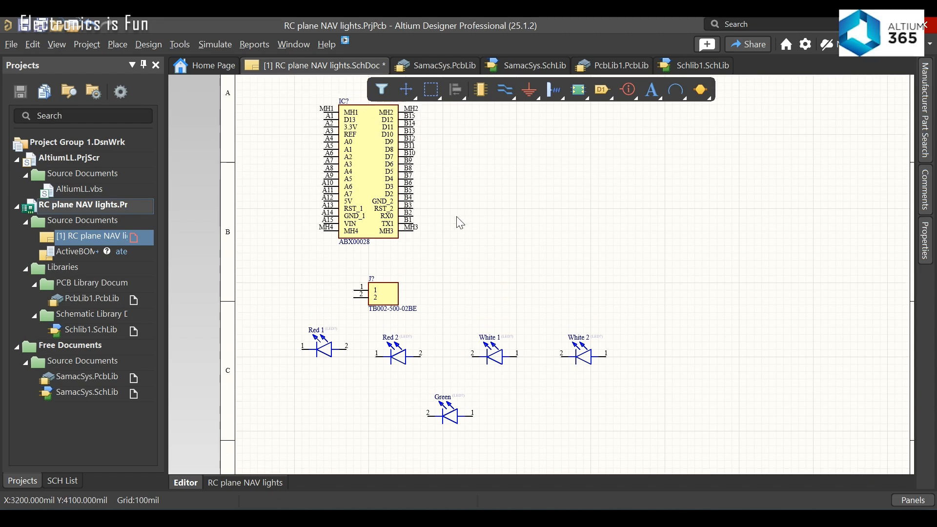
{"action": "scroll", "coordinate": [460, 223], "scroll_direction": "up", "scroll_amount": 1}
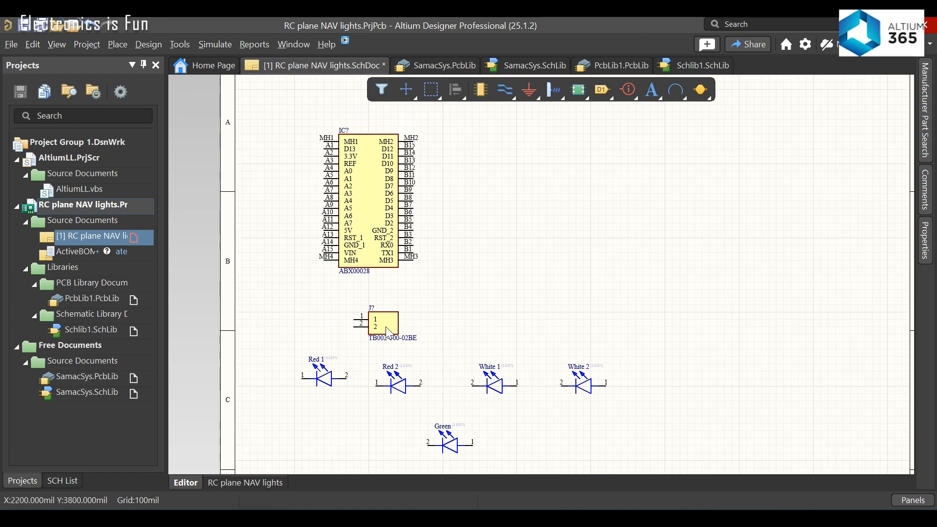
Step: Clear the part number comments of the two-pin terminal block and the microcontroller board
{"action": "double_click", "coordinate": [405, 339]}
{"action": "key", "text": "BackSpace"}
{"action": "left_click", "coordinate": [514, 276]}
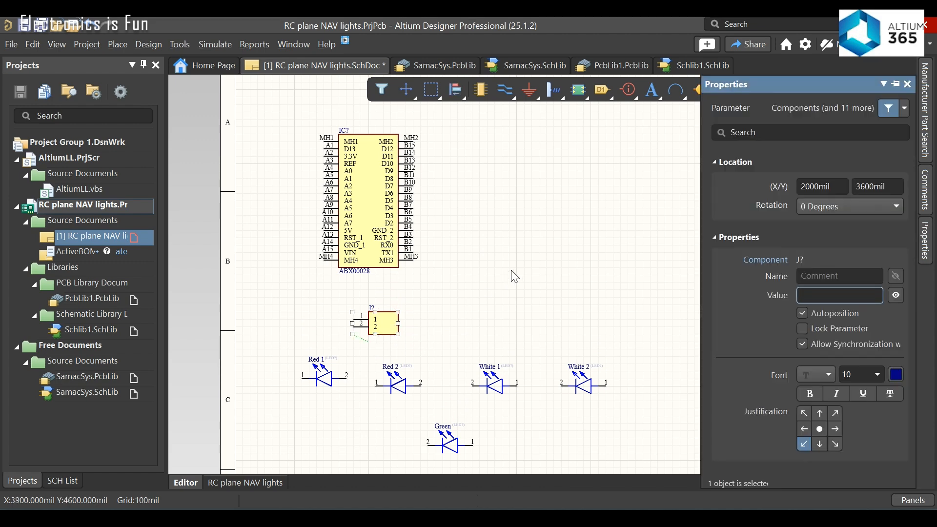
{"action": "scroll", "coordinate": [515, 276], "scroll_direction": "up", "scroll_amount": 1}
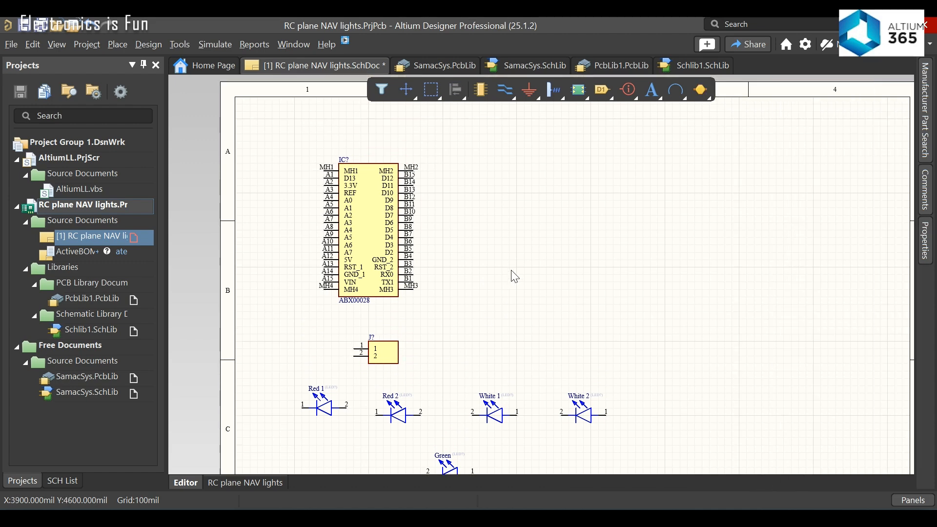
{"action": "double_click", "coordinate": [352, 301]}
{"action": "key", "text": "BackSpace"}
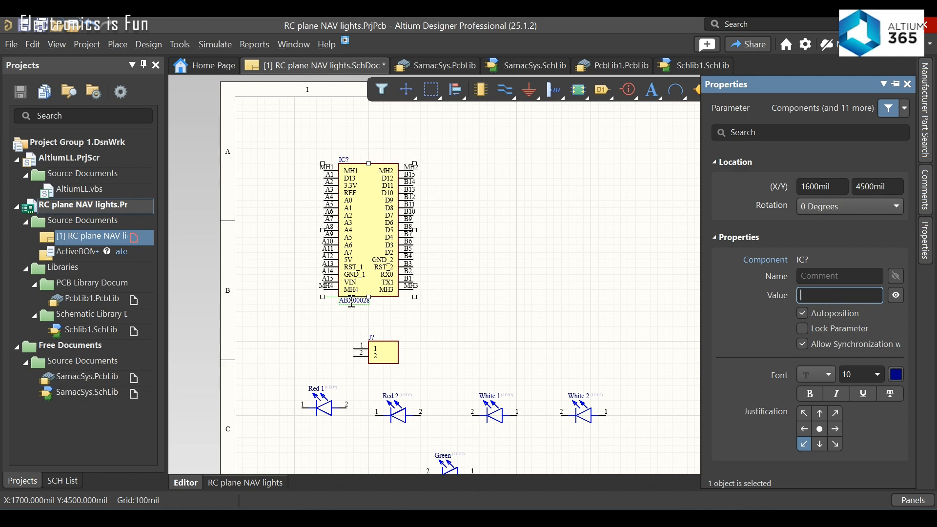
{"action": "left_click", "coordinate": [500, 286]}
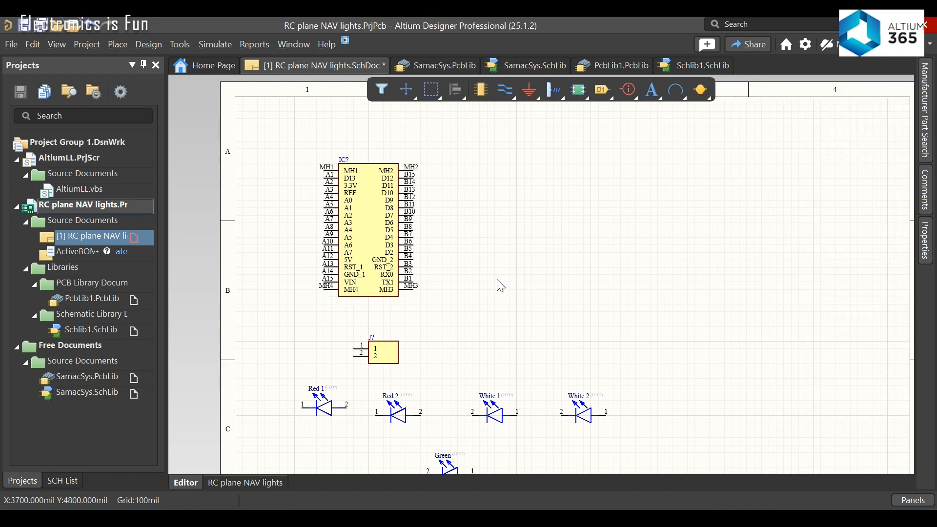
Step: Set the designator of the two-pin terminal block to 5V
{"action": "scroll", "coordinate": [501, 285], "scroll_direction": "down", "scroll_amount": 2}
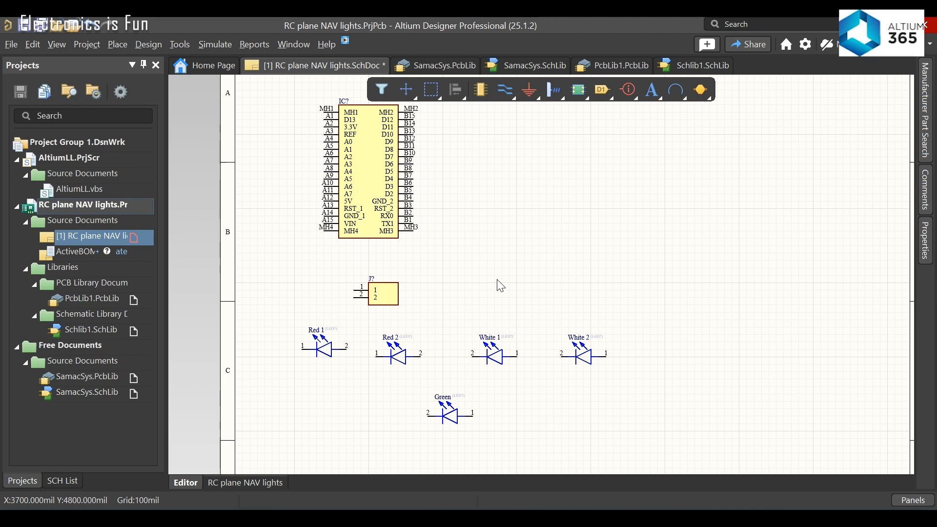
{"action": "scroll", "coordinate": [501, 285], "scroll_direction": "up", "scroll_amount": 1}
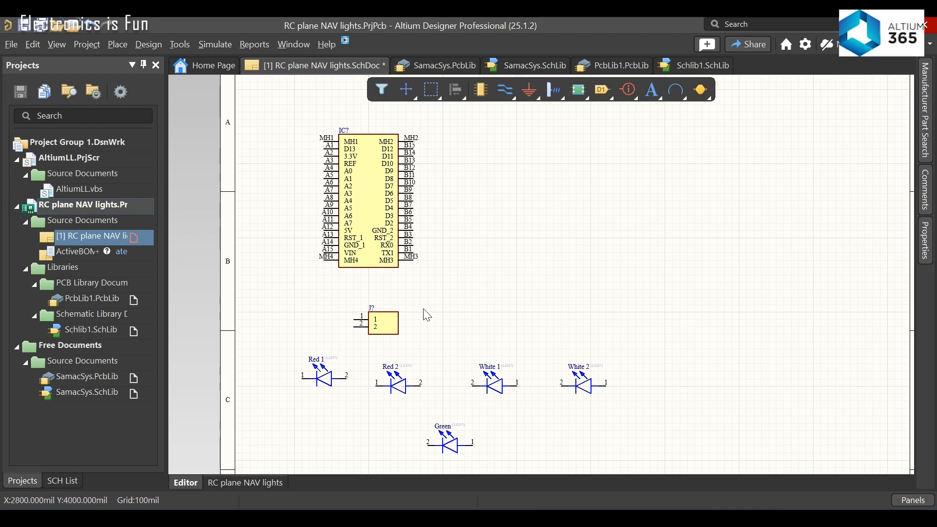
{"action": "double_click", "coordinate": [374, 311]}
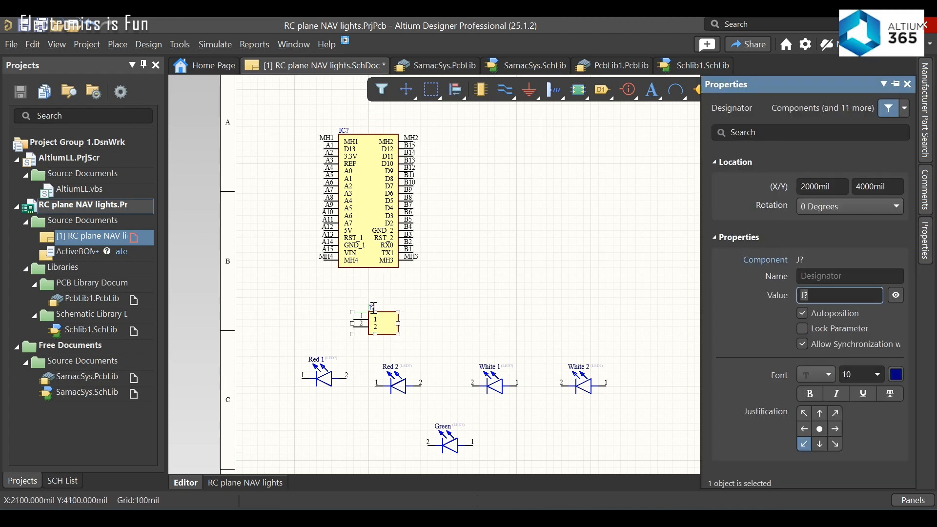
{"action": "type", "text": "5V"}
{"action": "key", "text": "Return"}
{"action": "left_click", "coordinate": [531, 266]}
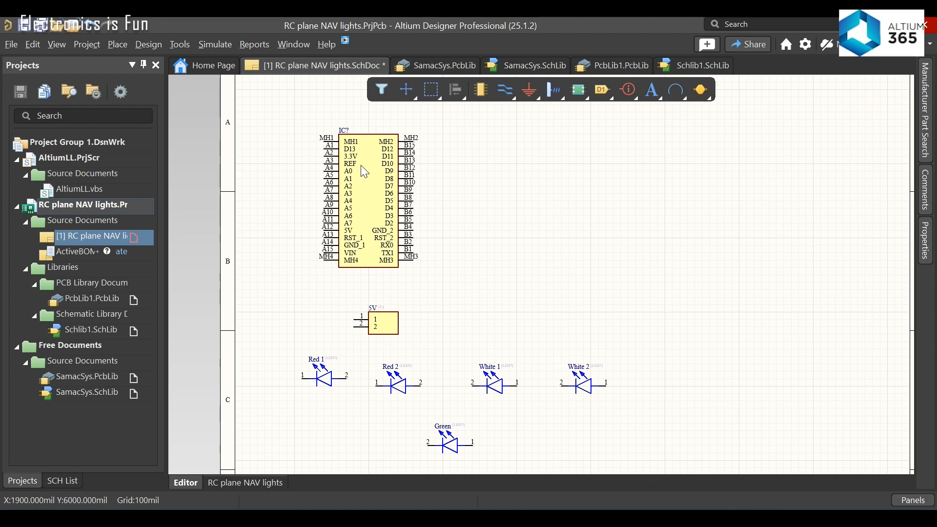
Step: Set the microcontroller board's designator to Arduino Nano and save the schematic document
{"action": "double_click", "coordinate": [344, 130]}
{"action": "type", "text": "Arduino Nano"}
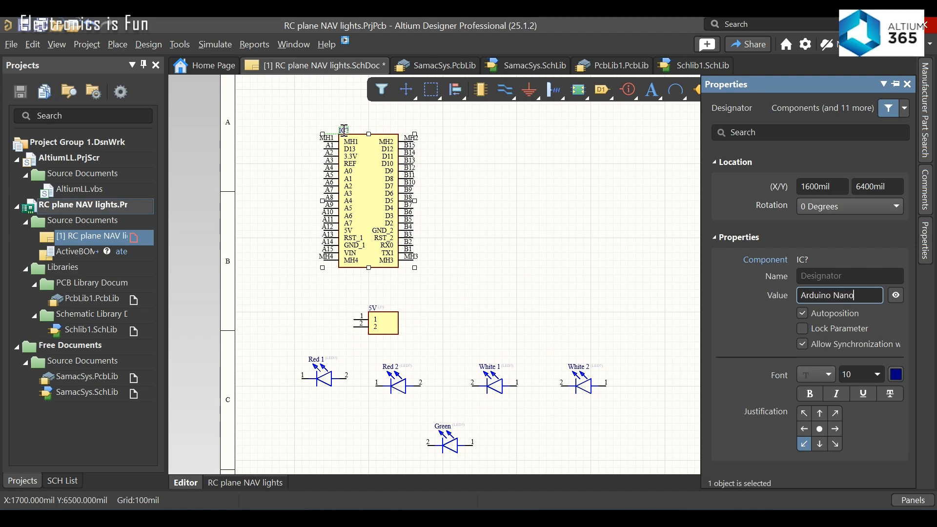
{"action": "left_click", "coordinate": [503, 231]}
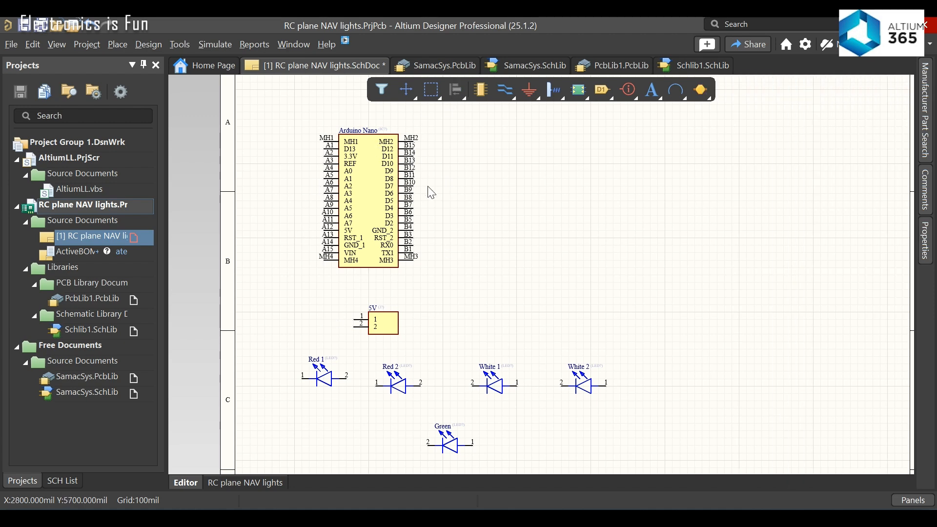
{"action": "right_click", "coordinate": [78, 236]}
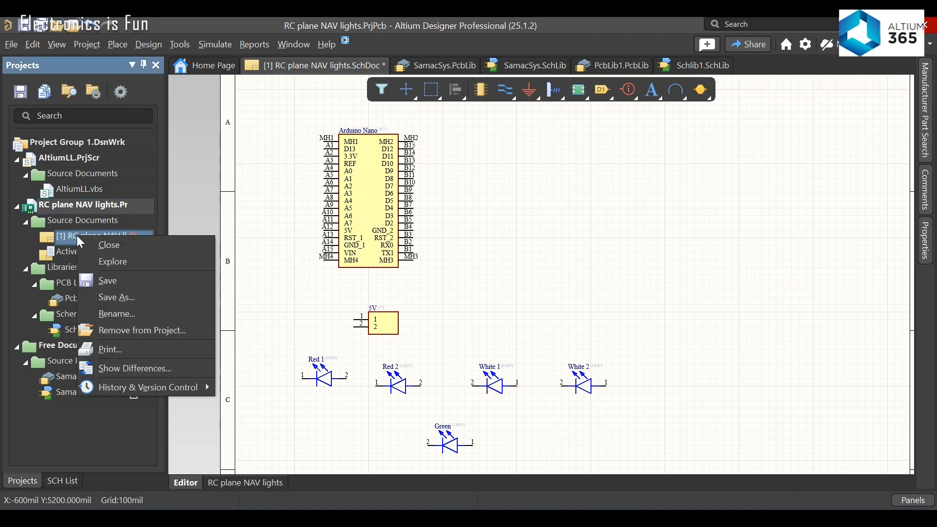
{"action": "left_click", "coordinate": [116, 284]}
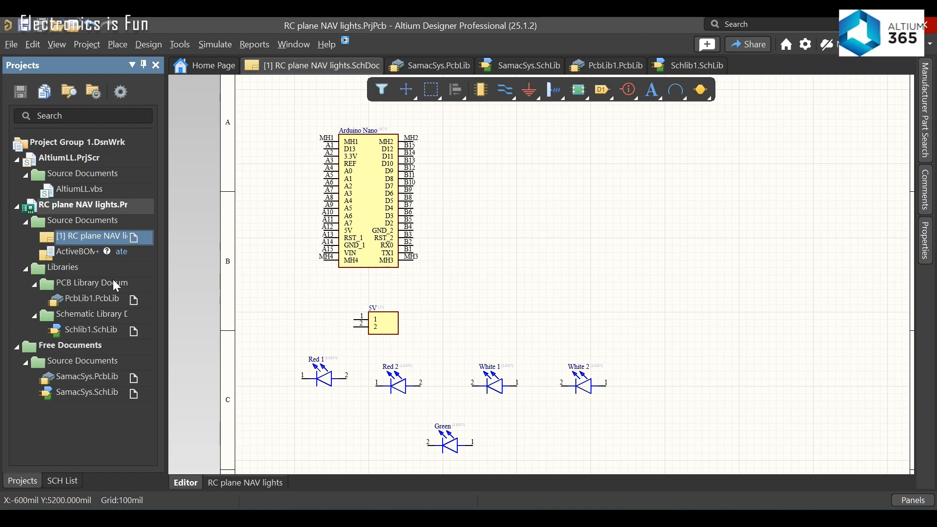
Step: Shift the Arduino Nano and 5V connector right, and arrange the LEDs beside them: Red 2 above White 2, Red 1 central, Green above White 1
{"action": "left_click_drag", "start_coordinate": [360, 201], "coordinate": [375, 223]}
{"action": "mouse_move", "coordinate": [391, 326]}
{"action": "left_mouse_down"}
{"action": "mouse_move", "coordinate": [354, 327]}
{"action": "mouse_move", "coordinate": [401, 327]}
{"action": "left_mouse_up"}
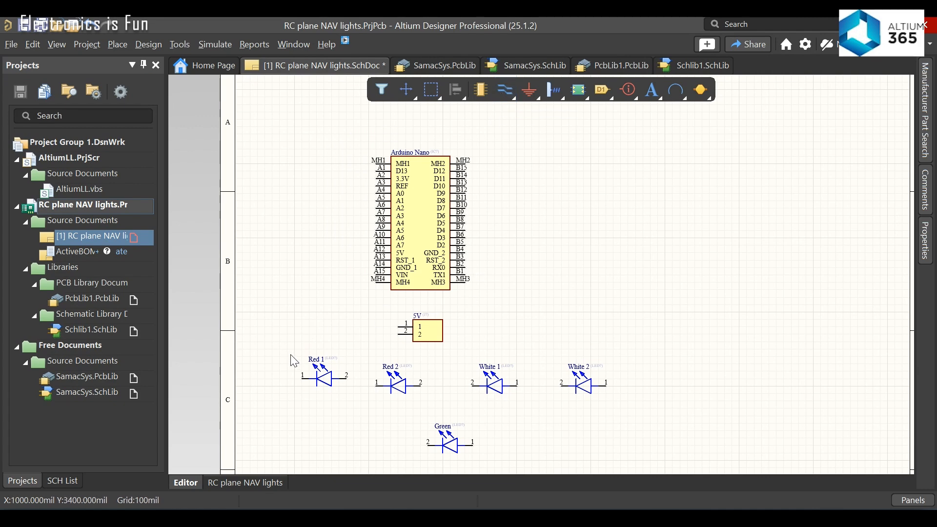
{"action": "left_click", "coordinate": [326, 378]}
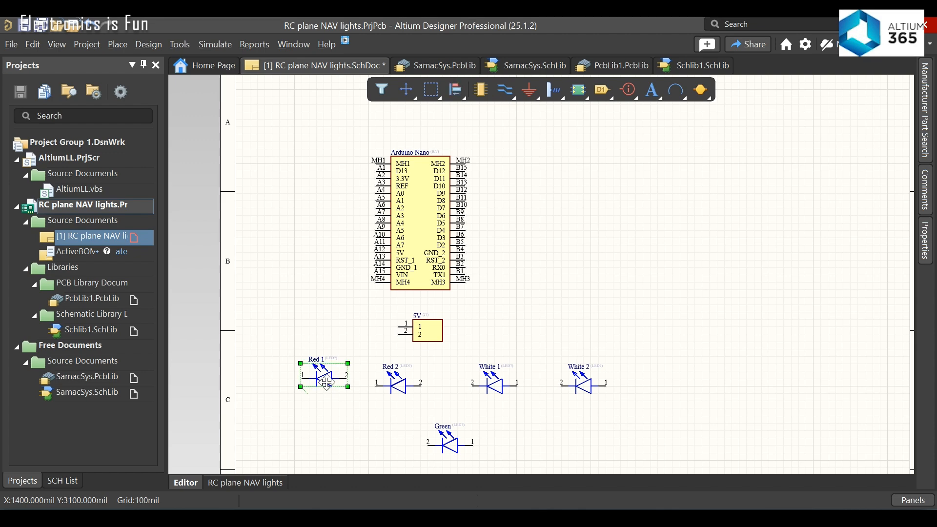
{"action": "mouse_move", "coordinate": [326, 378]}
{"action": "left_mouse_down"}
{"action": "mouse_move", "coordinate": [346, 379]}
{"action": "mouse_move", "coordinate": [485, 297]}
{"action": "mouse_move", "coordinate": [573, 266]}
{"action": "mouse_move", "coordinate": [685, 247]}
{"action": "left_mouse_up"}
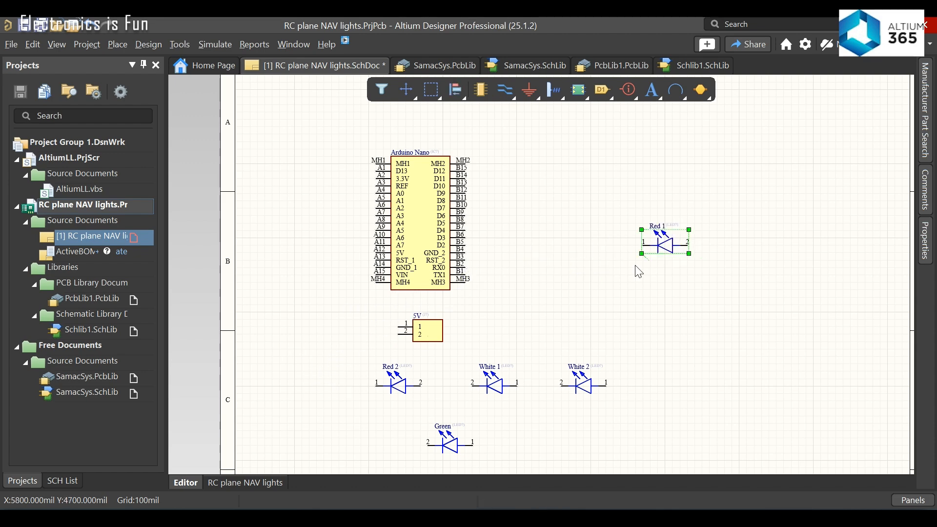
{"action": "left_click_drag", "start_coordinate": [401, 386], "coordinate": [570, 200]}
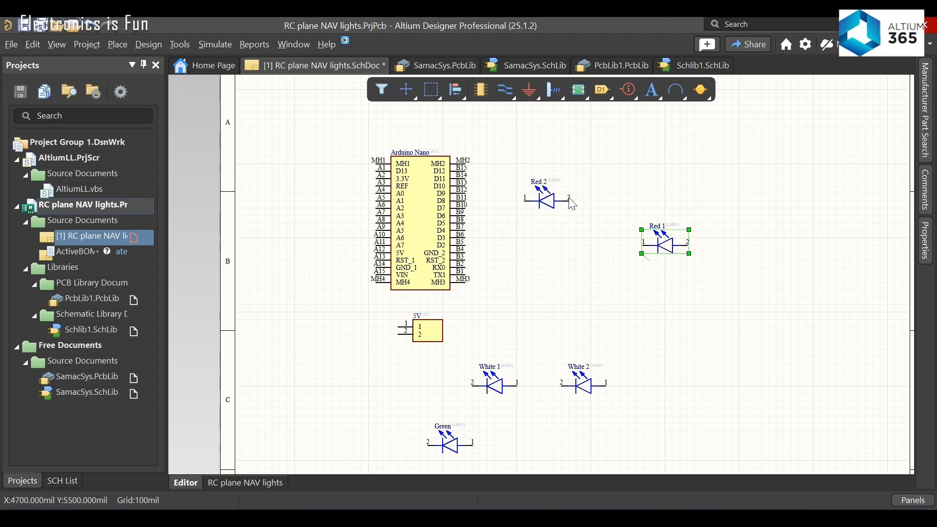
{"action": "left_click_drag", "start_coordinate": [586, 387], "coordinate": [575, 299]}
{"action": "left_click", "coordinate": [630, 395]}
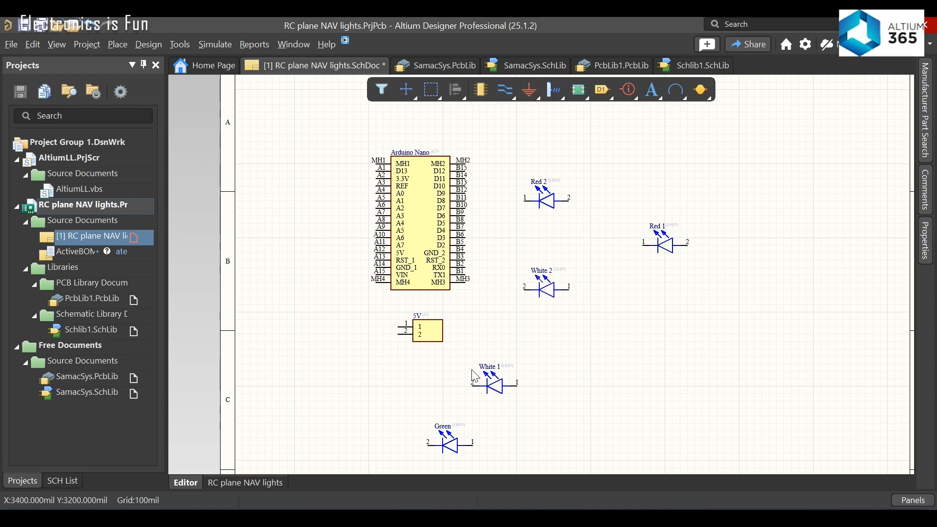
{"action": "left_click_drag", "start_coordinate": [518, 389], "coordinate": [837, 296]}
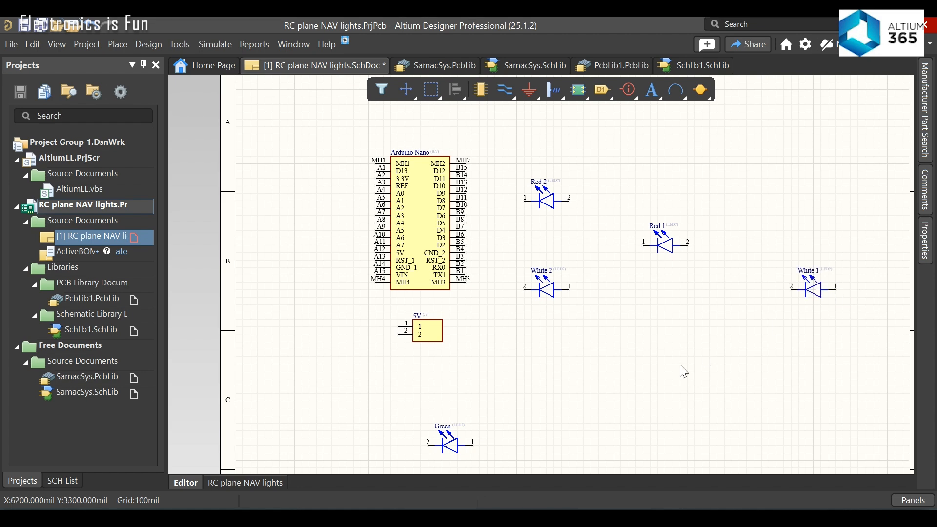
{"action": "left_click_drag", "start_coordinate": [453, 453], "coordinate": [789, 208]}
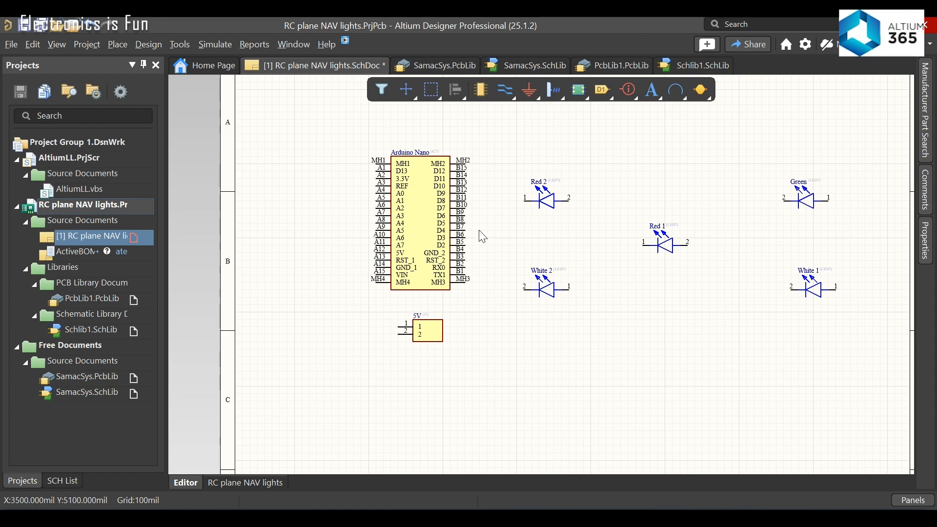
Step: Wire pin 1 of the 5V connector to the Arduino Nano's VIN pin, routing around the left side
{"action": "right_click_drag", "start_coordinate": [305, 334], "coordinate": [248, 346]}
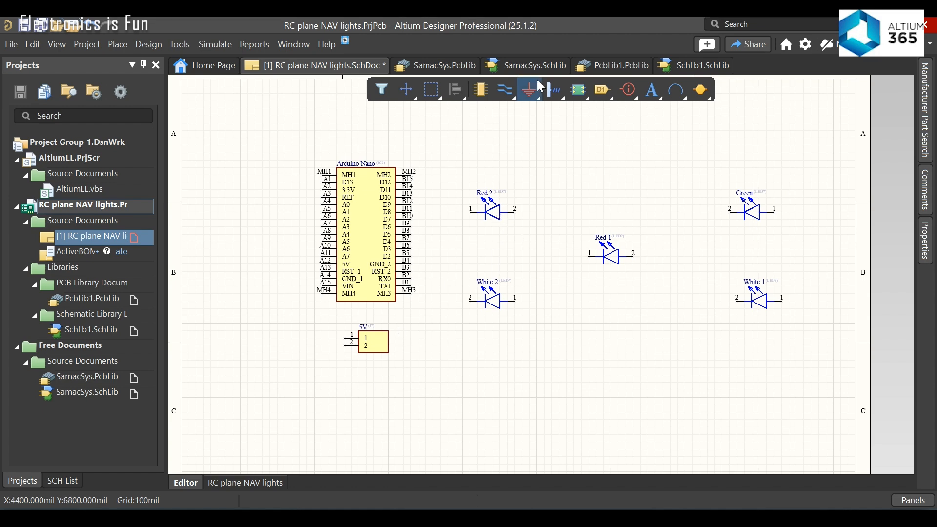
{"action": "left_click", "coordinate": [505, 93]}
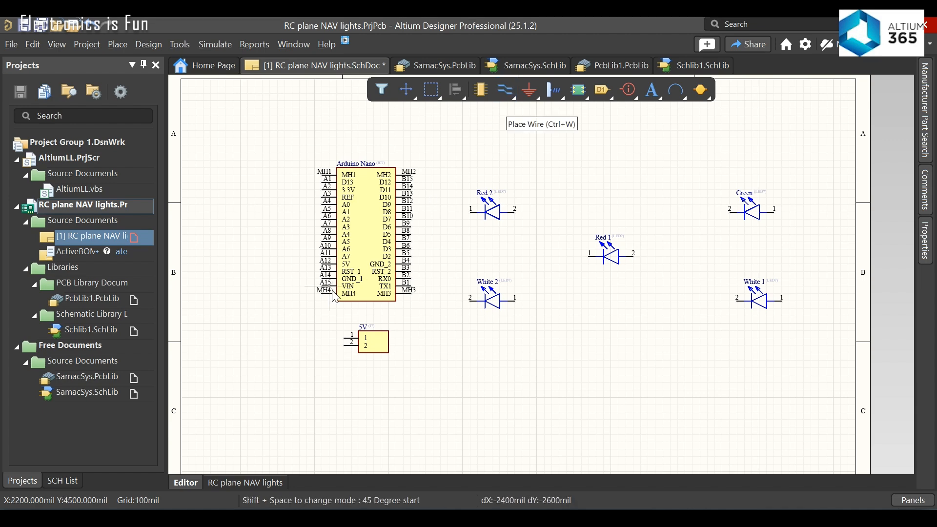
{"action": "left_click", "coordinate": [345, 338]}
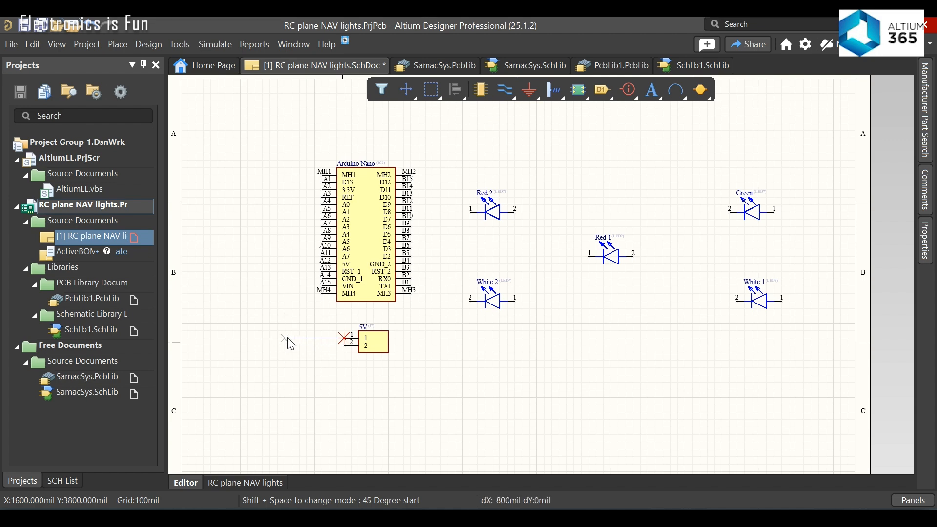
{"action": "key", "text": "space"}
{"action": "left_click", "coordinate": [278, 286]}
{"action": "left_click", "coordinate": [322, 286]}
Step: Wire pin 2 of the 5V connector to the Arduino Nano's GND_1 pin, outside the VIN wire
{"action": "left_click", "coordinate": [345, 346]}
{"action": "key", "text": "space"}
{"action": "left_click", "coordinate": [270, 344]}
{"action": "left_click", "coordinate": [271, 279]}
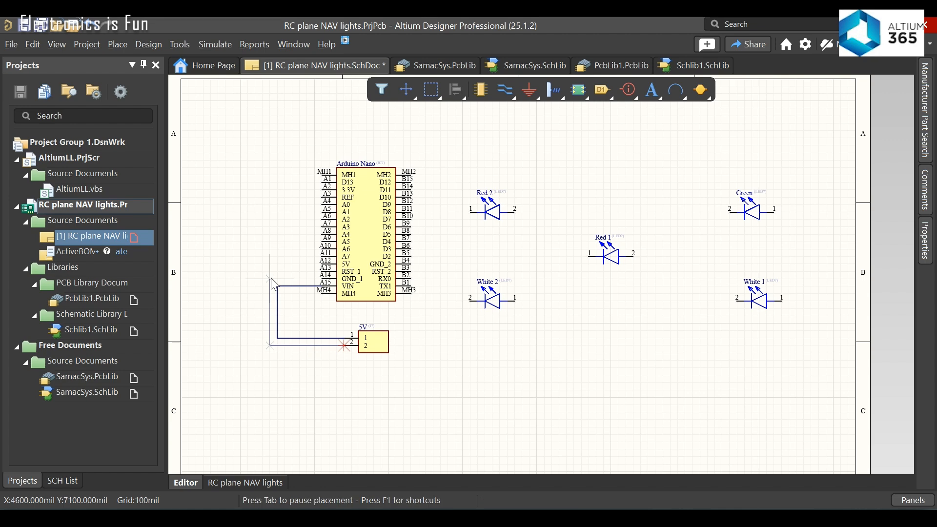
{"action": "left_click", "coordinate": [322, 279]}
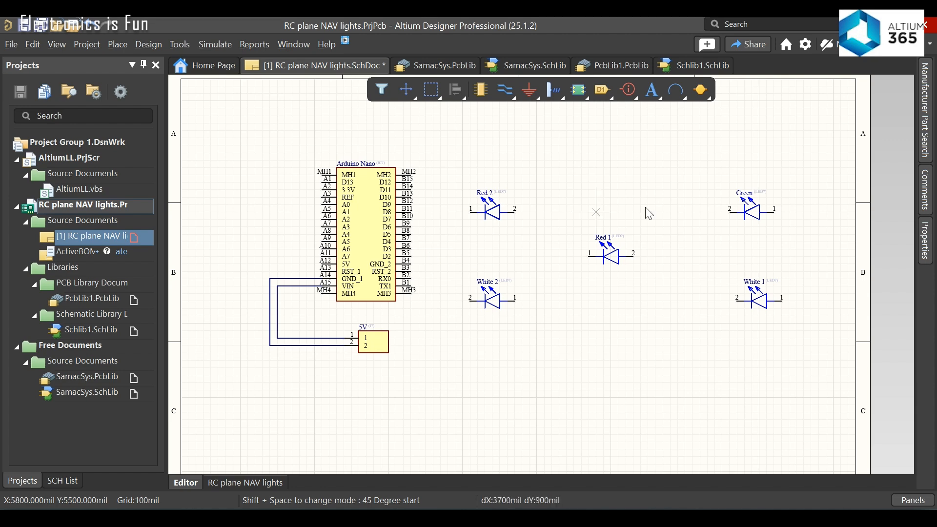
Step: Wire pin 2 of the Green LED to pin 2 of the White 1 LED with a squared path
{"action": "left_click", "coordinate": [731, 212]}
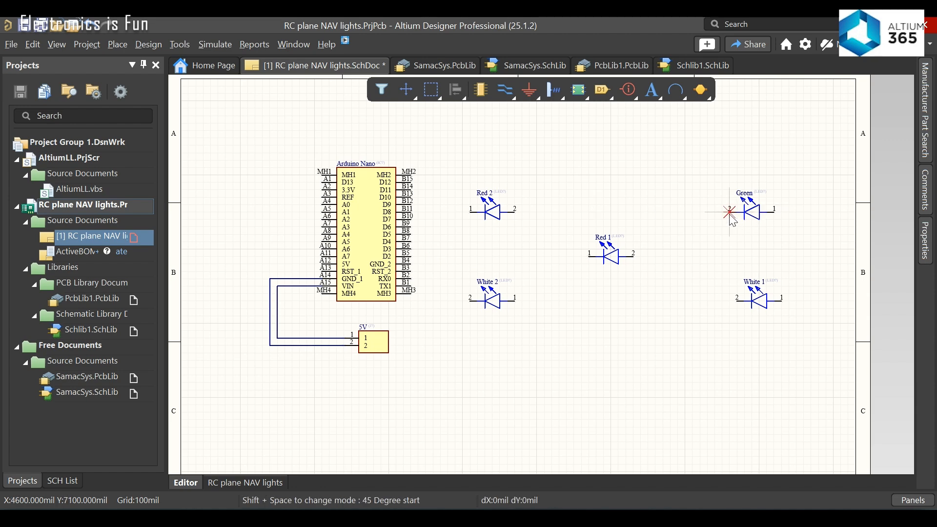
{"action": "key", "text": "shift+space"}
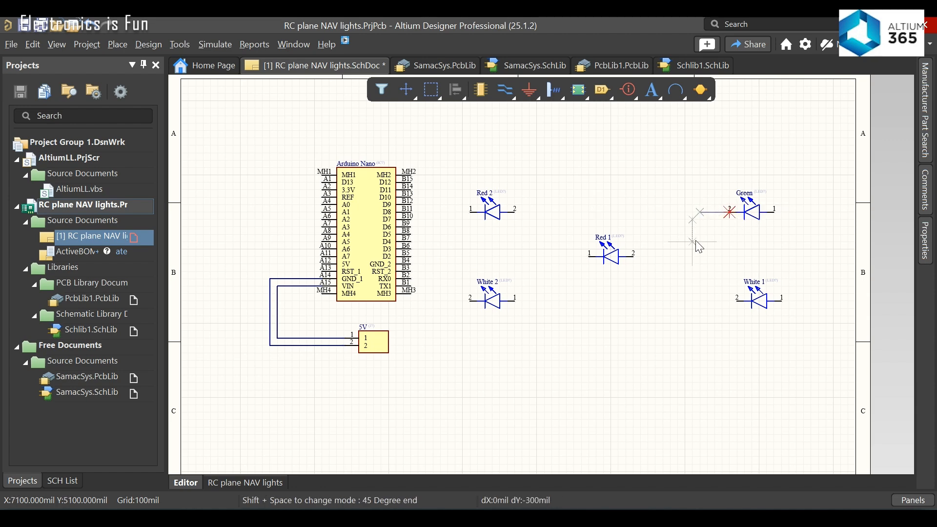
{"action": "left_click", "coordinate": [702, 302]}
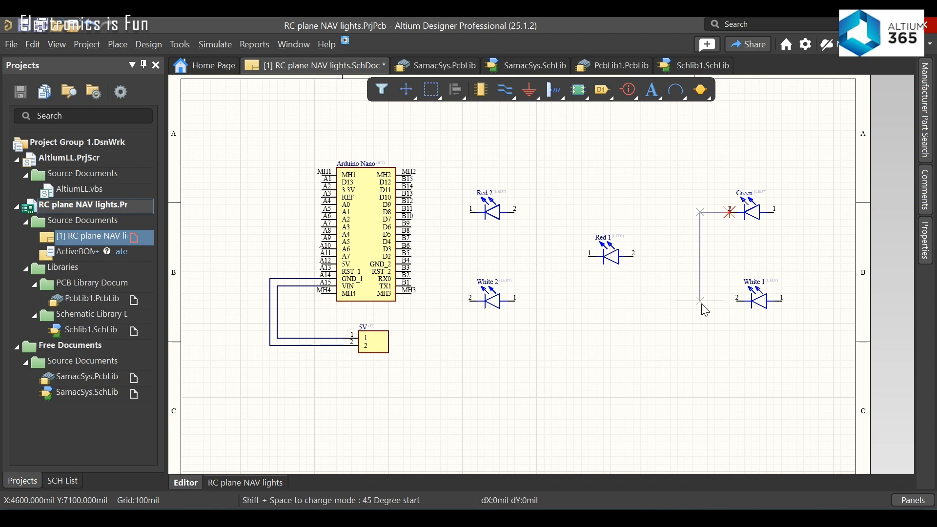
{"action": "left_click", "coordinate": [737, 302]}
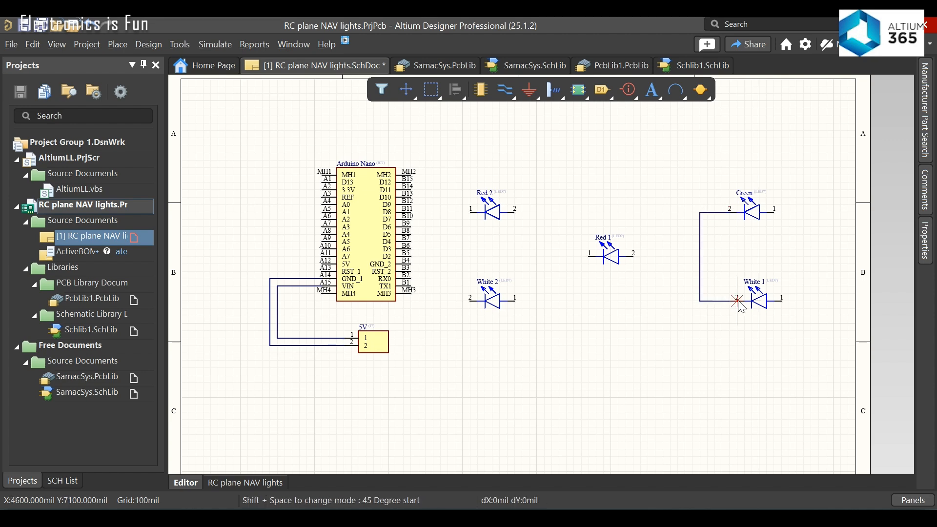
Step: Wire pin 1 of the Red 2 LED to pin 2 of the White 2 LED
{"action": "left_click", "coordinate": [457, 213]}
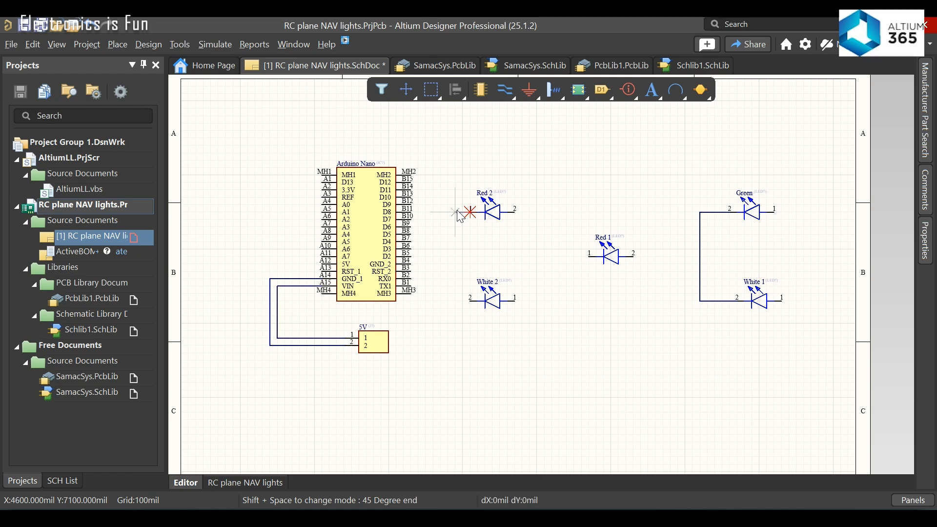
{"action": "left_click", "coordinate": [456, 301]}
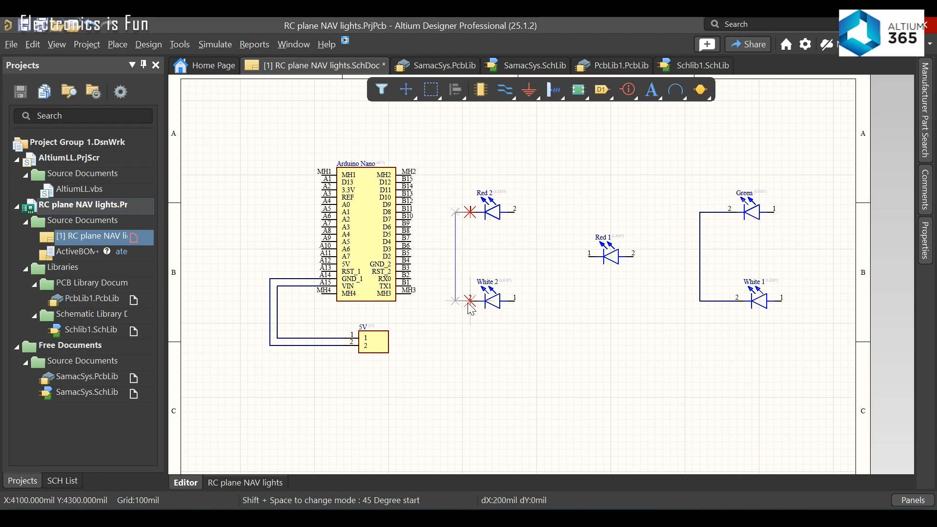
{"action": "left_click", "coordinate": [471, 301]}
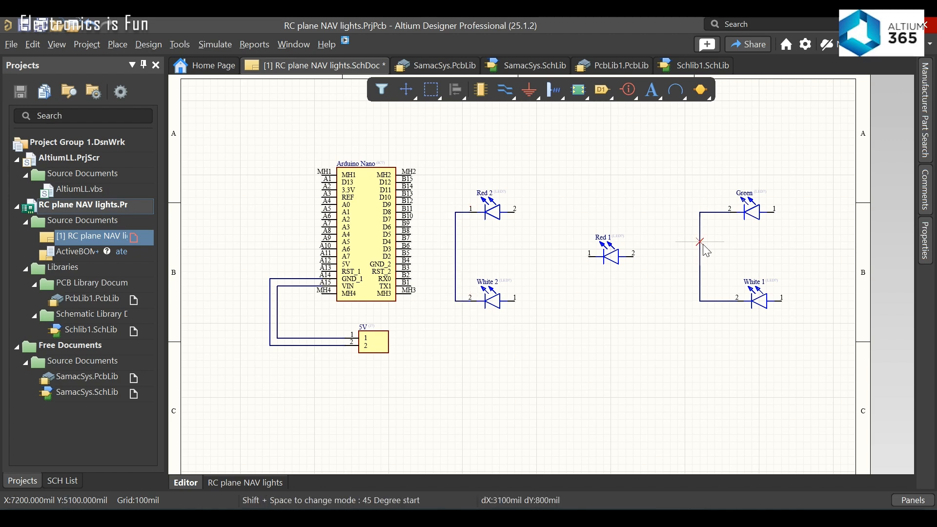
Step: Wire pin 1 of the Red 1 LED beneath White 2 to the corner of the wire joining Red 2 and White 2
{"action": "left_click", "coordinate": [700, 301]}
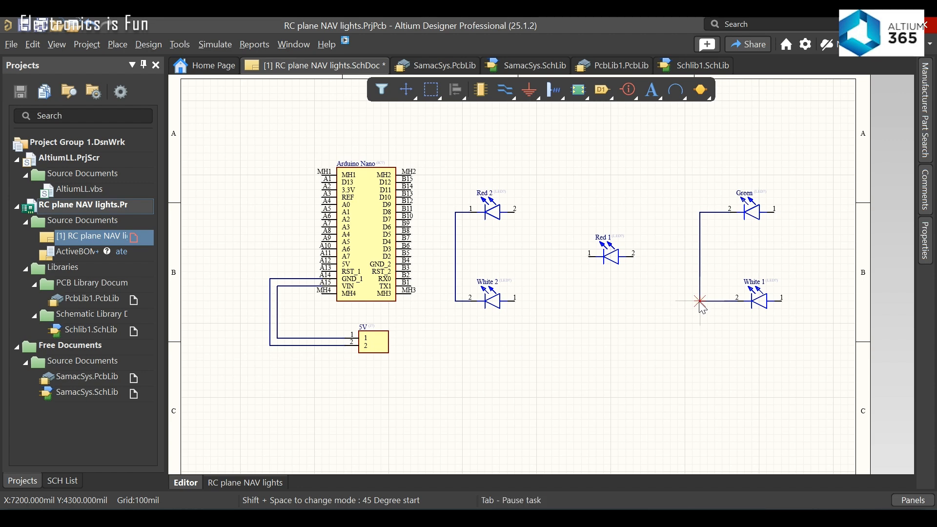
{"action": "left_click", "coordinate": [574, 256]}
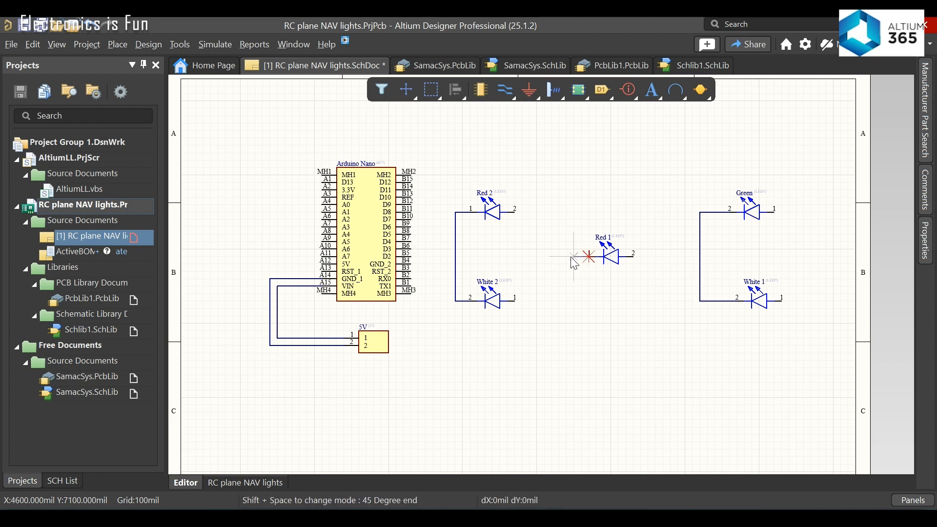
{"action": "left_click", "coordinate": [574, 324]}
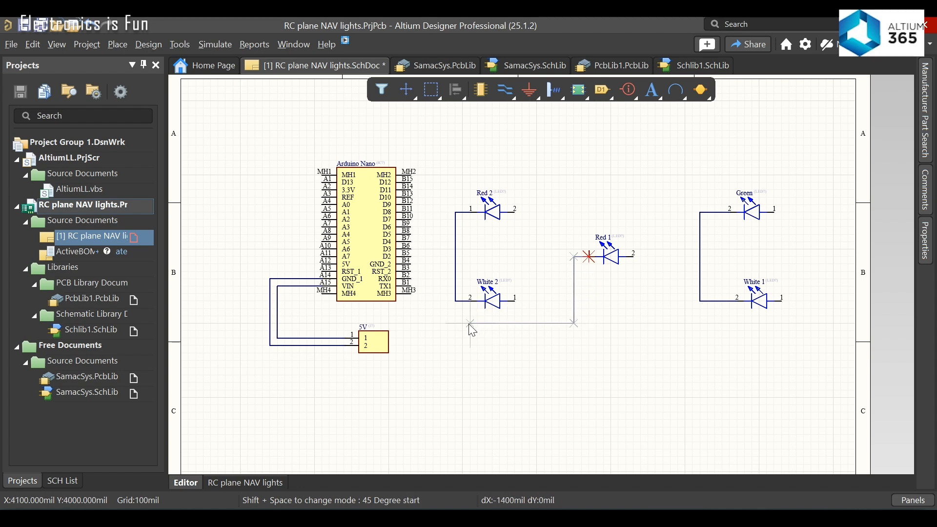
{"action": "left_click", "coordinate": [455, 324]}
{"action": "left_click", "coordinate": [456, 301]}
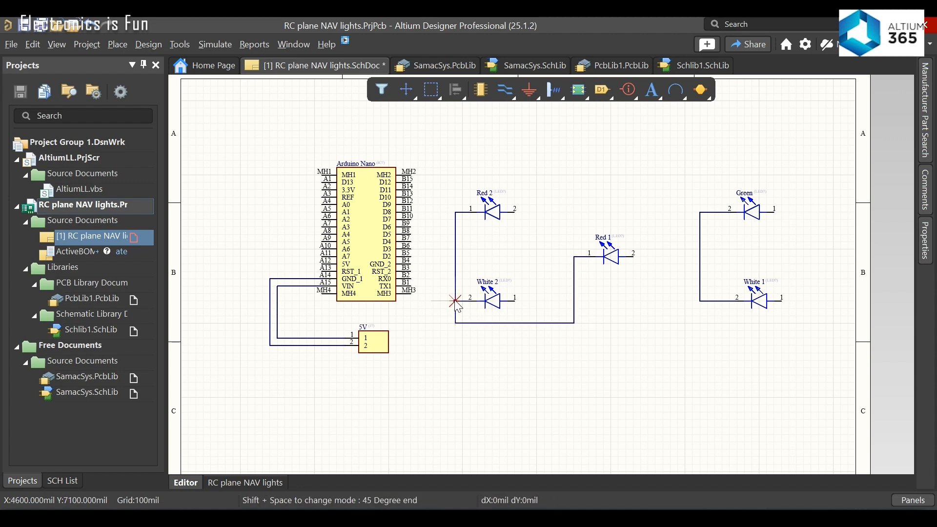
Step: Wire the Green and White 1 junction beneath the LEDs to the bottom corner of Red 1's wire, and save the schematic
{"action": "left_click", "coordinate": [701, 301]}
{"action": "left_click", "coordinate": [700, 324]}
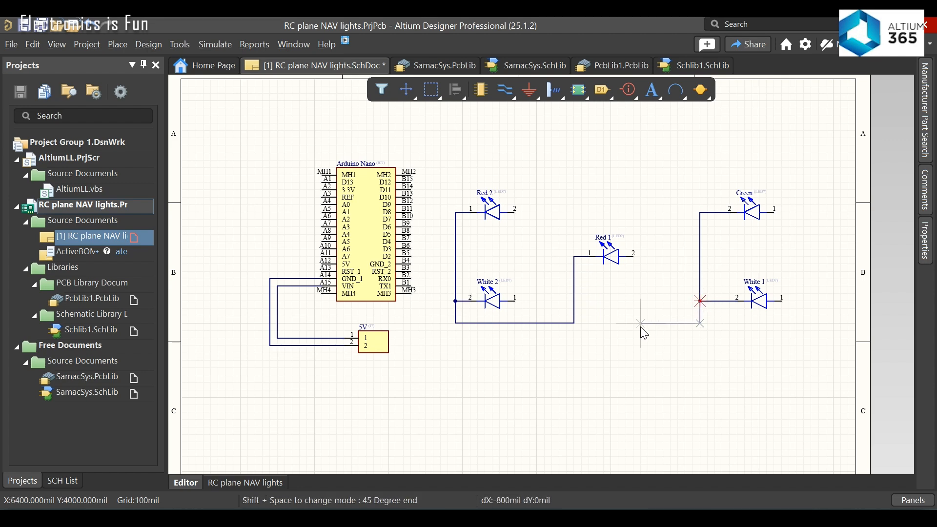
{"action": "left_click", "coordinate": [575, 324]}
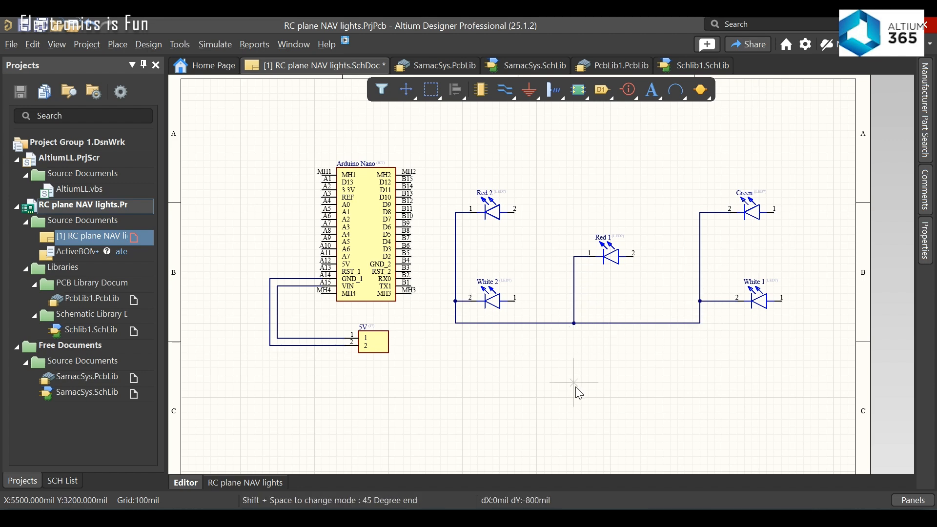
{"action": "key", "text": "ctrl+s"}
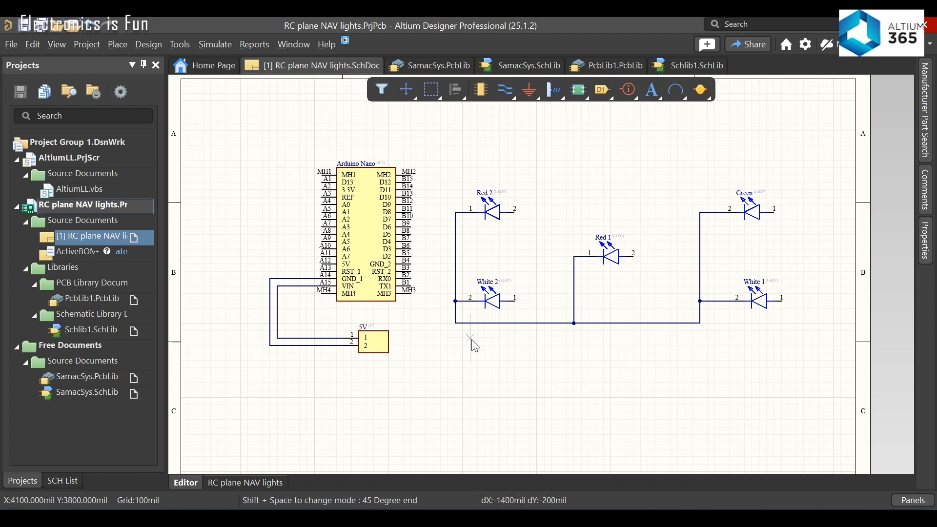
Step: Wire the Arduino Nano's GND_2 pin to the vertical wire joining Red 2 and White 2, and save the schematic
{"action": "left_click", "coordinate": [411, 266]}
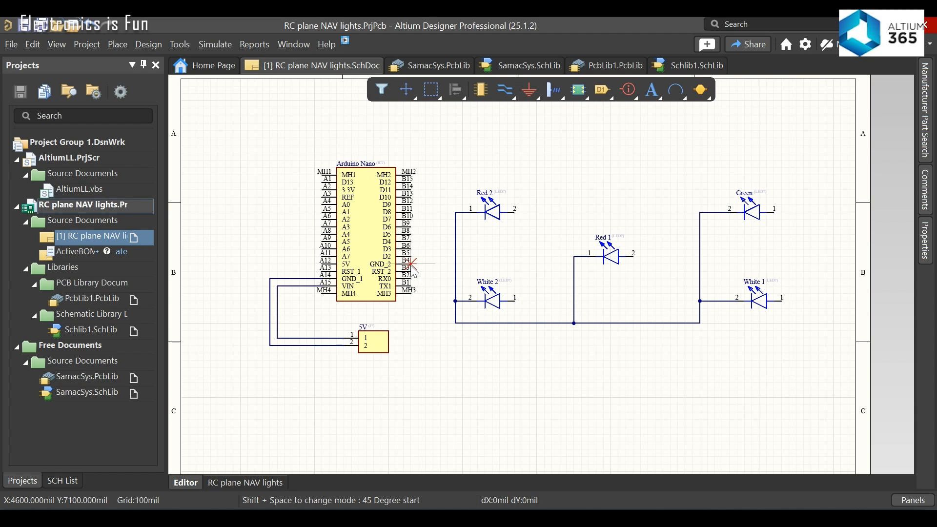
{"action": "left_click", "coordinate": [455, 264]}
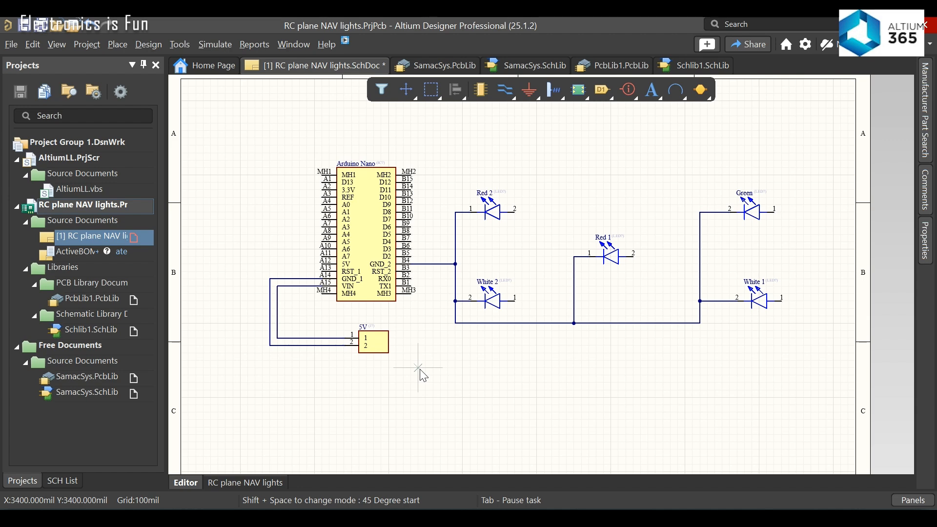
{"action": "key", "text": "ctrl+s"}
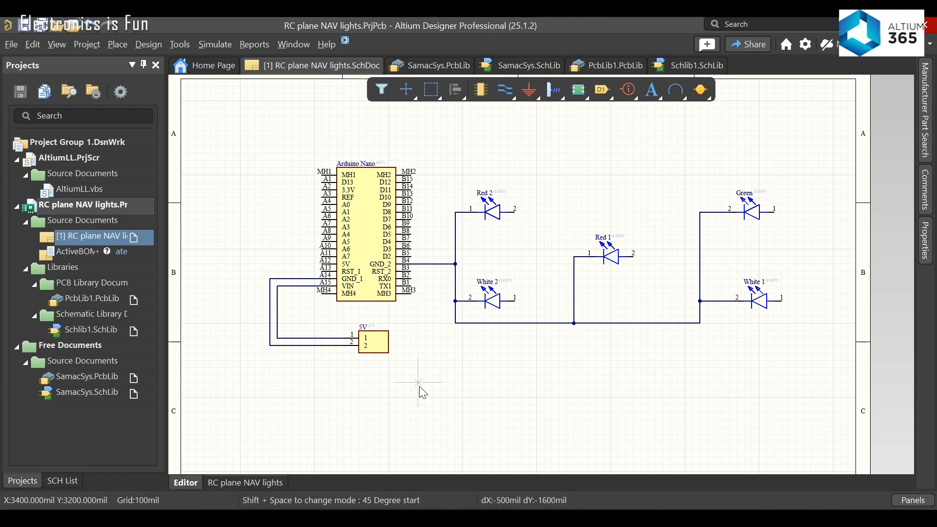
{"action": "key", "text": "Escape"}
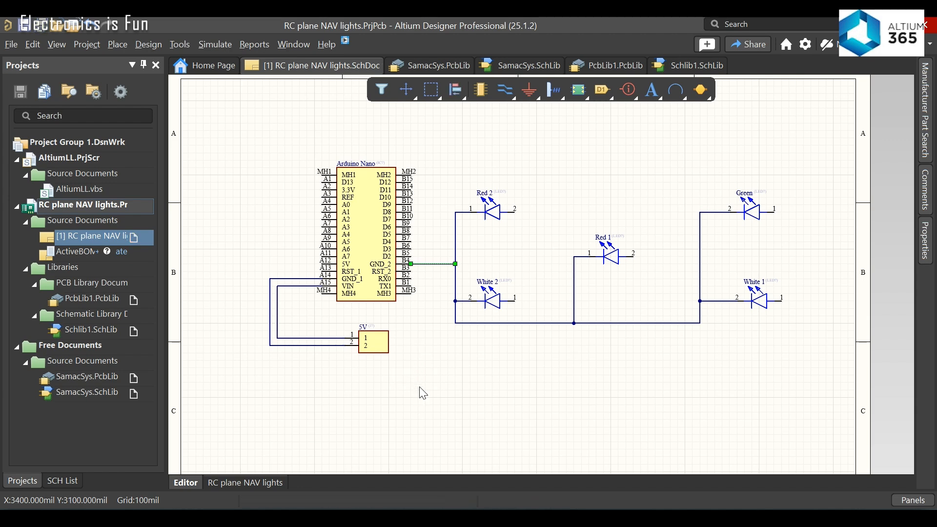
Step: Wire the Arduino Nano's D9 pin to pin 1 of the White 1 LED, routed above and around the outside of all LEDs
{"action": "key", "text": "alt+Tab"}
{"action": "left_click", "coordinate": [505, 89]}
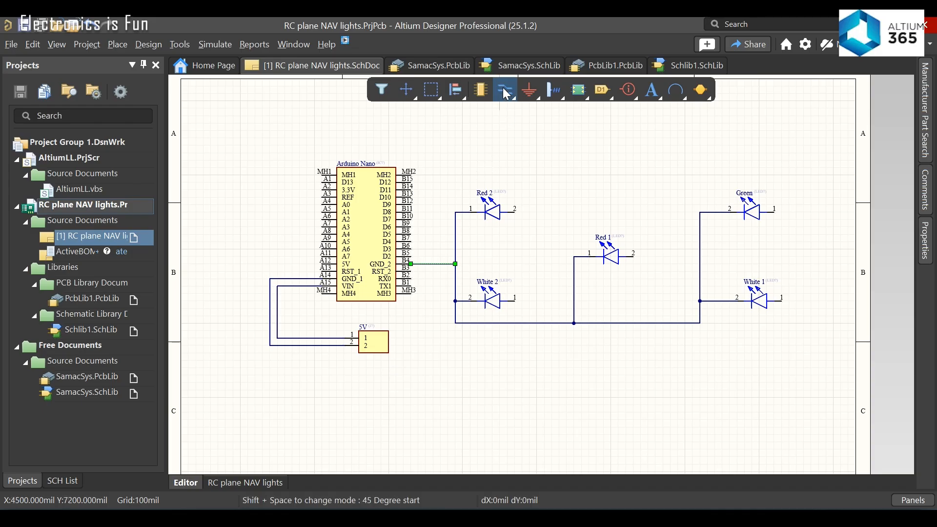
{"action": "left_click", "coordinate": [412, 205]}
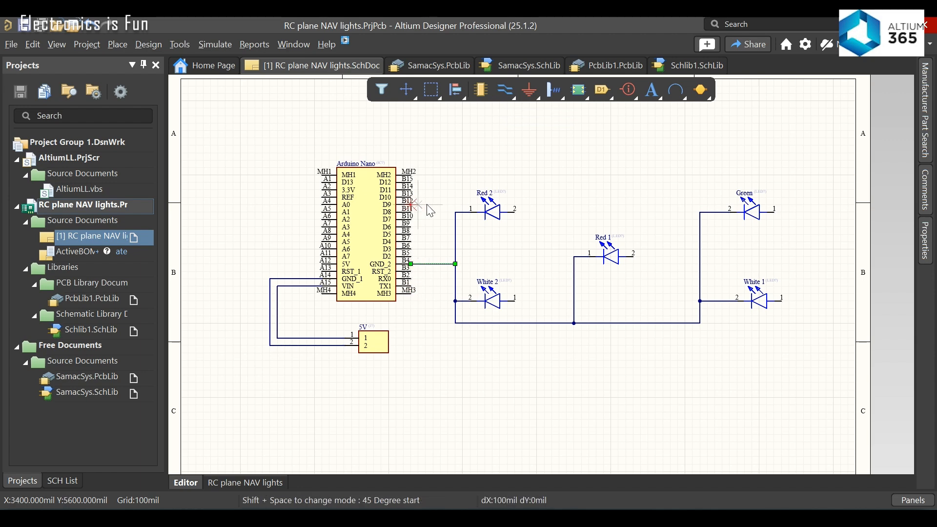
{"action": "left_click", "coordinate": [455, 205]}
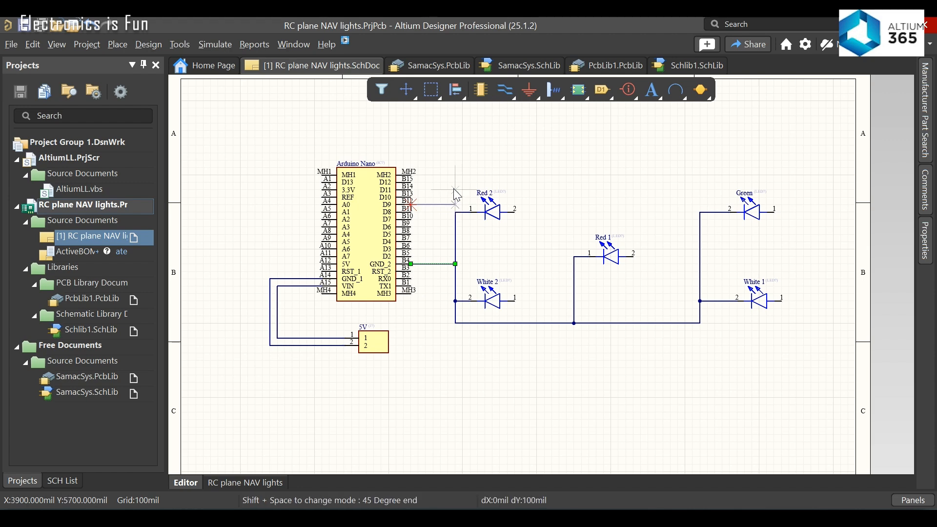
{"action": "left_click", "coordinate": [456, 153]}
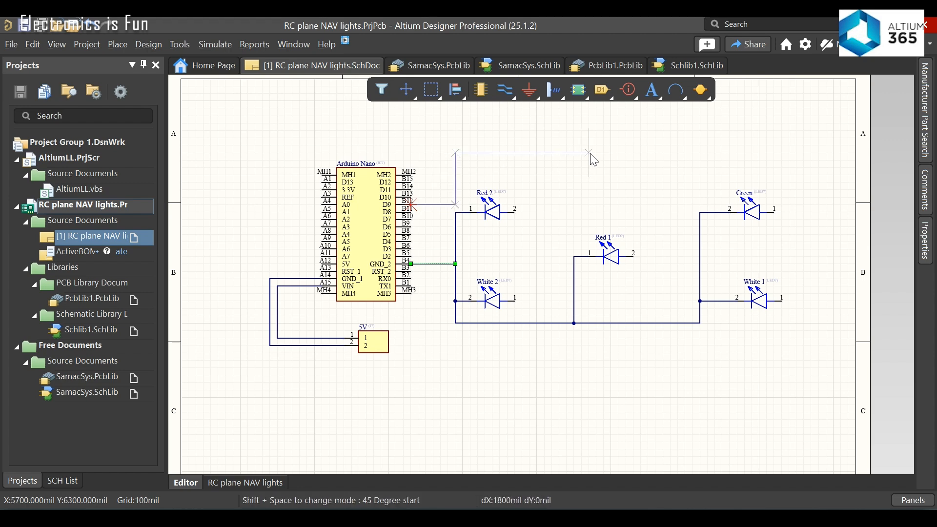
{"action": "left_click", "coordinate": [811, 153]}
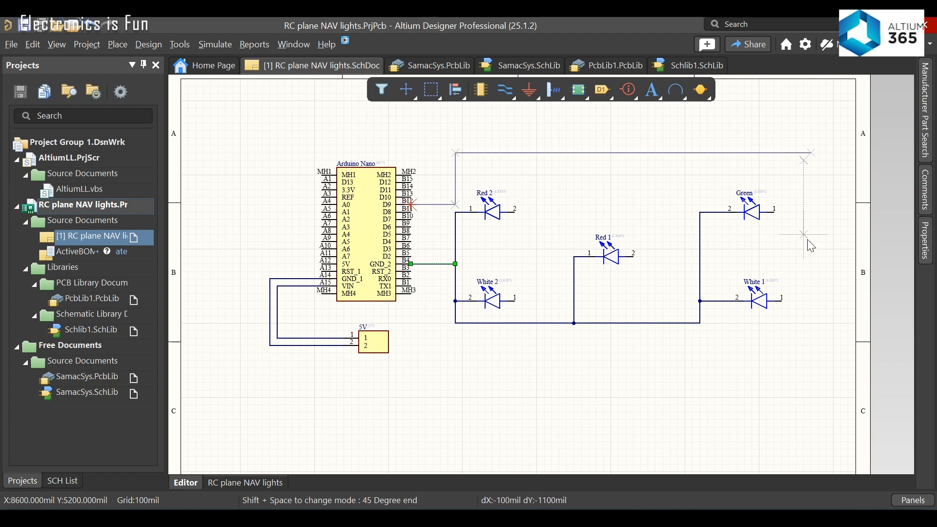
{"action": "left_click", "coordinate": [811, 301]}
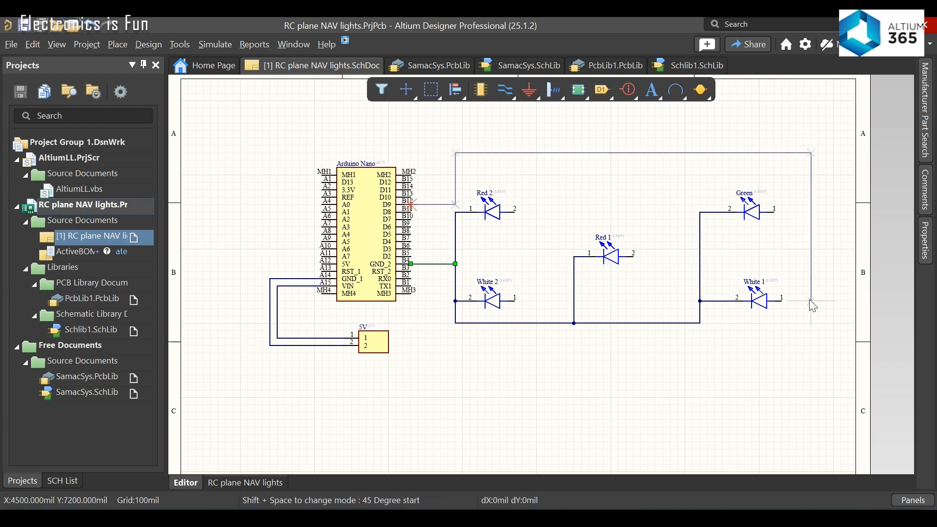
{"action": "left_click", "coordinate": [782, 301]}
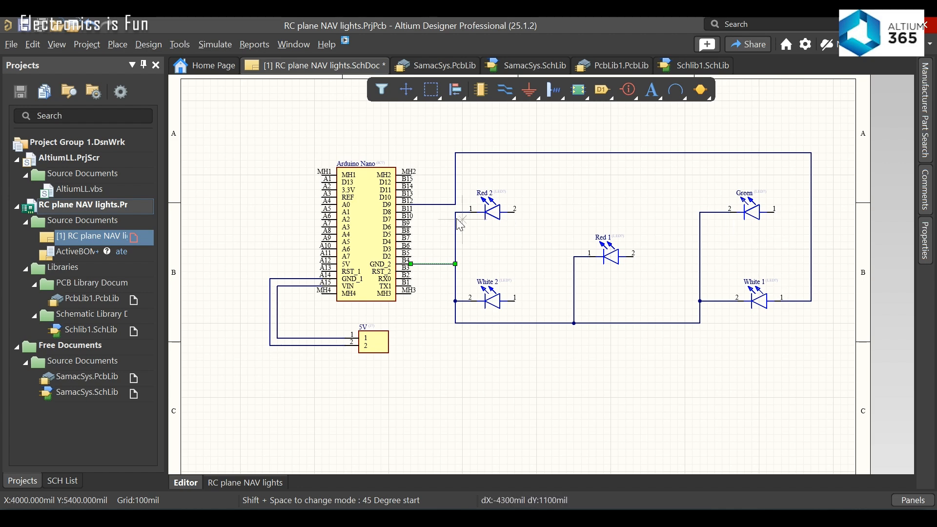
Step: Wire the Arduino Nano's D8 pin to pin 1 of the Green LED, parallel to the D9 wire, and save the schematic
{"action": "left_click", "coordinate": [413, 212]}
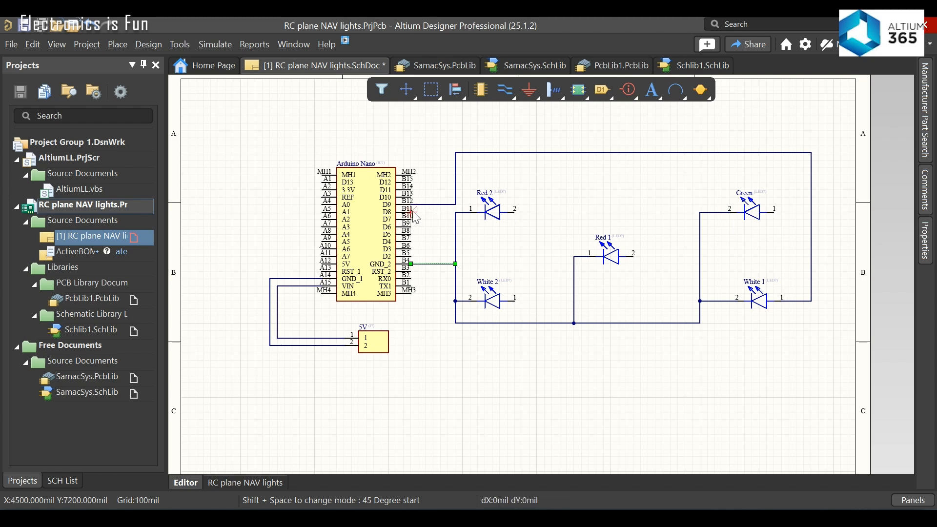
{"action": "left_click", "coordinate": [448, 212]}
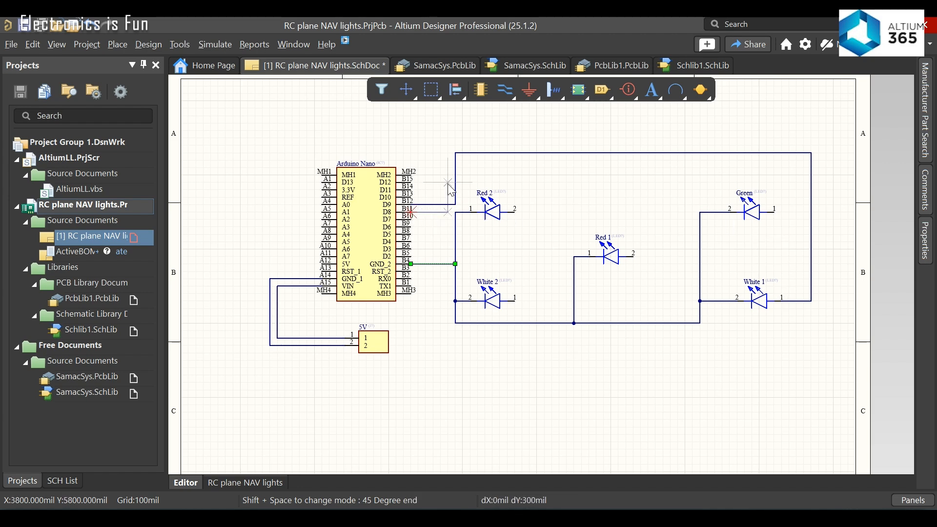
{"action": "left_click", "coordinate": [448, 161]}
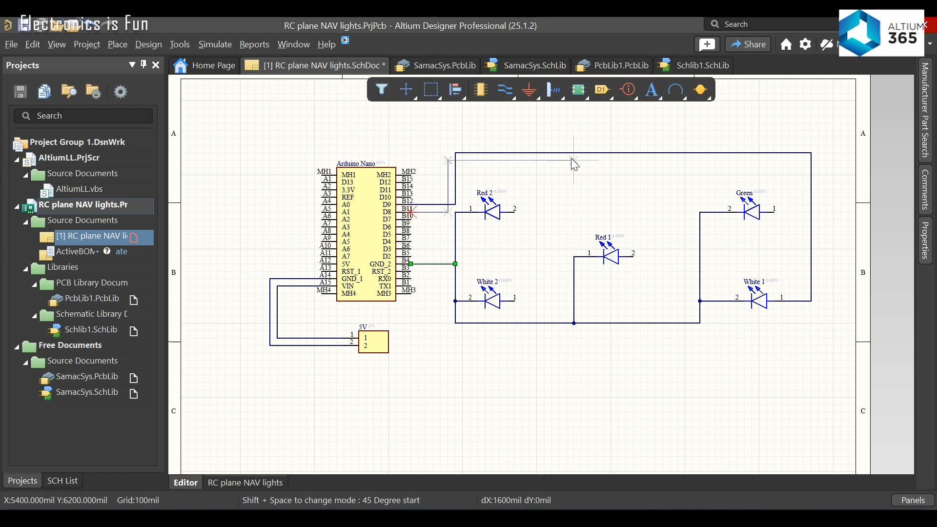
{"action": "left_click", "coordinate": [804, 160]}
{"action": "left_click", "coordinate": [805, 212]}
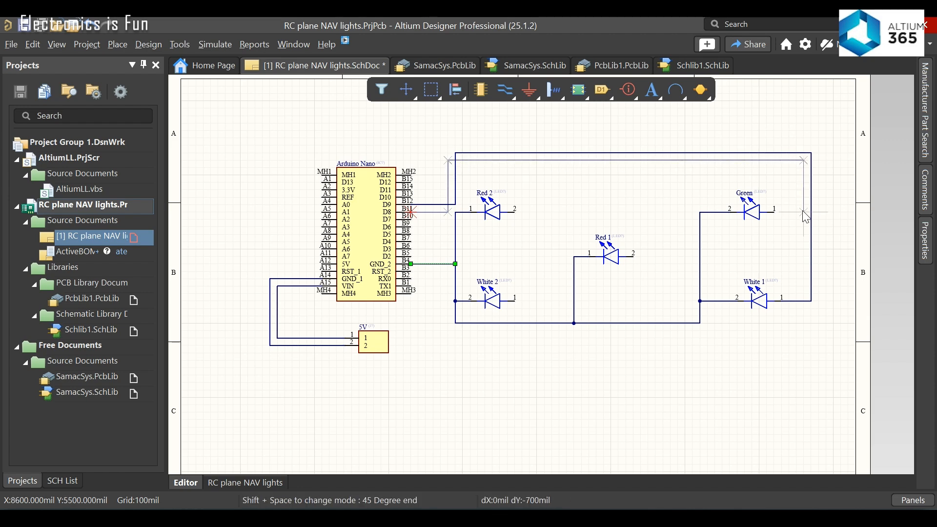
{"action": "left_click", "coordinate": [775, 212]}
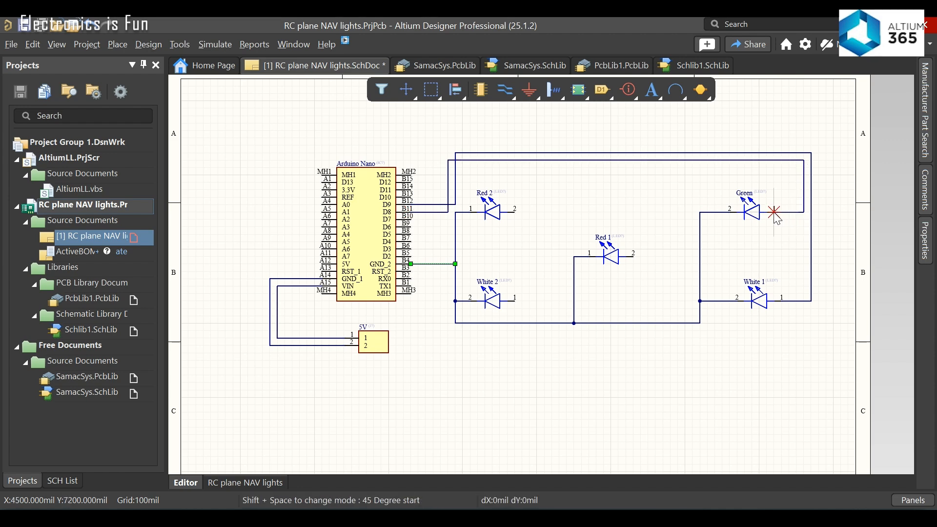
{"action": "key", "text": "Escape"}
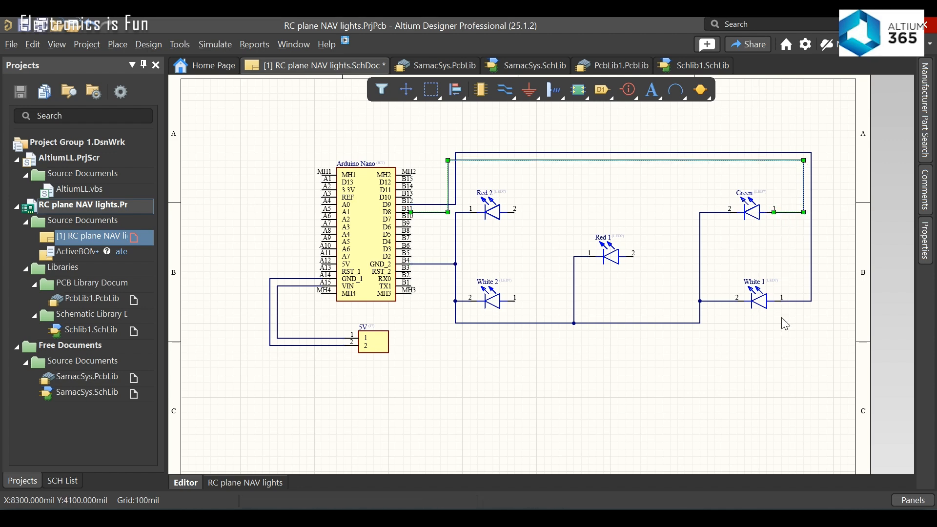
{"action": "key", "text": "ctrl+s"}
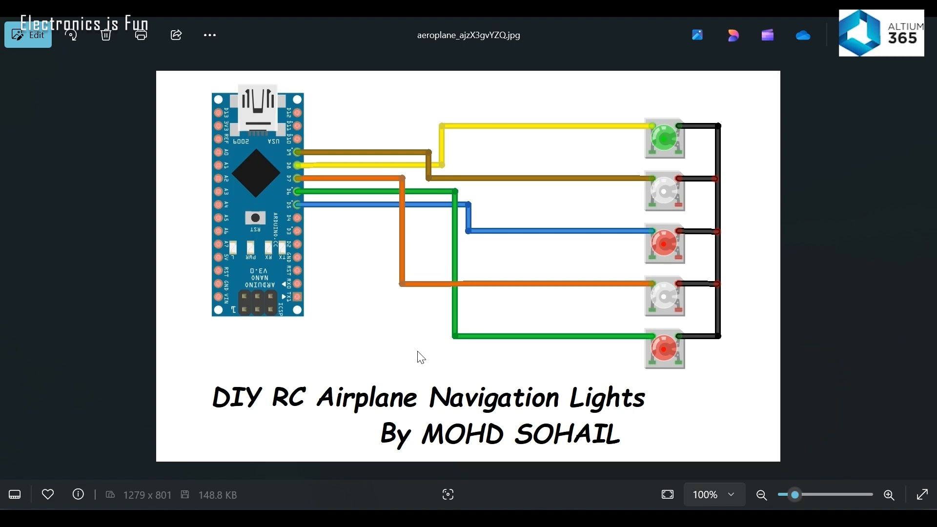
Step: Return from the reference diagram to the schematic and wire the Arduino Nano's D7 pin over White 2 to its pin 1
{"action": "mouse_move", "coordinate": [328, 518]}
{"action": "left_click", "coordinate": [327, 449]}
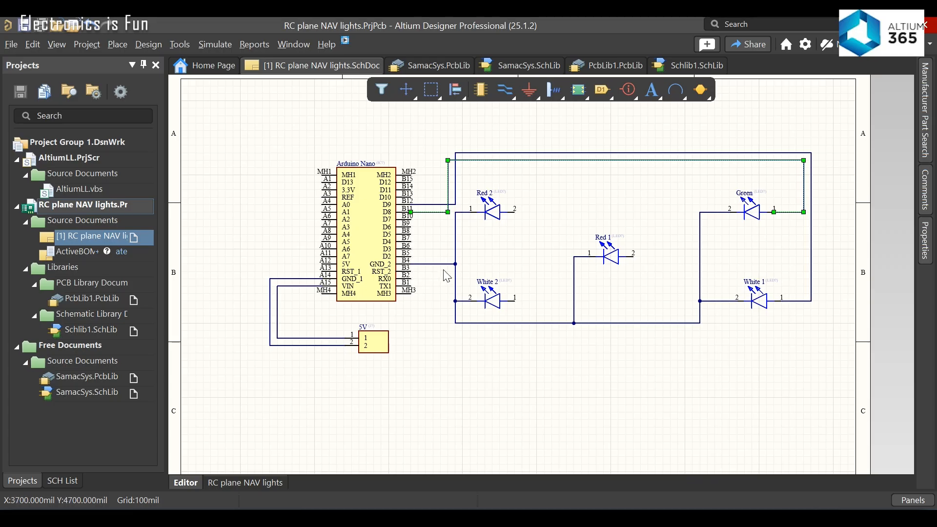
{"action": "left_click", "coordinate": [505, 89]}
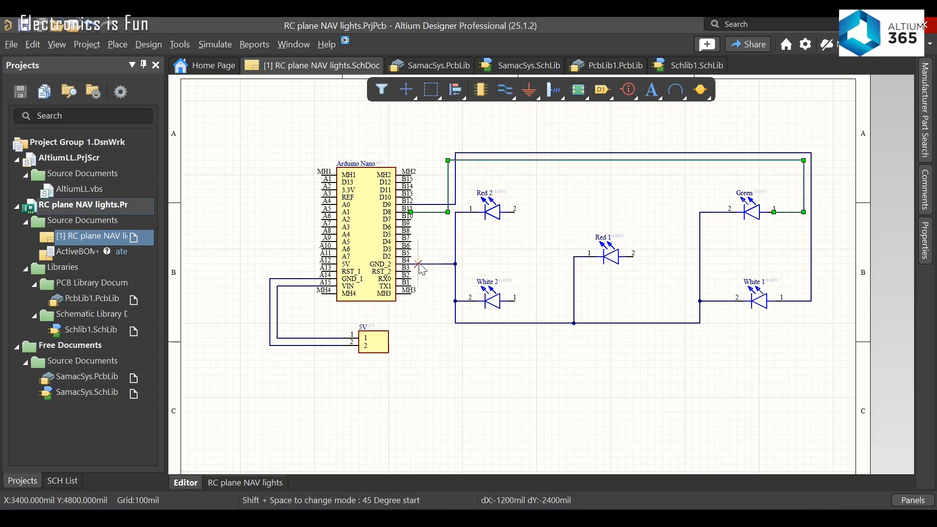
{"action": "left_click", "coordinate": [412, 219]}
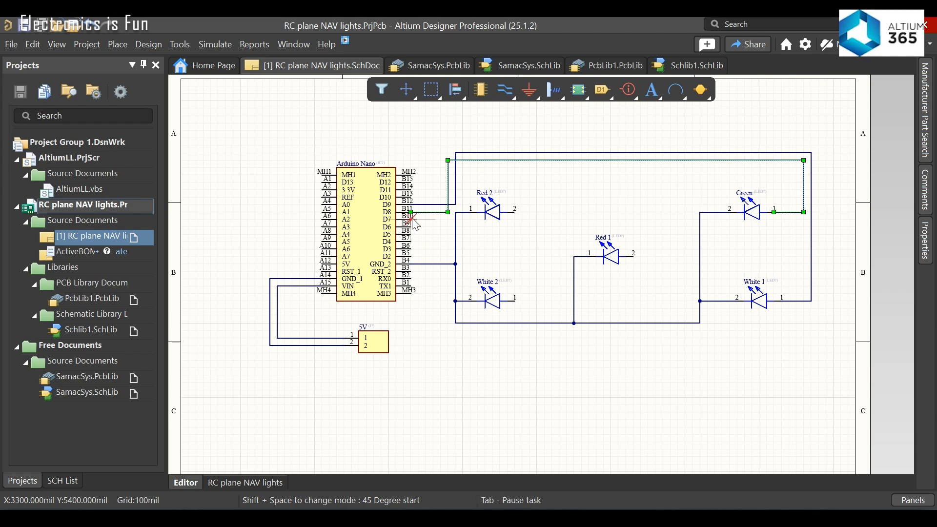
{"action": "left_click", "coordinate": [448, 219]}
{"action": "right_click", "coordinate": [450, 229]}
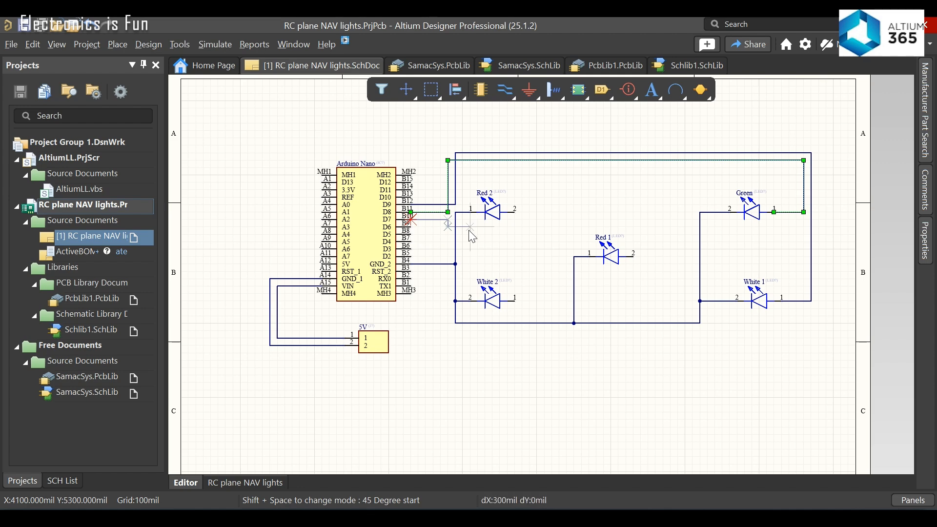
{"action": "left_click", "coordinate": [448, 257]}
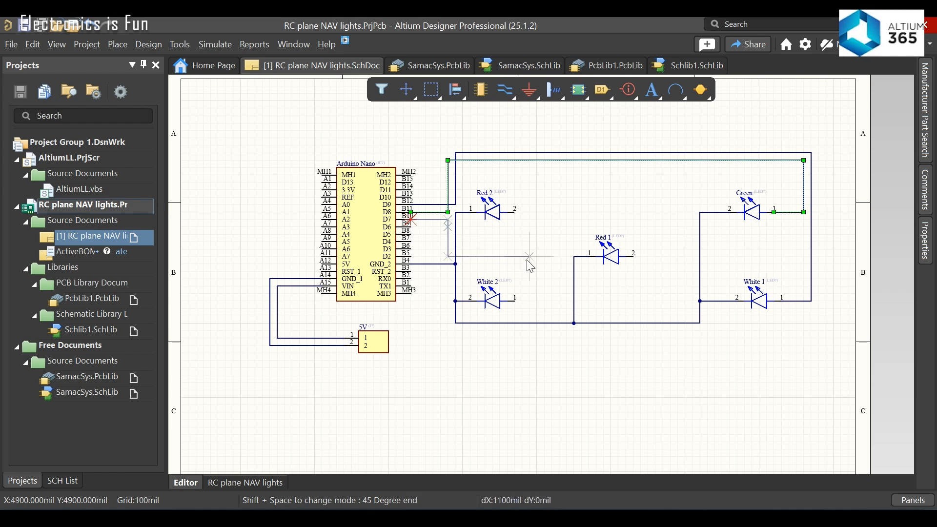
{"action": "left_click", "coordinate": [531, 301]}
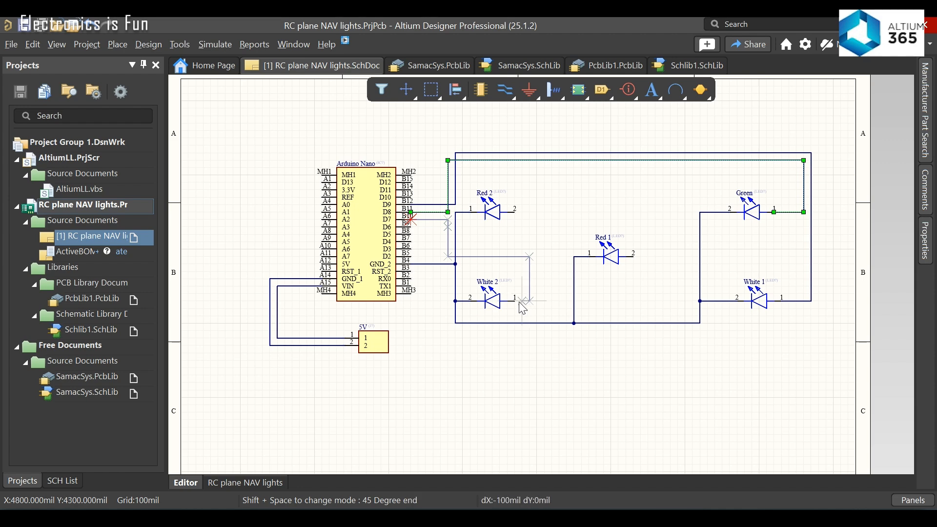
{"action": "left_click", "coordinate": [515, 301]}
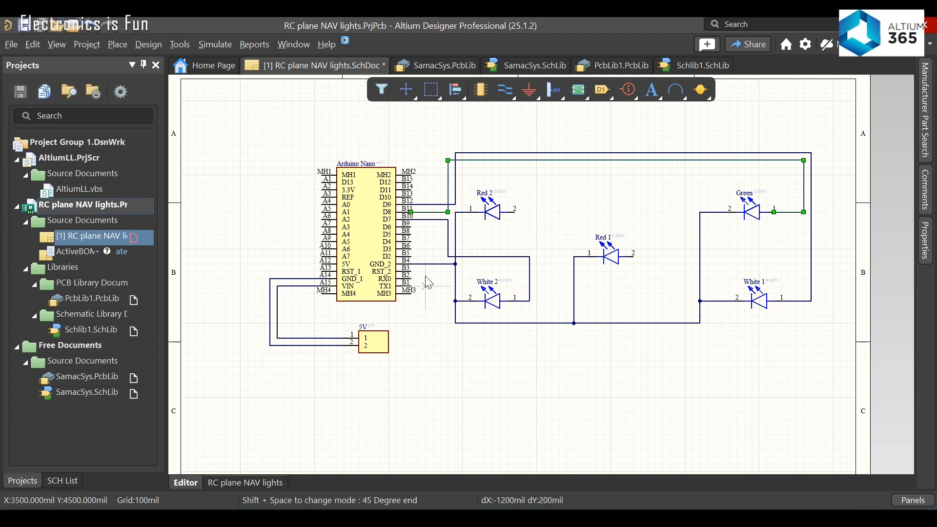
Step: Wire the Arduino Nano's D6 pin beneath the Red 2 LED to its pin 2
{"action": "left_click", "coordinate": [410, 227]}
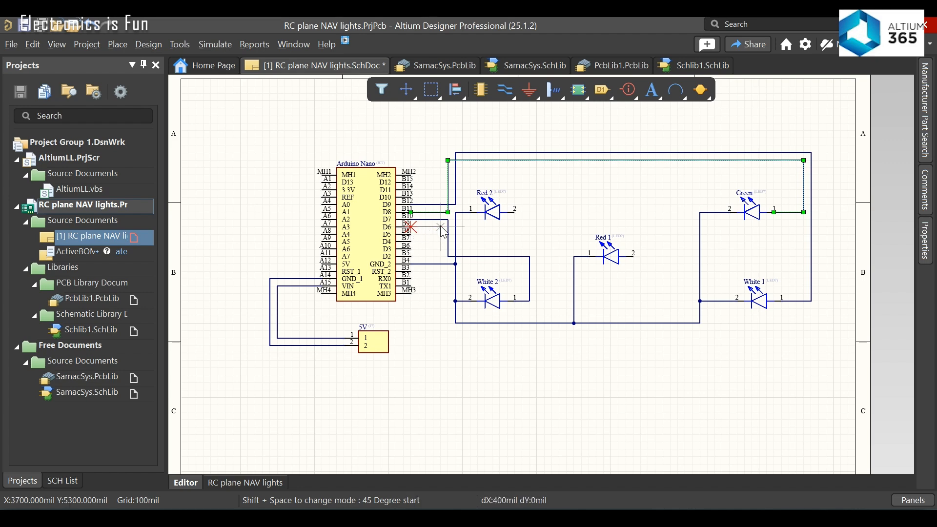
{"action": "left_click", "coordinate": [526, 229]}
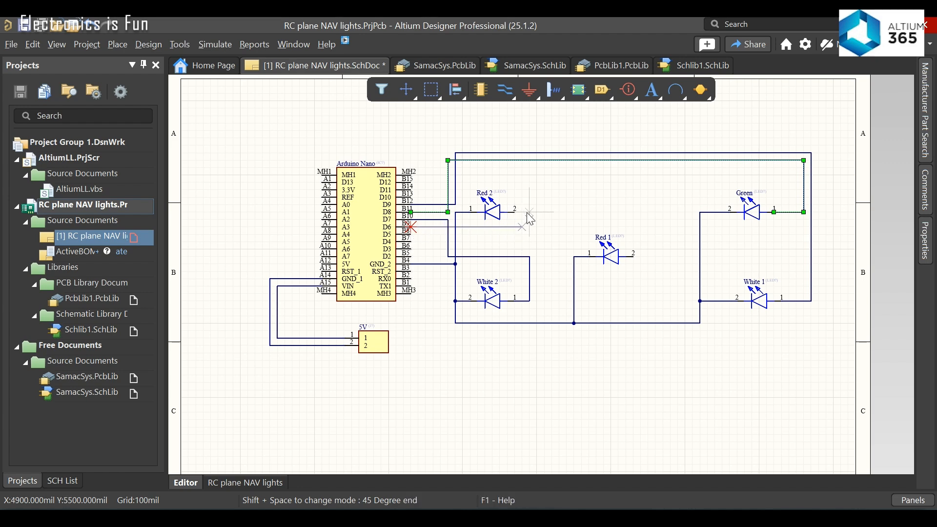
{"action": "key", "text": "space"}
{"action": "left_click", "coordinate": [518, 215]}
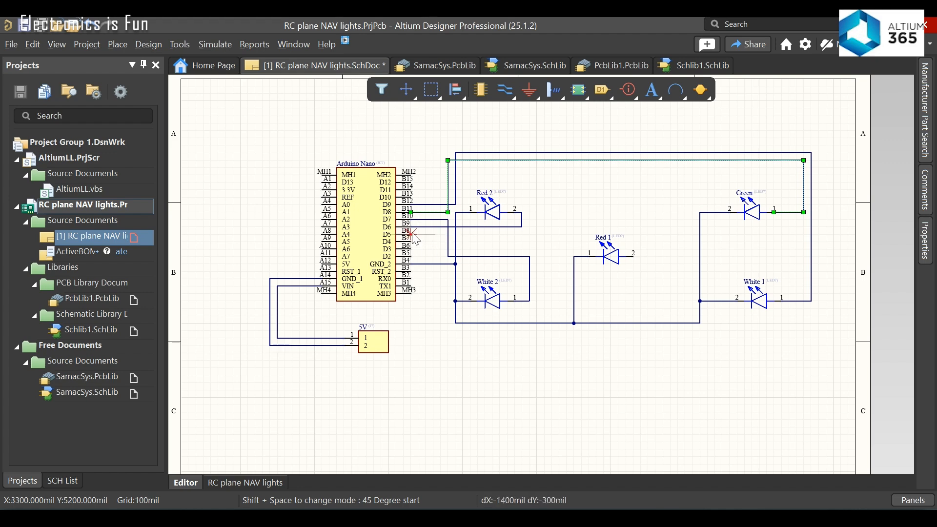
Step: Wire the Arduino Nano's D5 pin over the Red 1 LED to its pin 2, and save the schematic
{"action": "left_click", "coordinate": [557, 233]}
{"action": "left_click", "coordinate": [558, 220]}
{"action": "left_click", "coordinate": [648, 216]}
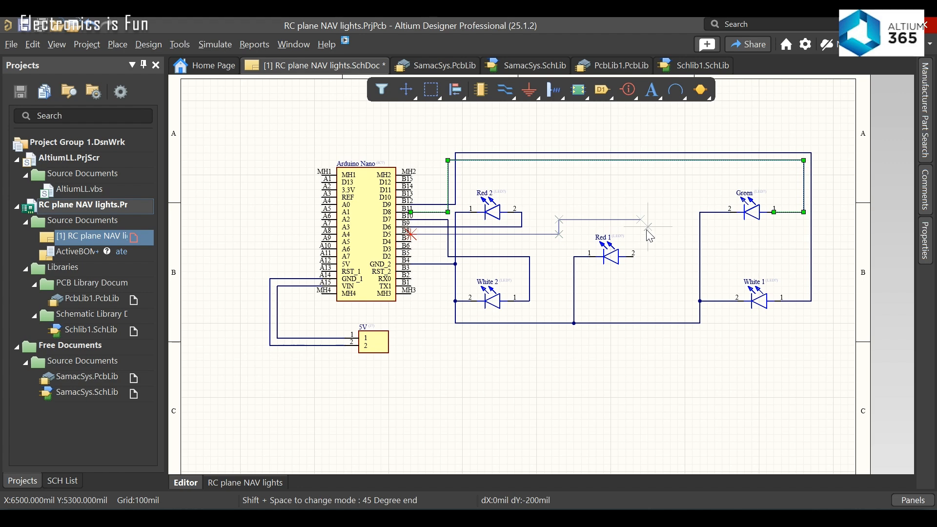
{"action": "left_click", "coordinate": [634, 256]}
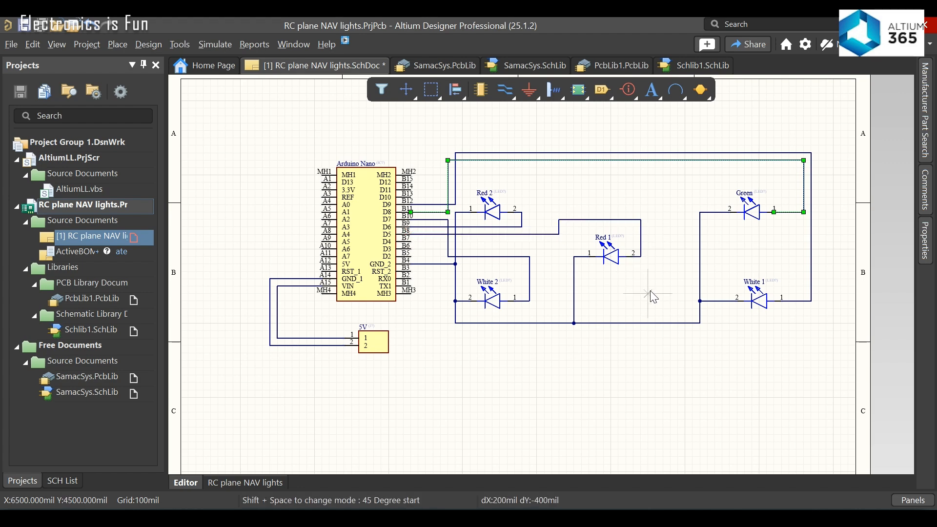
{"action": "key", "text": "Escape"}
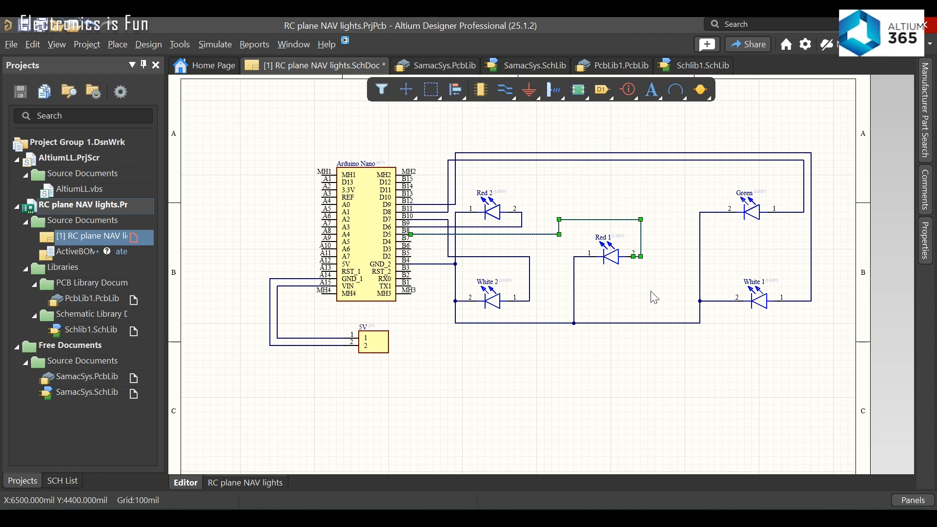
{"action": "key", "text": "ctrl+s"}
{"action": "left_click", "coordinate": [545, 439]}
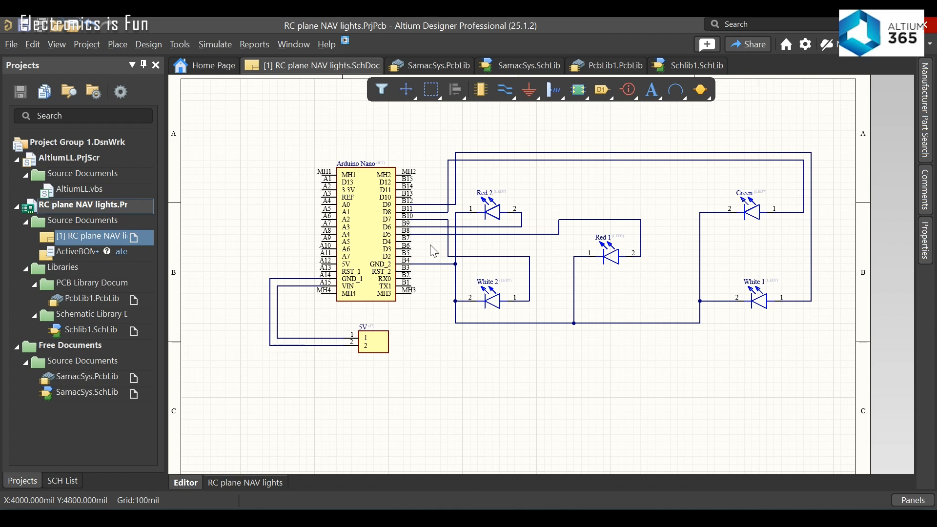
Step: Validate the RC plane NAV lights PCB project and check the compile messages for errors
{"action": "right_click", "coordinate": [78, 204]}
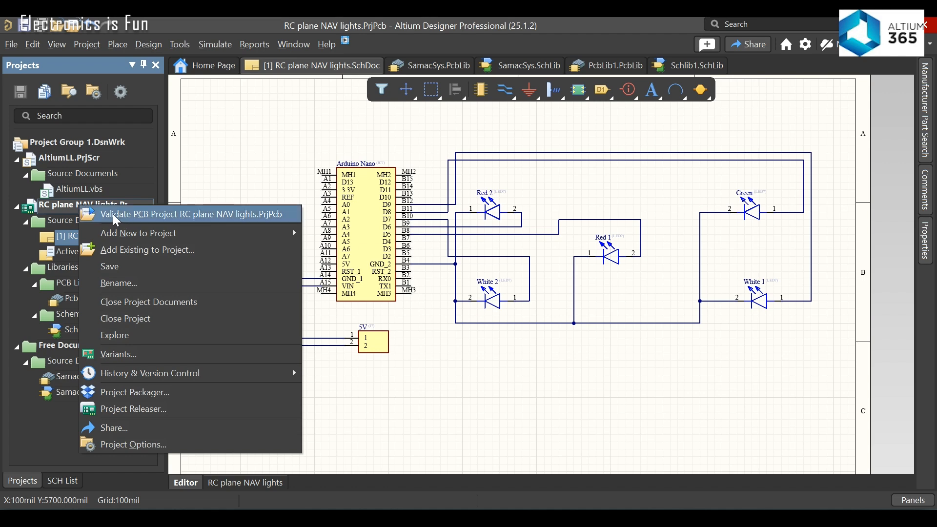
{"action": "left_click", "coordinate": [187, 219]}
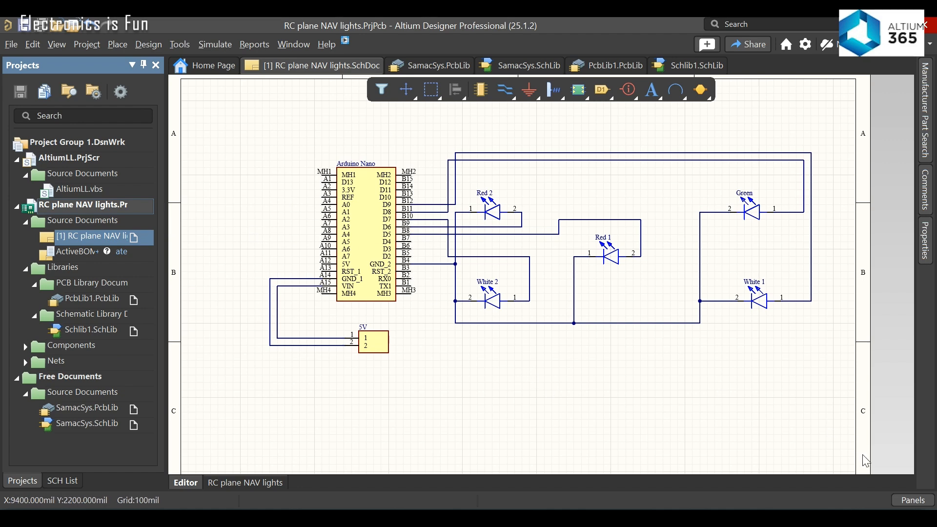
{"action": "left_click", "coordinate": [916, 501]}
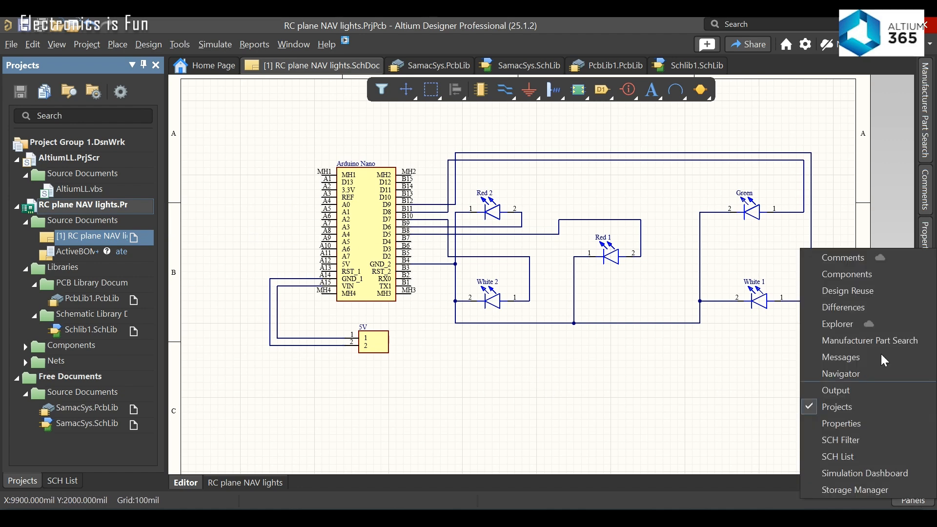
{"action": "left_click", "coordinate": [854, 356]}
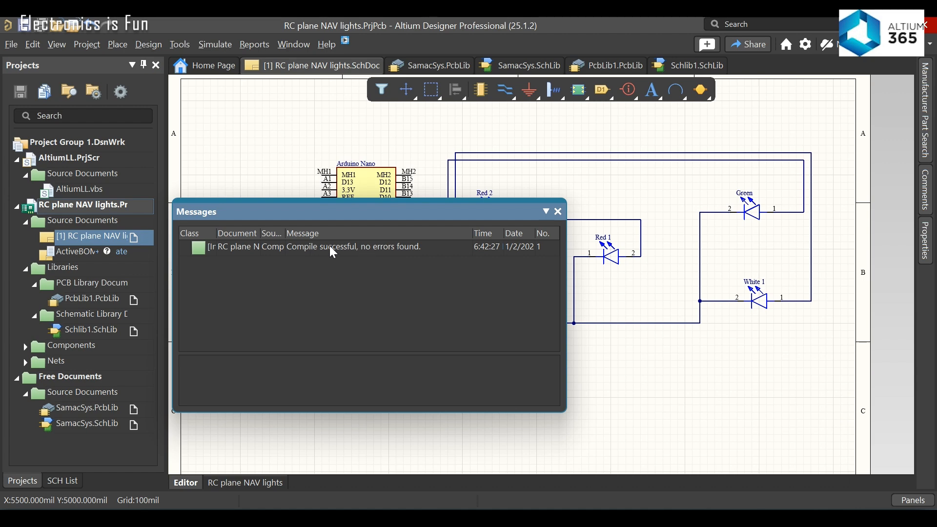
{"action": "left_click", "coordinate": [559, 212]}
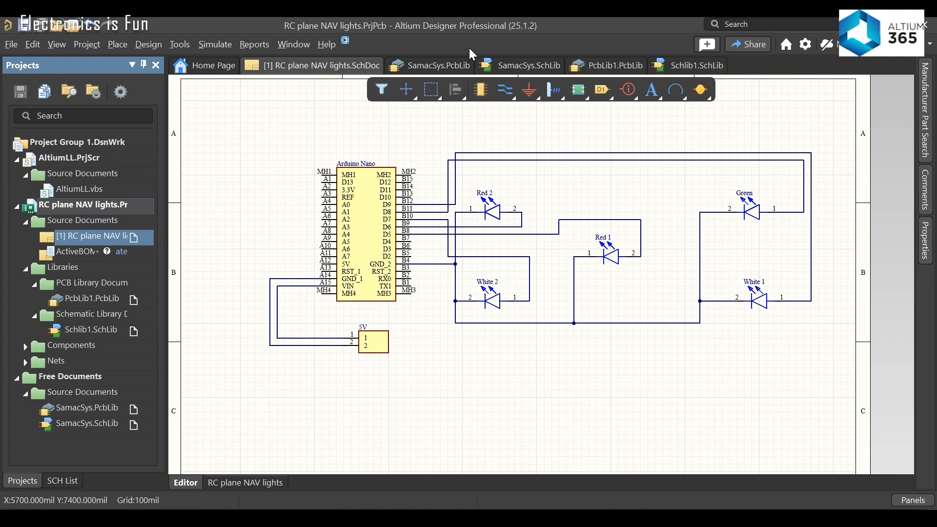
Step: Look through the open SamacSys, PcbLib1 and Schlib1 library documents and return to the schematic
{"action": "left_click", "coordinate": [436, 61]}
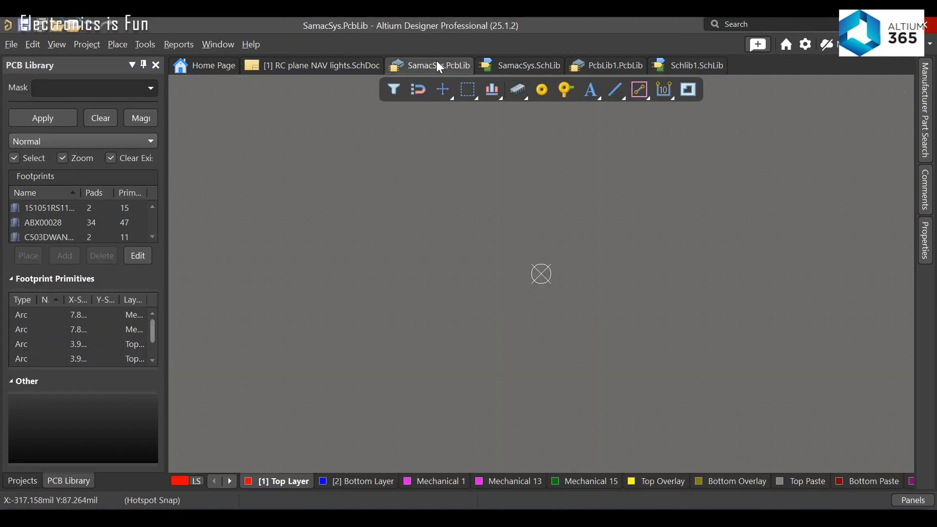
{"action": "left_click", "coordinate": [503, 68]}
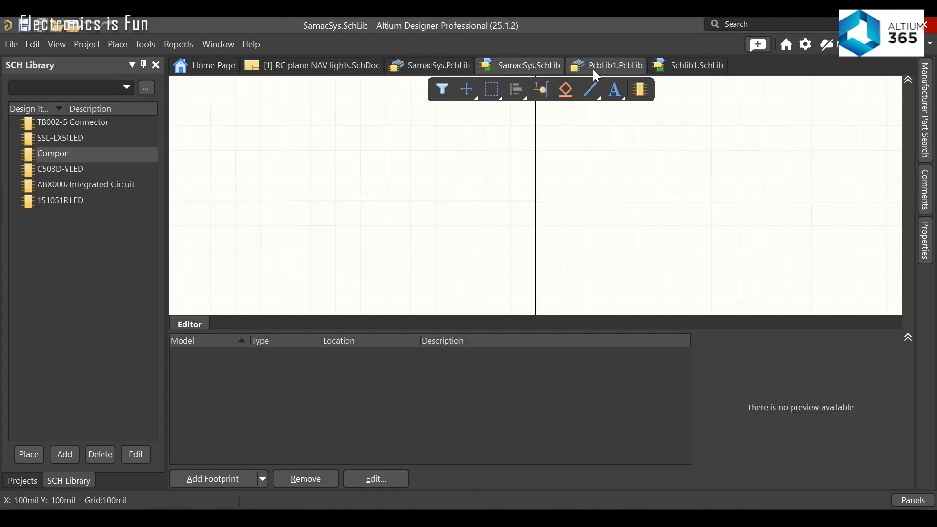
{"action": "left_click", "coordinate": [597, 73]}
{"action": "left_click", "coordinate": [673, 65]}
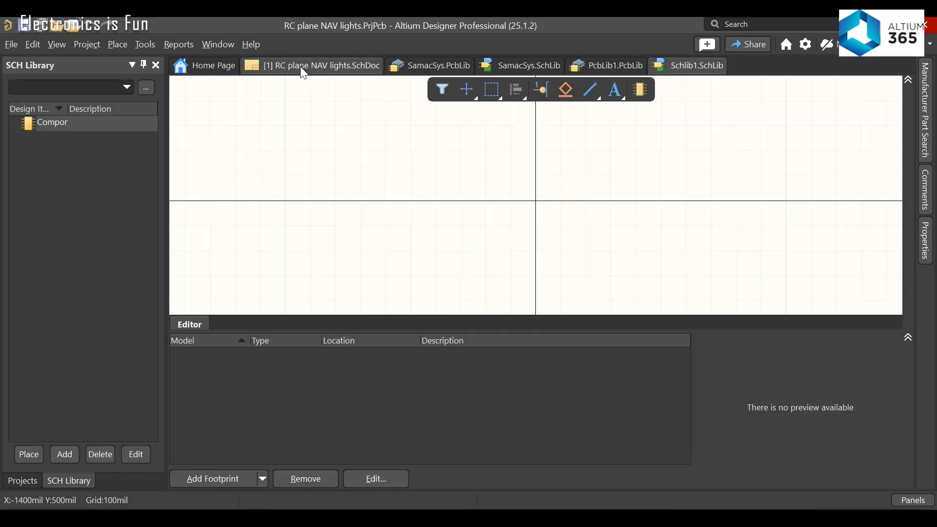
{"action": "left_click", "coordinate": [301, 69]}
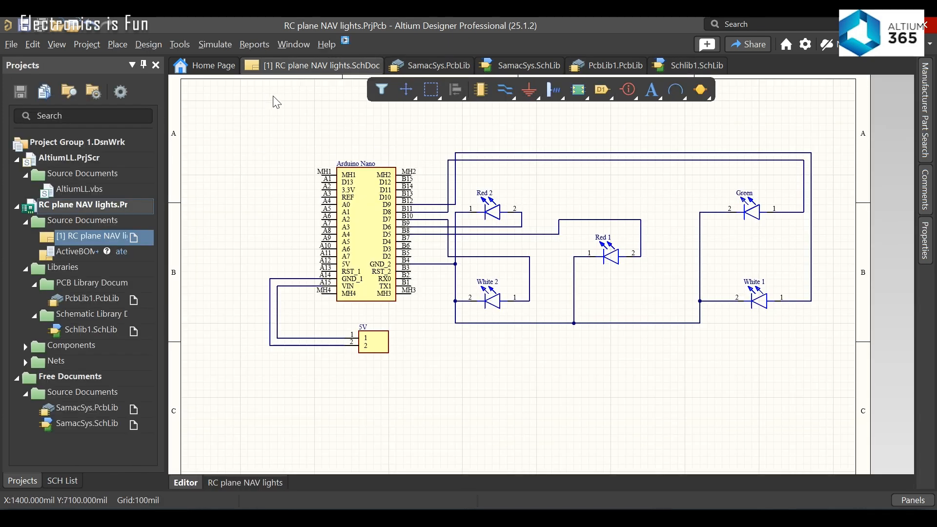
Step: Add a new PCB document to the RC plane NAV lights project and start saving it in the project folder
{"action": "right_click", "coordinate": [67, 208]}
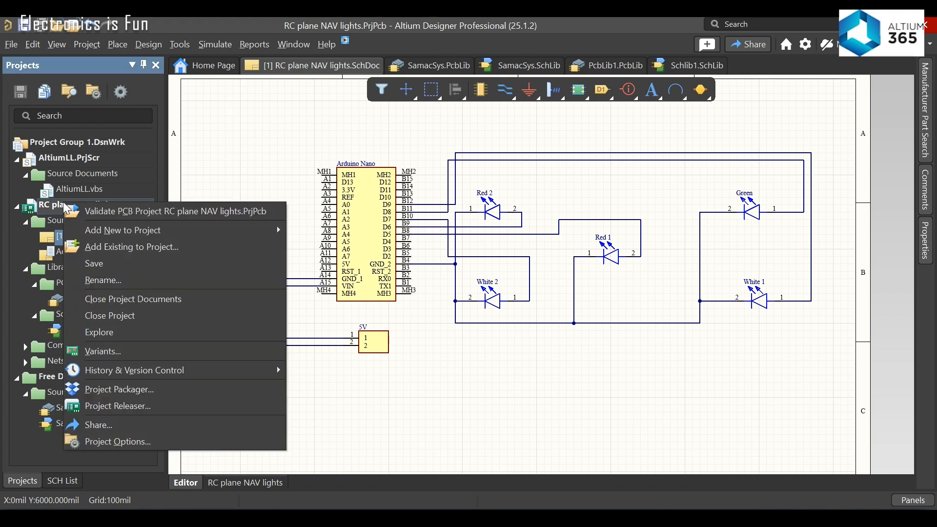
{"action": "mouse_move", "coordinate": [123, 234]}
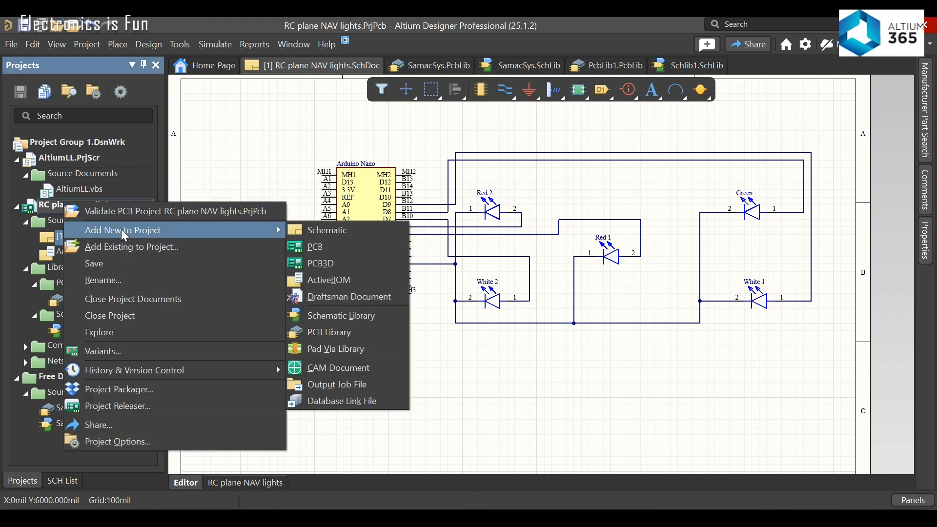
{"action": "left_click", "coordinate": [314, 251]}
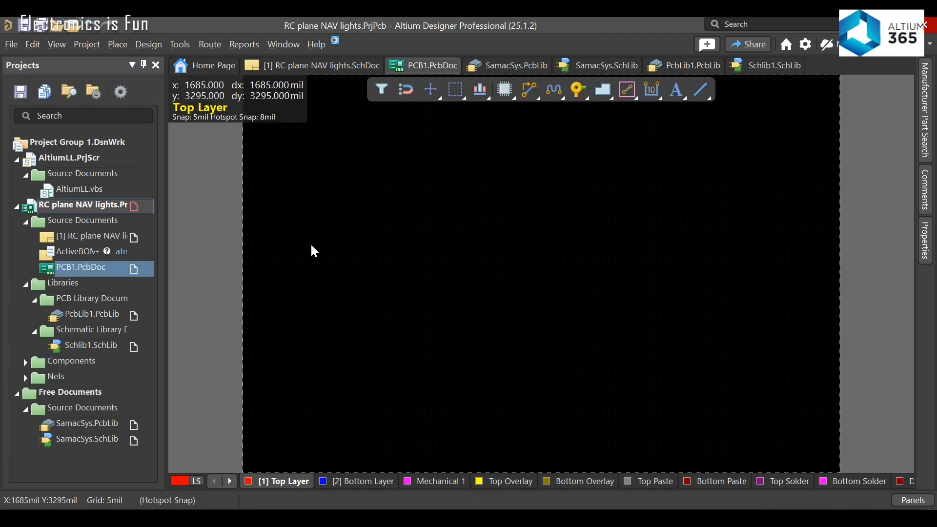
{"action": "key", "text": "ctrl+s"}
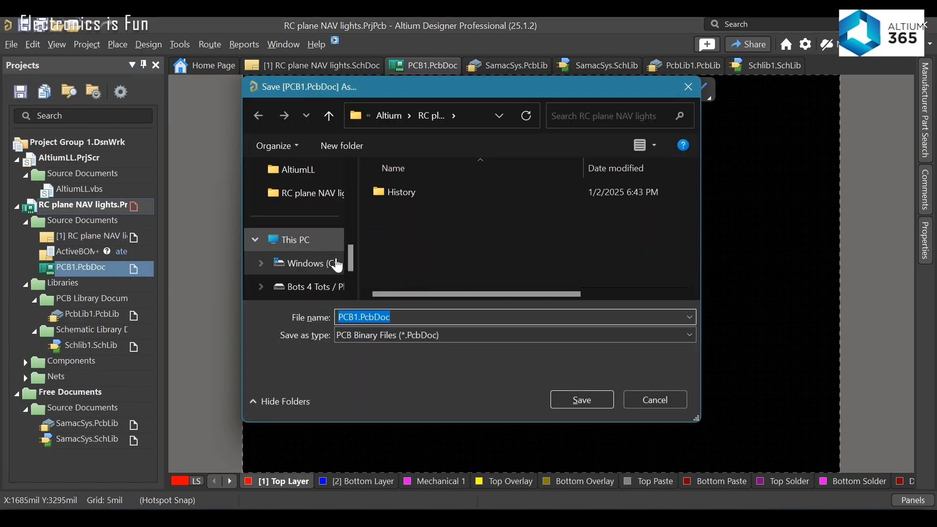
Step: Save the new PCB document as "RC plane NAV lights" in the project folder
{"action": "key", "text": "BackSpace"}
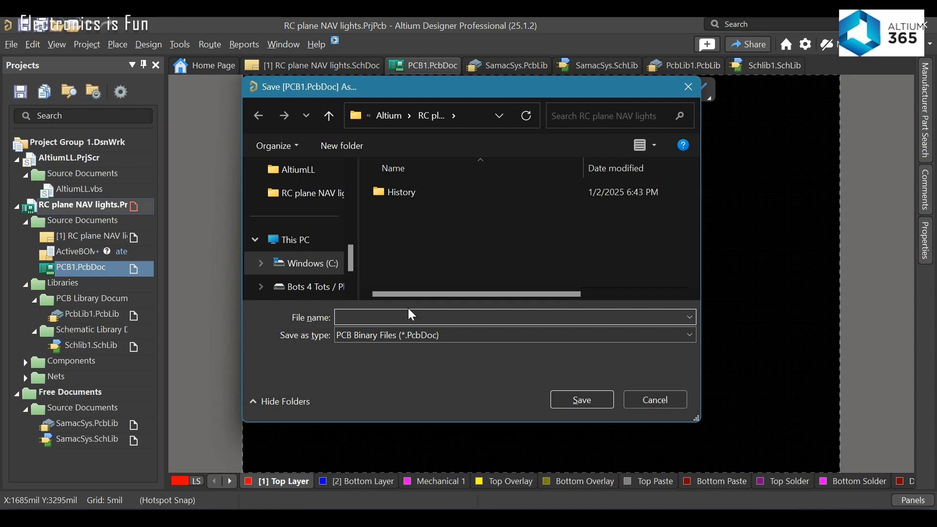
{"action": "type", "text": "RC plane NAV lights"}
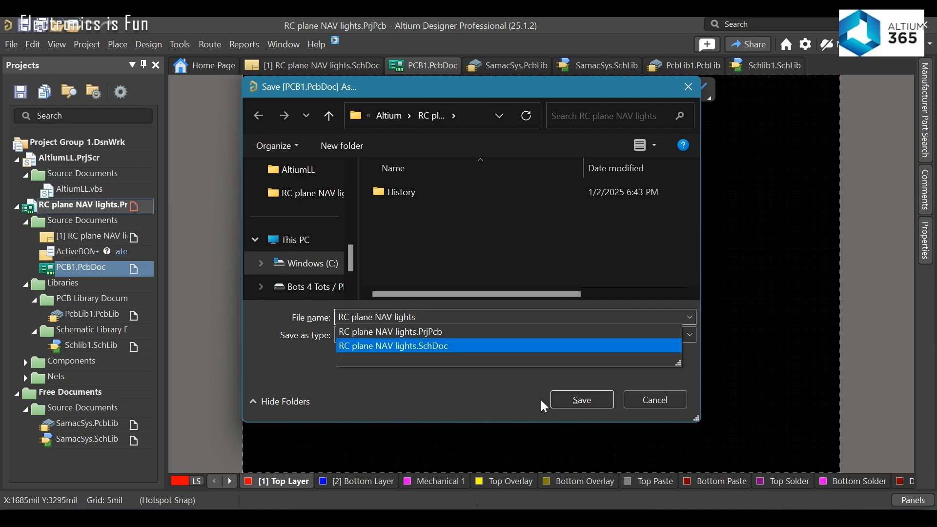
{"action": "left_click", "coordinate": [583, 400]}
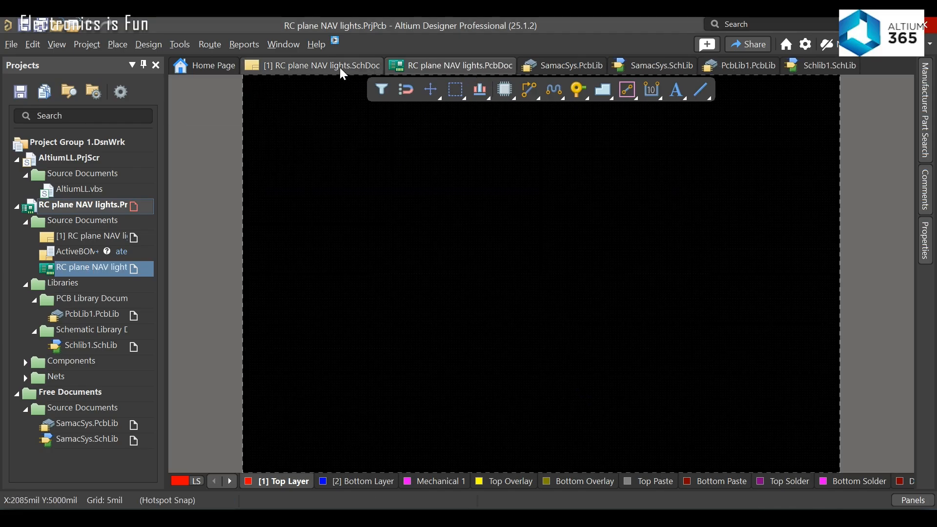
Step: Update the PCB document from the RC plane NAV lights schematic, validating and executing all changes in the Engineering Change Order
{"action": "left_click", "coordinate": [314, 64]}
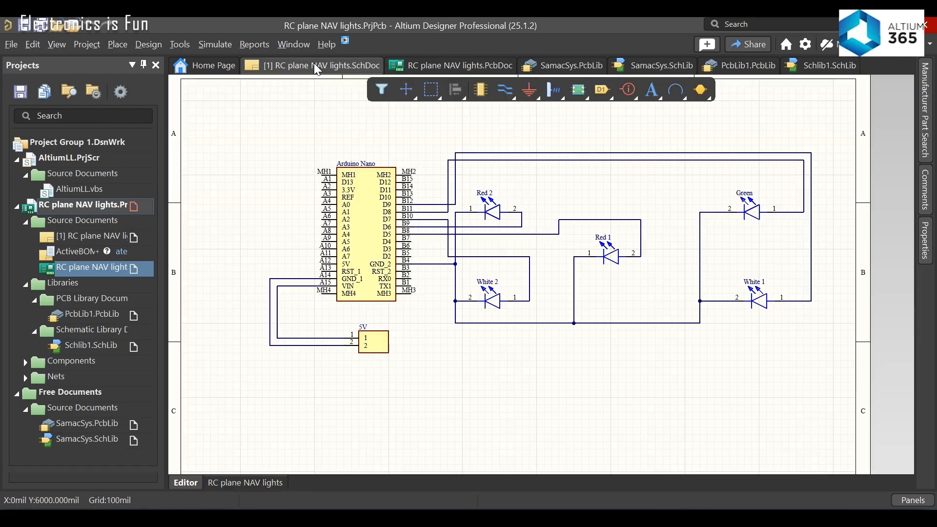
{"action": "left_click", "coordinate": [149, 45]}
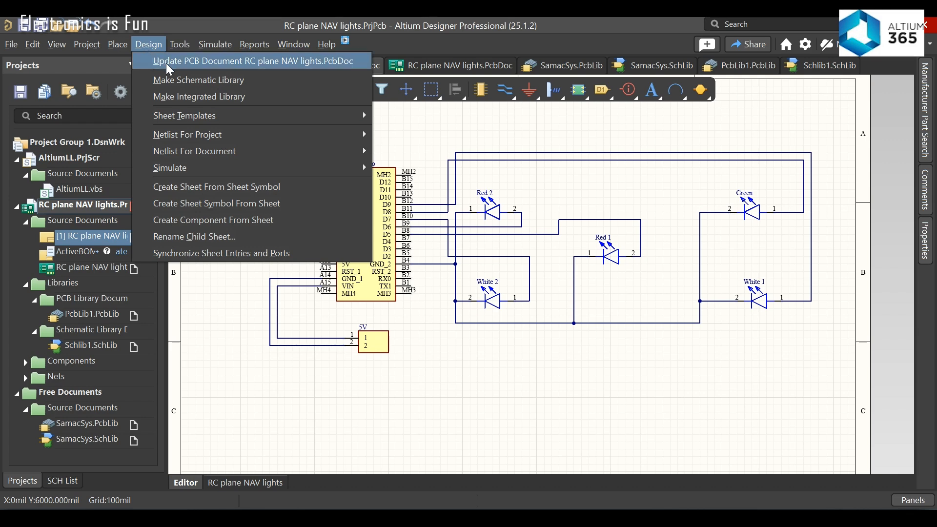
{"action": "left_click", "coordinate": [227, 60]}
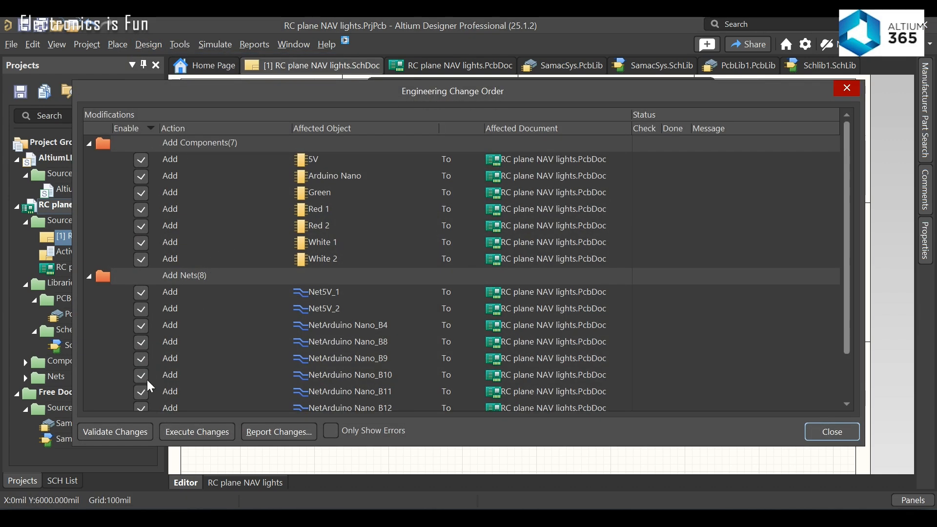
{"action": "left_click", "coordinate": [107, 432]}
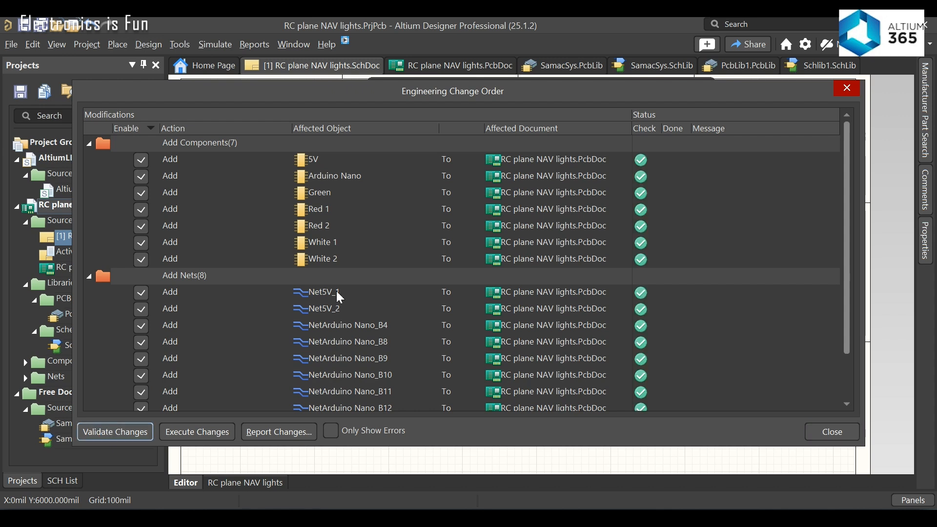
{"action": "scroll", "coordinate": [598, 285], "scroll_direction": "down", "scroll_amount": 1}
{"action": "scroll", "coordinate": [598, 285], "scroll_direction": "up", "scroll_amount": 1}
{"action": "left_click", "coordinate": [196, 433]}
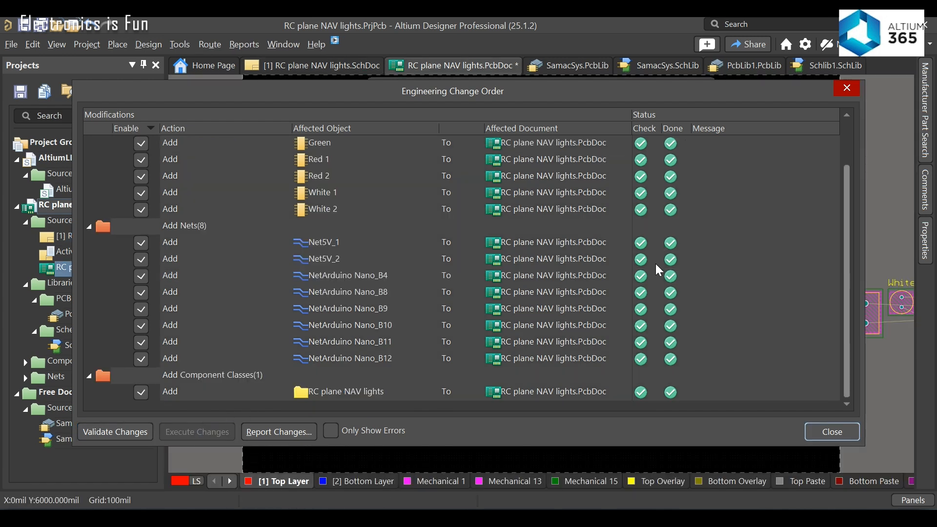
{"action": "left_click", "coordinate": [829, 432]}
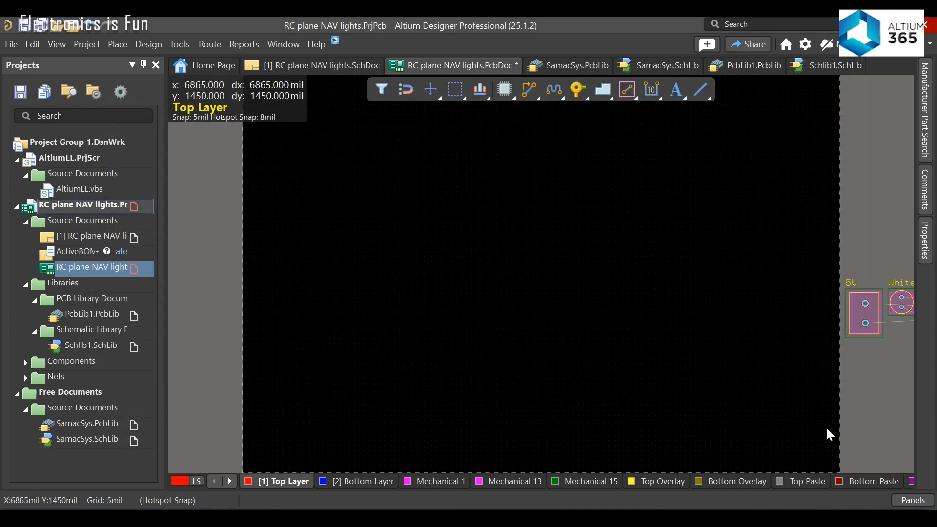
Step: Move all imported components together from beside the board onto the board area, with the 5V connector near its left edge, and deselect them
{"action": "scroll", "coordinate": [487, 323], "scroll_direction": "down", "scroll_amount": 1, "text": "ctrl"}
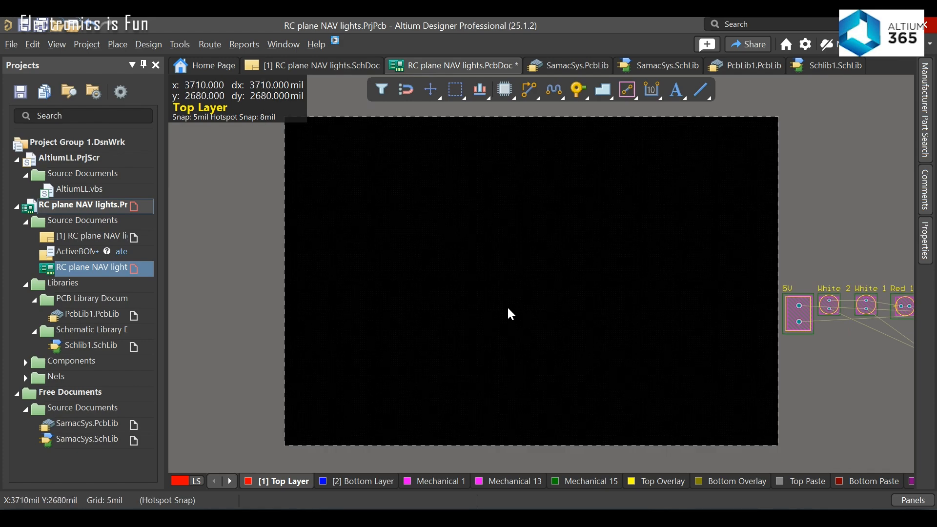
{"action": "scroll", "coordinate": [506, 312], "scroll_direction": "down", "scroll_amount": 1, "text": "ctrl"}
{"action": "right_click_drag", "start_coordinate": [479, 312], "coordinate": [318, 335]}
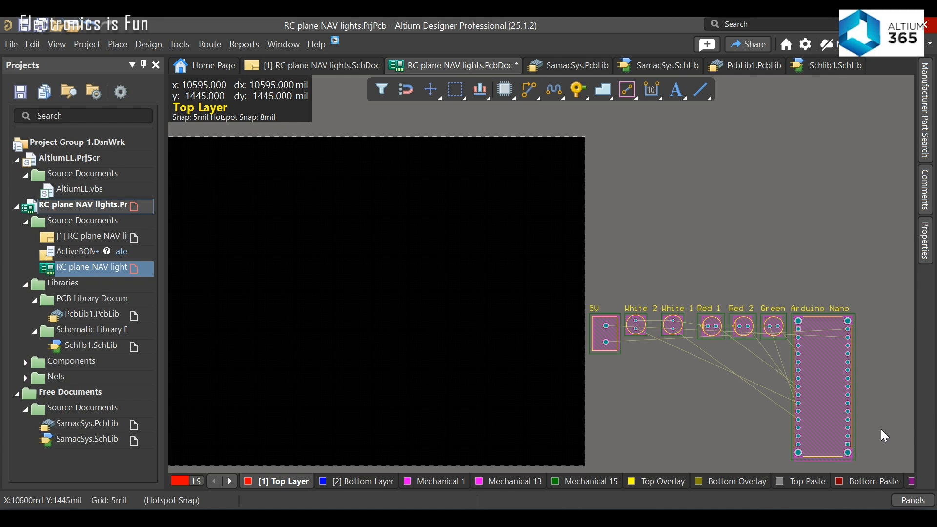
{"action": "left_click_drag", "start_coordinate": [883, 443], "coordinate": [592, 290]}
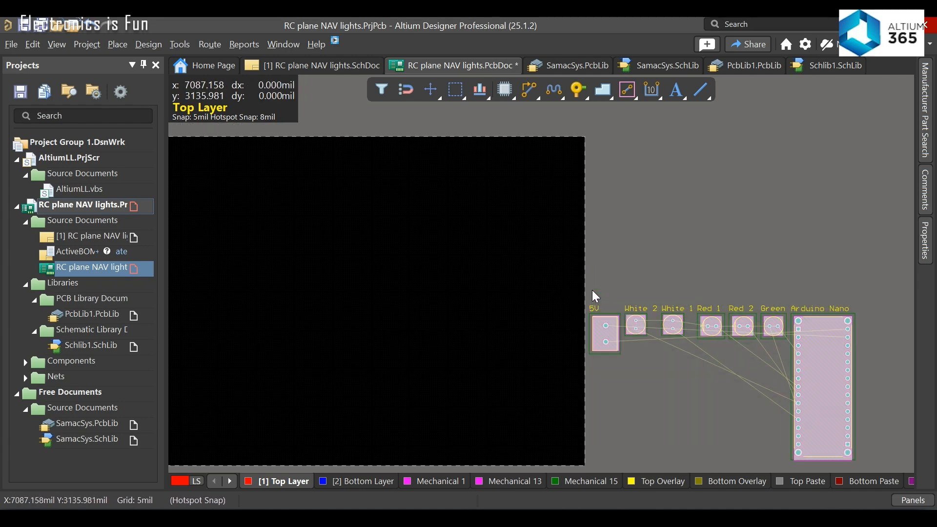
{"action": "left_click_drag", "start_coordinate": [818, 402], "coordinate": [375, 373]}
{"action": "right_click_drag", "start_coordinate": [503, 358], "coordinate": [685, 367]}
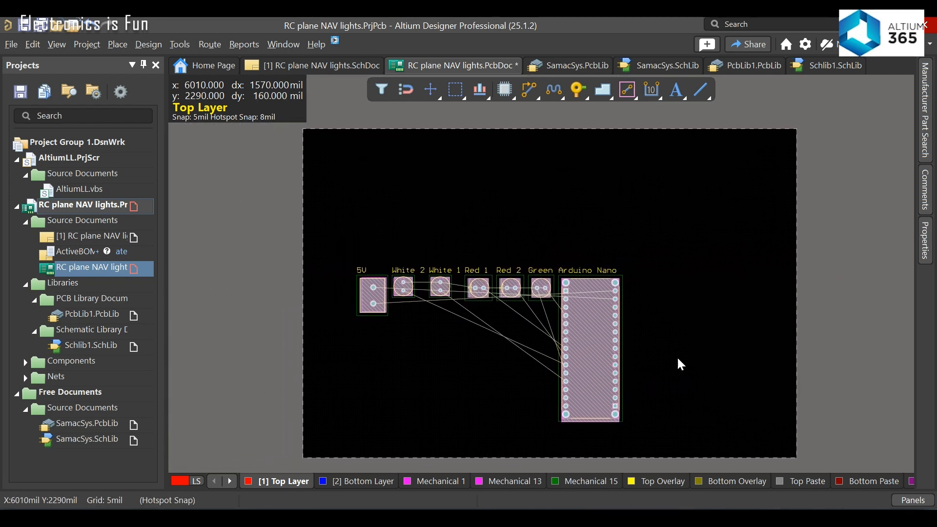
{"action": "left_click_drag", "start_coordinate": [589, 362], "coordinate": [546, 372]}
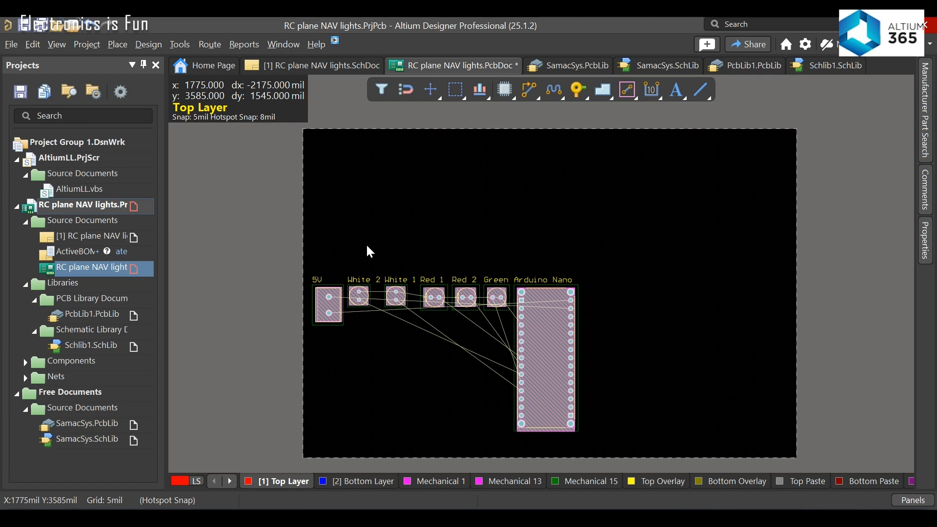
{"action": "left_click", "coordinate": [480, 229]}
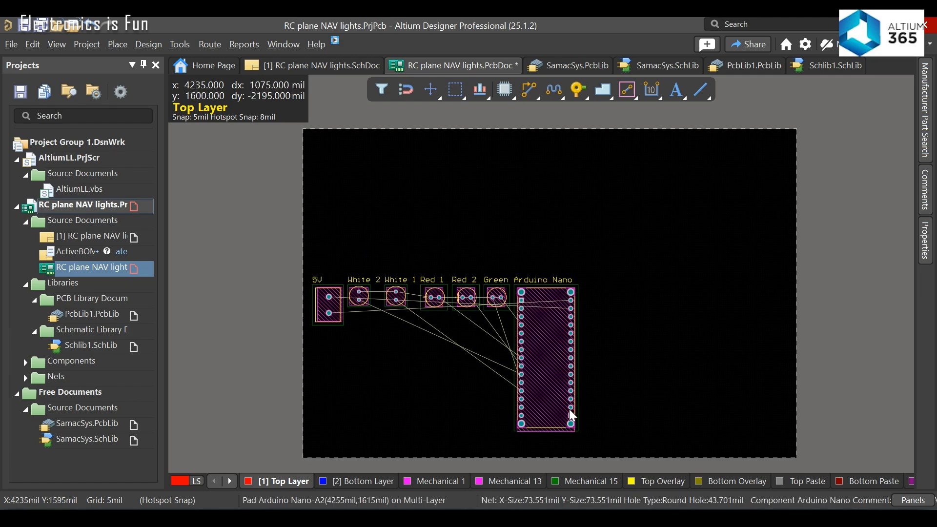
Step: Move the Arduino Nano clear of the row of LEDs, to the right half of the board
{"action": "left_click_drag", "start_coordinate": [549, 374], "coordinate": [436, 288]}
{"action": "left_click", "coordinate": [432, 255]}
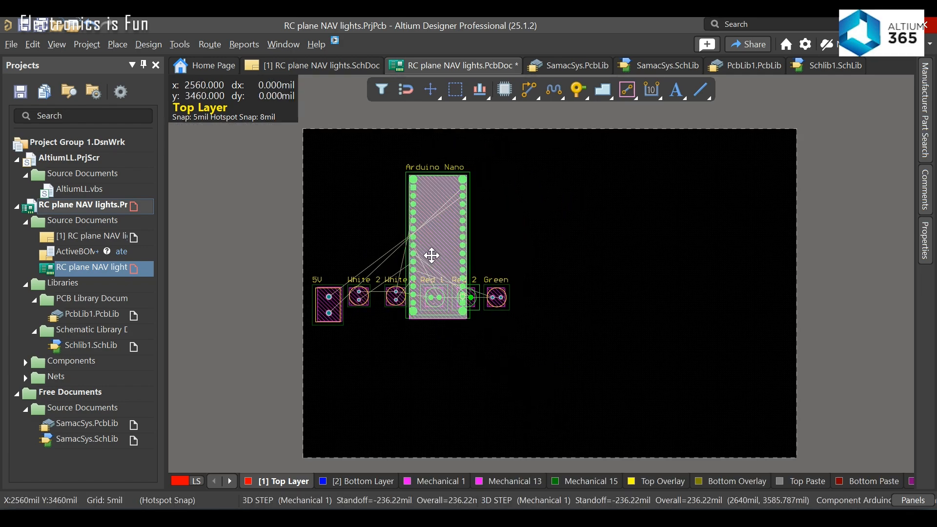
{"action": "right_click", "coordinate": [432, 256]}
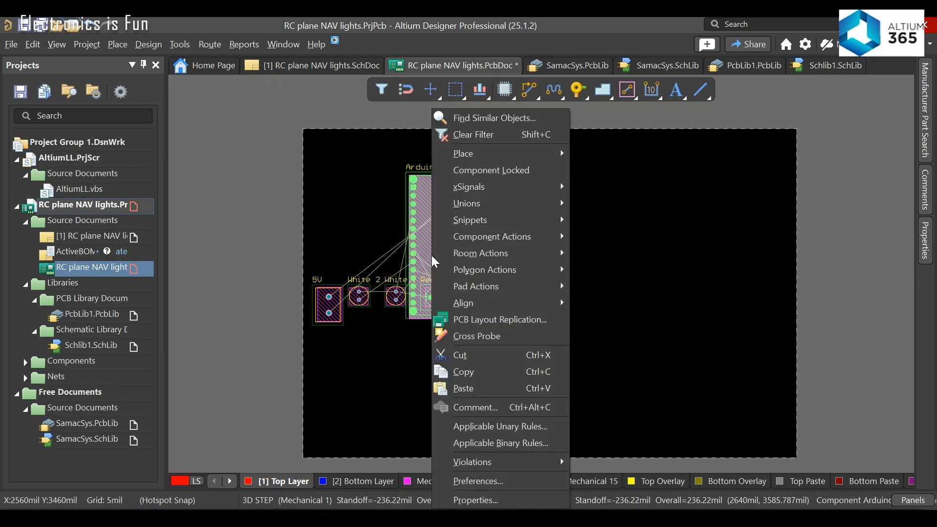
{"action": "left_click", "coordinate": [670, 273]}
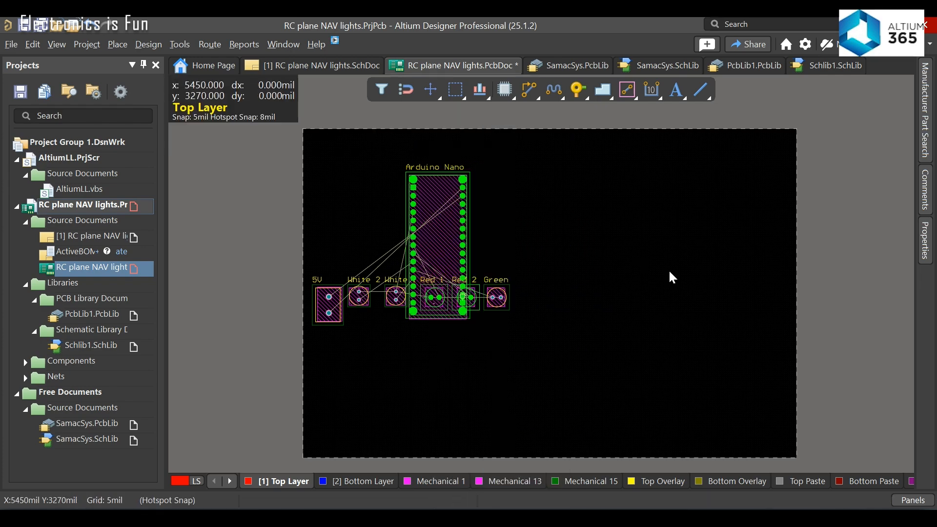
{"action": "left_click_drag", "start_coordinate": [438, 239], "coordinate": [629, 342]}
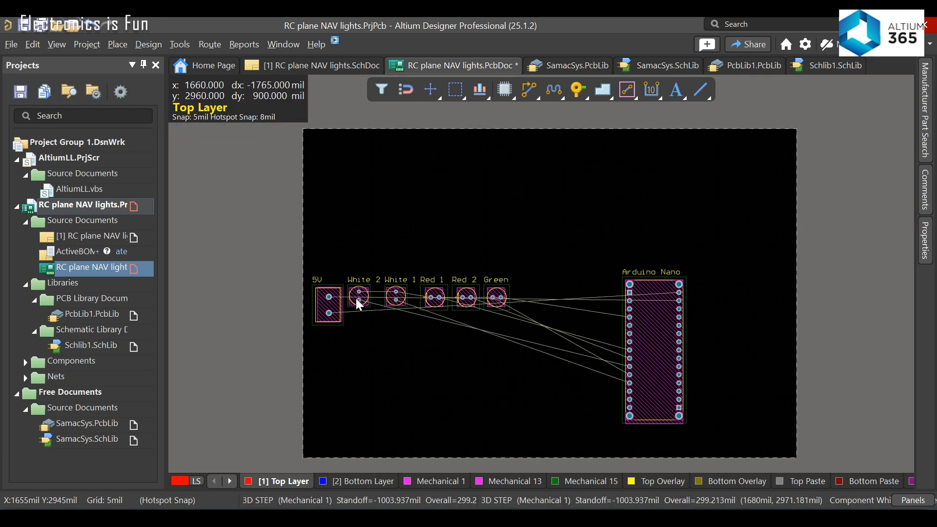
Step: Arrange the LEDs with White 1 above Red 1 below the 5V connector, White 2 above Green to the right, and Red 2 between them
{"action": "left_click_drag", "start_coordinate": [353, 299], "coordinate": [520, 380]}
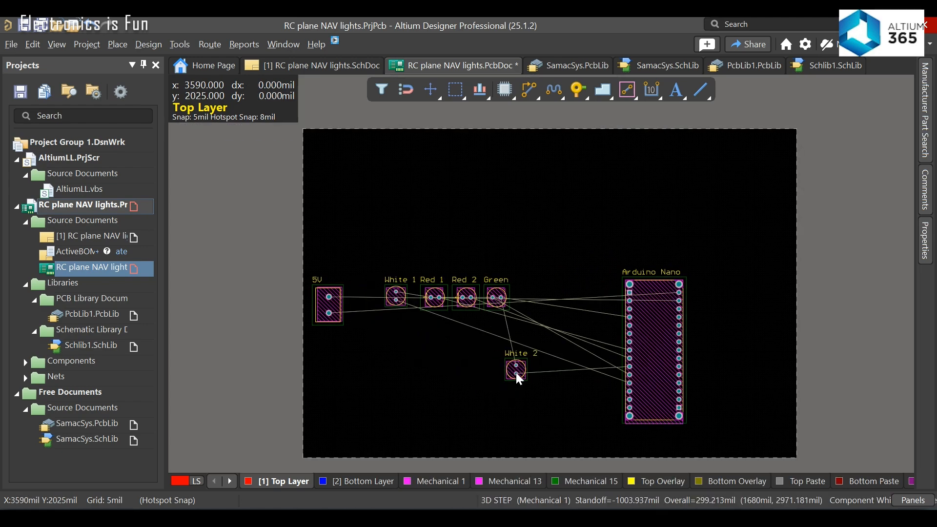
{"action": "left_click_drag", "start_coordinate": [497, 298], "coordinate": [513, 419]}
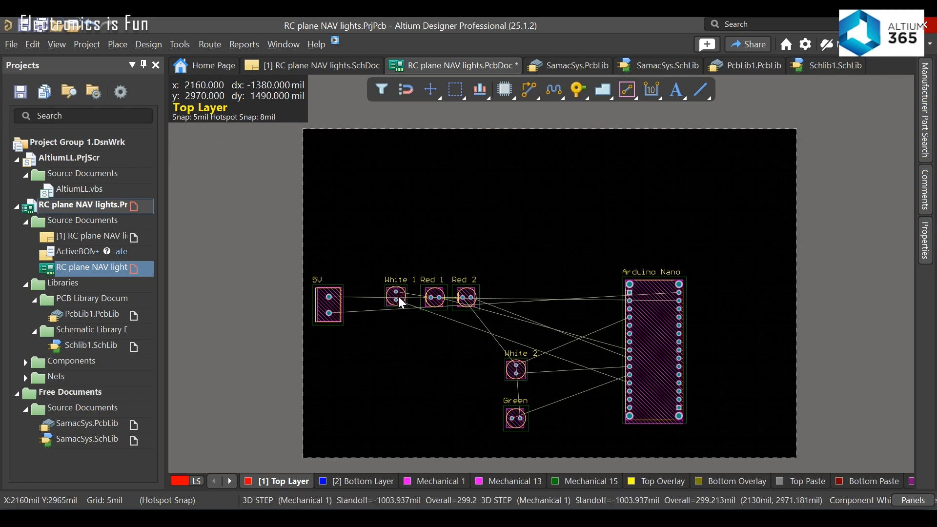
{"action": "left_click_drag", "start_coordinate": [398, 296], "coordinate": [325, 374]}
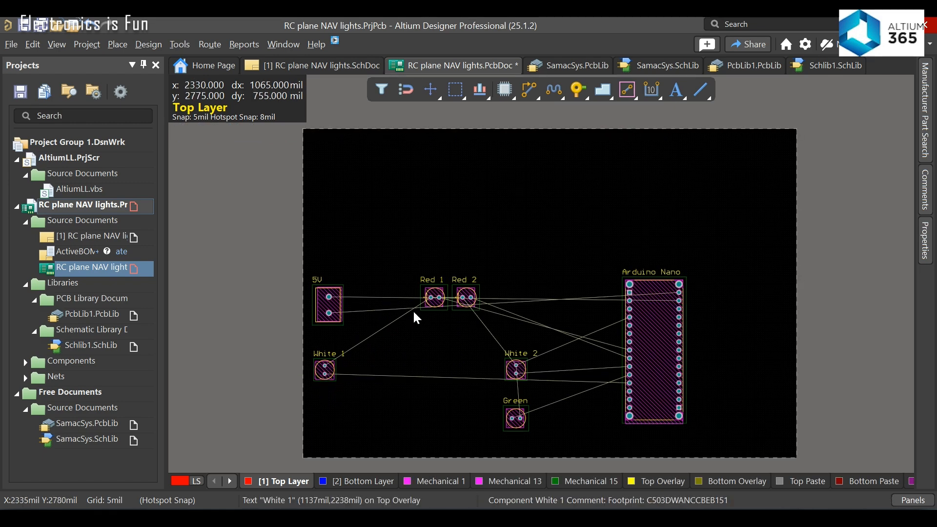
{"action": "left_click_drag", "start_coordinate": [432, 301], "coordinate": [323, 422]}
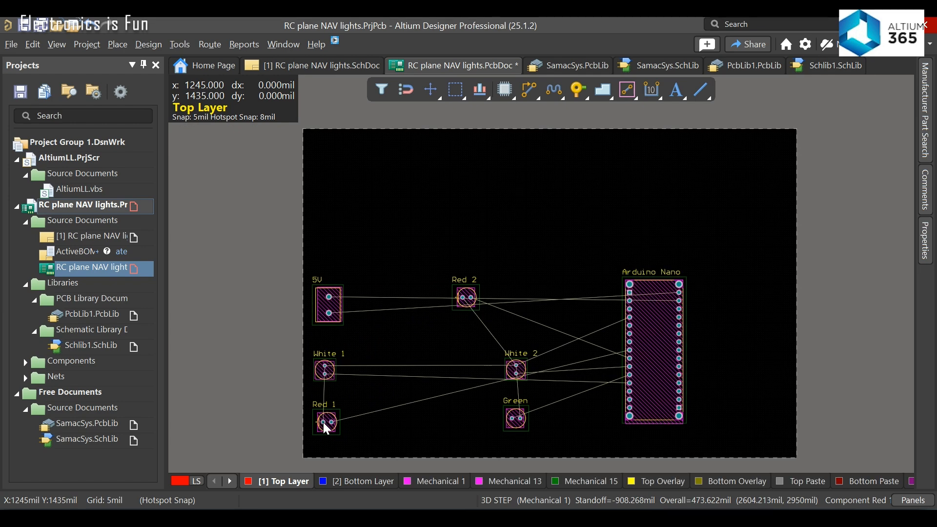
{"action": "left_click_drag", "start_coordinate": [469, 299], "coordinate": [412, 395]}
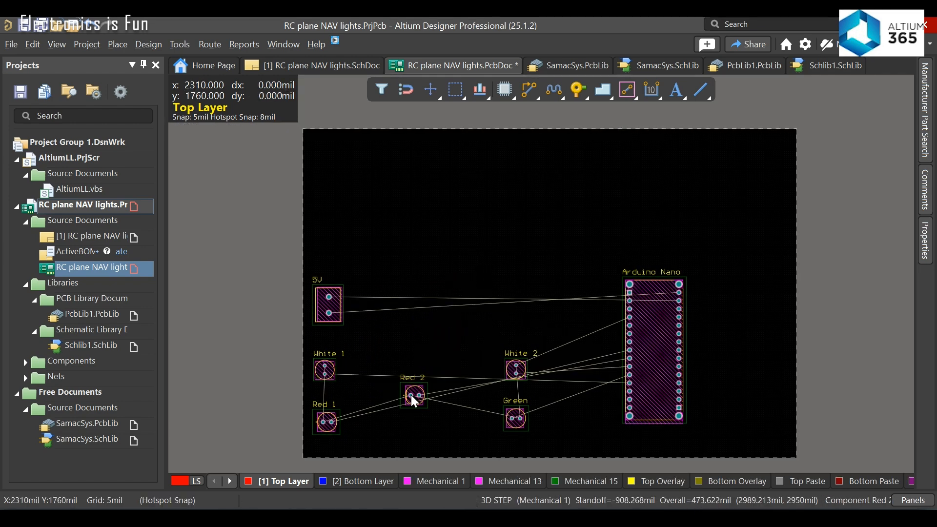
{"action": "left_click", "coordinate": [439, 255]}
Step: Move the Arduino Nano to the area above the Red 2 LED, between the 5V connector and White 2
{"action": "left_click_drag", "start_coordinate": [651, 364], "coordinate": [418, 300]}
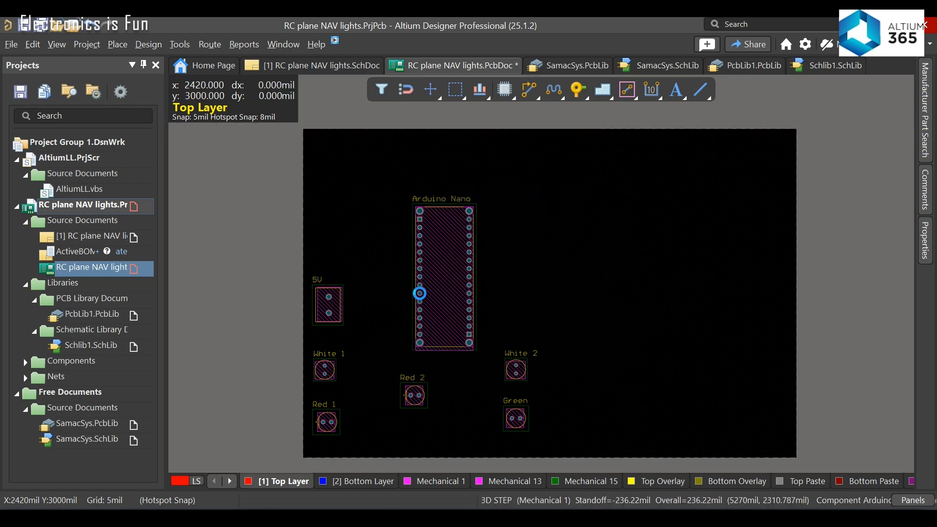
{"action": "right_click", "coordinate": [440, 277]}
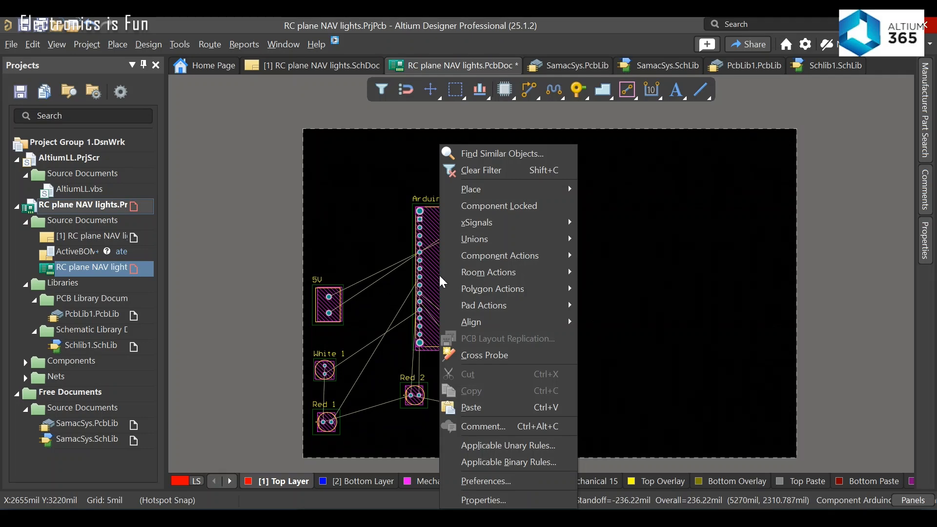
{"action": "left_click", "coordinate": [654, 267]}
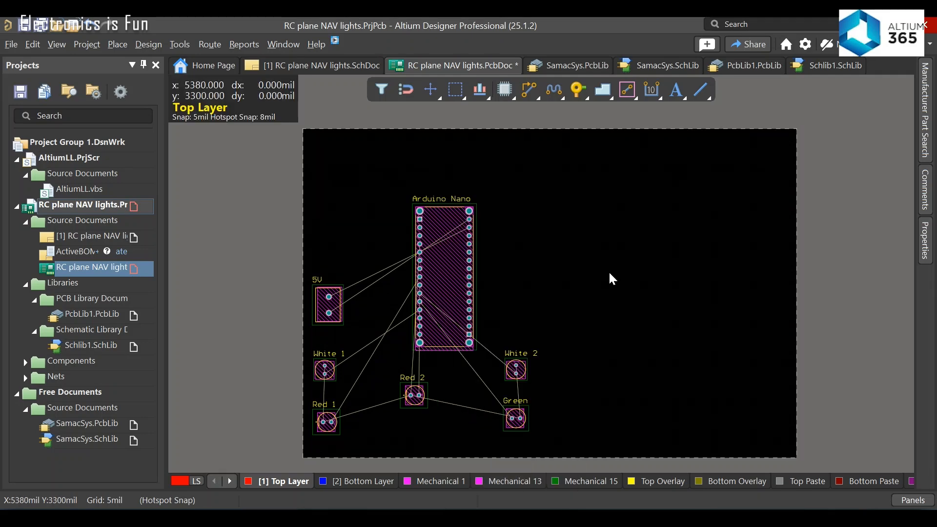
Step: Set the Arduino Nano's rotation to 270 degrees and move it back above the Red 2 LED
{"action": "double_click", "coordinate": [445, 280]}
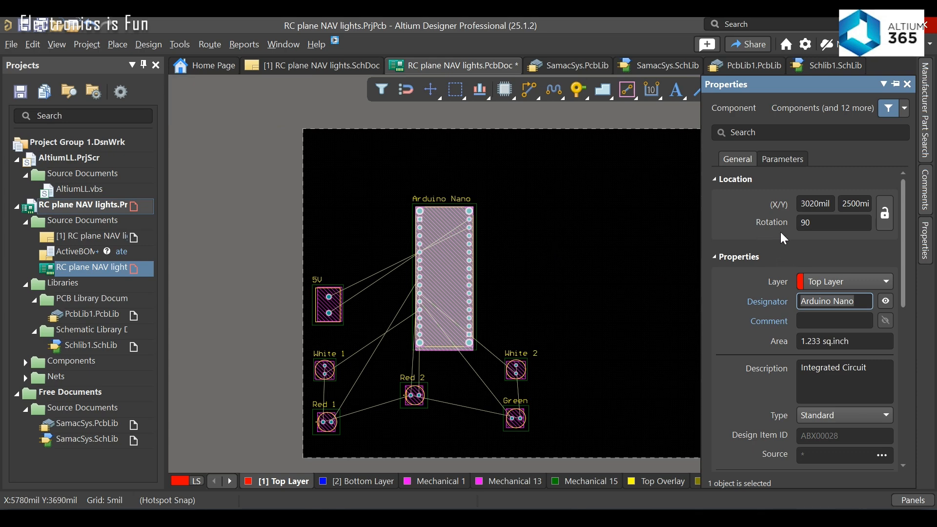
{"action": "left_click", "coordinate": [822, 223]}
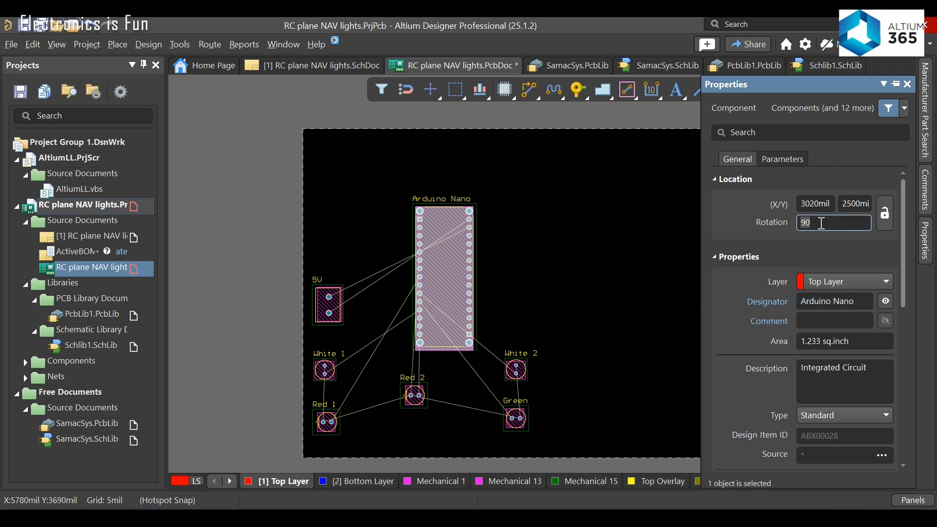
{"action": "type", "text": "270"}
{"action": "key", "text": "Return"}
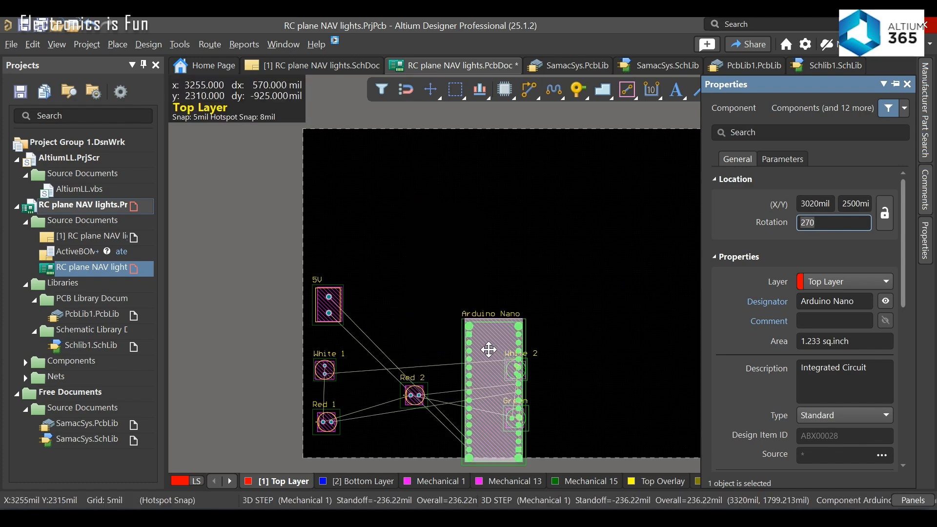
{"action": "left_click_drag", "start_coordinate": [489, 350], "coordinate": [427, 235]}
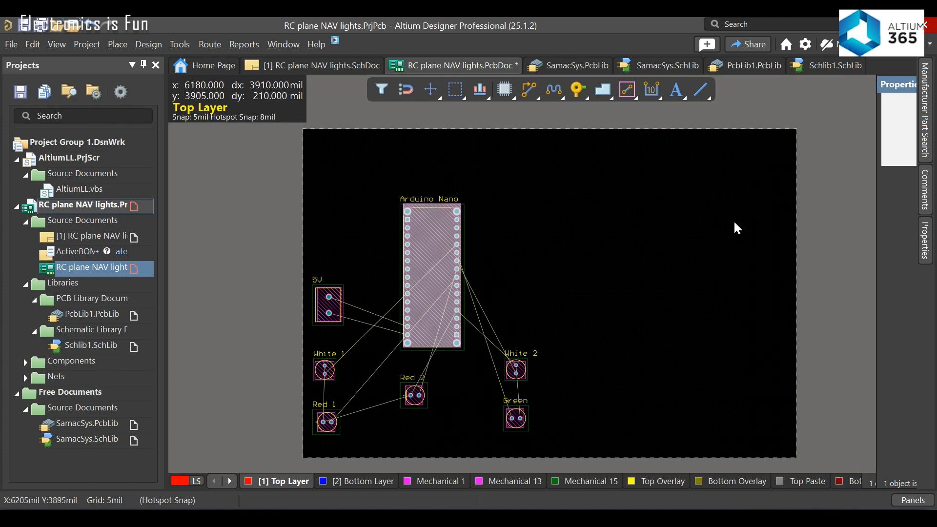
Step: Set the Arduino Nano's rotation to 180 degrees and place it beside the 5V connector, directly above the LEDs
{"action": "double_click", "coordinate": [433, 249]}
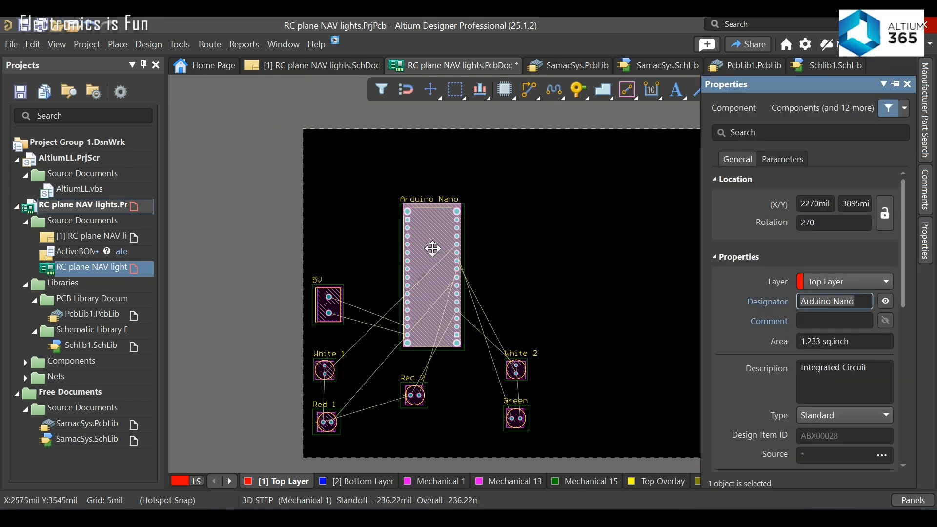
{"action": "left_click", "coordinate": [820, 227]}
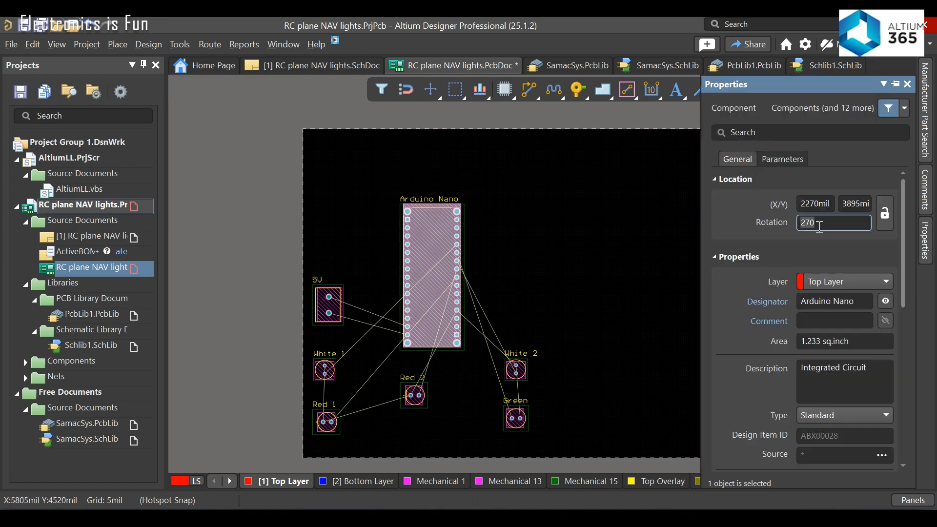
{"action": "type", "text": "180"}
{"action": "key", "text": "Return"}
{"action": "left_click", "coordinate": [575, 182]}
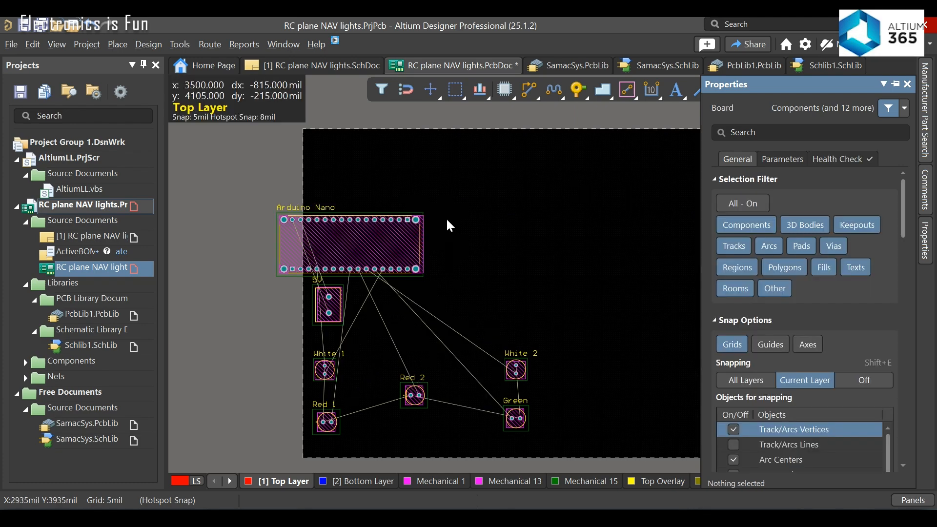
{"action": "left_click_drag", "start_coordinate": [337, 257], "coordinate": [413, 331]}
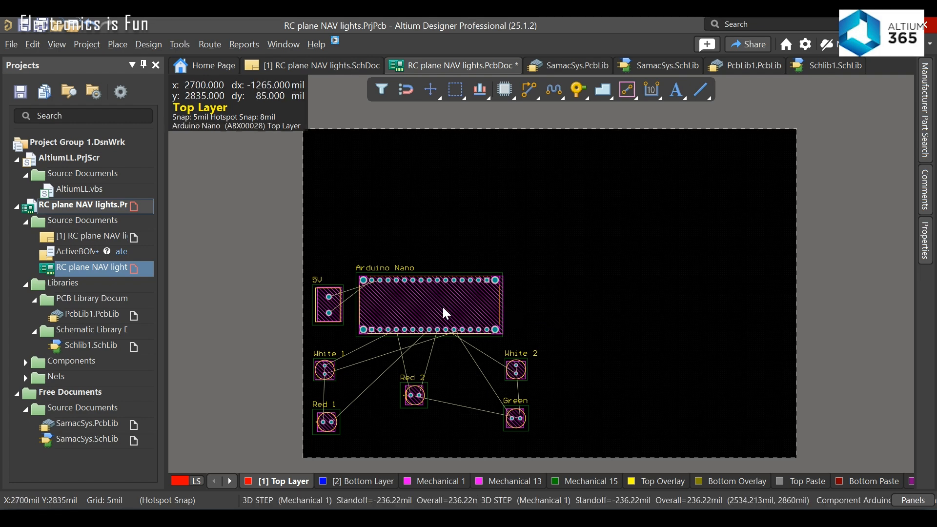
Step: Shift the Arduino Nano slightly to the right, away from the 5V connector
{"action": "mouse_move", "coordinate": [442, 306]}
{"action": "left_mouse_down"}
{"action": "mouse_move", "coordinate": [450, 328]}
{"action": "mouse_move", "coordinate": [446, 306]}
{"action": "left_mouse_up"}
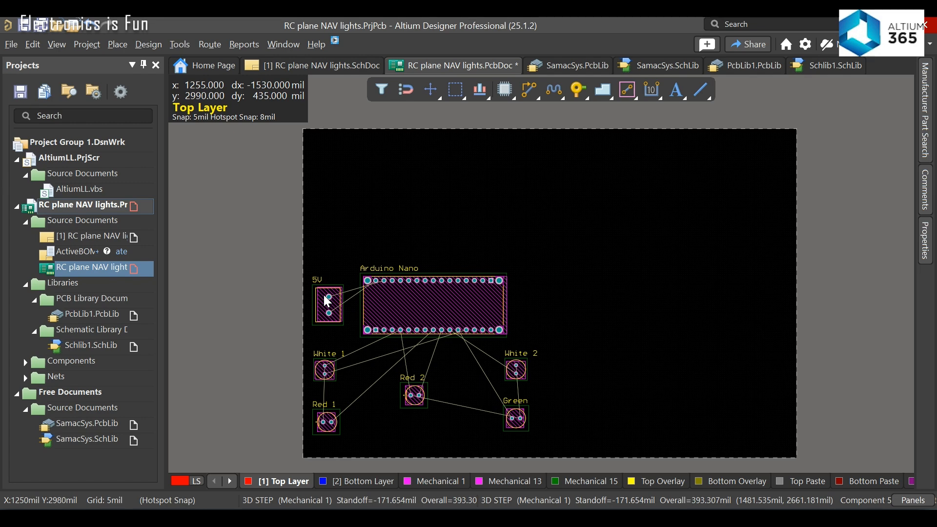
{"action": "left_click", "coordinate": [429, 223]}
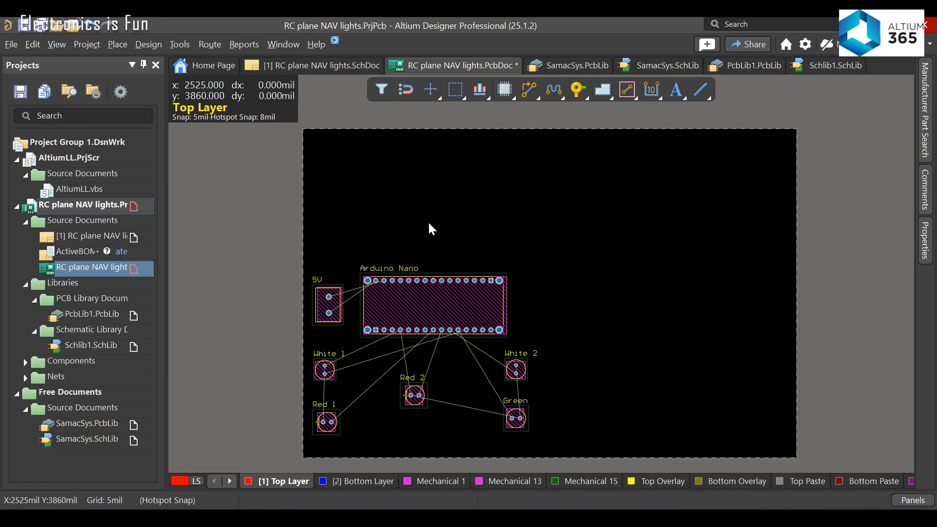
Step: Inspect the component placement in the 3D layout view and return to the 2D layout
{"action": "left_click", "coordinate": [58, 45]}
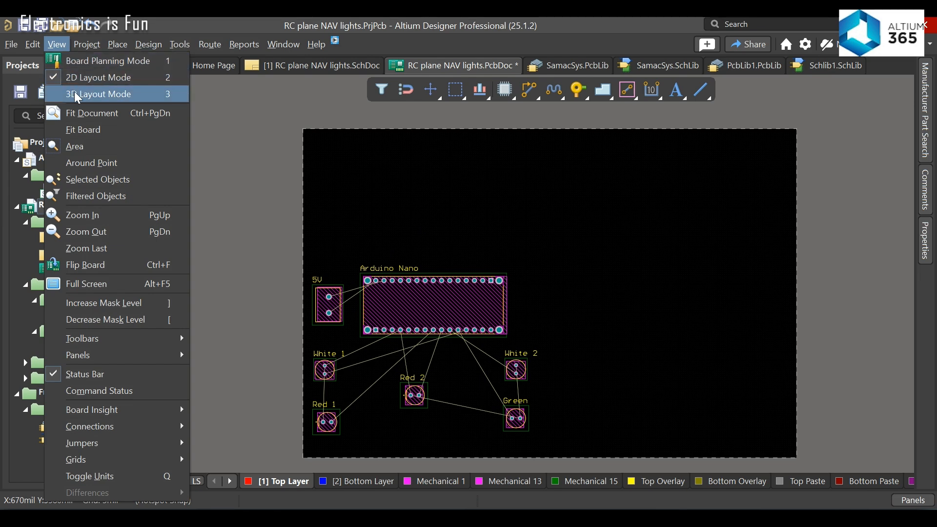
{"action": "left_click", "coordinate": [369, 167]}
{"action": "key", "text": "1"}
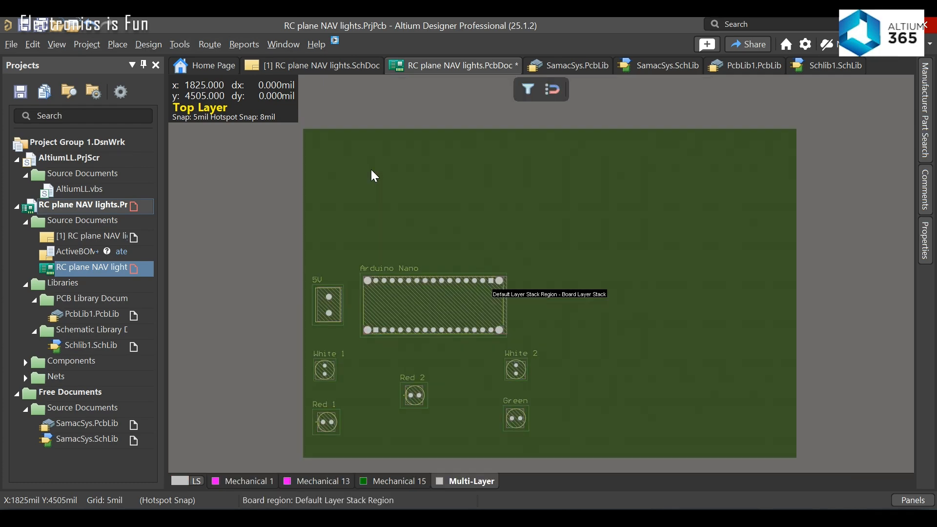
{"action": "key", "text": "3"}
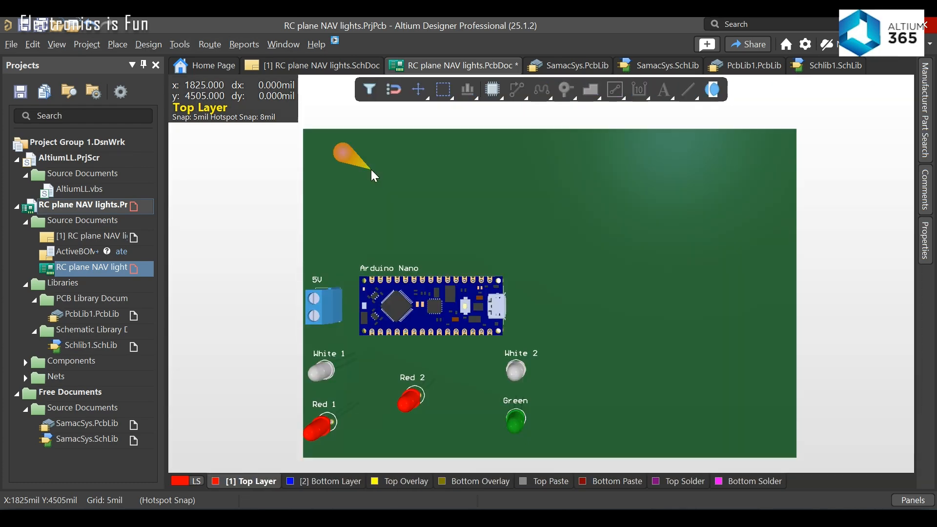
{"action": "left_click_drag", "start_coordinate": [372, 172], "coordinate": [400, 404]}
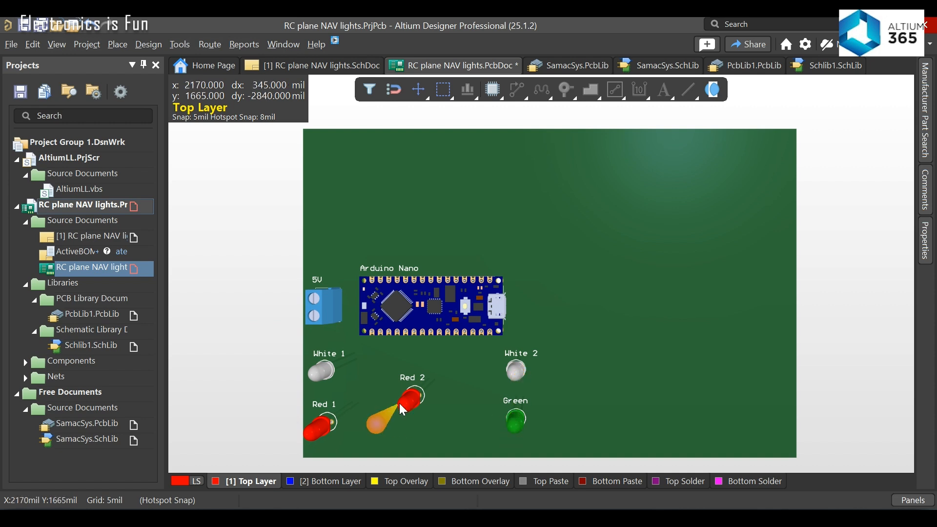
{"action": "key", "text": "2"}
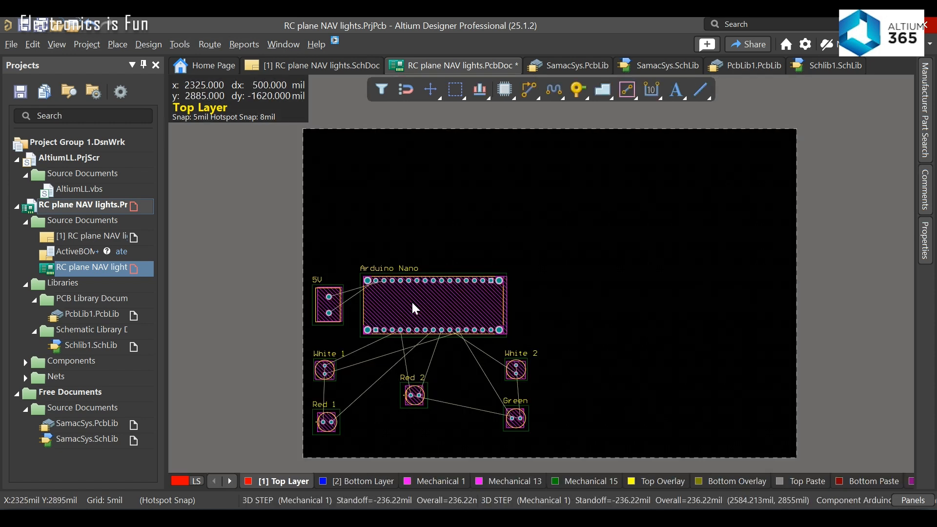
Step: Nudge the Arduino Nano and 5V connector slightly right and fine-tune the positions of the Red 2 and Green LEDs
{"action": "left_click_drag", "start_coordinate": [415, 308], "coordinate": [417, 280]}
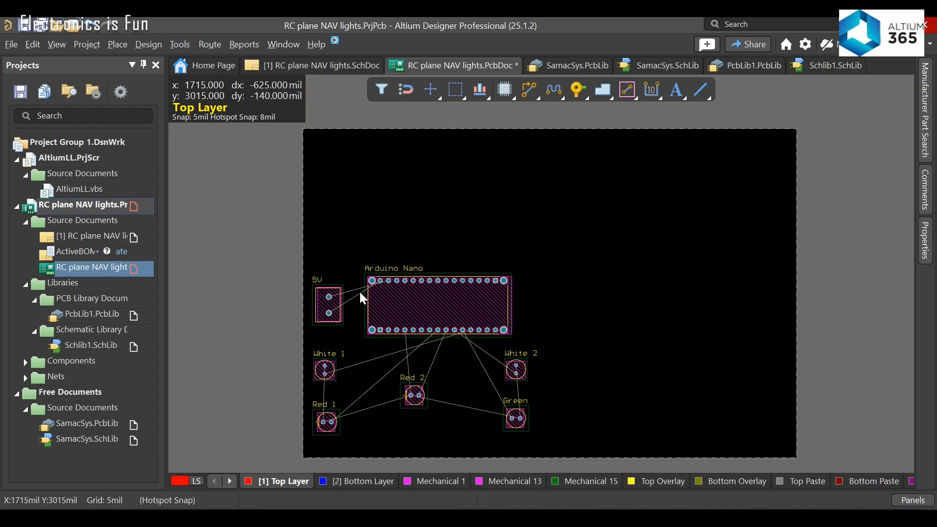
{"action": "left_click_drag", "start_coordinate": [329, 302], "coordinate": [343, 305]}
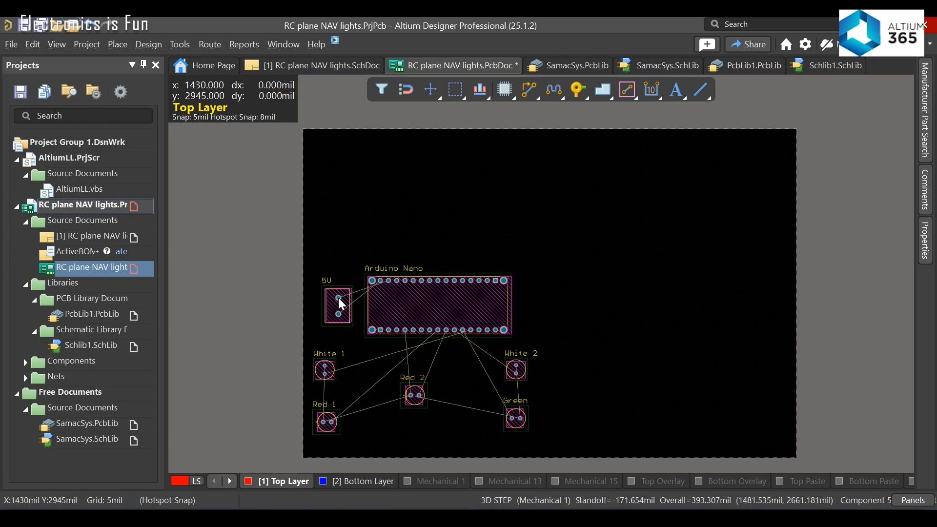
{"action": "left_click", "coordinate": [341, 267]}
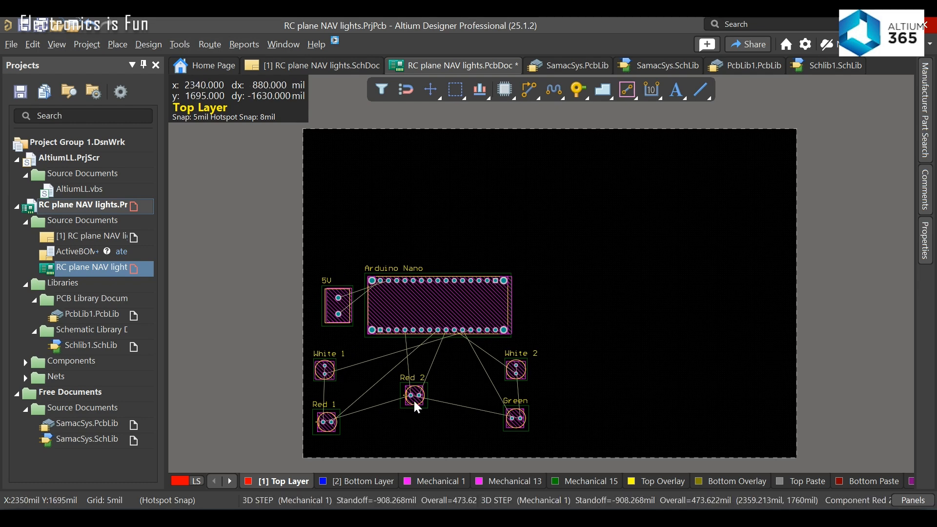
{"action": "left_click_drag", "start_coordinate": [414, 397], "coordinate": [418, 396]}
{"action": "scroll", "coordinate": [428, 442], "scroll_direction": "up", "scroll_amount": 2, "text": "ctrl"}
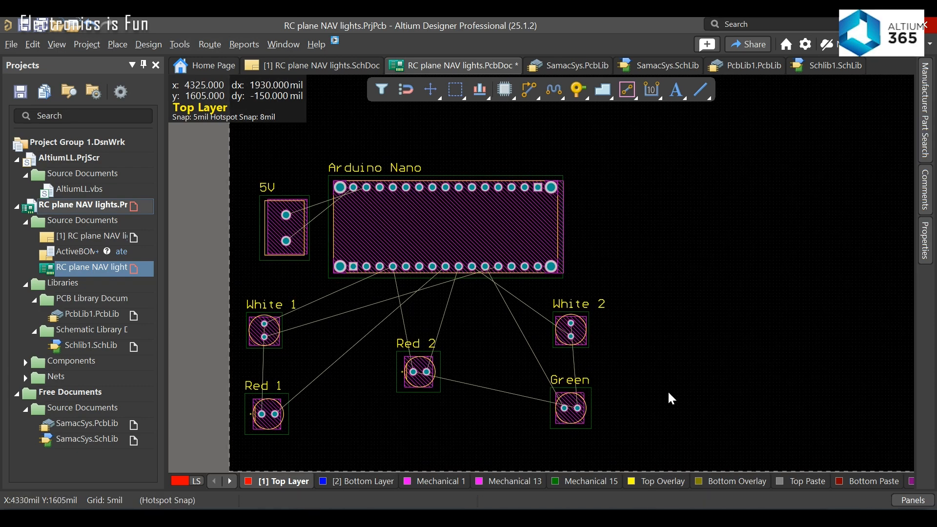
{"action": "left_click_drag", "start_coordinate": [568, 416], "coordinate": [571, 421]}
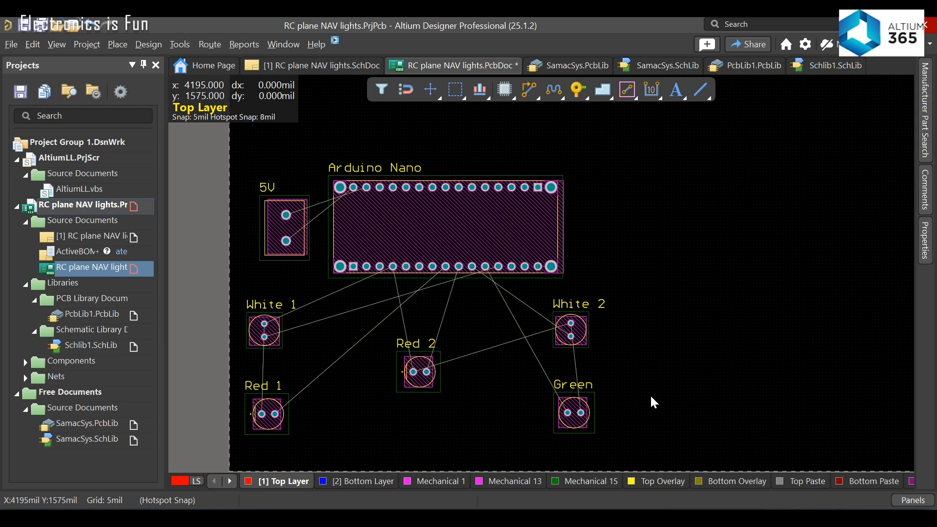
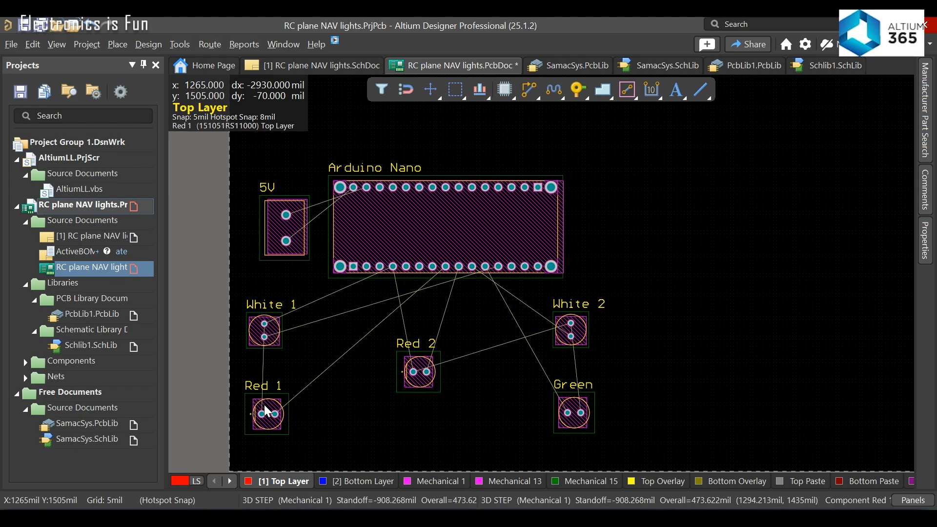
Step: Set the White 1 LED's rotation to 0 degrees and reposition it above Red 1
{"action": "left_click", "coordinate": [264, 324]}
{"action": "left_click", "coordinate": [265, 327]}
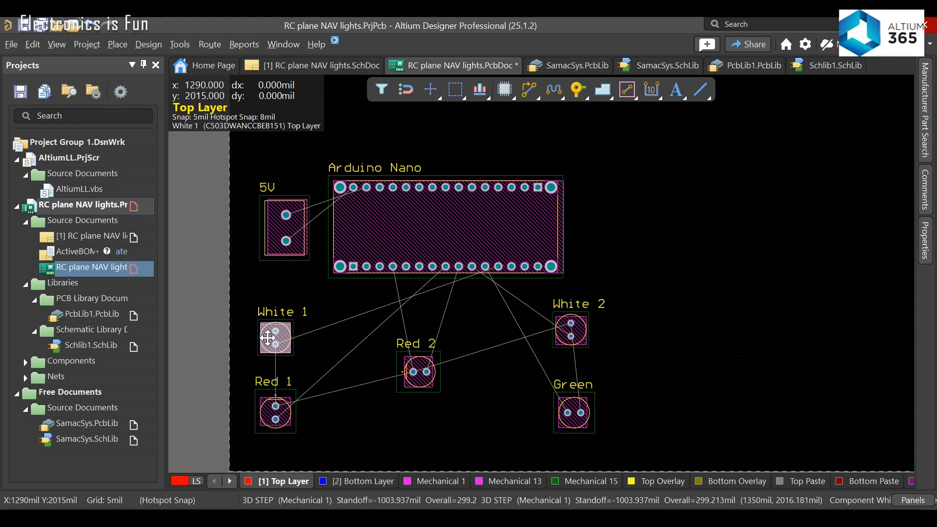
{"action": "double_click", "coordinate": [268, 338]}
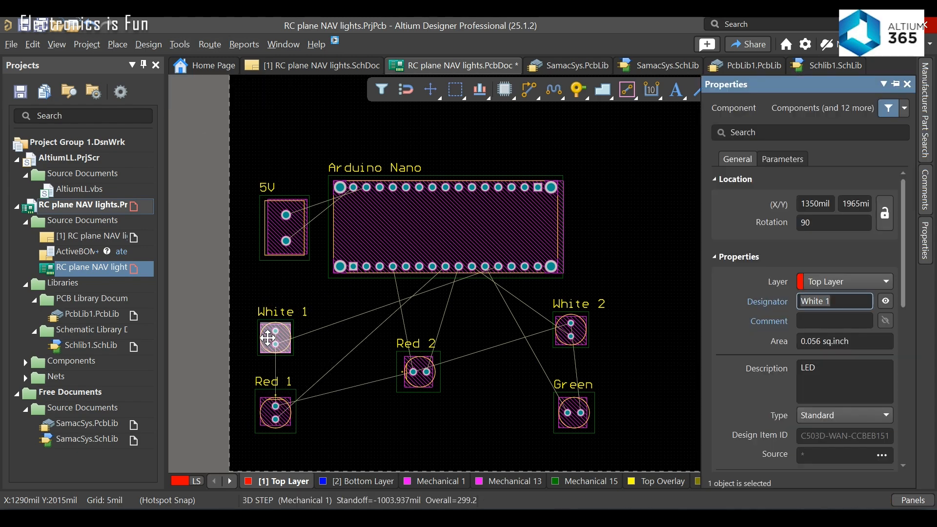
{"action": "left_click", "coordinate": [818, 224]}
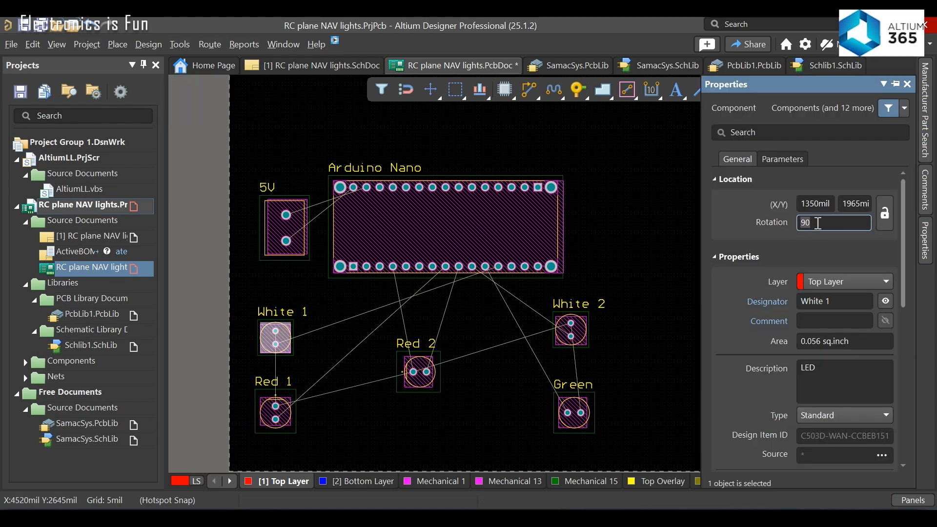
{"action": "key", "text": "Return"}
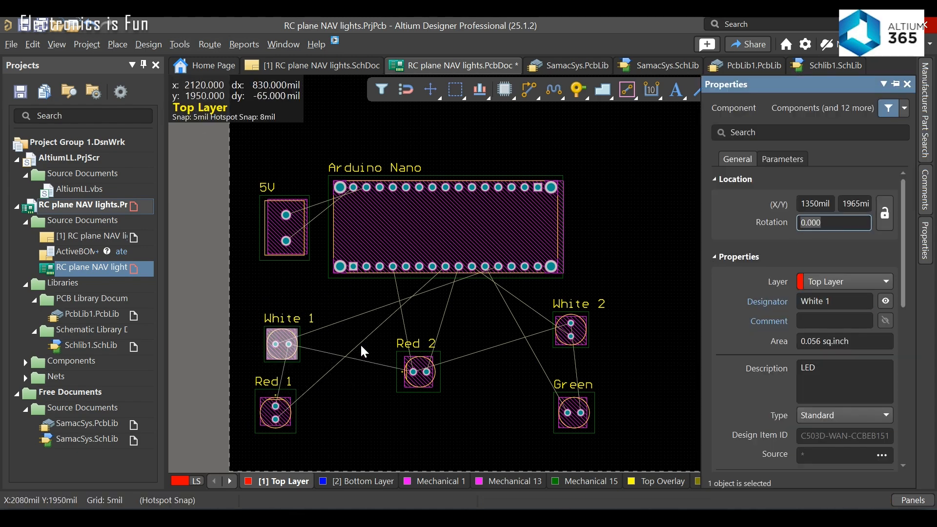
{"action": "left_click", "coordinate": [335, 346]}
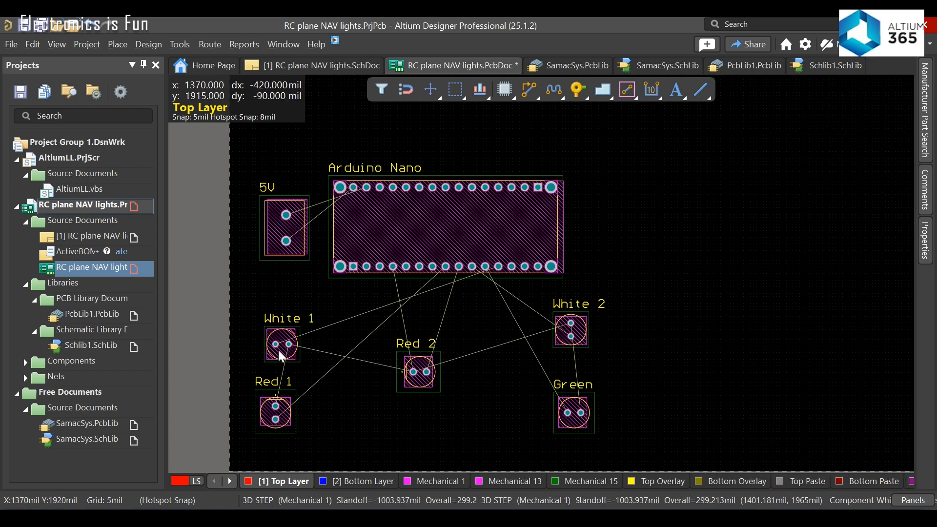
{"action": "left_click", "coordinate": [279, 350]}
{"action": "left_click_drag", "start_coordinate": [278, 350], "coordinate": [268, 338]}
Step: Set the Red 1 LED's rotation to 0 degrees and place it directly below White 1
{"action": "left_click", "coordinate": [264, 413]}
{"action": "double_click", "coordinate": [270, 412]}
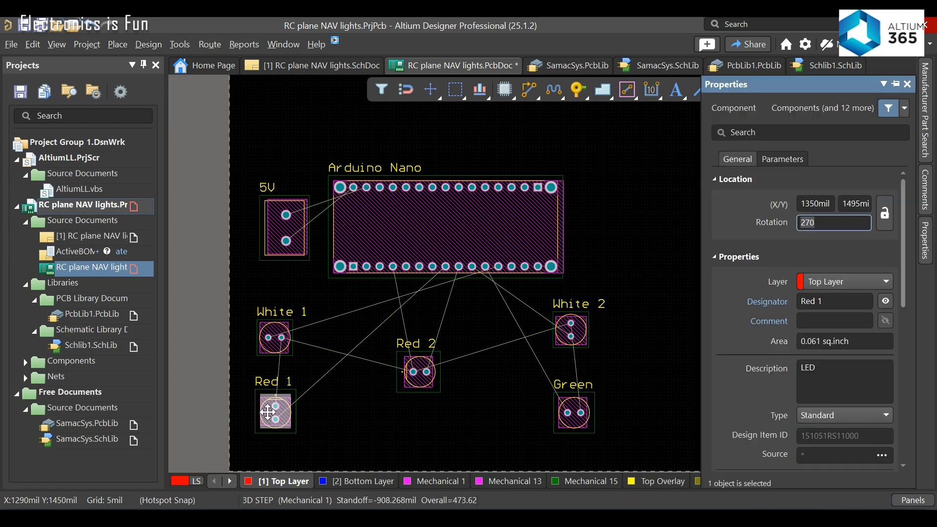
{"action": "left_click", "coordinate": [831, 225]}
{"action": "type", "text": "0"}
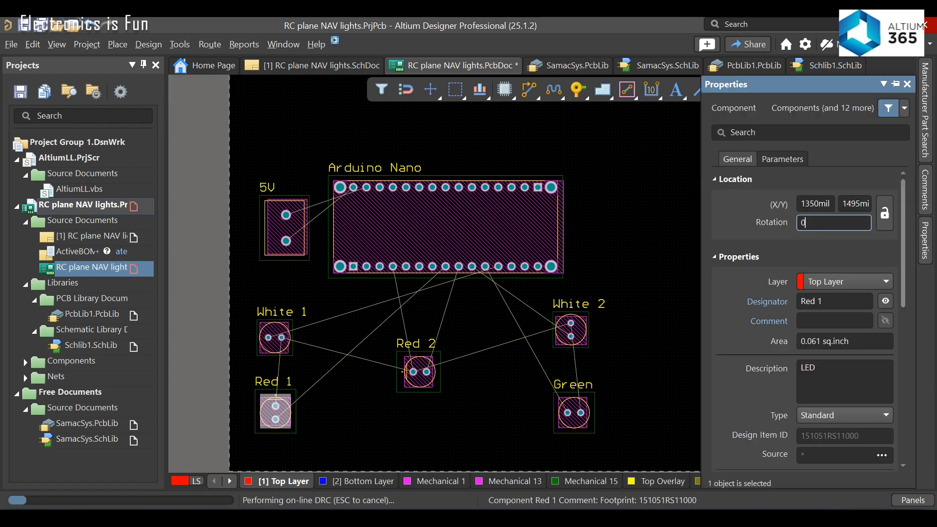
{"action": "key", "text": "Return"}
{"action": "left_click", "coordinate": [370, 418]}
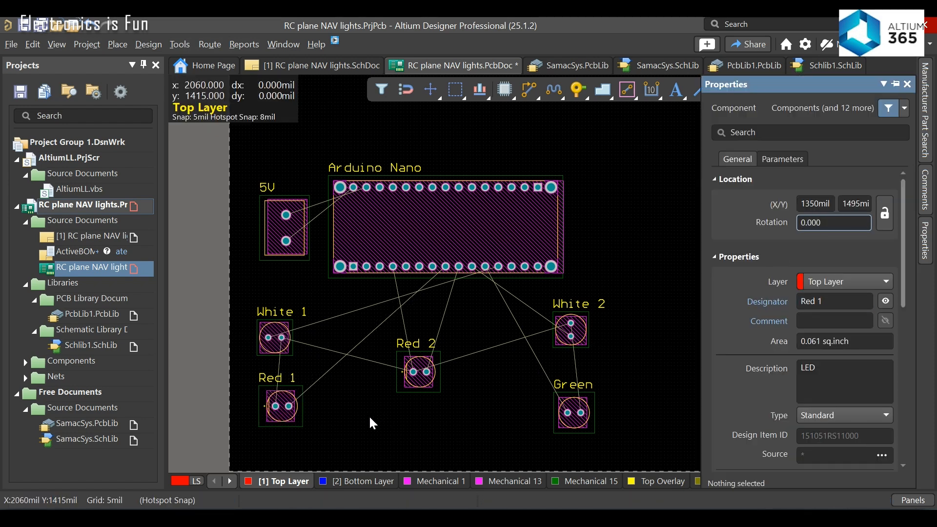
{"action": "left_click_drag", "start_coordinate": [282, 416], "coordinate": [272, 413]}
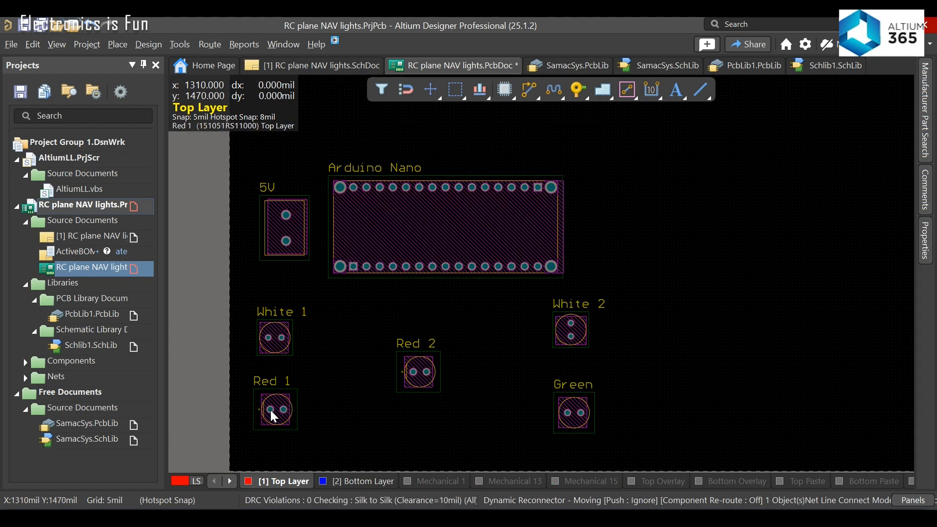
Step: Set the White 1 LED's rotation to 180 degrees and move it back above Red 1
{"action": "double_click", "coordinate": [268, 343]}
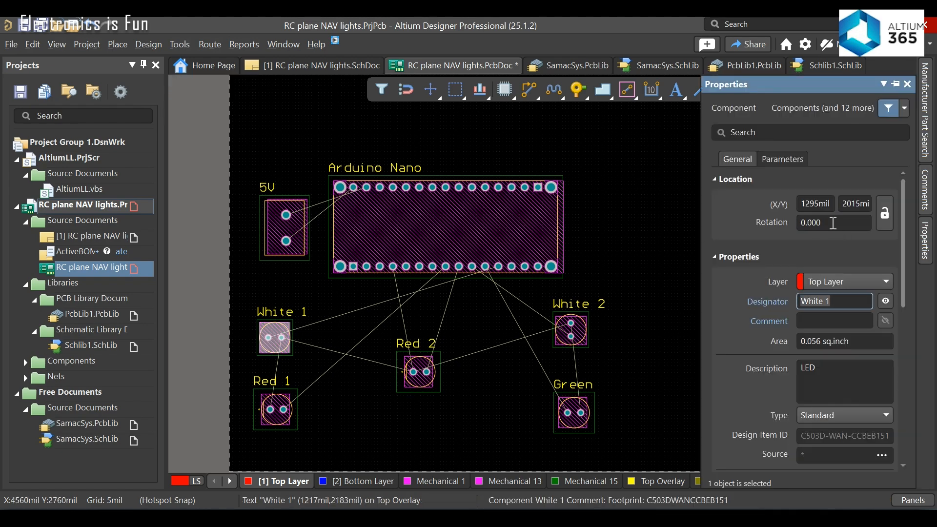
{"action": "left_click", "coordinate": [837, 225]}
{"action": "type", "text": "180"}
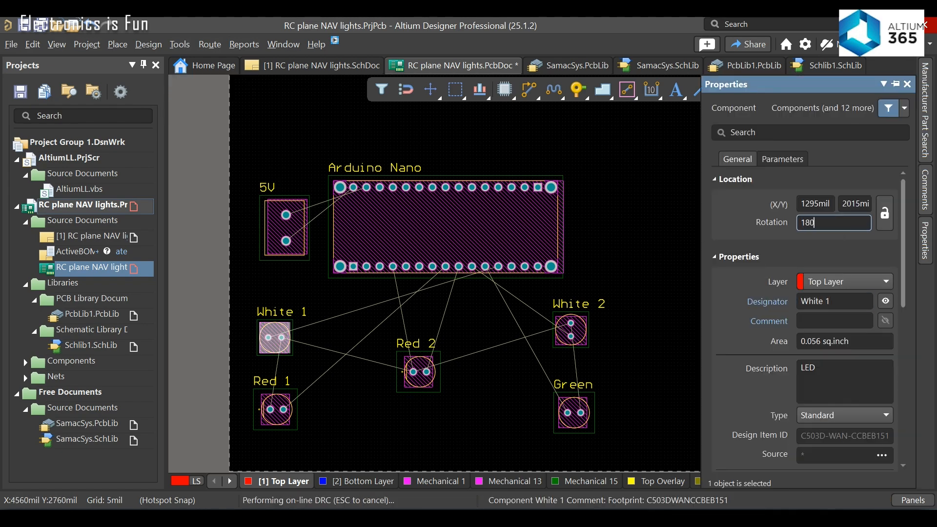
{"action": "key", "text": "Return"}
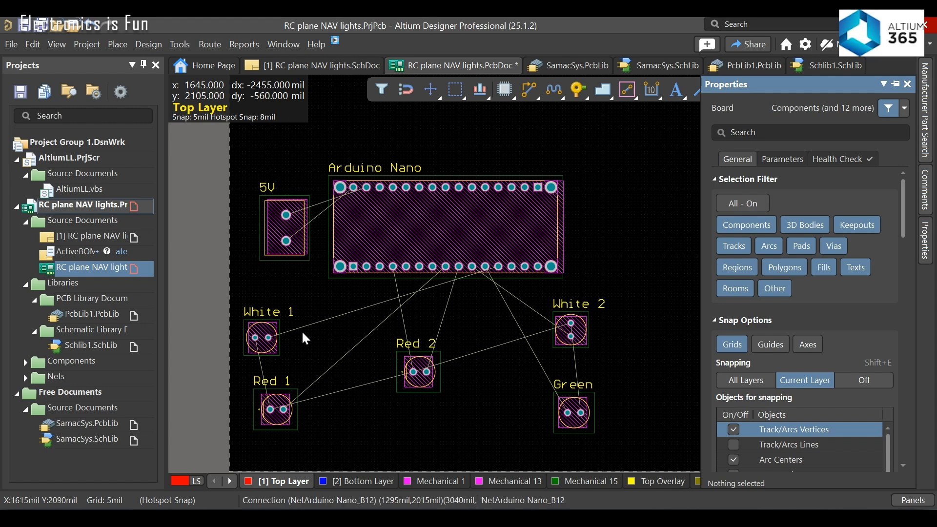
{"action": "mouse_move", "coordinate": [270, 341]}
{"action": "left_mouse_down"}
{"action": "mouse_move", "coordinate": [286, 345]}
{"action": "mouse_move", "coordinate": [280, 336]}
{"action": "left_mouse_up"}
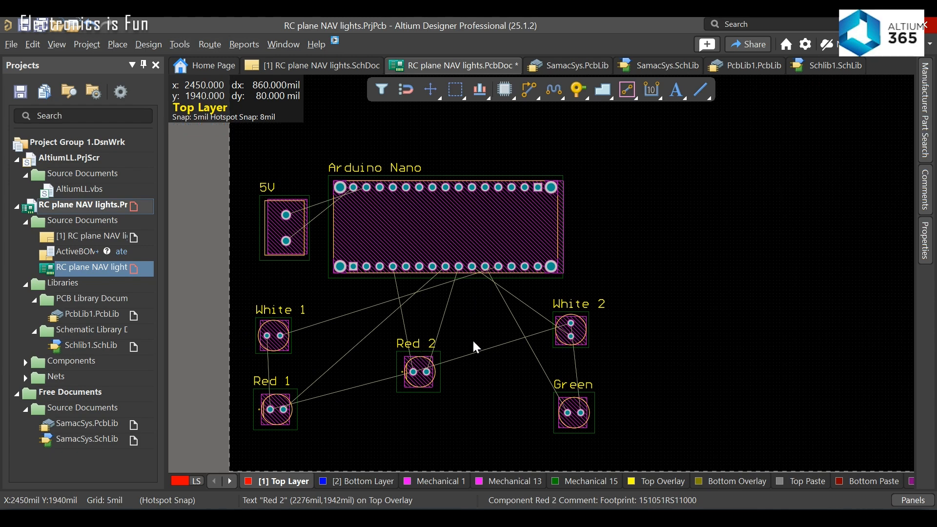
Step: Set the White 2 LED's rotation to 0 degrees and realign White 2 and Green one above the other
{"action": "double_click", "coordinate": [581, 327]}
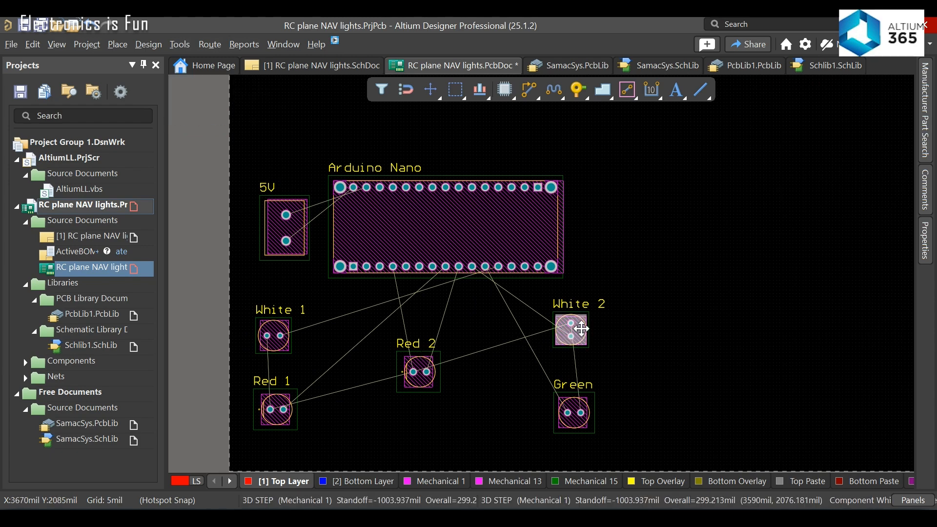
{"action": "left_click", "coordinate": [824, 221]}
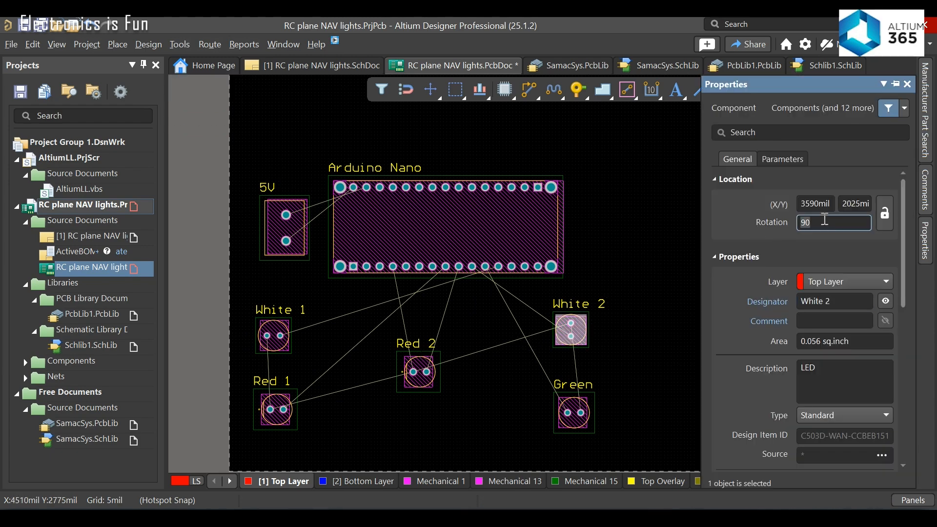
{"action": "type", "text": "0"}
{"action": "key", "text": "Return"}
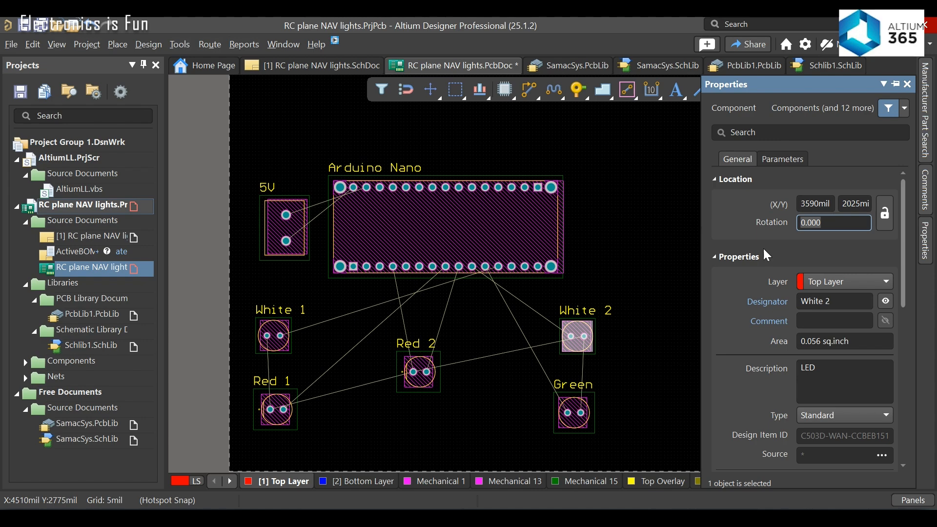
{"action": "left_click", "coordinate": [623, 329]}
{"action": "left_click_drag", "start_coordinate": [575, 346], "coordinate": [558, 330]}
{"action": "left_click_drag", "start_coordinate": [569, 413], "coordinate": [561, 406]}
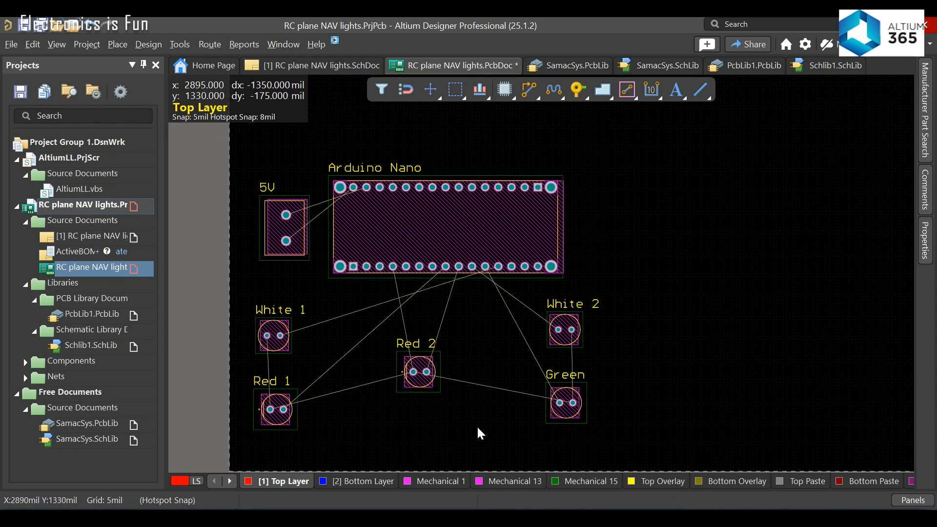
Step: Move the White 2 and Green LEDs slightly down and to the right, keeping White 2 above Green
{"action": "scroll", "coordinate": [474, 426], "scroll_direction": "up", "scroll_amount": 1, "text": "ctrl"}
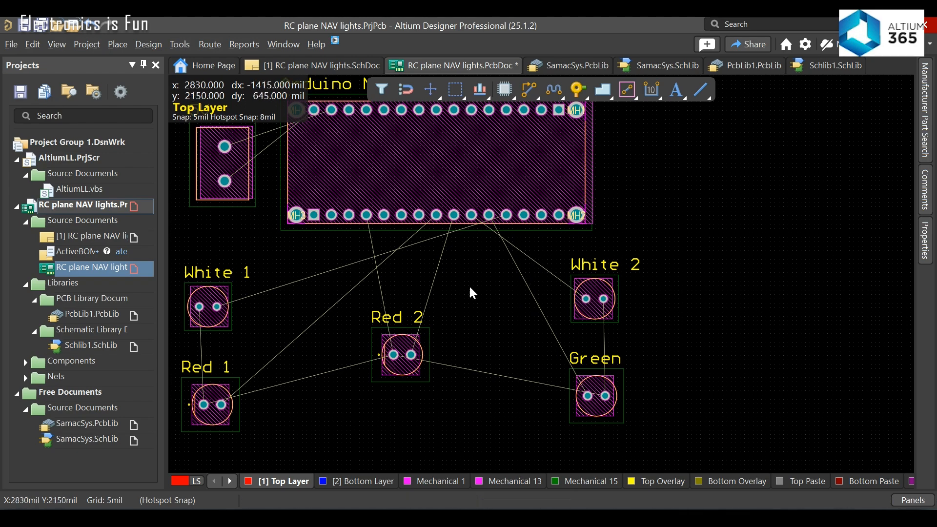
{"action": "right_click_drag", "start_coordinate": [470, 288], "coordinate": [532, 285]}
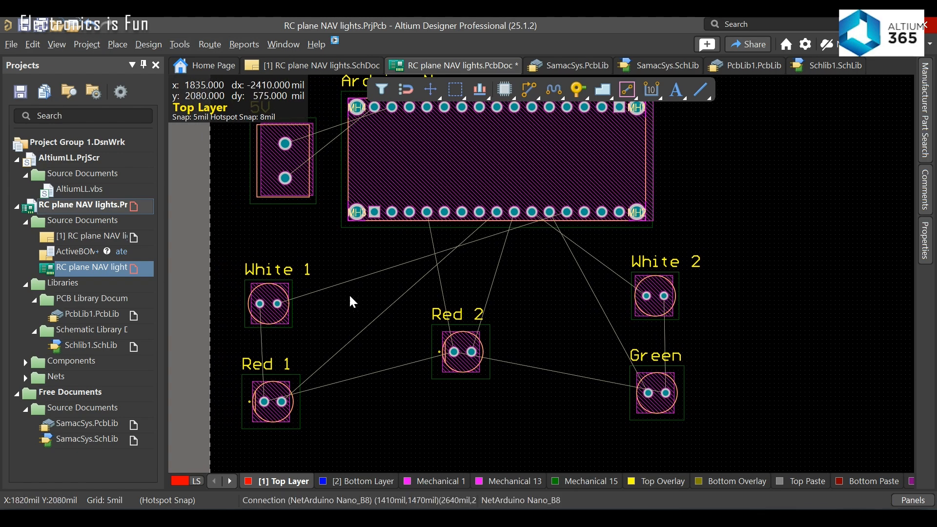
{"action": "left_click_drag", "start_coordinate": [648, 400], "coordinate": [652, 409]}
{"action": "left_click_drag", "start_coordinate": [652, 306], "coordinate": [650, 318]}
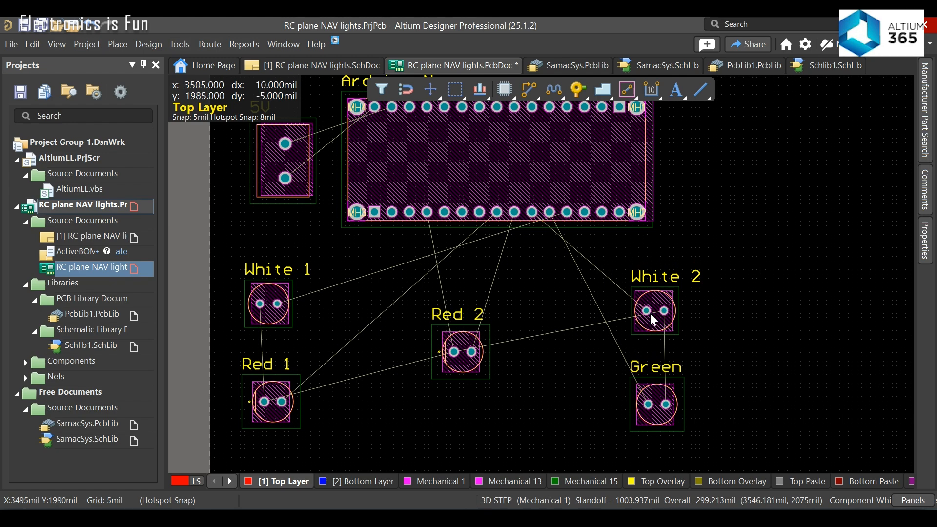
{"action": "left_click_drag", "start_coordinate": [657, 318], "coordinate": [675, 309]}
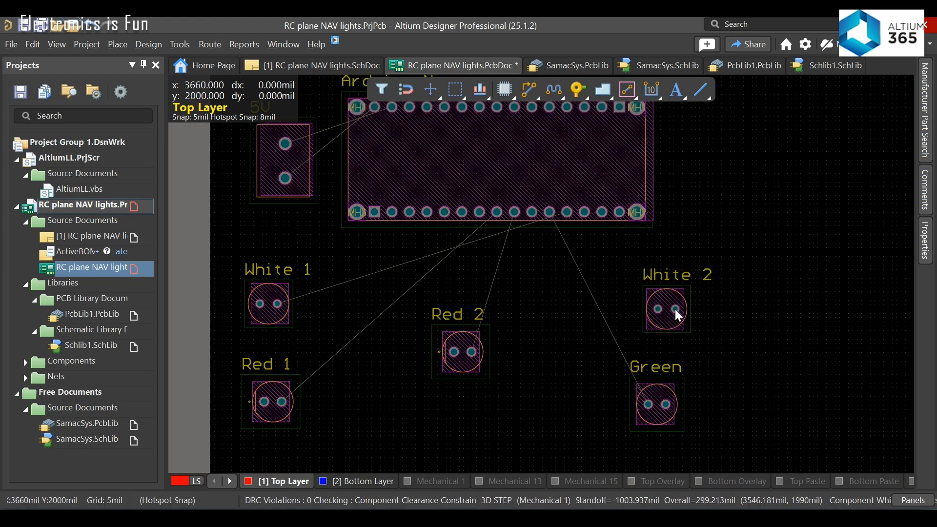
{"action": "left_click_drag", "start_coordinate": [656, 412], "coordinate": [665, 405]}
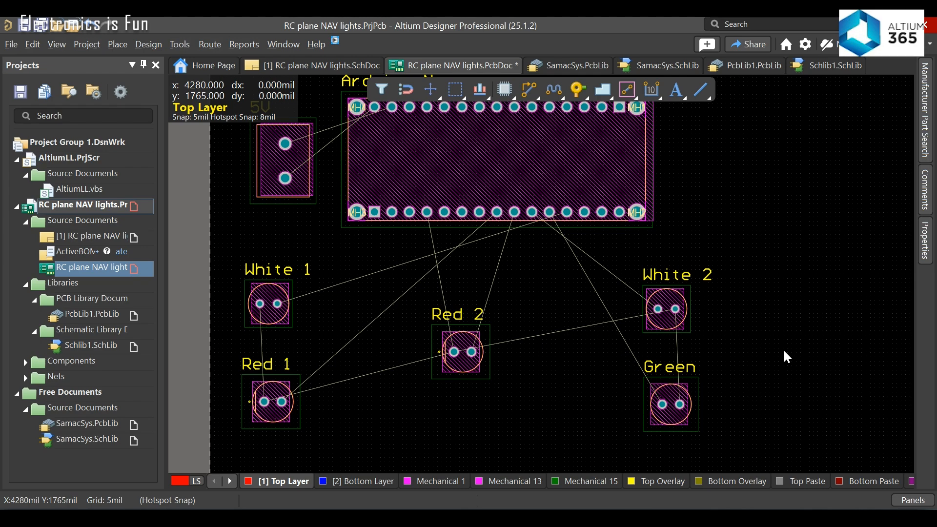
Step: Save the RC plane NAV lights PCB document
{"action": "scroll", "coordinate": [520, 400], "scroll_direction": "down", "scroll_amount": 1, "text": "ctrl"}
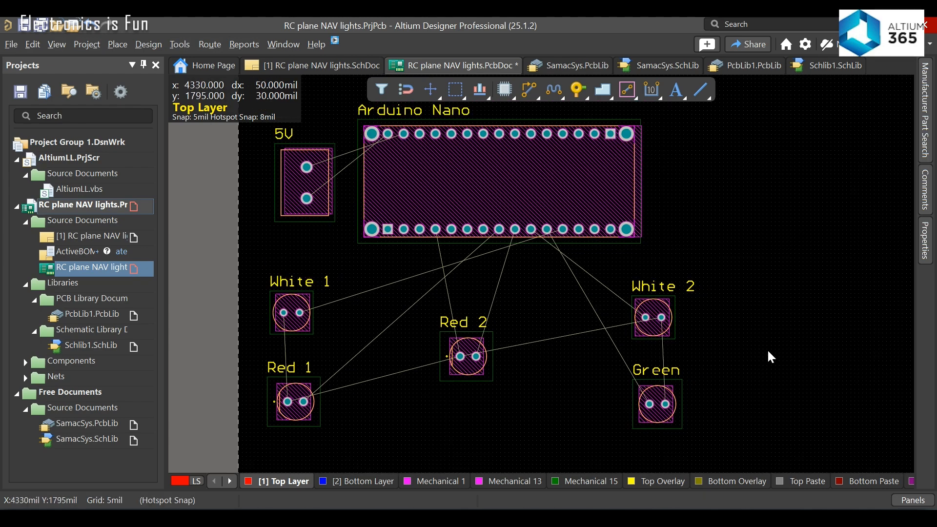
{"action": "right_click_drag", "start_coordinate": [755, 335], "coordinate": [722, 432]}
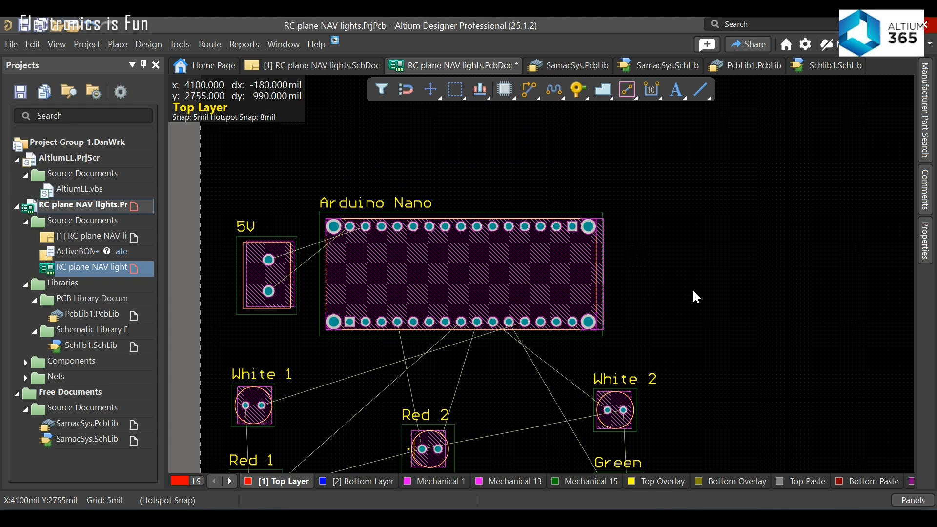
{"action": "right_click_drag", "start_coordinate": [693, 292], "coordinate": [686, 324]}
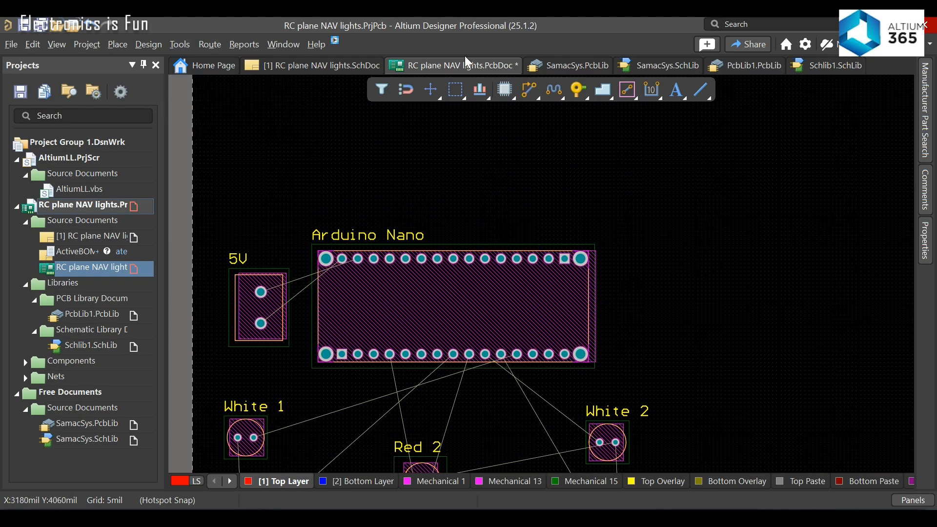
{"action": "key", "text": "ctrl+s"}
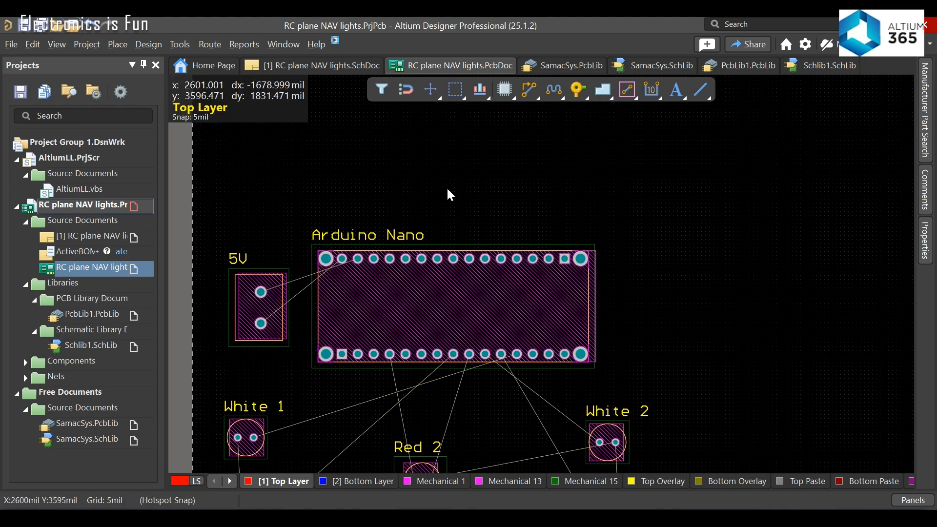
Step: Check the 5V connector's wiring in the schematic, and place a Top Layer text string below the connector on the PCB
{"action": "left_click", "coordinate": [342, 72]}
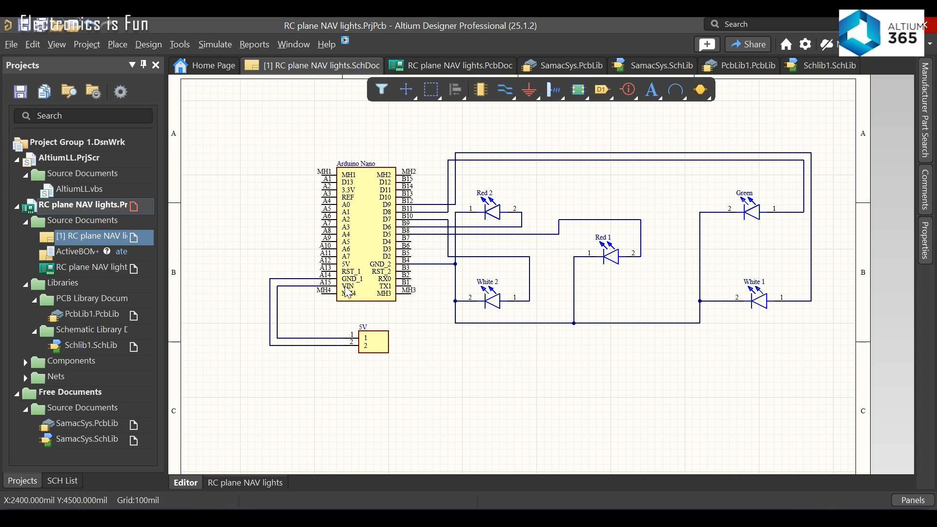
{"action": "left_click", "coordinate": [438, 66]}
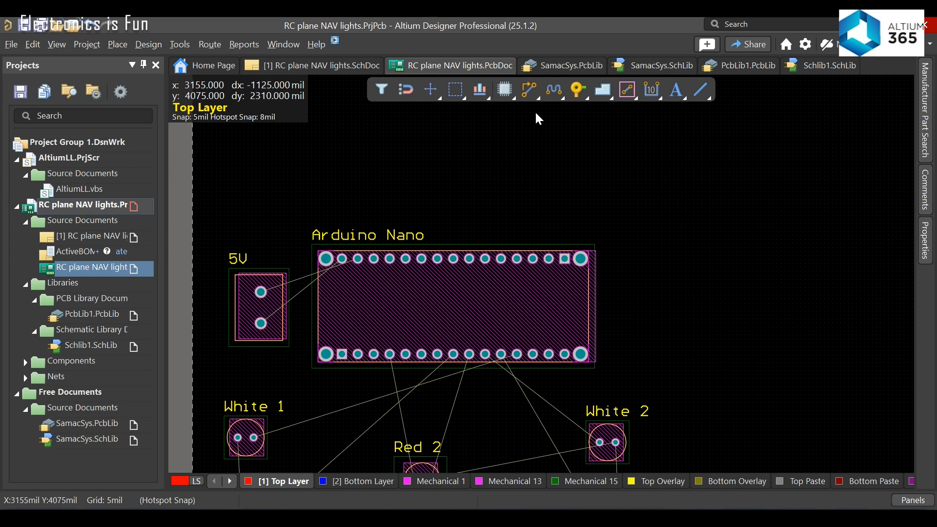
{"action": "left_click", "coordinate": [676, 92]}
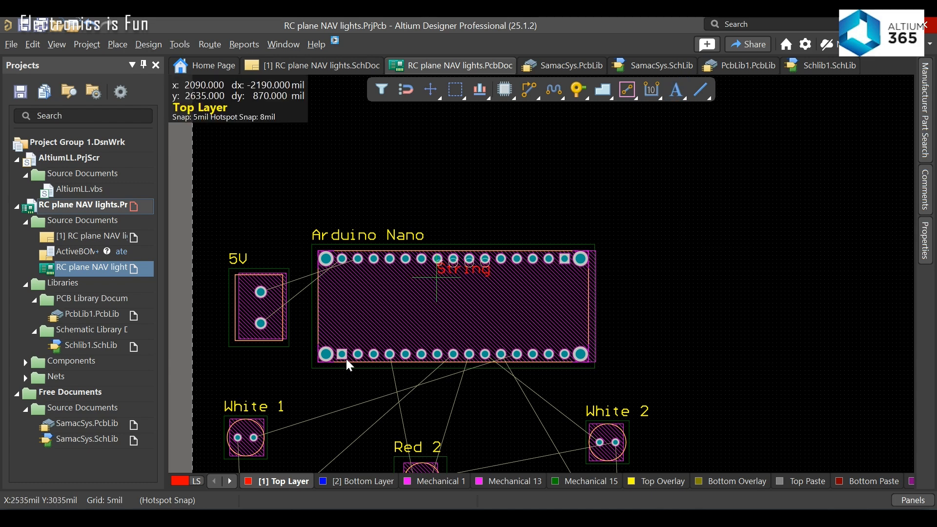
{"action": "left_click", "coordinate": [239, 367]}
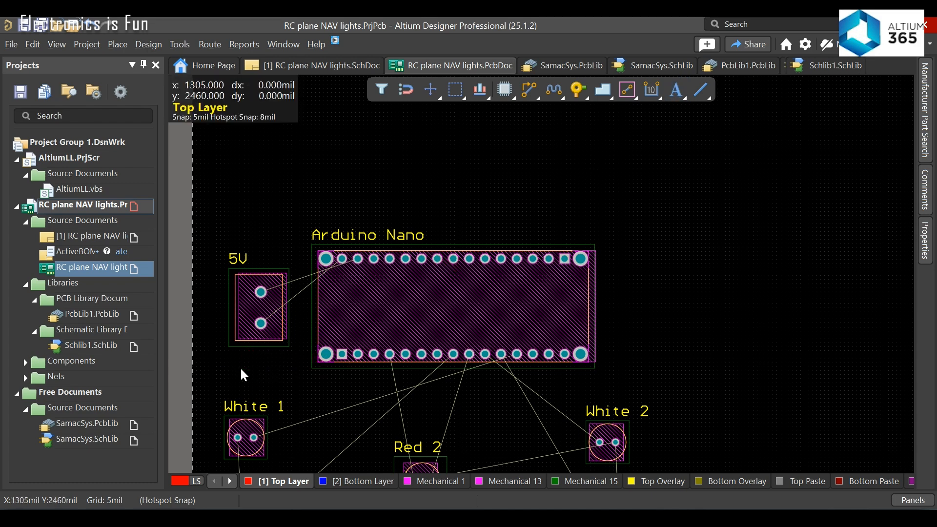
{"action": "right_click", "coordinate": [332, 388]}
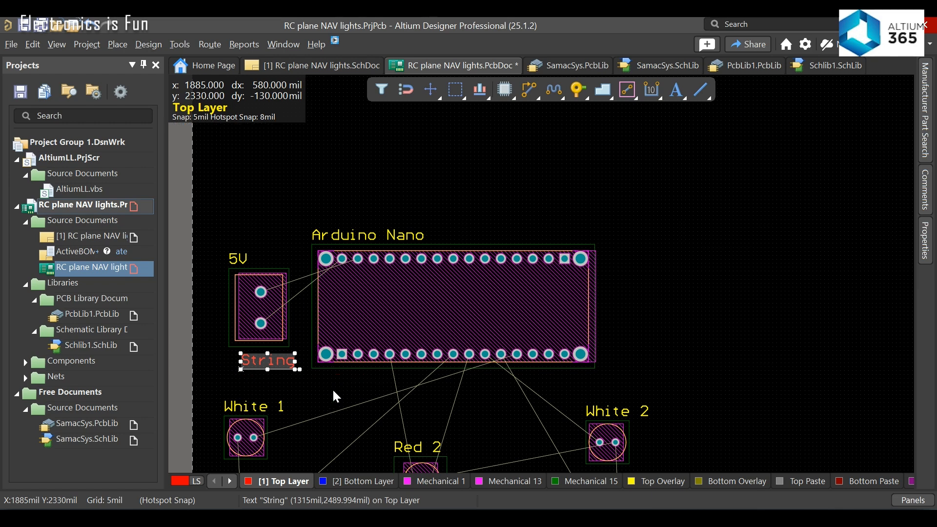
Step: Change the string below the 5V connector to "V+" and centre it under the connector's pads
{"action": "double_click", "coordinate": [267, 360]}
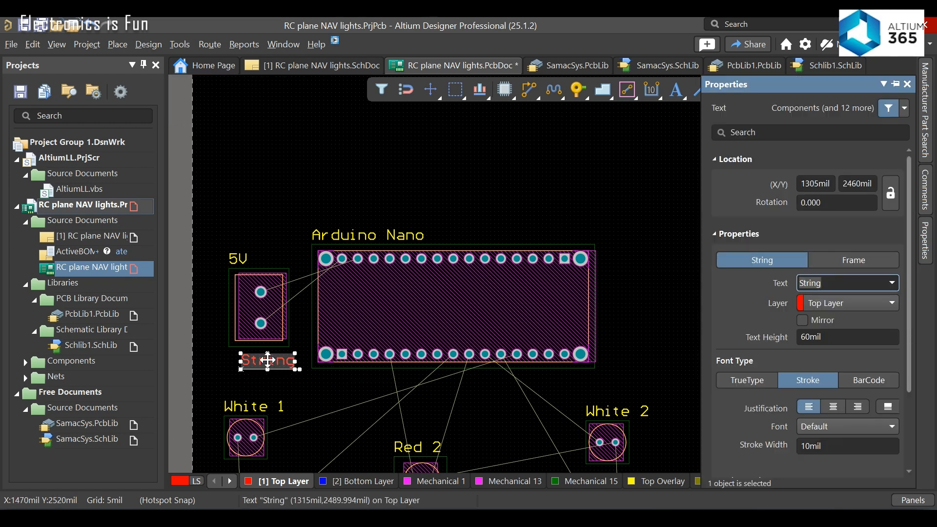
{"action": "left_click", "coordinate": [525, 159]}
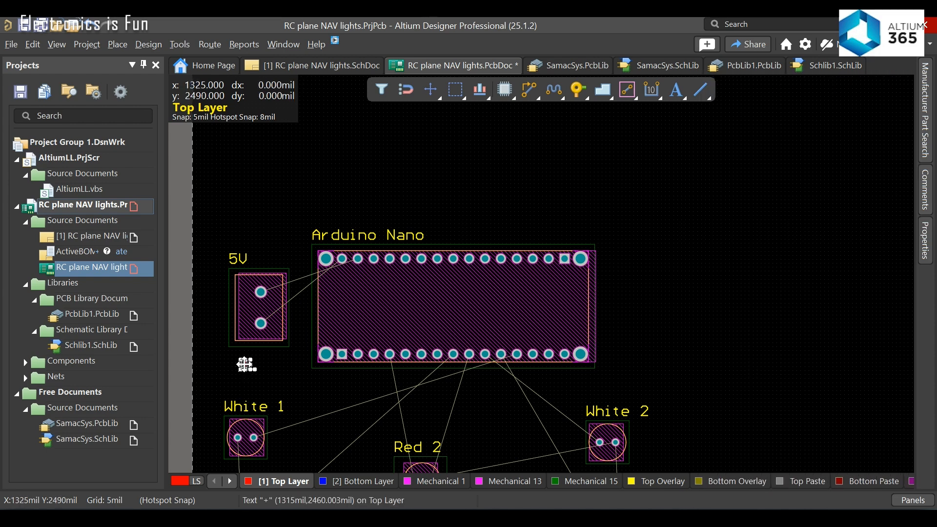
{"action": "left_click", "coordinate": [246, 364]}
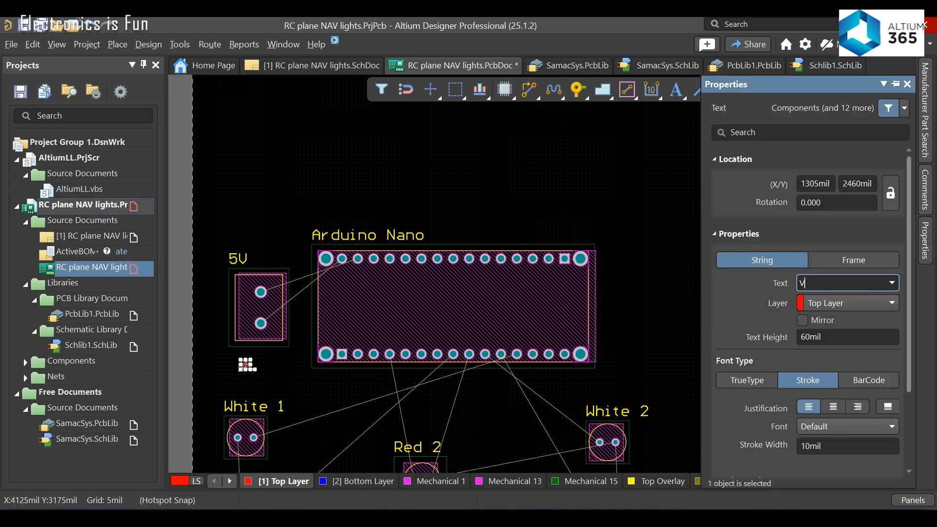
{"action": "left_click", "coordinate": [626, 224]}
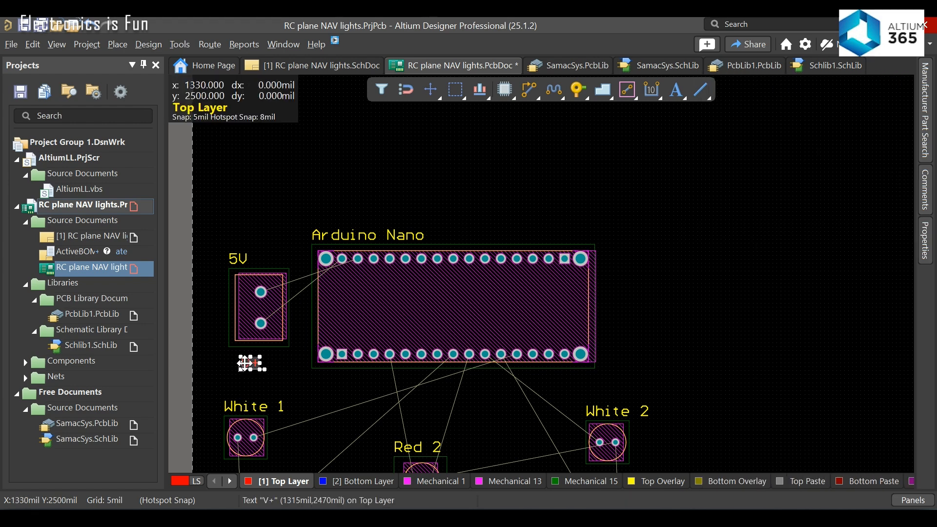
{"action": "left_click", "coordinate": [250, 367]}
{"action": "left_click_drag", "start_coordinate": [252, 370], "coordinate": [251, 367]}
{"action": "left_click", "coordinate": [219, 379]}
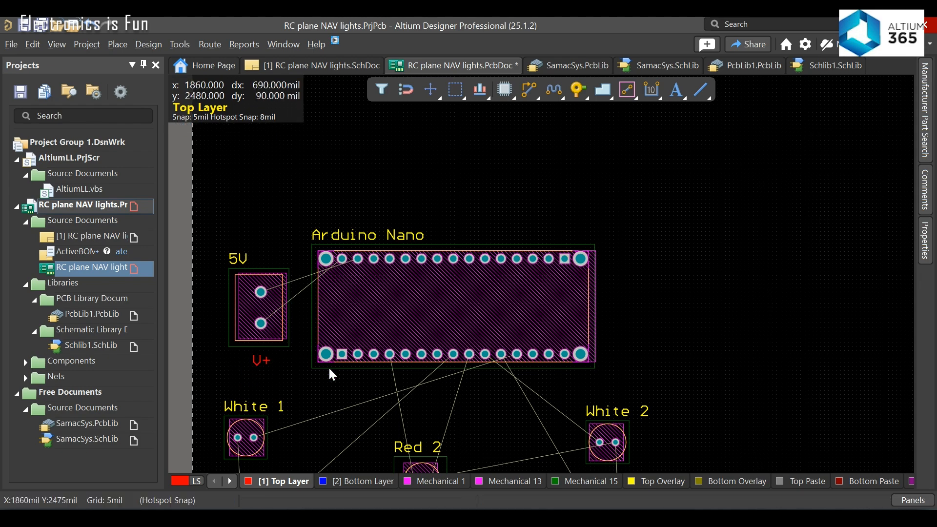
Step: Place Top Layer text strings to the right of White 1, Red 1, White 2 and Green, and one to the left of Red 2
{"action": "right_click_drag", "start_coordinate": [649, 315], "coordinate": [648, 190]}
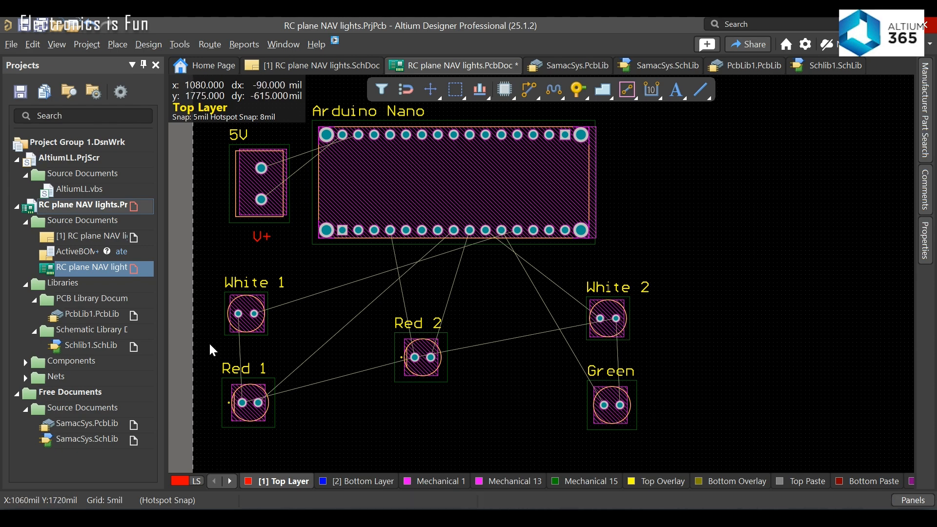
{"action": "left_click", "coordinate": [680, 91]}
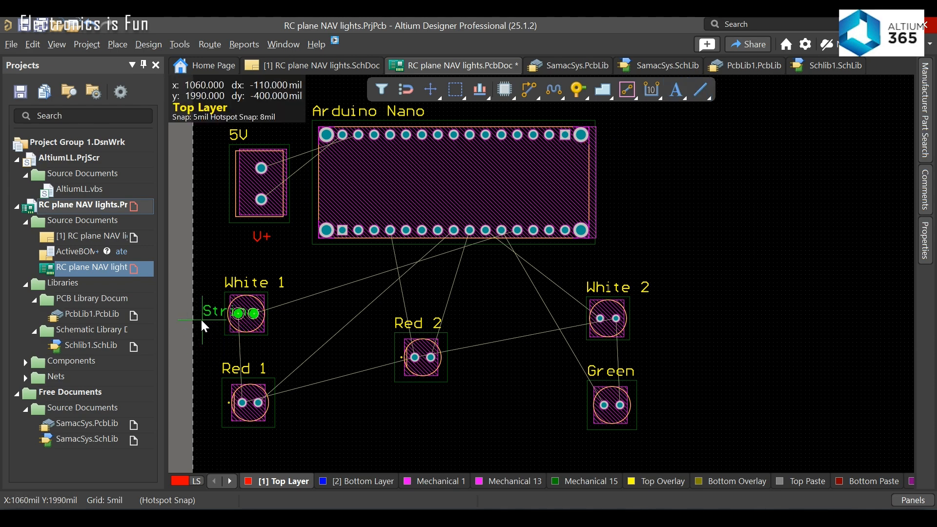
{"action": "left_click", "coordinate": [281, 324]}
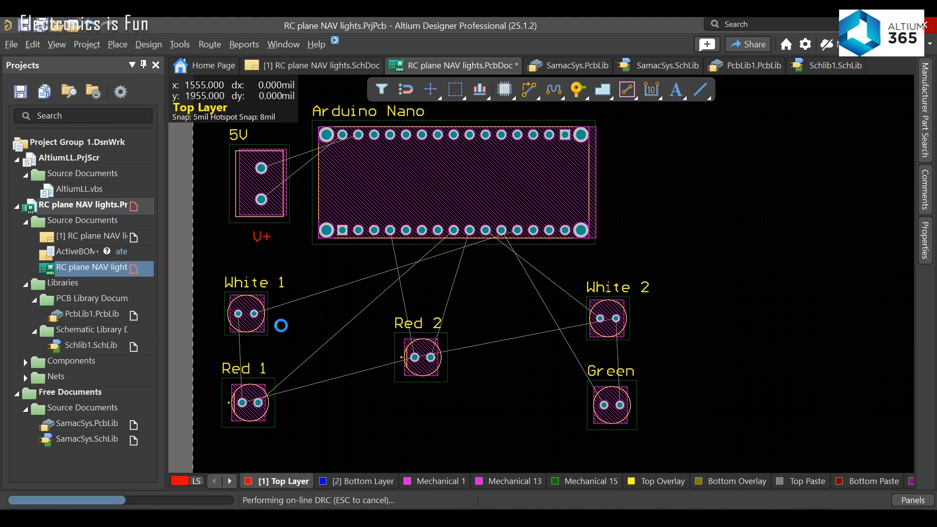
{"action": "key", "text": "Escape"}
{"action": "left_click", "coordinate": [288, 415]}
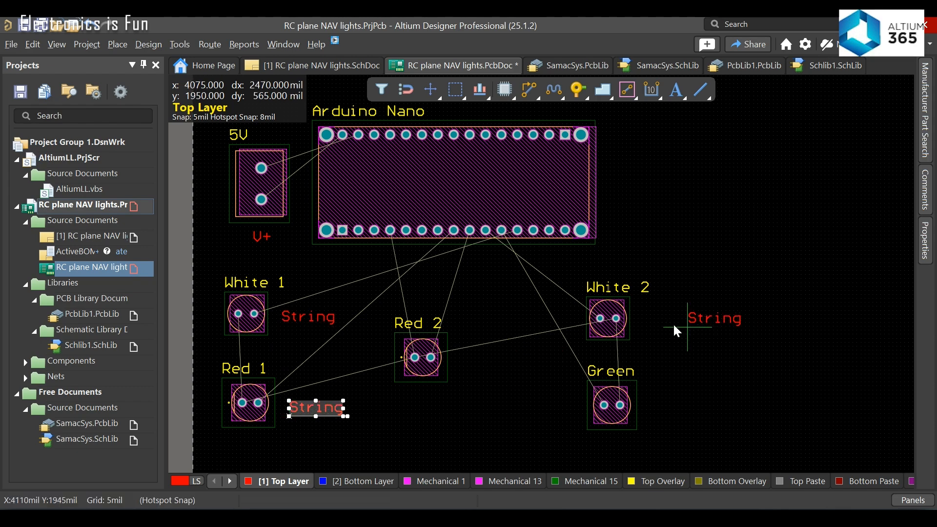
{"action": "left_click", "coordinate": [643, 326]}
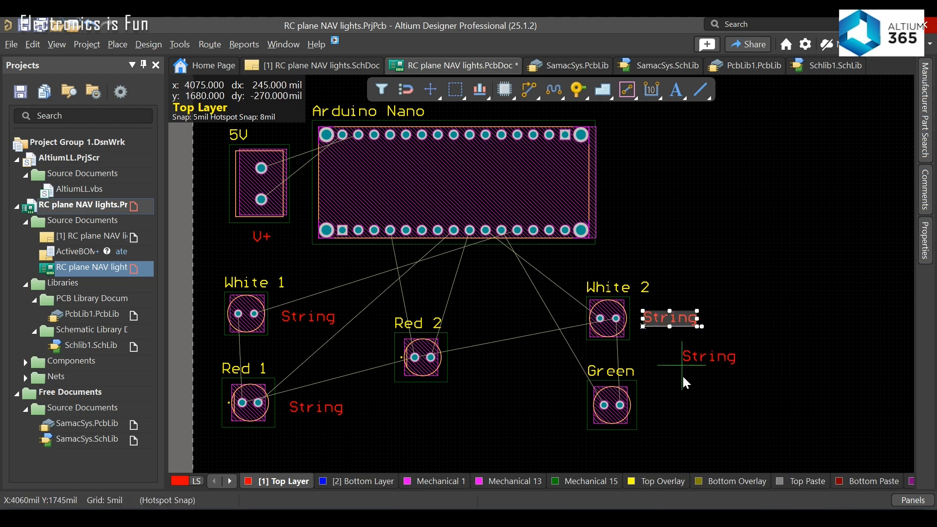
{"action": "left_click", "coordinate": [653, 418]}
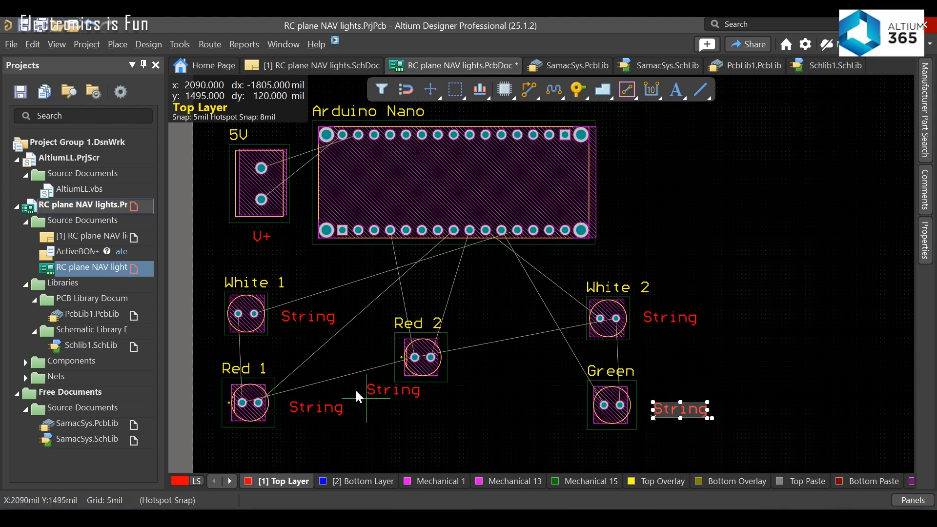
{"action": "left_click", "coordinate": [340, 363]}
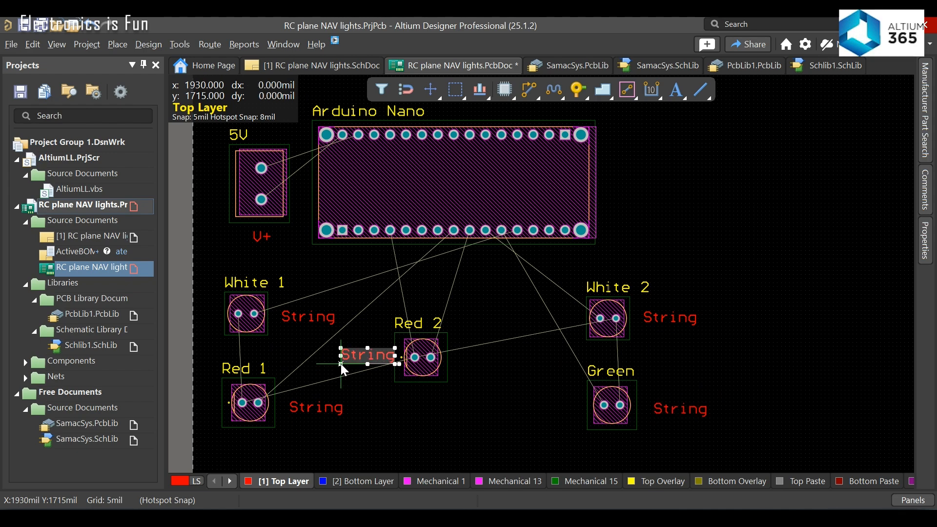
{"action": "right_click", "coordinate": [627, 267]}
Step: Change the text string beside White 1 to "-" and move it to the LED's left side, level with its pads
{"action": "left_click", "coordinate": [306, 320]}
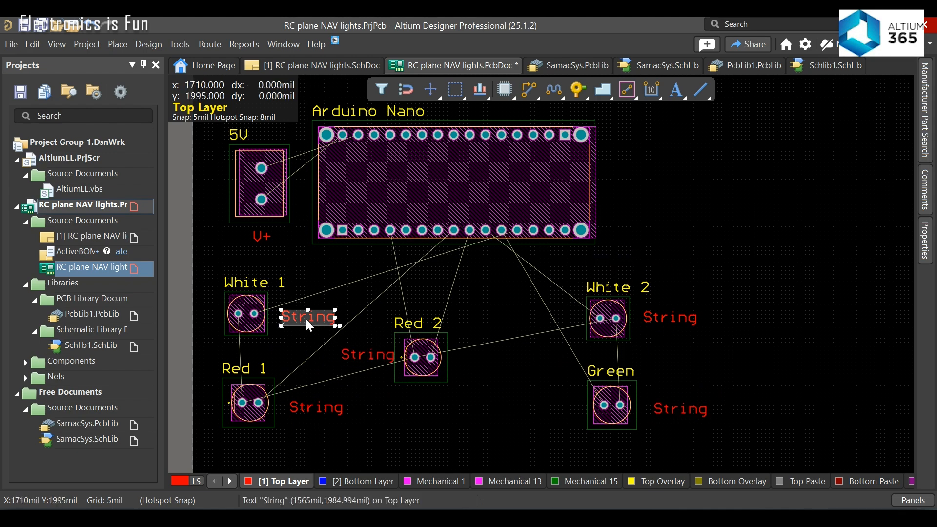
{"action": "double_click", "coordinate": [307, 319]}
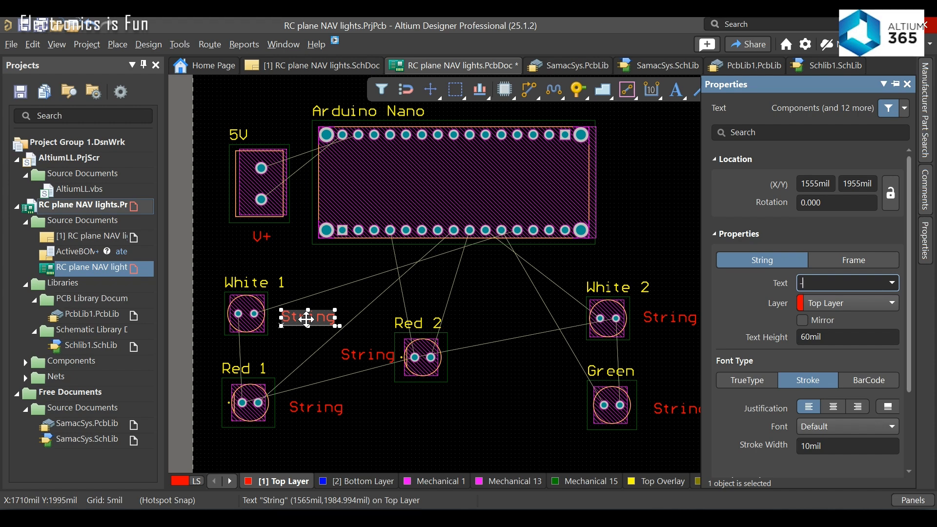
{"action": "left_click", "coordinate": [494, 292]}
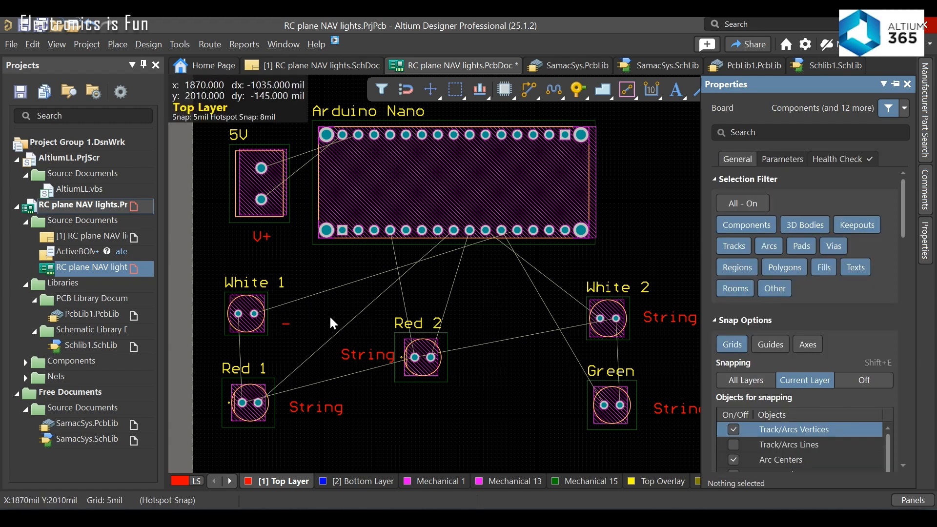
{"action": "left_click", "coordinate": [286, 325]}
{"action": "left_click_drag", "start_coordinate": [286, 325], "coordinate": [208, 313]}
{"action": "left_click", "coordinate": [294, 325]}
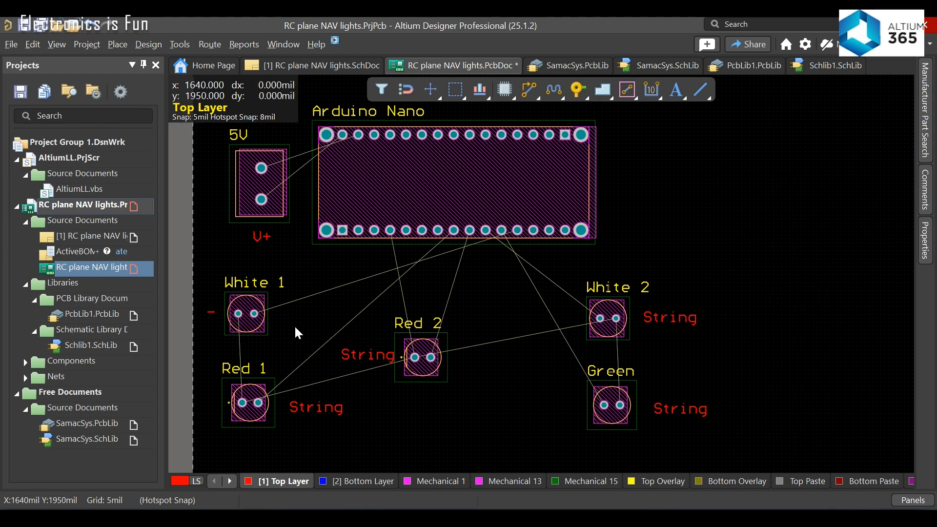
Step: Change the text string beside Red 1 to "-" and move it to the LED's left side, level with its pads
{"action": "left_click", "coordinate": [313, 407]}
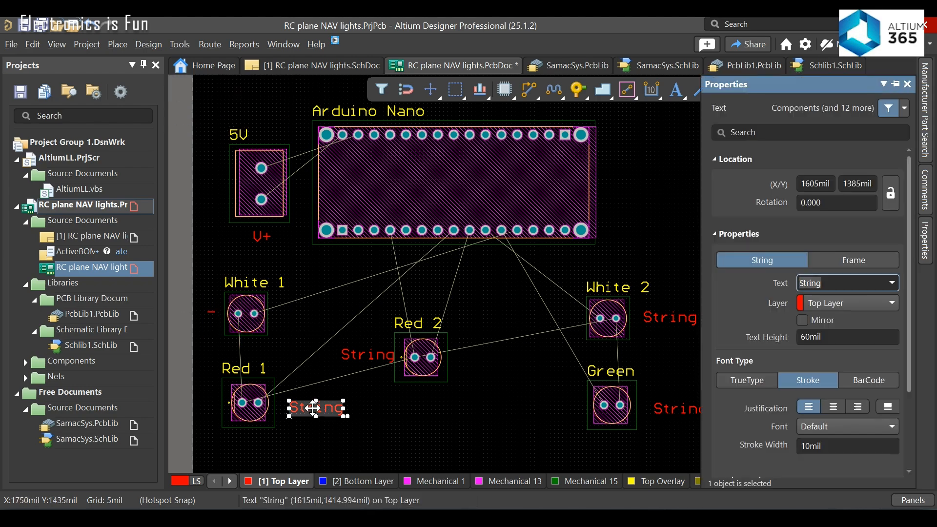
{"action": "left_click", "coordinate": [636, 193]}
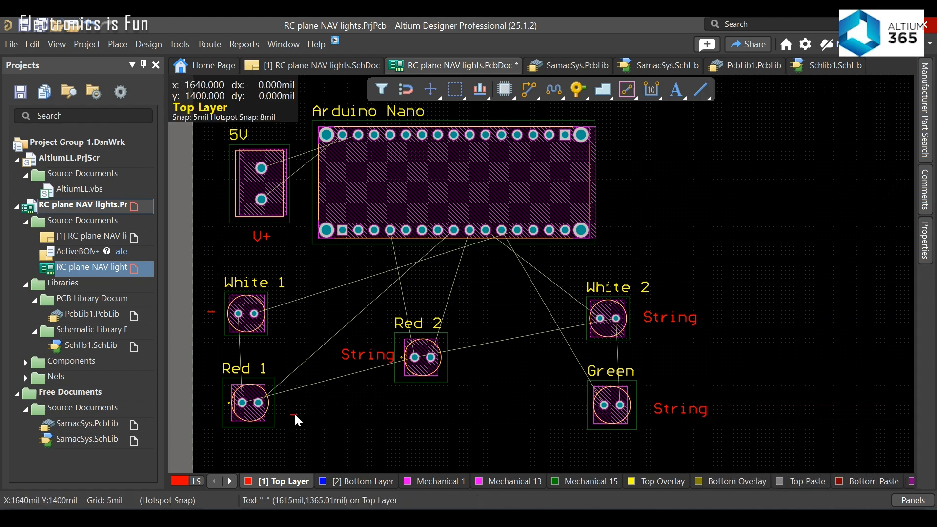
{"action": "left_click_drag", "start_coordinate": [294, 414], "coordinate": [208, 403]}
{"action": "left_click", "coordinate": [340, 422]}
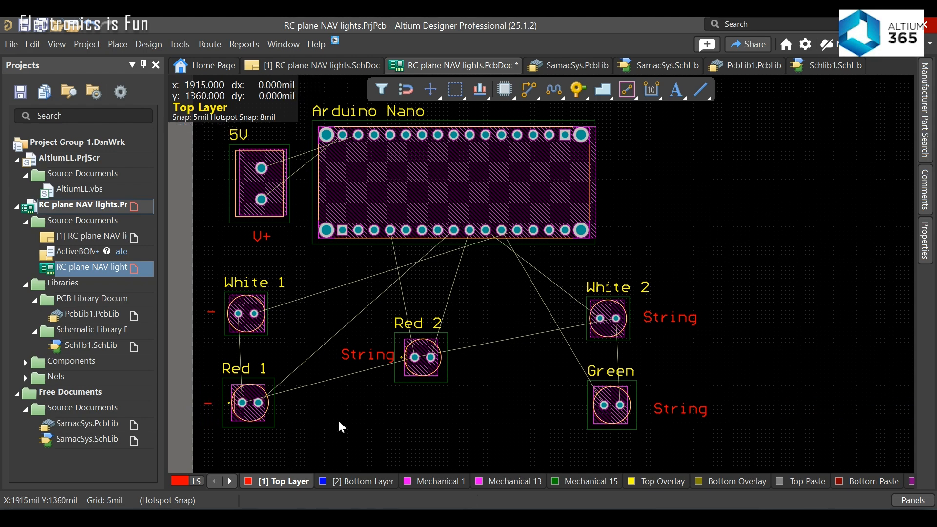
Step: Change the text string beside Red 2 to "-" and move it closer to the LED's left edge
{"action": "left_click", "coordinate": [367, 353]}
{"action": "type", "text": "-"}
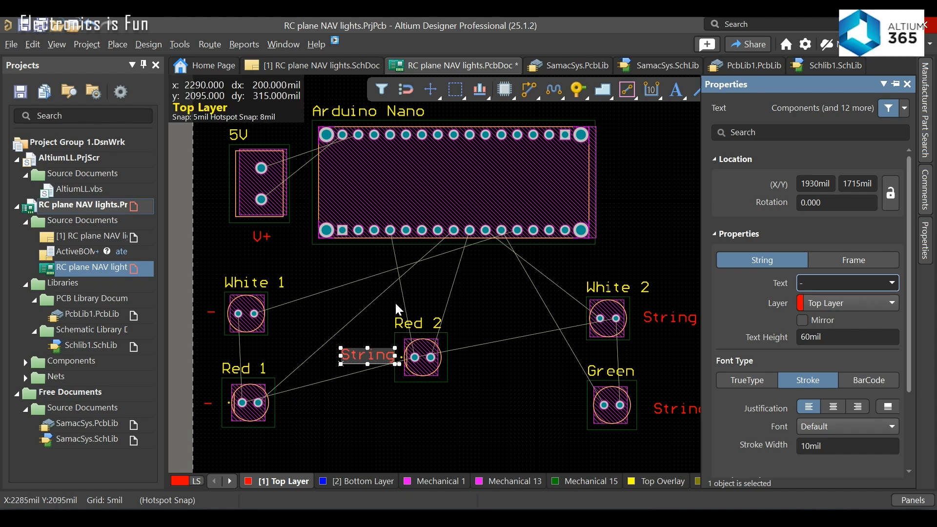
{"action": "left_click", "coordinate": [393, 349]}
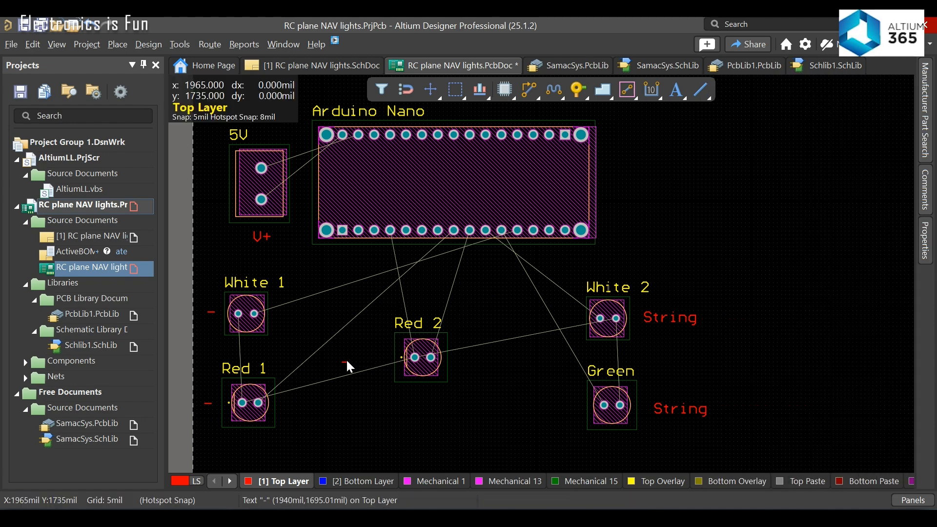
{"action": "left_click_drag", "start_coordinate": [346, 362], "coordinate": [375, 360]}
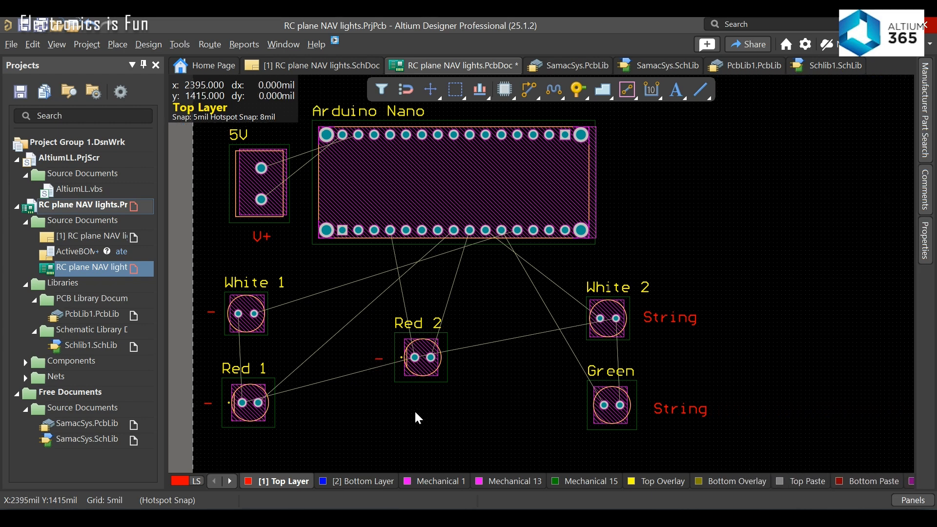
Step: Change the text string beside White 2 to "-" and align it with the pads on the LED's right side
{"action": "left_click", "coordinate": [667, 316]}
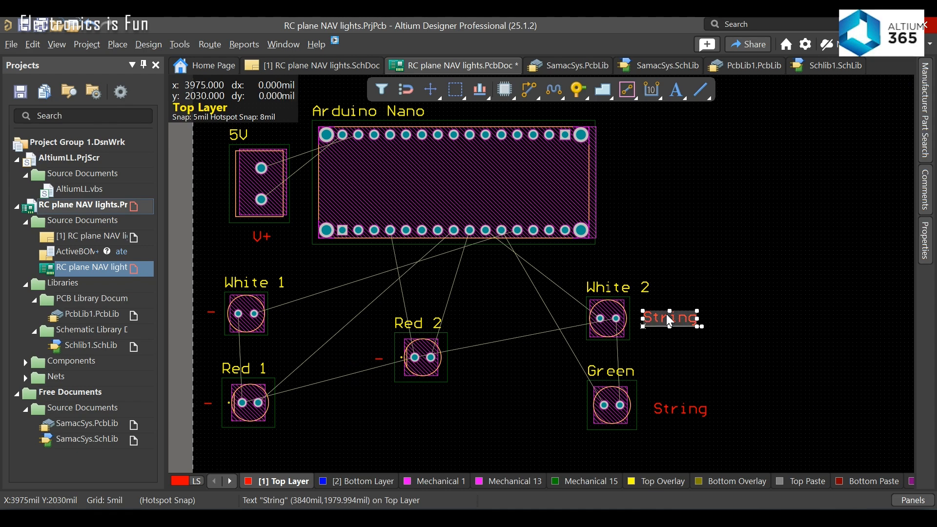
{"action": "double_click", "coordinate": [668, 317]}
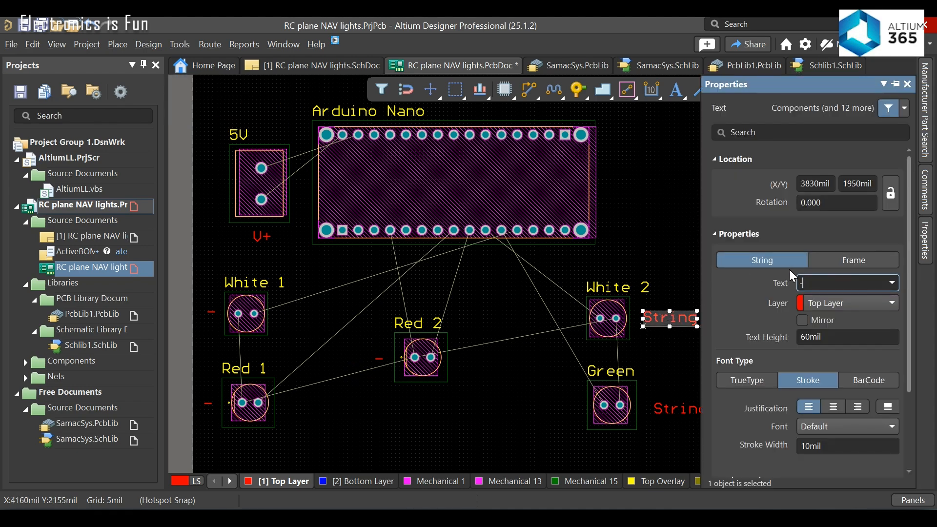
{"action": "left_click", "coordinate": [611, 228]}
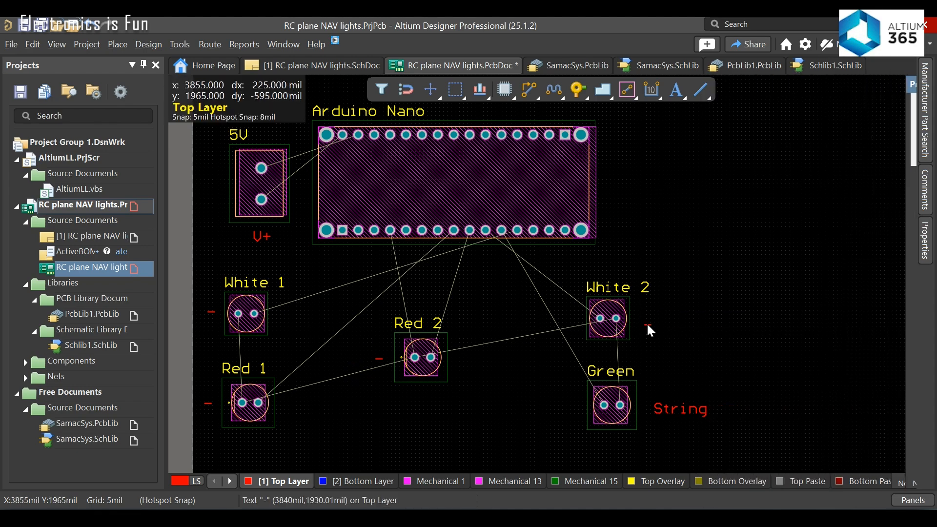
{"action": "left_click", "coordinate": [647, 324]}
{"action": "left_click_drag", "start_coordinate": [648, 324], "coordinate": [642, 320]}
{"action": "left_click", "coordinate": [683, 303]}
Step: Change the text string beside the Green LED to "-" and align it with the pads on the LED's right side
{"action": "left_click", "coordinate": [672, 409]}
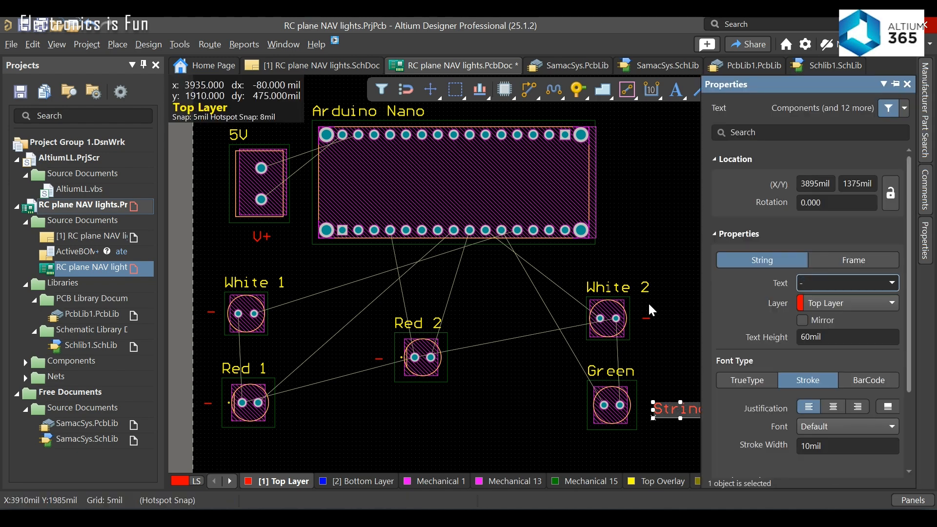
{"action": "left_click", "coordinate": [628, 227]}
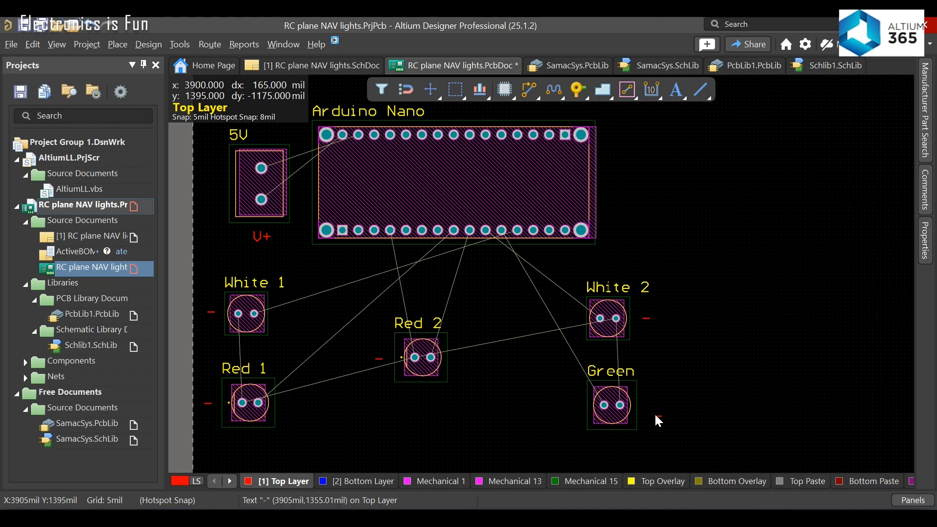
{"action": "left_click_drag", "start_coordinate": [656, 413], "coordinate": [646, 406]}
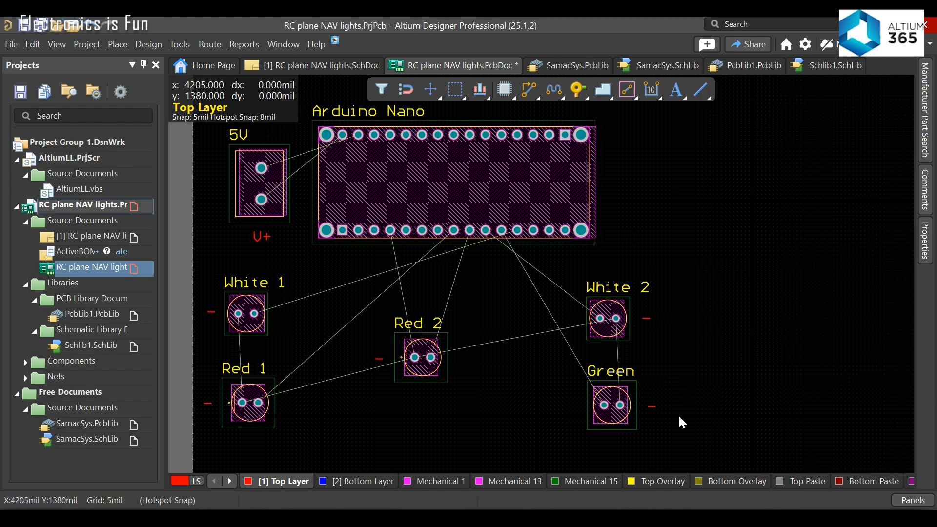
Step: Shift the Green LED slightly left under White 2 and move its "-" label closer to the LED
{"action": "left_click_drag", "start_coordinate": [607, 413], "coordinate": [601, 412]}
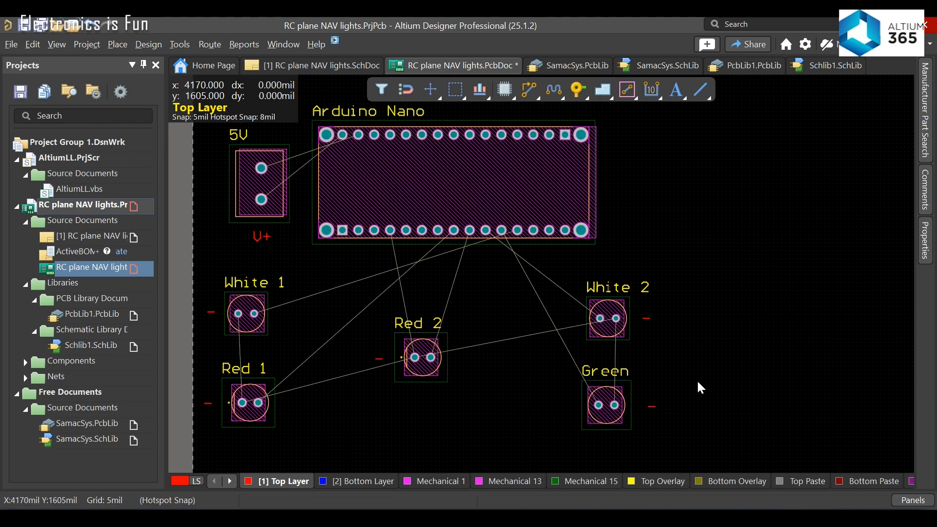
{"action": "left_click", "coordinate": [651, 407]}
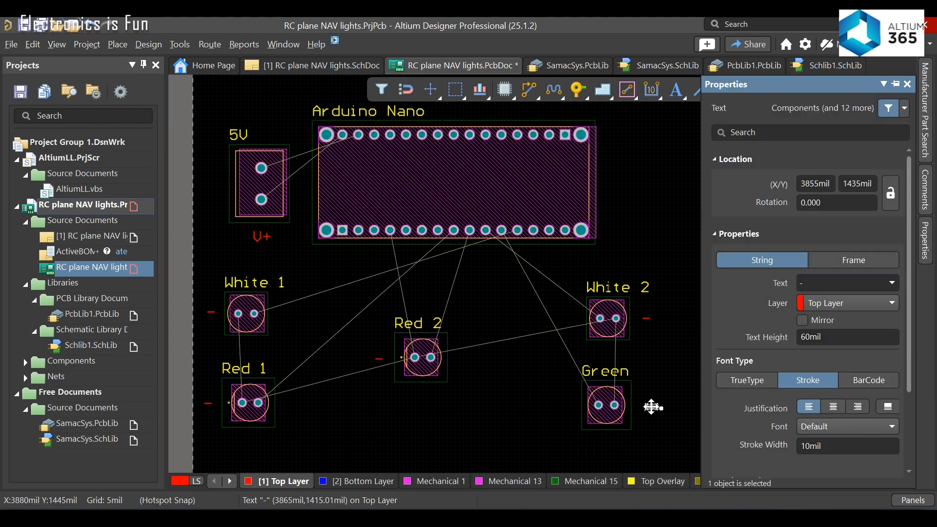
{"action": "left_click_drag", "start_coordinate": [651, 406], "coordinate": [642, 407]}
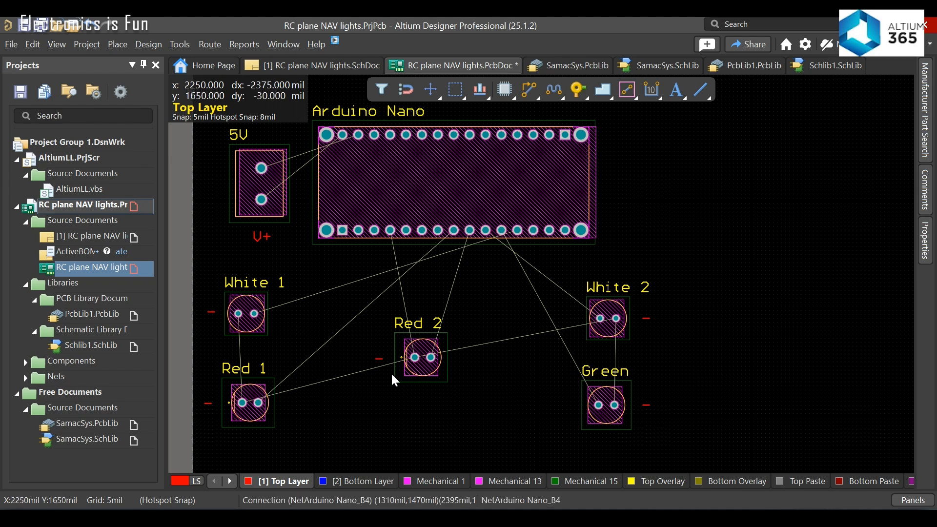
Step: Place text strings to the right of White 1, Red 1 and Red 2, and to the left of White 2 and Green
{"action": "left_click", "coordinate": [673, 90]}
{"action": "left_click", "coordinate": [277, 323]}
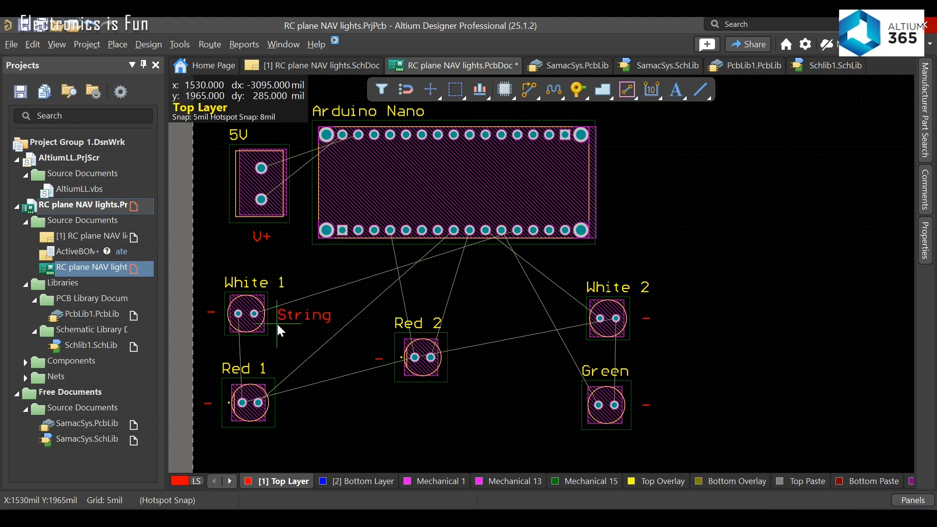
{"action": "left_click", "coordinate": [280, 412]}
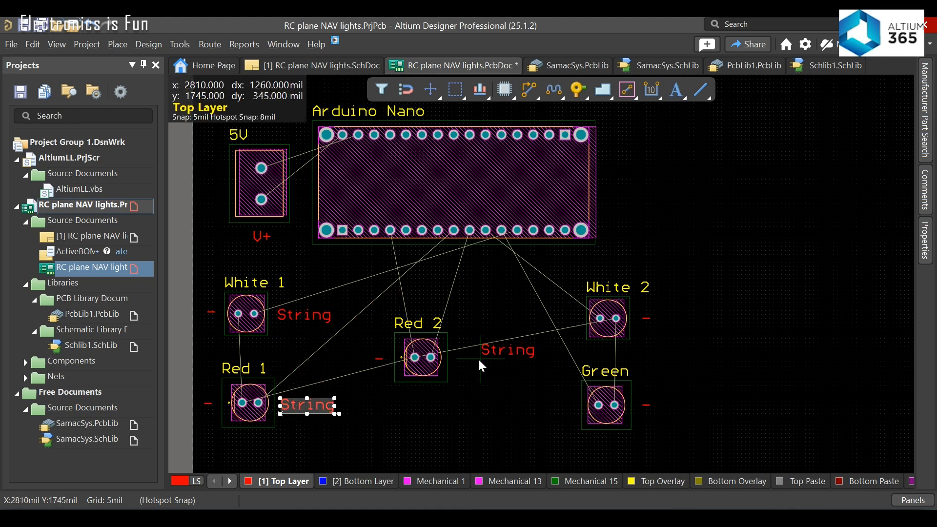
{"action": "left_click", "coordinate": [455, 370]}
{"action": "left_click", "coordinate": [534, 323]}
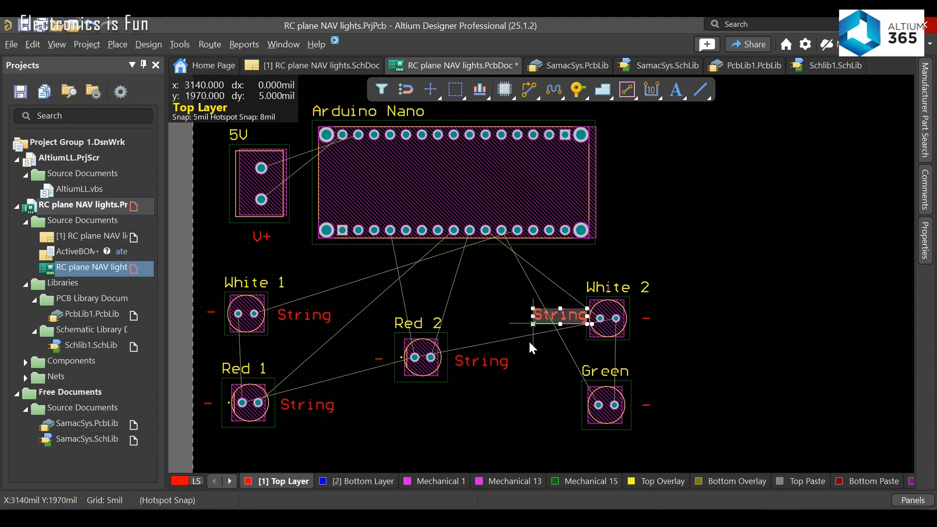
{"action": "left_click", "coordinate": [526, 416]}
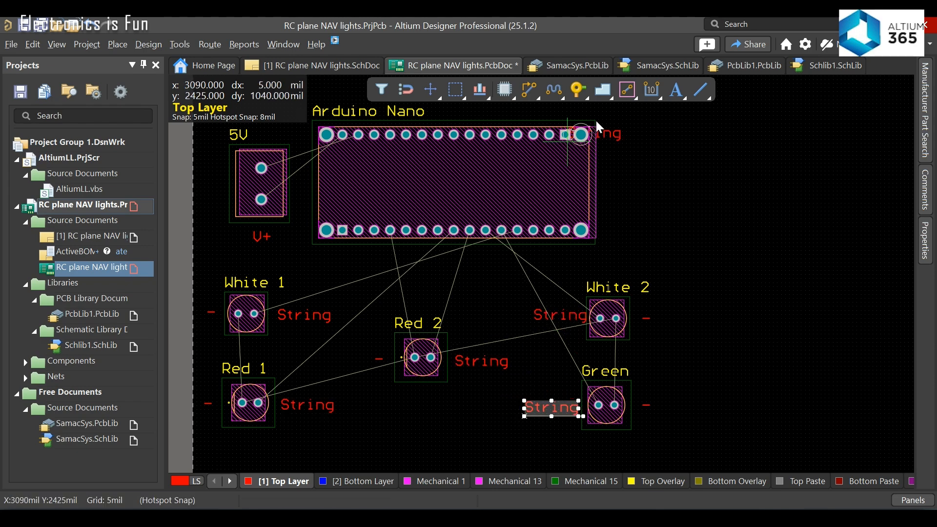
{"action": "key", "text": "Escape"}
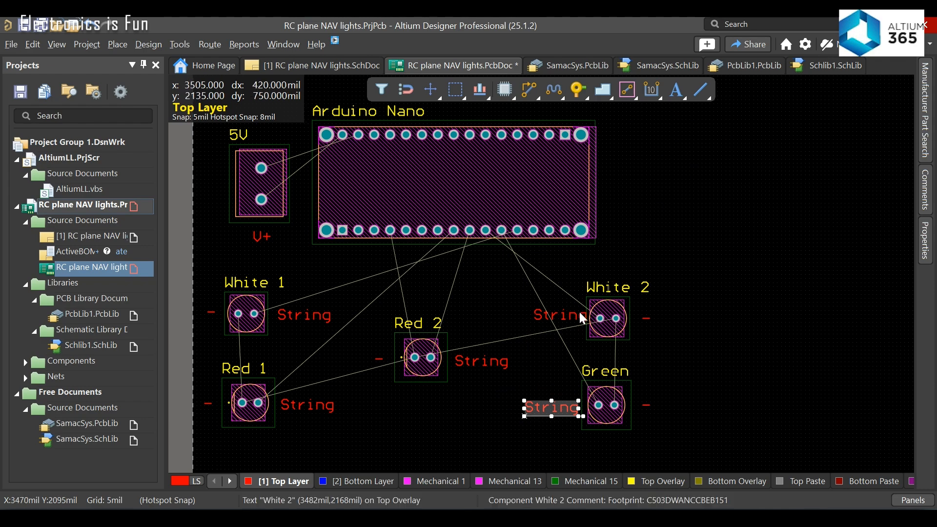
Step: Change the new text string beside White 1 to "+", set it level with the pads, and nudge the LED's "-" label
{"action": "double_click", "coordinate": [309, 318]}
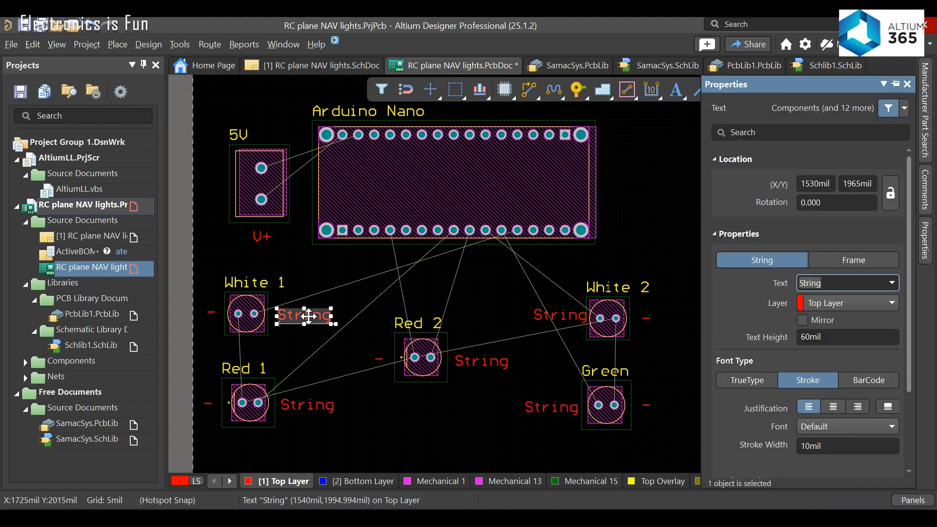
{"action": "type", "text": "+"}
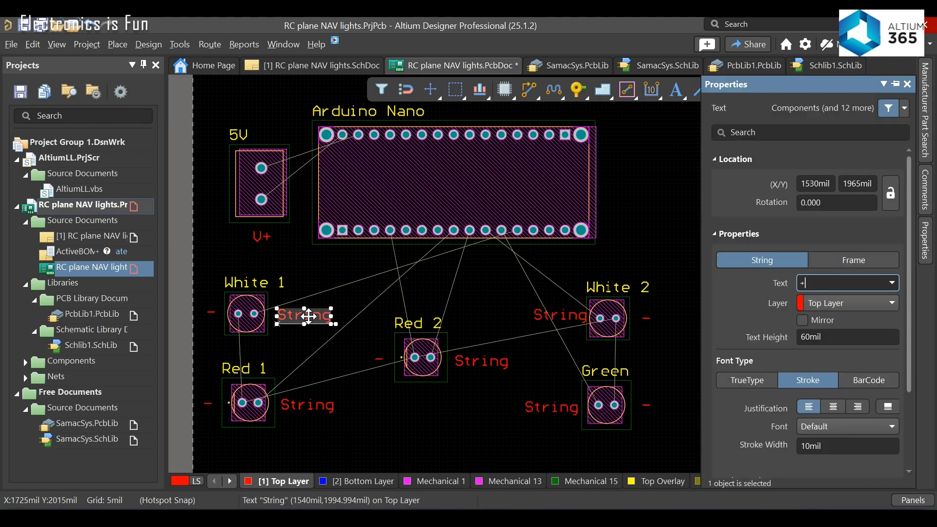
{"action": "key", "text": "Return"}
{"action": "left_click", "coordinate": [488, 299]}
{"action": "left_click_drag", "start_coordinate": [282, 319], "coordinate": [276, 322]}
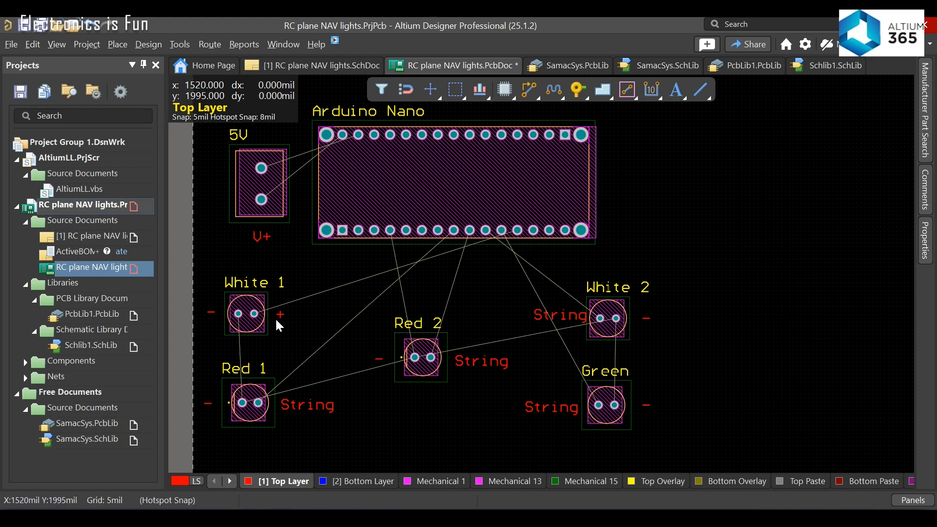
{"action": "left_click", "coordinate": [211, 313]}
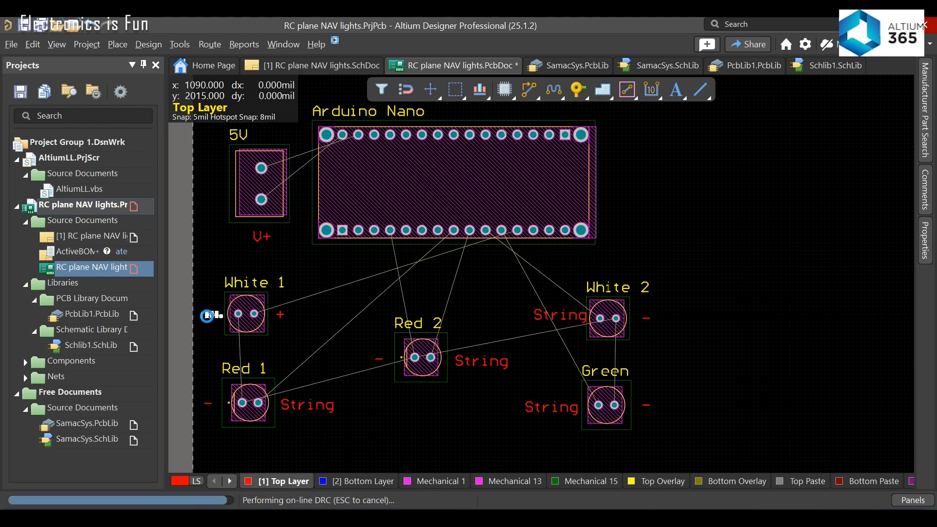
Step: Change the text string on Red 1's right side to "+" and align it with the LED's pads
{"action": "left_click", "coordinate": [316, 405]}
{"action": "double_click", "coordinate": [317, 405]}
{"action": "type", "text": "+"}
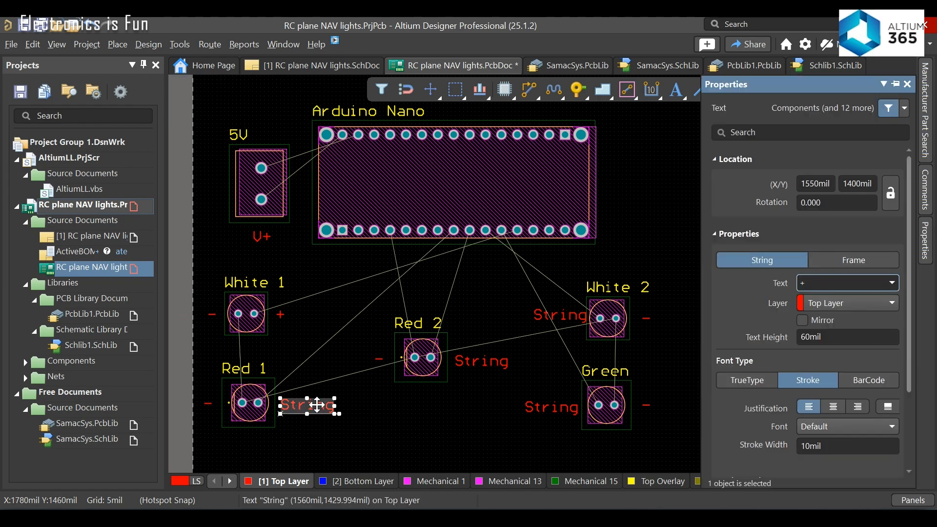
{"action": "left_click", "coordinate": [406, 418]}
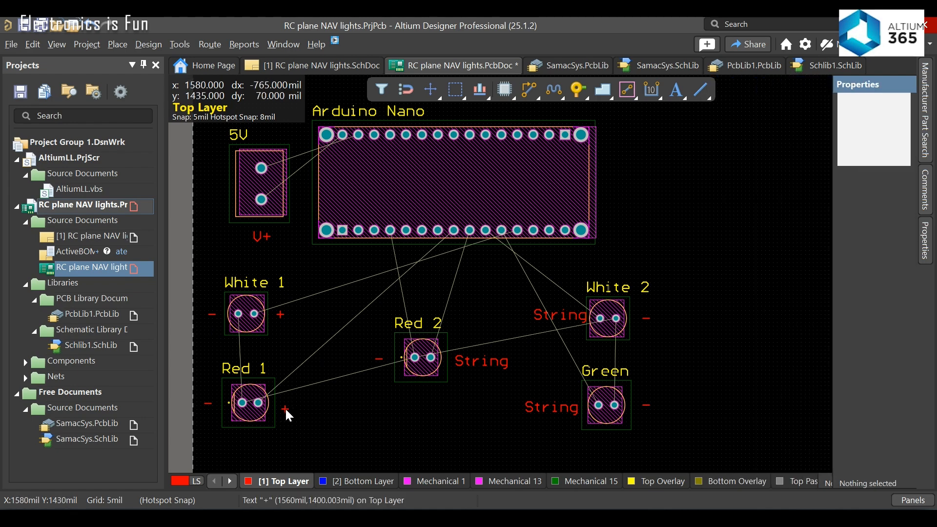
{"action": "left_click_drag", "start_coordinate": [285, 408], "coordinate": [282, 407]}
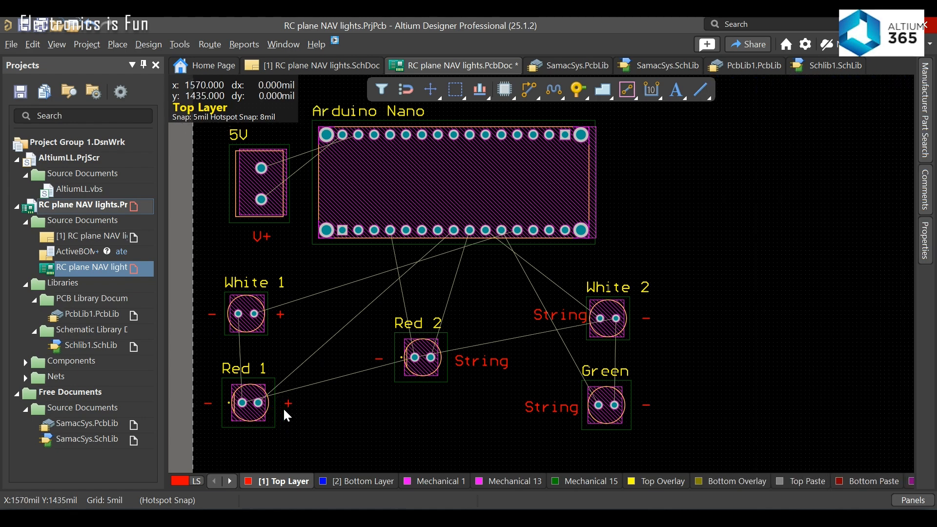
Step: Change the text string on Red 2's right side to "+" and align it with the LED's pads
{"action": "double_click", "coordinate": [487, 360]}
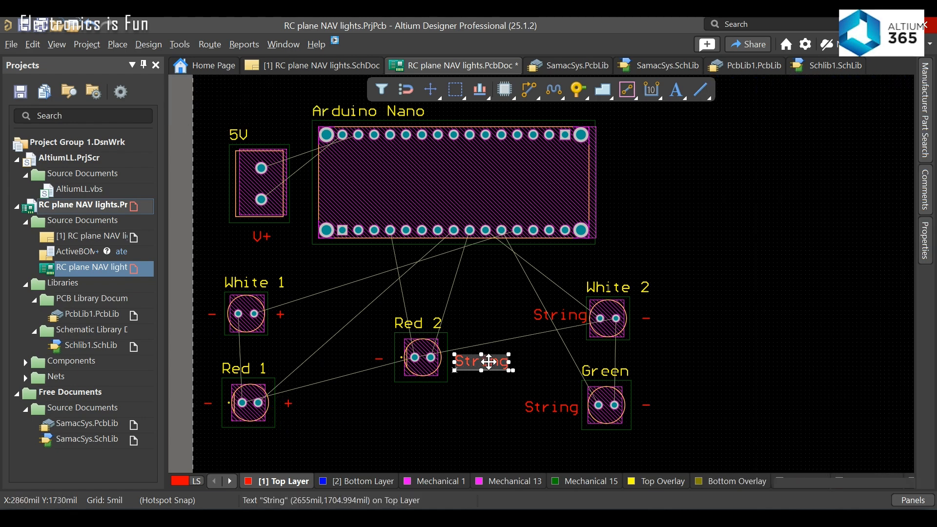
{"action": "type", "text": "+"}
{"action": "left_click", "coordinate": [458, 402]}
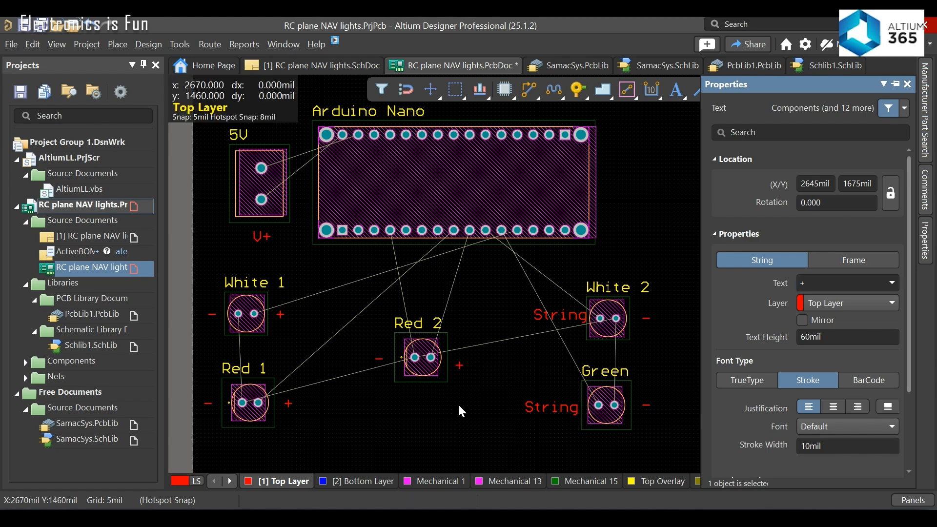
{"action": "left_click_drag", "start_coordinate": [457, 361], "coordinate": [457, 361]}
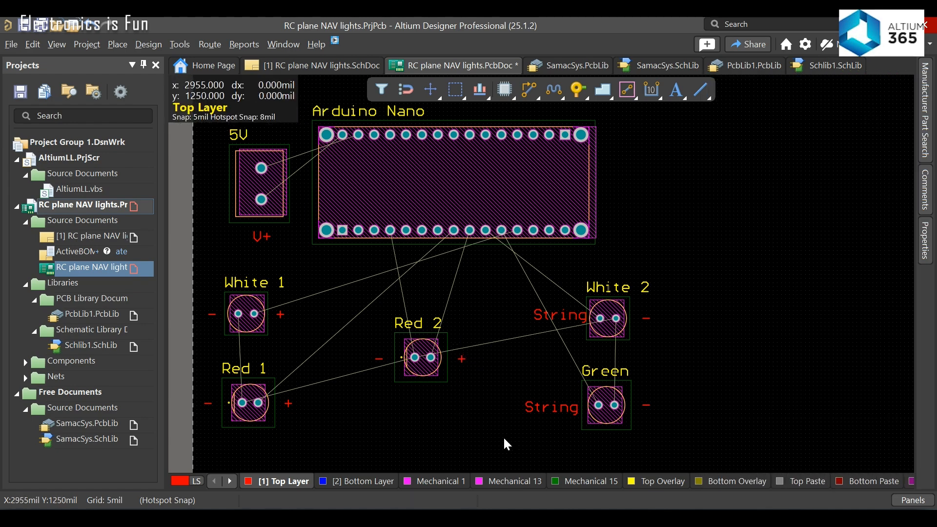
Step: Change the text string on White 2's left side to "+" and move it close to the LED, level with its pads
{"action": "double_click", "coordinate": [567, 315]}
{"action": "type", "text": "+"}
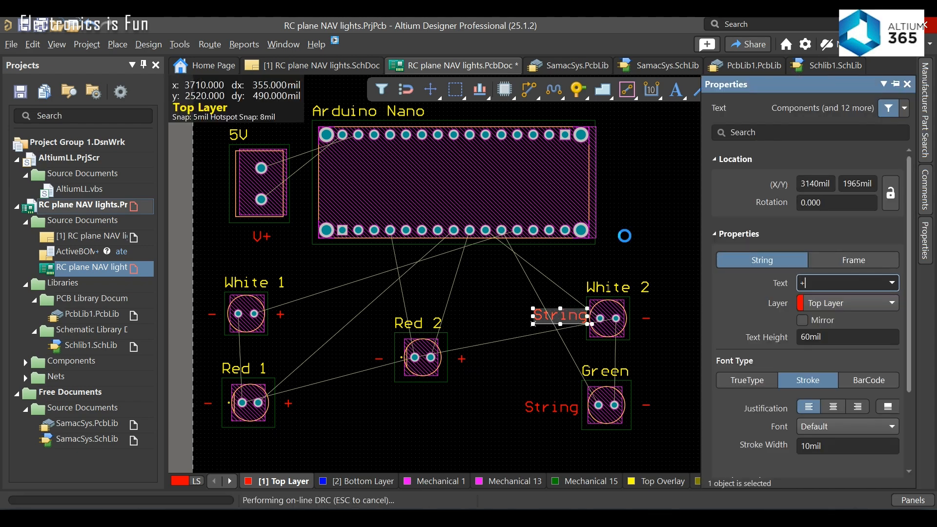
{"action": "left_click", "coordinate": [554, 314]}
{"action": "left_click_drag", "start_coordinate": [538, 320], "coordinate": [565, 322]}
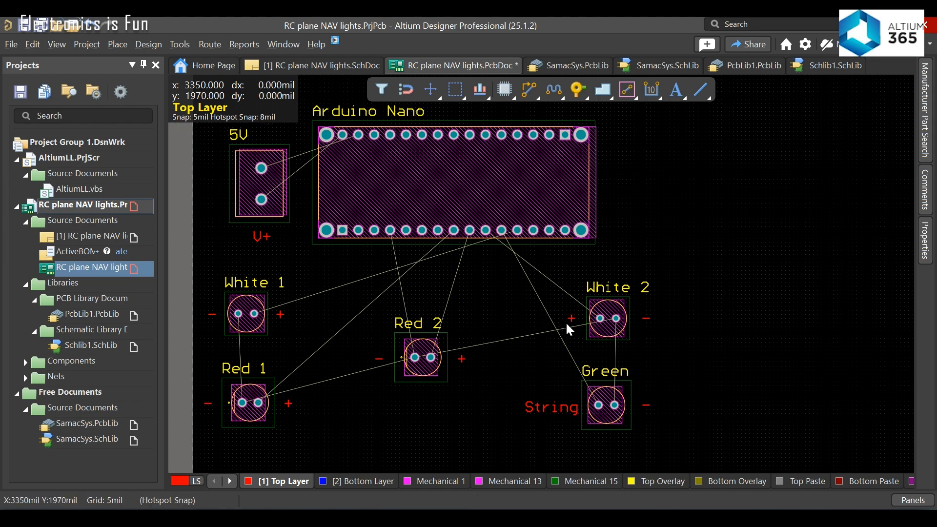
Step: Change the text string on the Green LED's left side to "+" and move it close to the LED, level with its pads
{"action": "double_click", "coordinate": [541, 407]}
{"action": "type", "text": "+"}
{"action": "left_click_drag", "start_coordinate": [542, 406], "coordinate": [564, 411]}
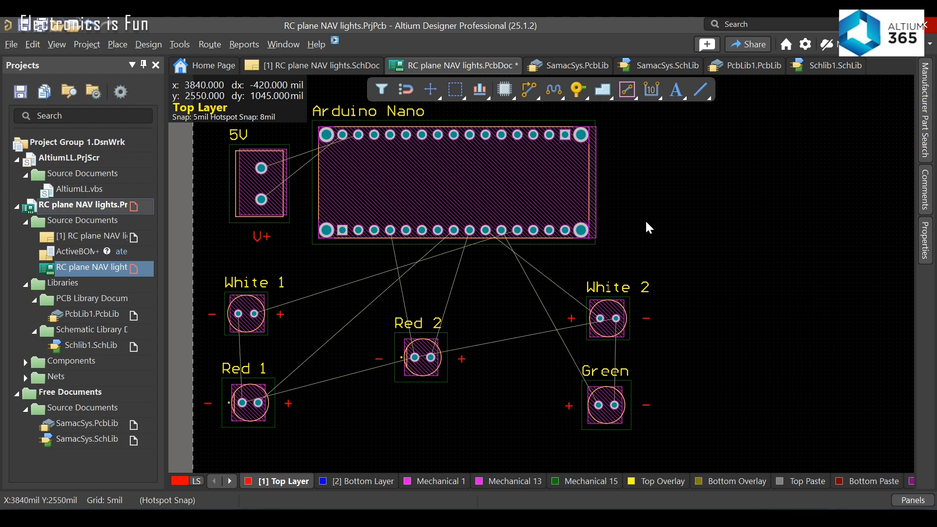
Step: Place two text strings, one above the other, in the empty area above the Arduino Nano
{"action": "right_click_drag", "start_coordinate": [648, 218], "coordinate": [631, 356]}
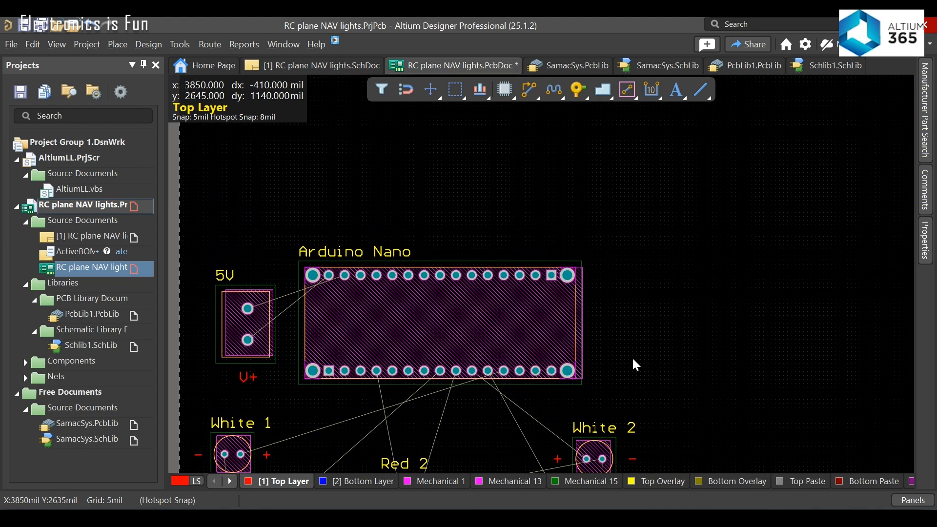
{"action": "left_click", "coordinate": [676, 96]}
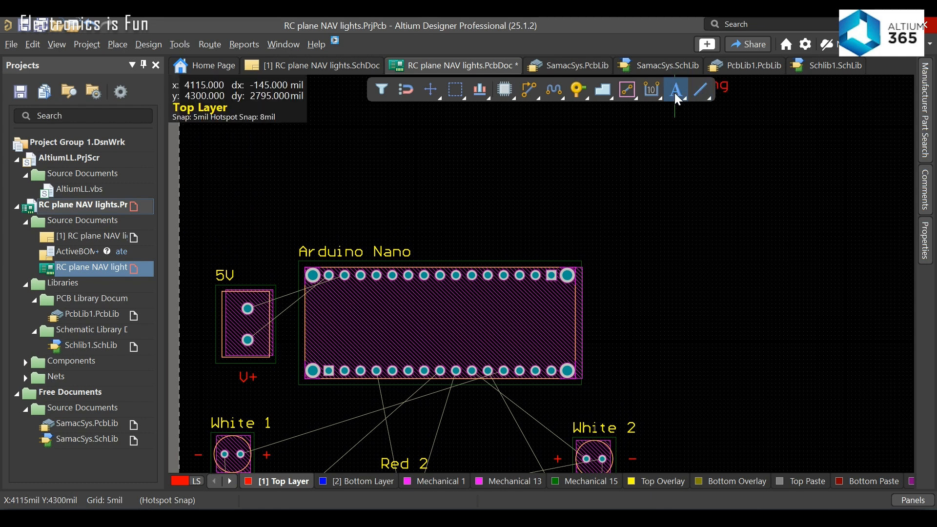
{"action": "left_click", "coordinate": [348, 208]}
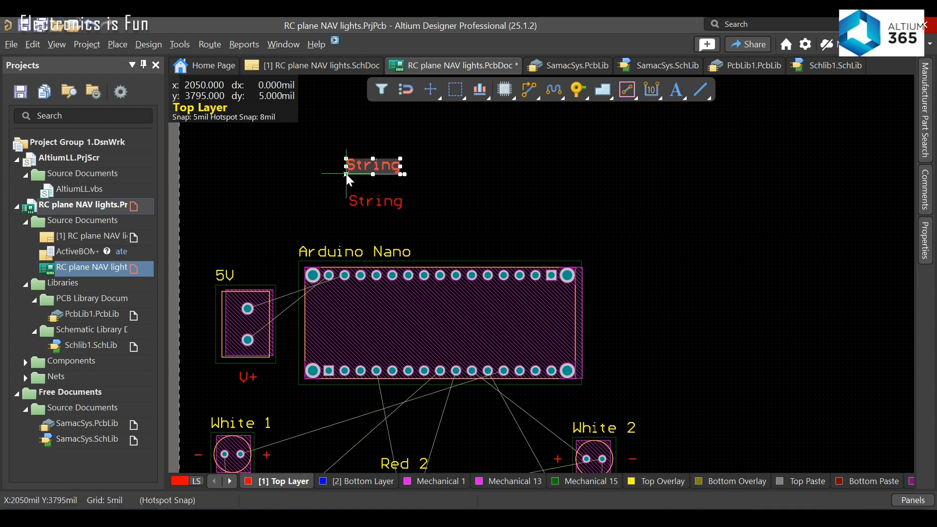
{"action": "left_click", "coordinate": [346, 173]}
{"action": "key", "text": "Escape"}
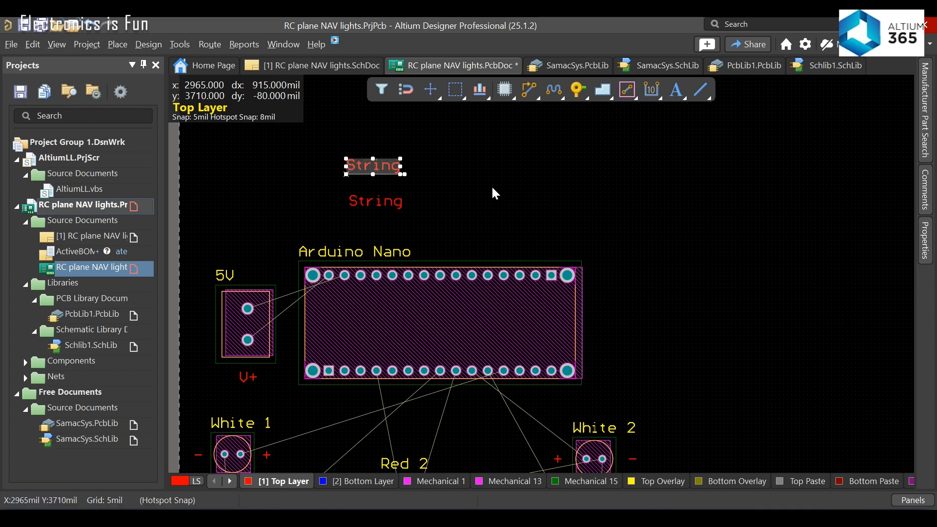
Step: Change the lower text string to "RC Plane NAV Lights" and move it down, just above the Arduino Nano label
{"action": "double_click", "coordinate": [384, 200]}
{"action": "type", "text": "RC Plane NA"}
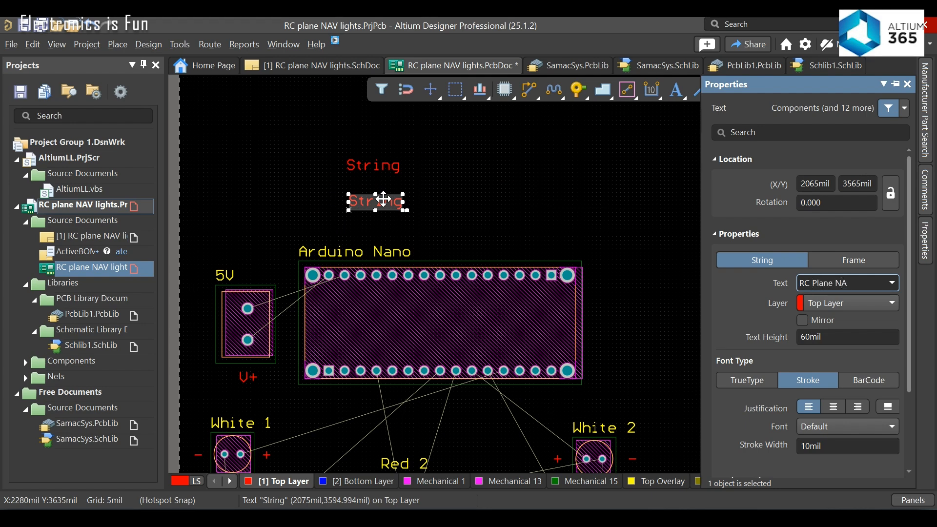
{"action": "type", "text": "V Lights"}
{"action": "left_click", "coordinate": [531, 195]}
{"action": "left_click", "coordinate": [431, 202]}
{"action": "left_click_drag", "start_coordinate": [429, 201], "coordinate": [344, 228]}
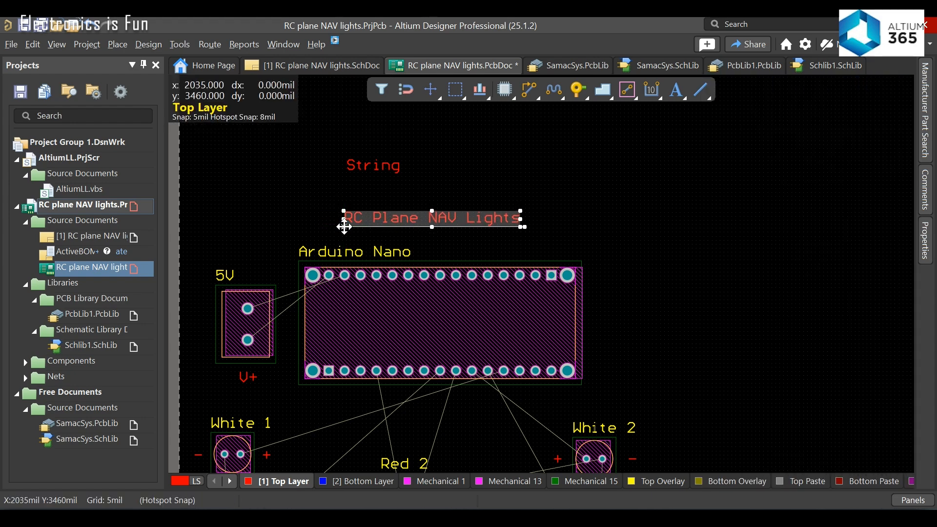
{"action": "left_click", "coordinate": [573, 227]}
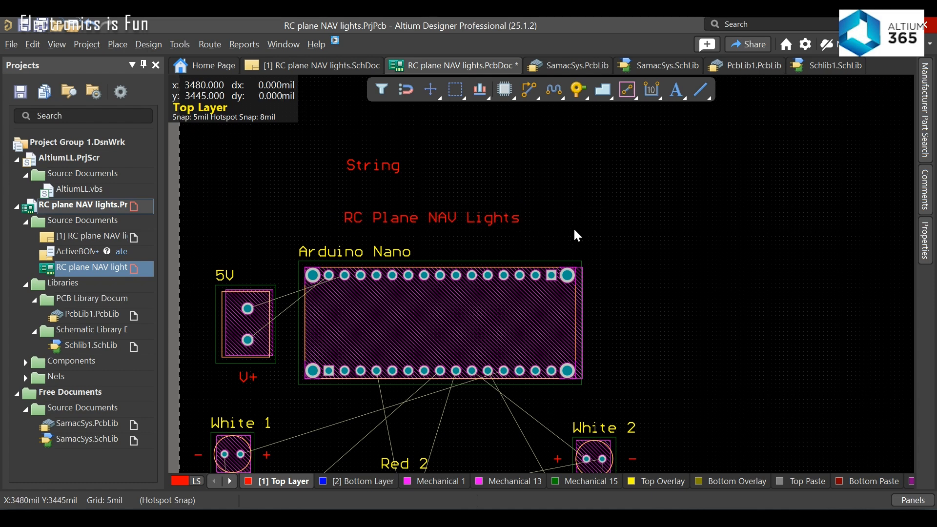
Step: Change the upper text string to "Electronics is Fun" and center it just above the "RC Plane NAV Lights" title
{"action": "left_click", "coordinate": [376, 164]}
{"action": "double_click", "coordinate": [376, 165]}
{"action": "type", "text": "E"}
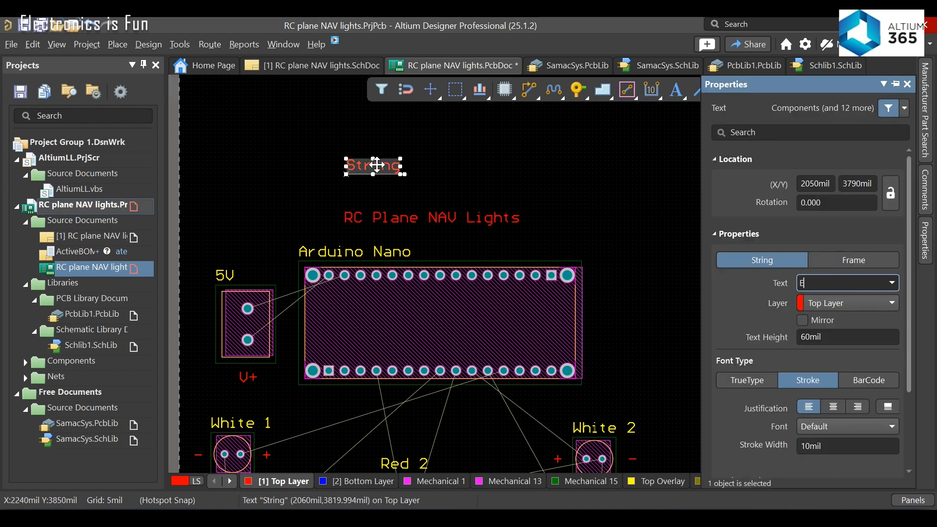
{"action": "type", "text": "lectronics is Fun"}
{"action": "left_click", "coordinate": [470, 157]}
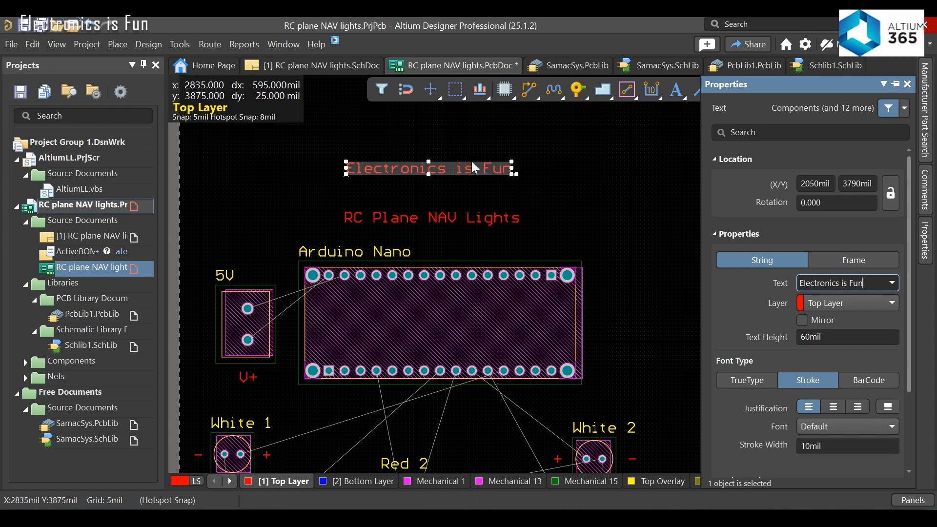
{"action": "left_click_drag", "start_coordinate": [412, 172], "coordinate": [352, 195]}
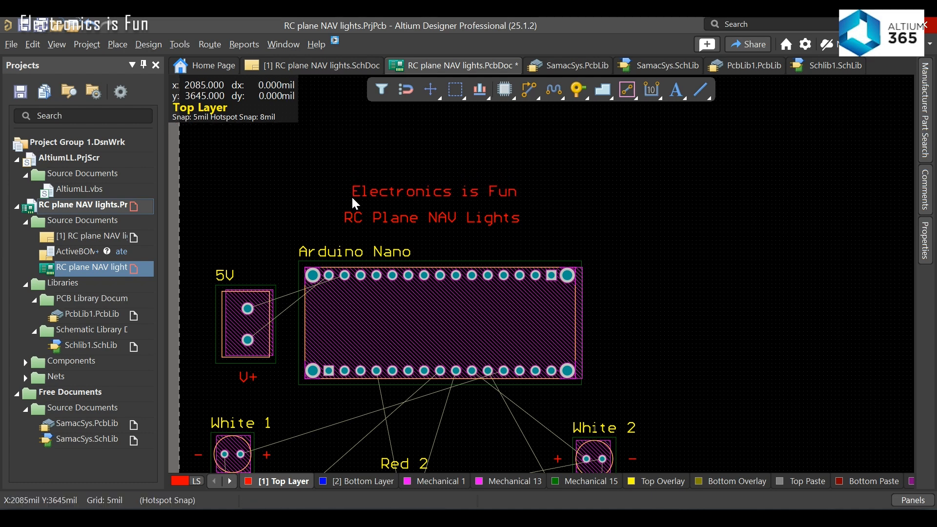
Step: Set the "Electronics is Fun" text height to 90 mil and re-center the text above the "RC Plane NAV Lights" title
{"action": "left_click", "coordinate": [380, 190]}
{"action": "double_click", "coordinate": [380, 191]}
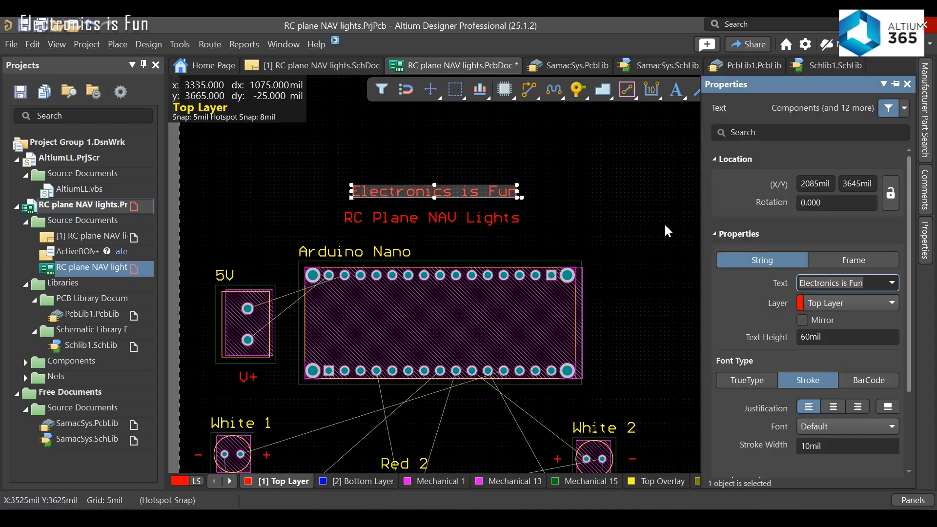
{"action": "left_click", "coordinate": [827, 338]}
{"action": "double_click", "coordinate": [827, 338]}
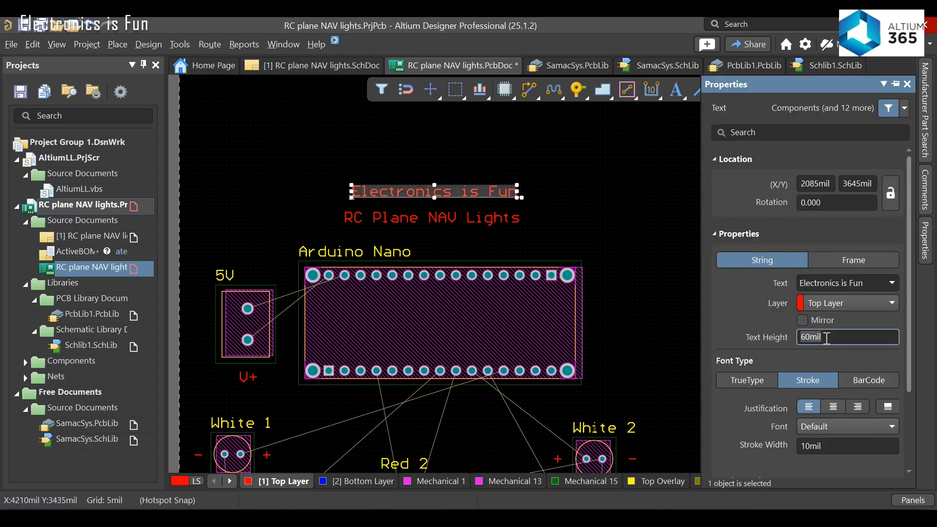
{"action": "type", "text": "90"}
{"action": "key", "text": "Return"}
{"action": "left_click", "coordinate": [628, 272]}
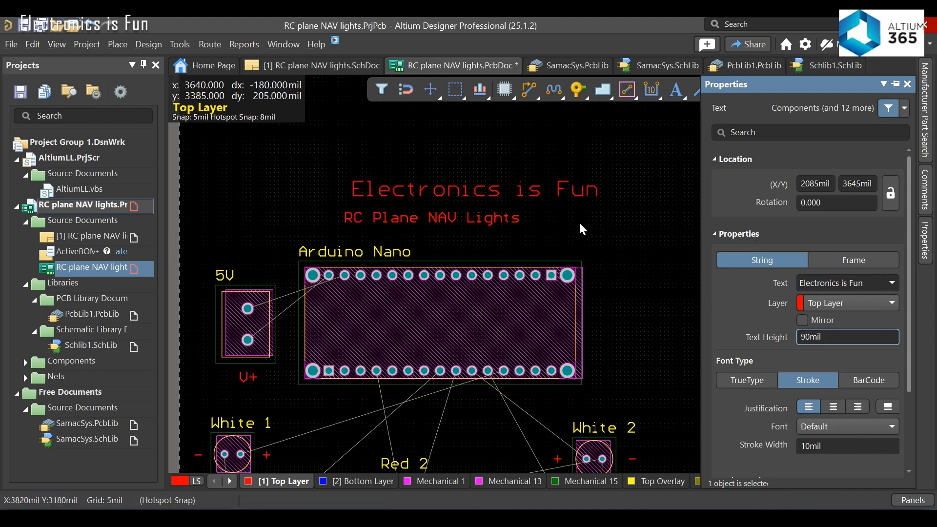
{"action": "left_click_drag", "start_coordinate": [541, 189], "coordinate": [313, 200]}
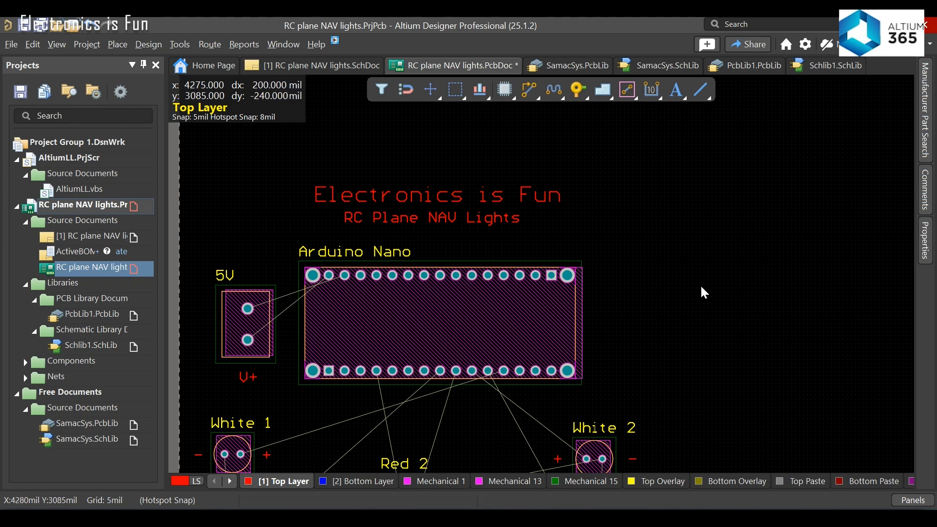
Step: Save the RC plane NAV lights PCB project
{"action": "right_click_drag", "start_coordinate": [701, 288], "coordinate": [704, 161]}
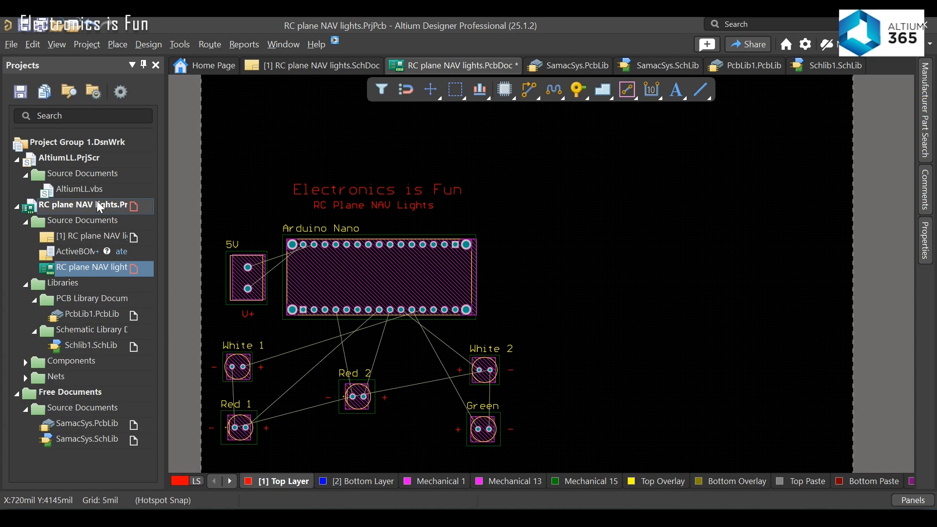
{"action": "right_click", "coordinate": [97, 202]}
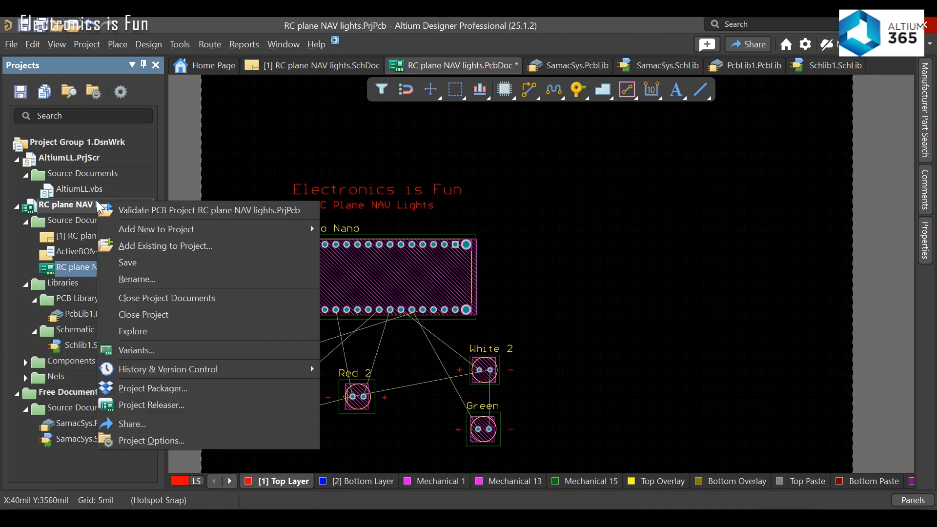
{"action": "left_click", "coordinate": [133, 264]}
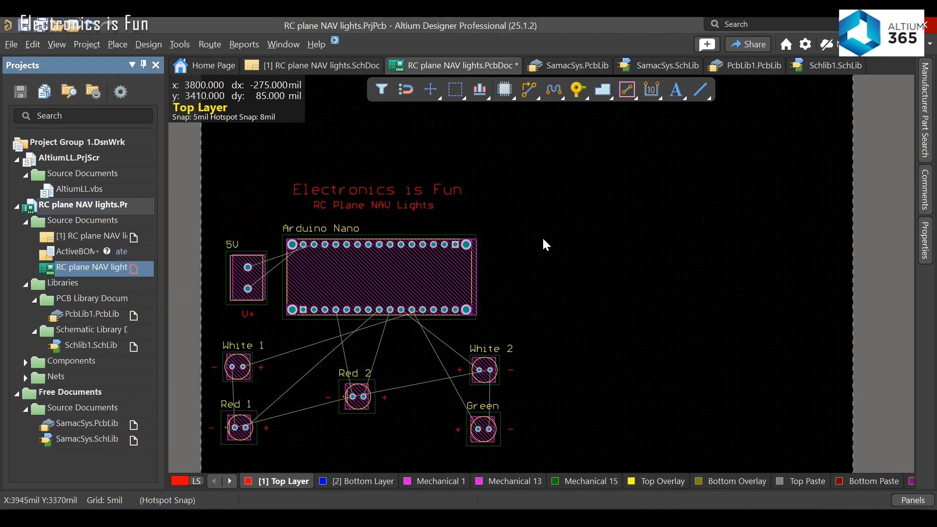
{"action": "left_click", "coordinate": [571, 259]}
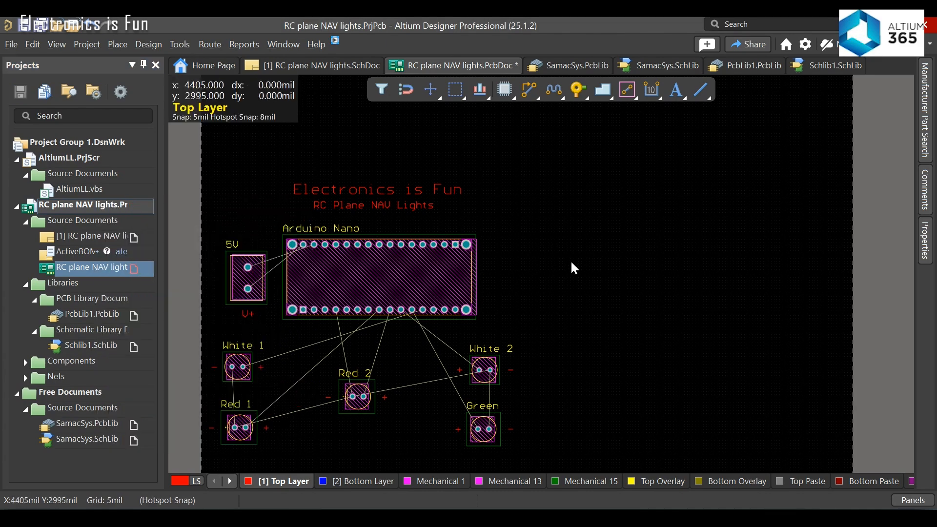
Step: Inspect the component layout and title texts in the 3D view, then return to the 2D layout
{"action": "key", "text": "1"}
{"action": "key", "text": "2"}
{"action": "key", "text": "3"}
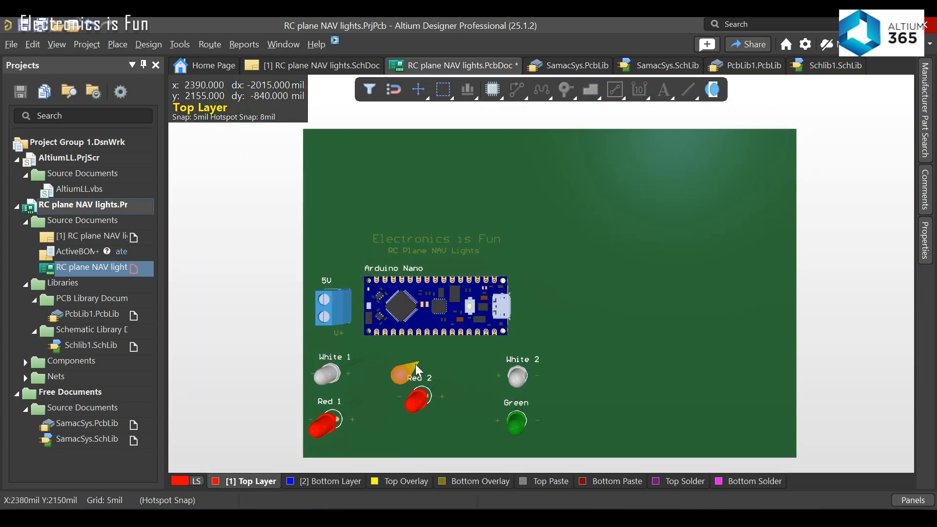
{"action": "key", "text": "2"}
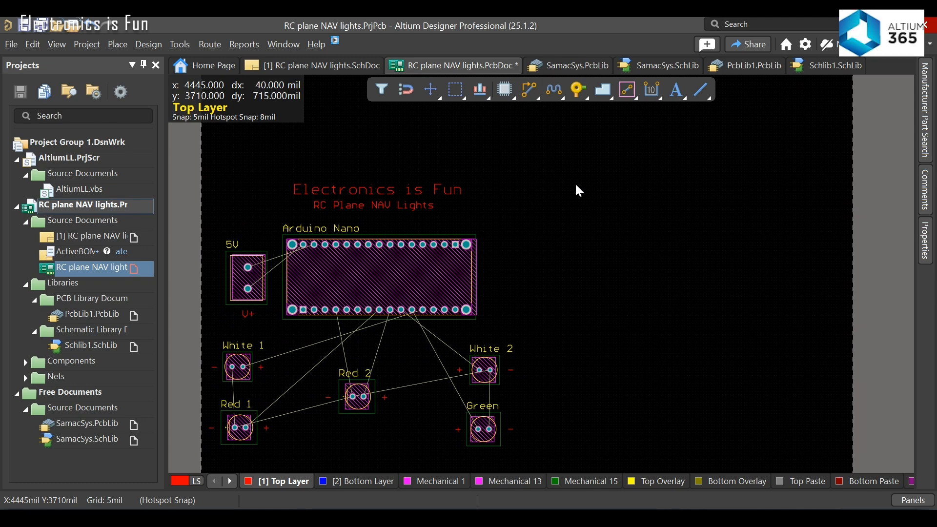
Step: In board planning mode, edit the board shape by lowering its upper edge to just above the "Electronics is Fun" title
{"action": "key", "text": "1"}
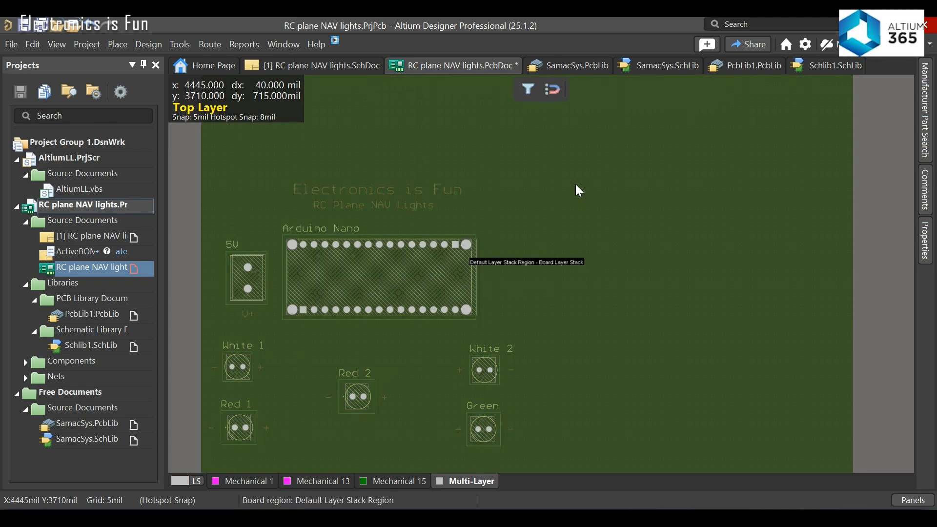
{"action": "left_click", "coordinate": [78, 47]}
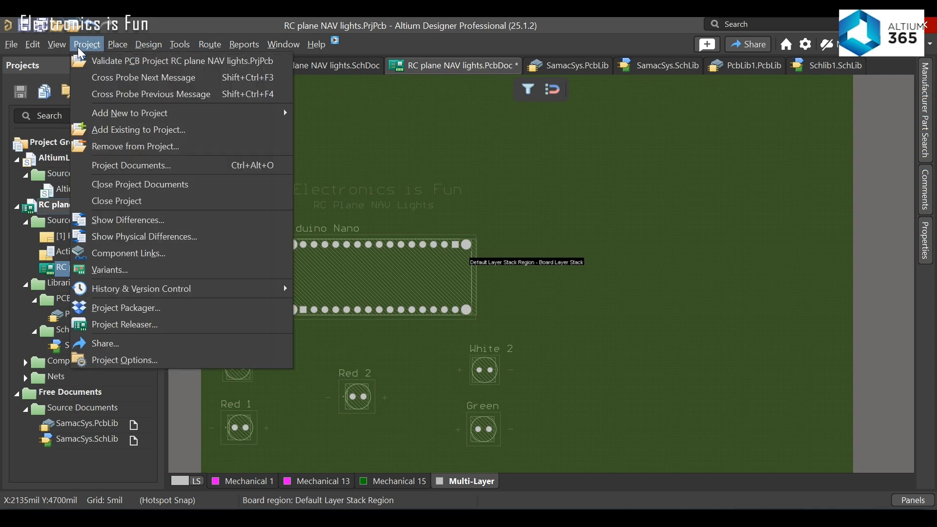
{"action": "left_click", "coordinate": [117, 45]}
{"action": "mouse_move", "coordinate": [144, 45]}
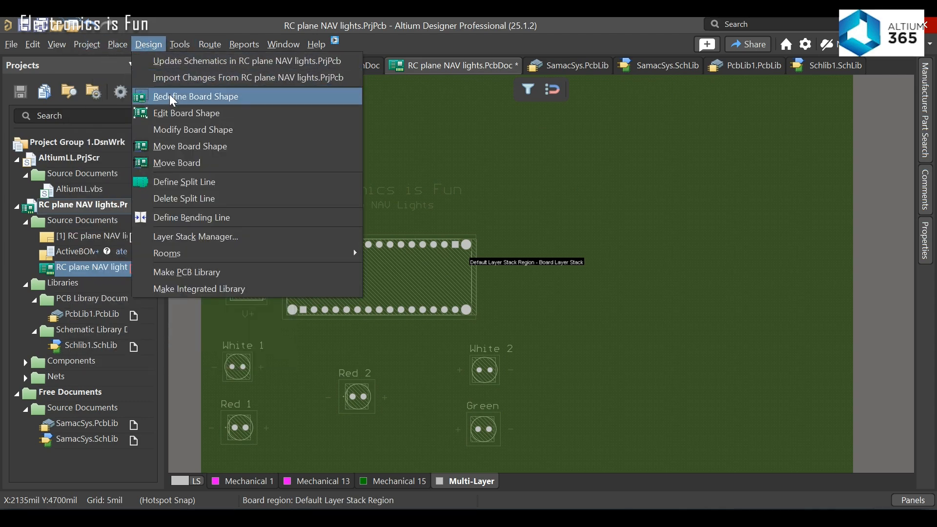
{"action": "left_click", "coordinate": [172, 114]}
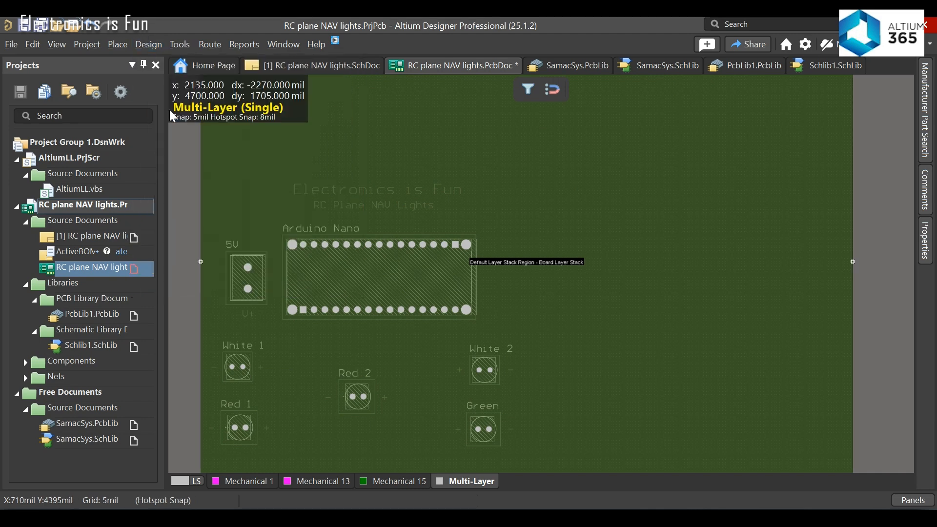
{"action": "scroll", "coordinate": [454, 173], "scroll_direction": "up", "scroll_amount": 6}
{"action": "scroll", "coordinate": [454, 173], "scroll_direction": "down", "scroll_amount": 4}
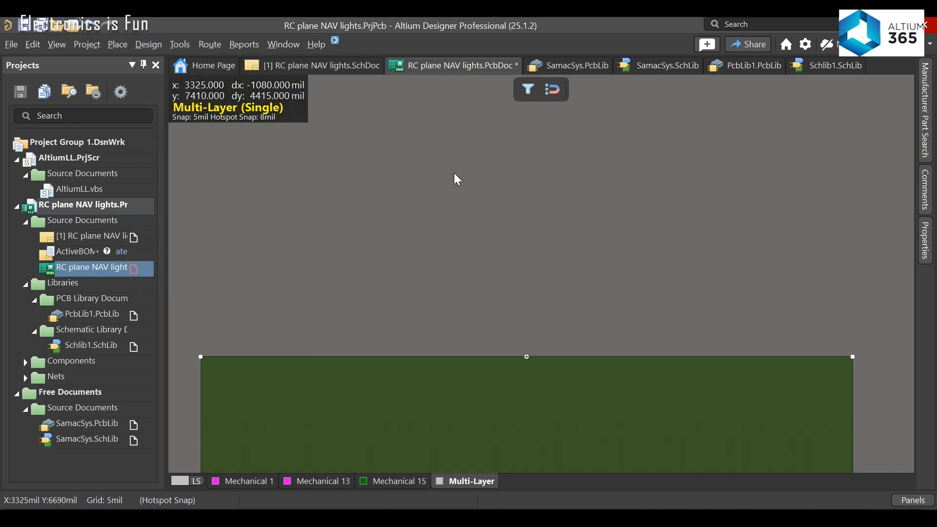
{"action": "scroll", "coordinate": [454, 173], "scroll_direction": "down", "scroll_amount": 1, "text": "ctrl"}
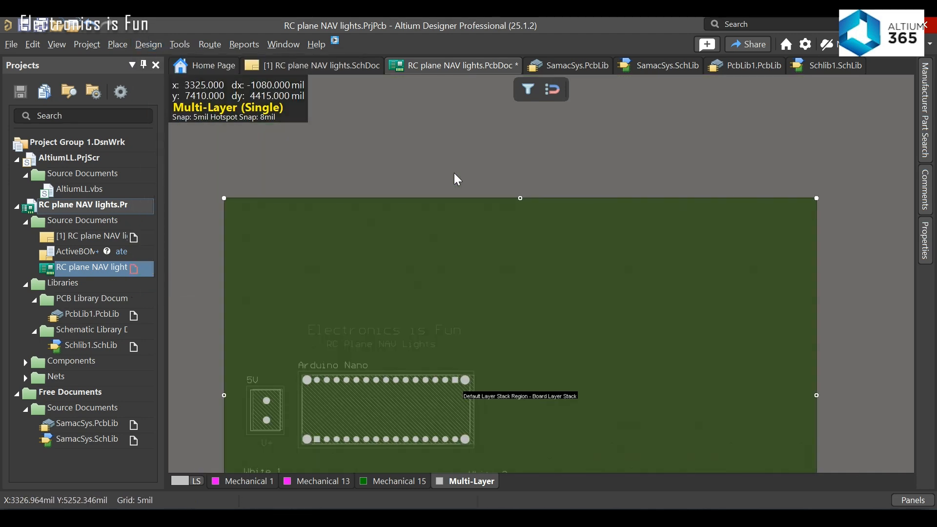
{"action": "left_click", "coordinate": [520, 199]}
{"action": "left_click_drag", "start_coordinate": [521, 197], "coordinate": [514, 313]}
{"action": "scroll", "coordinate": [514, 313], "scroll_direction": "down", "scroll_amount": 5}
{"action": "scroll", "coordinate": [513, 314], "scroll_direction": "up", "scroll_amount": 5}
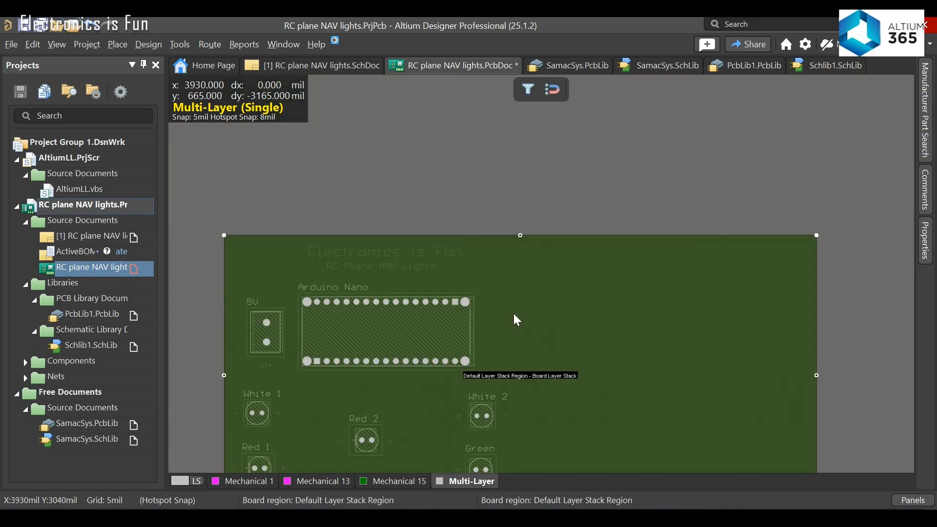
Step: Pull the board's right edge inward to just beyond the White 2 and Green LEDs and finish editing the board shape
{"action": "scroll", "coordinate": [515, 317], "scroll_direction": "down", "scroll_amount": 2}
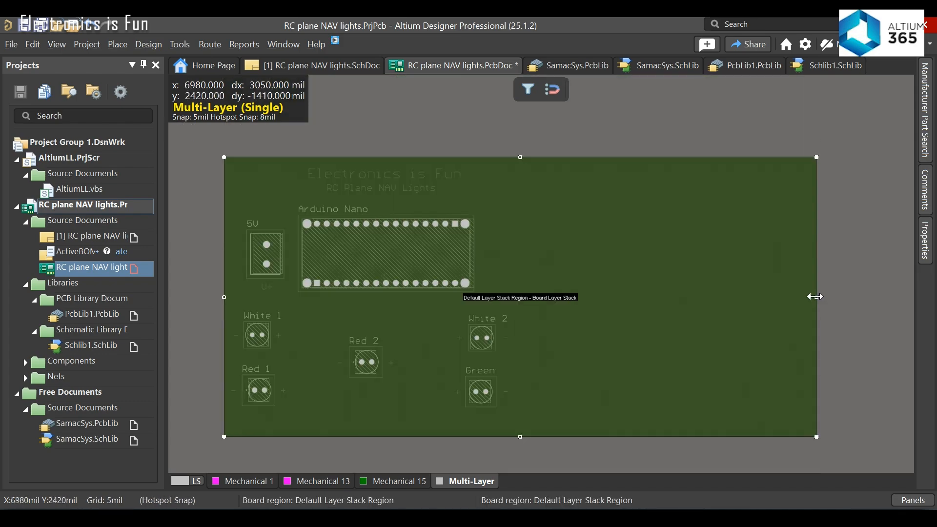
{"action": "left_click_drag", "start_coordinate": [816, 297], "coordinate": [526, 304]}
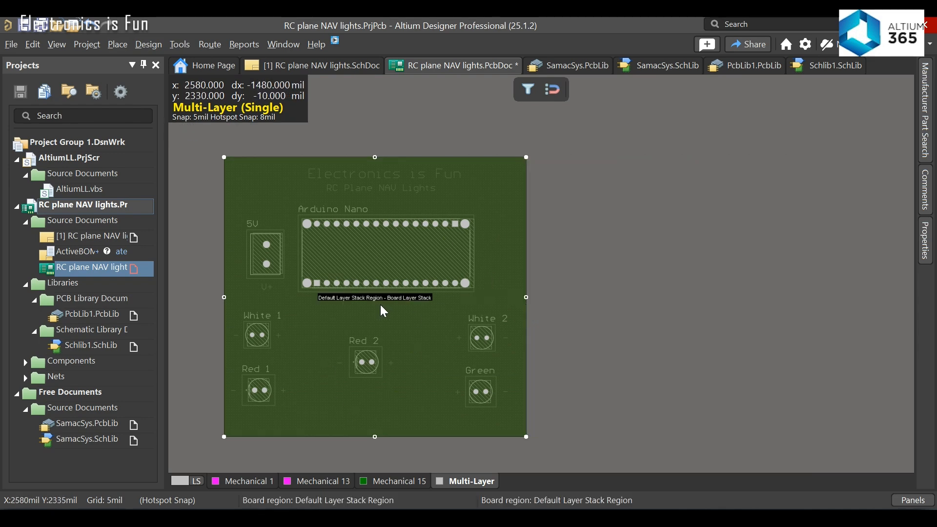
{"action": "right_click_drag", "start_coordinate": [381, 306], "coordinate": [511, 280]}
{"action": "left_click", "coordinate": [282, 314]}
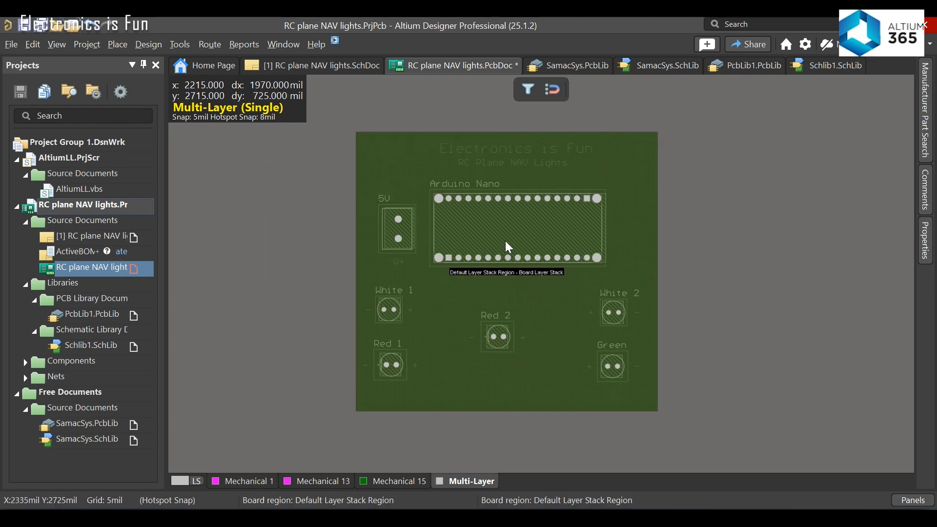
{"action": "scroll", "coordinate": [522, 256], "scroll_direction": "left", "scroll_amount": 2, "text": "shift"}
{"action": "scroll", "coordinate": [523, 255], "scroll_direction": "up", "scroll_amount": 1, "text": "ctrl"}
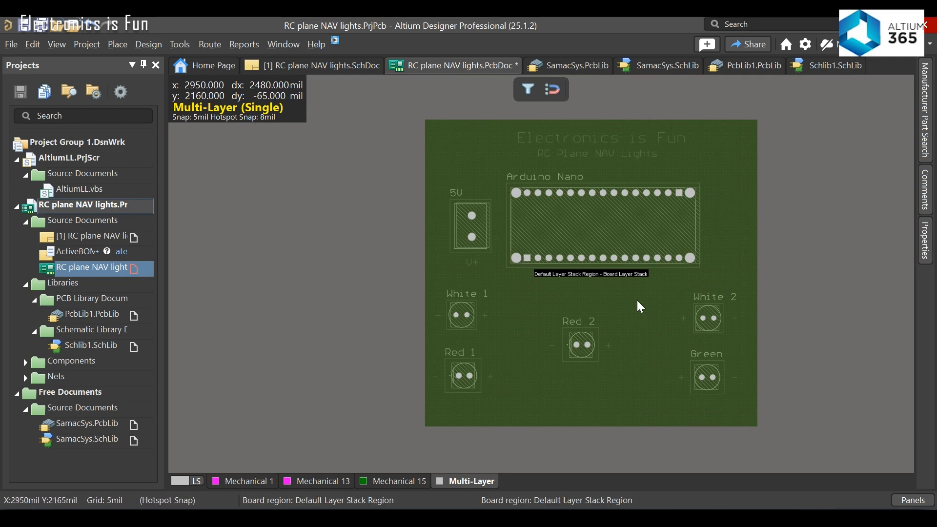
{"action": "right_click_drag", "start_coordinate": [637, 300], "coordinate": [563, 312]}
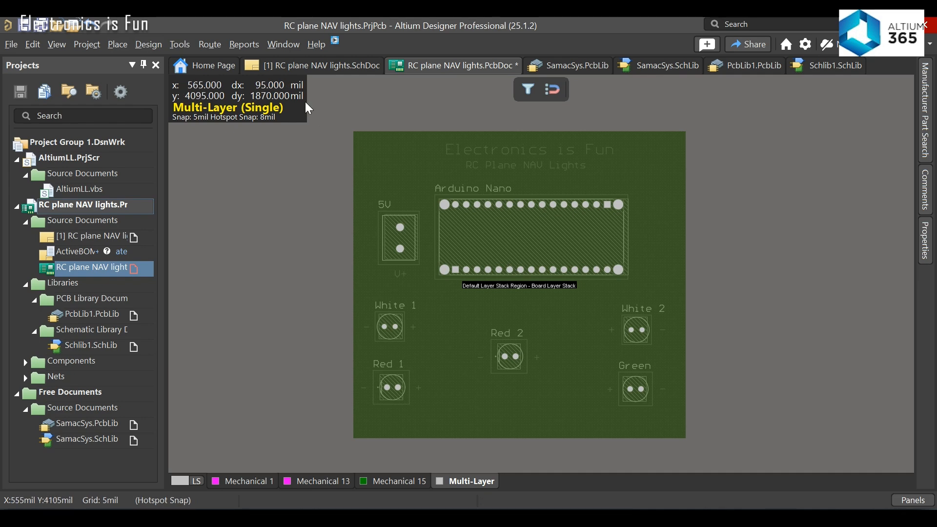
Step: Set the board's relative origin at its upper-left corner
{"action": "left_click", "coordinate": [35, 42]}
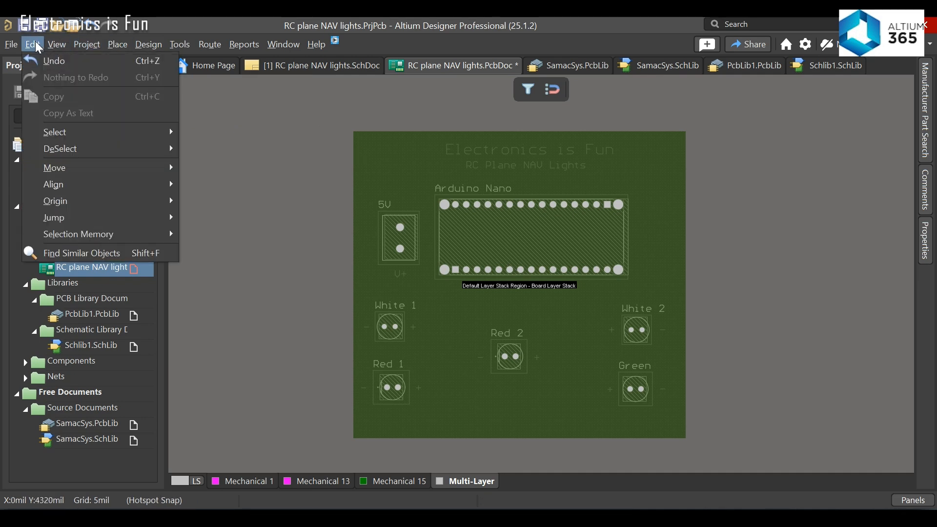
{"action": "mouse_move", "coordinate": [59, 201]}
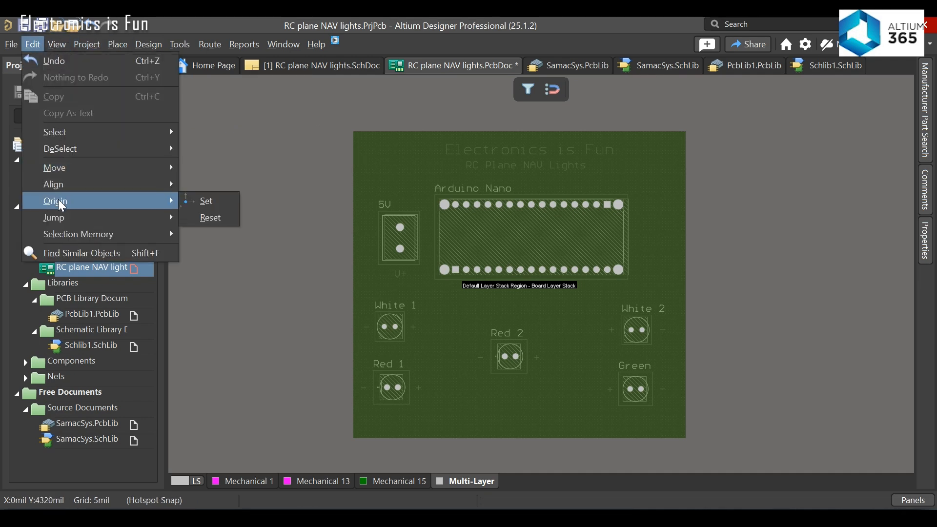
{"action": "left_click", "coordinate": [201, 201]}
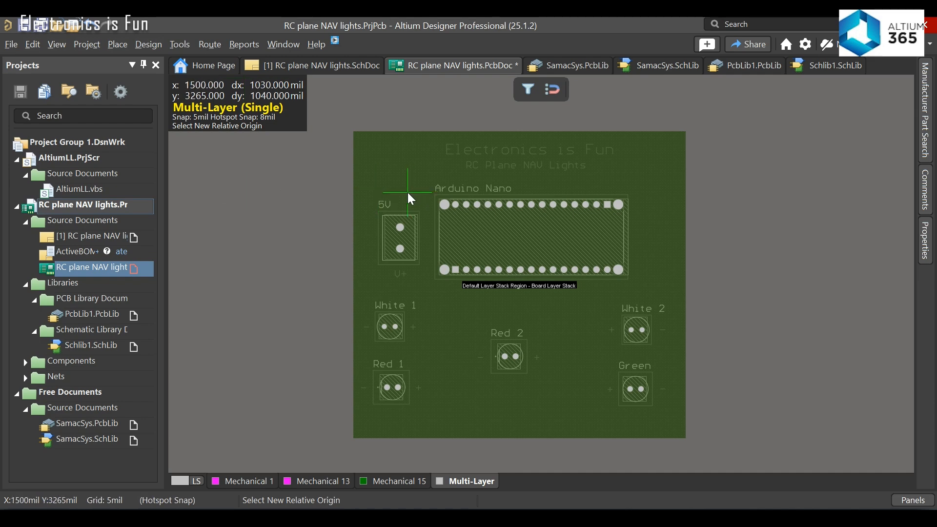
{"action": "scroll", "coordinate": [408, 193], "scroll_direction": "up", "scroll_amount": 2, "text": "ctrl"}
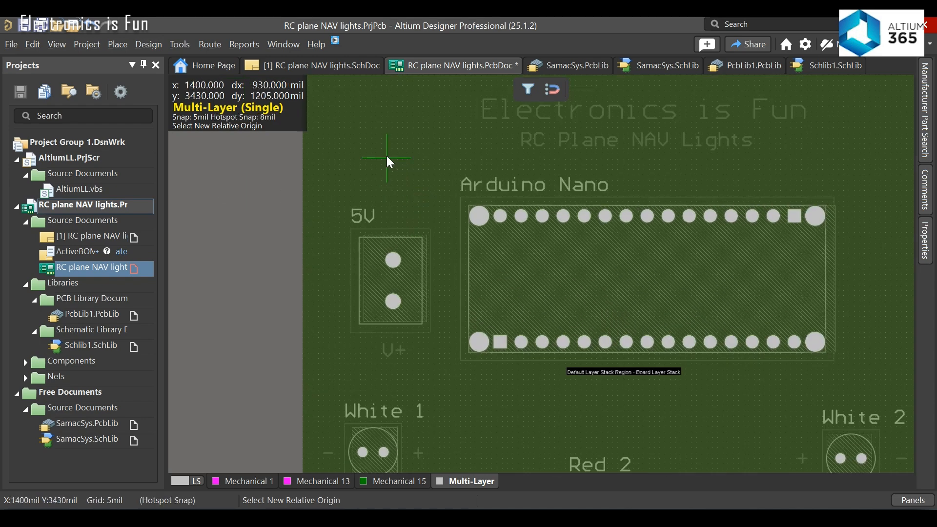
{"action": "right_click_drag", "start_coordinate": [385, 165], "coordinate": [394, 235]}
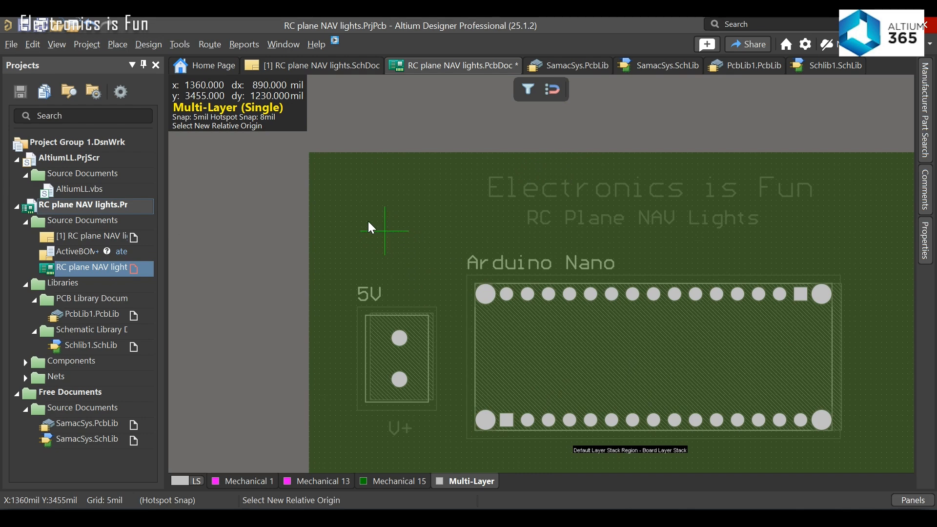
{"action": "left_click", "coordinate": [309, 152]}
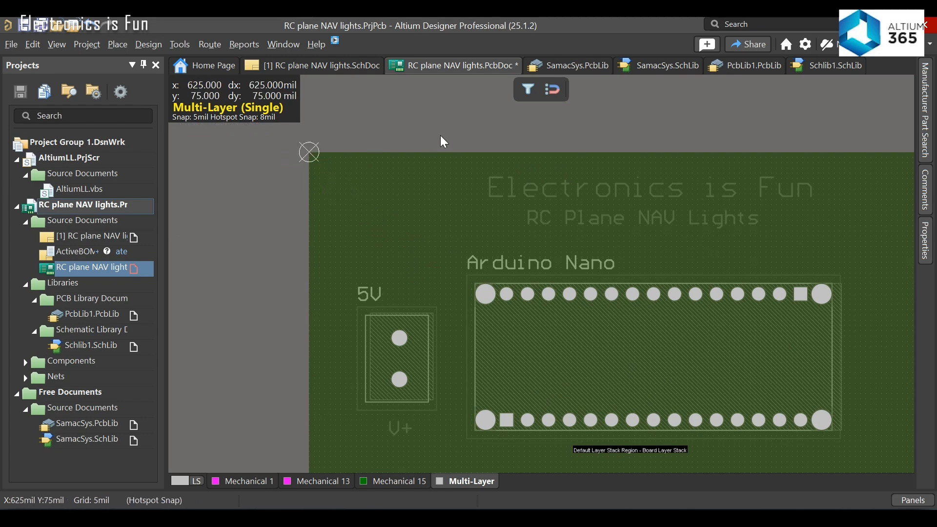
Step: Examine the resized board outline in planning, 2D and 3D views, and return to the 2D layout
{"action": "scroll", "coordinate": [266, 238], "scroll_direction": "down", "scroll_amount": 1, "text": "shift"}
{"action": "scroll", "coordinate": [265, 238], "scroll_direction": "down", "scroll_amount": 2, "text": "ctrl"}
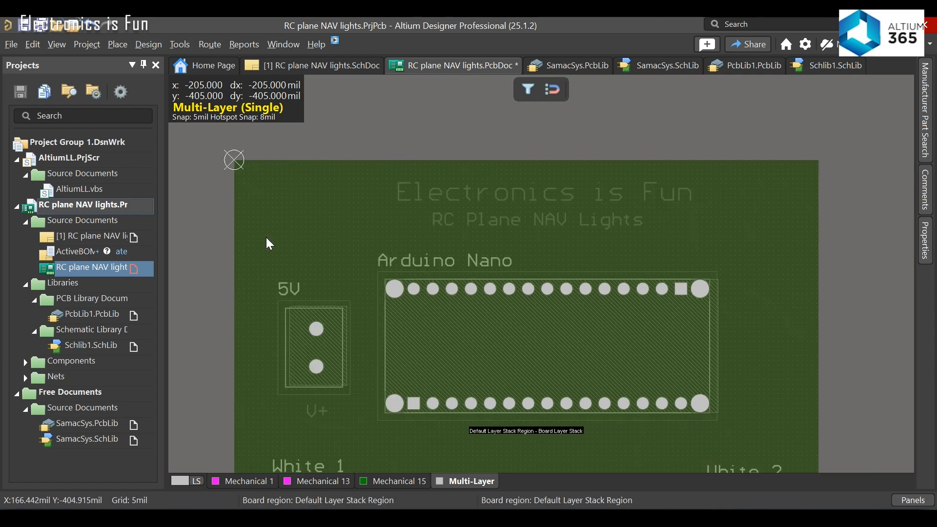
{"action": "right_click_drag", "start_coordinate": [316, 223], "coordinate": [353, 159]}
{"action": "scroll", "coordinate": [336, 149], "scroll_direction": "down", "scroll_amount": 1, "text": "ctrl"}
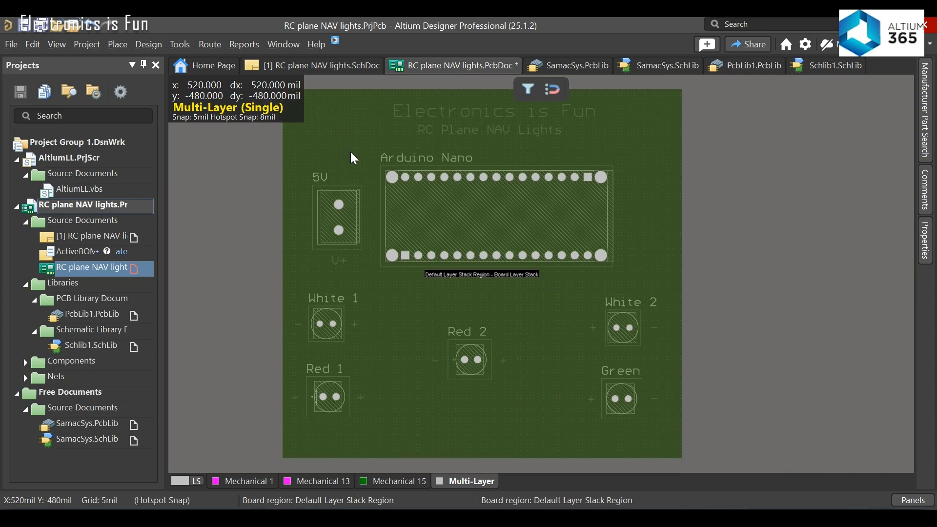
{"action": "key", "text": "2"}
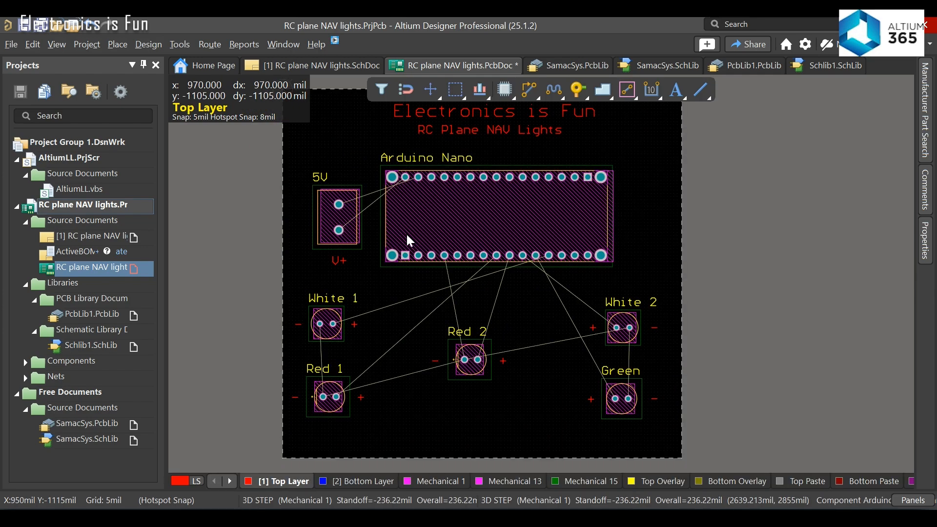
{"action": "key", "text": "3"}
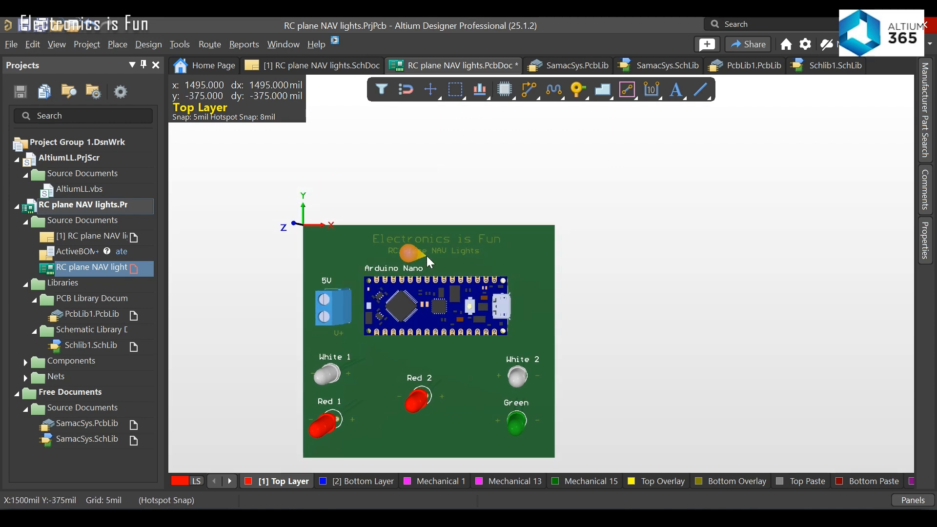
{"action": "key", "text": "2"}
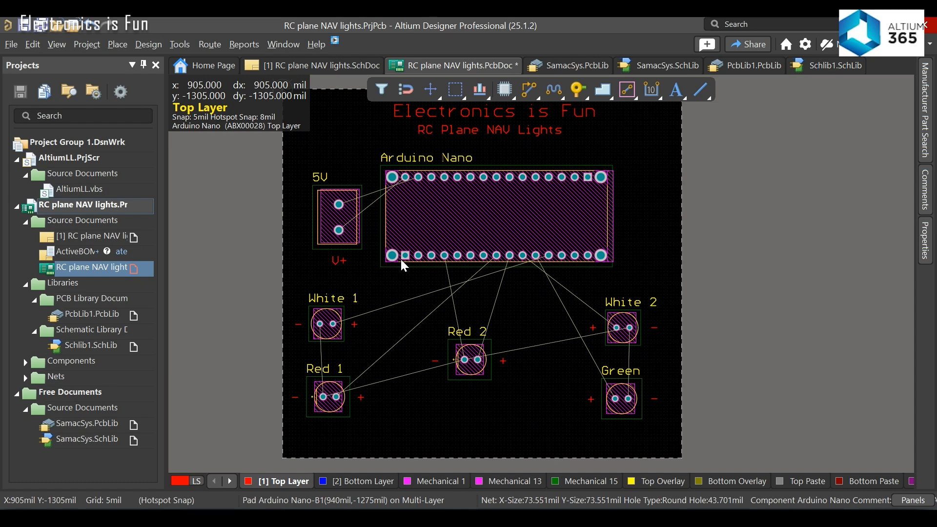
Step: Interactively route a Top Layer track from the Arduino Nano's leftmost small upper-row pad around to the 5V connector's lower pad
{"action": "left_click", "coordinate": [209, 45]}
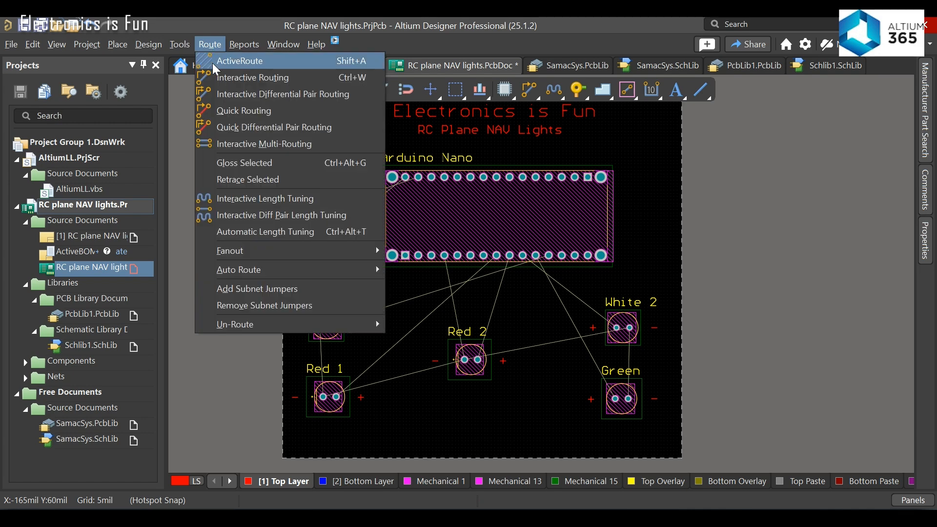
{"action": "left_click", "coordinate": [245, 78]}
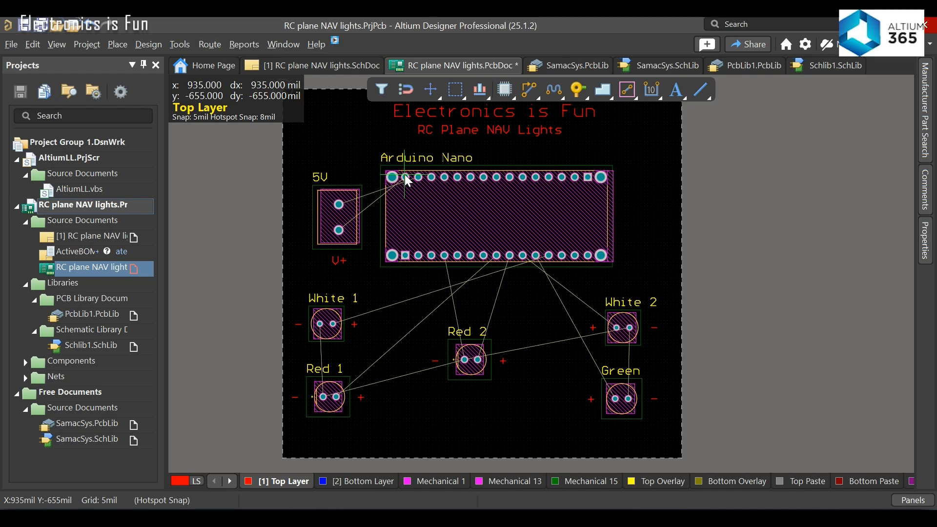
{"action": "left_click", "coordinate": [406, 177]}
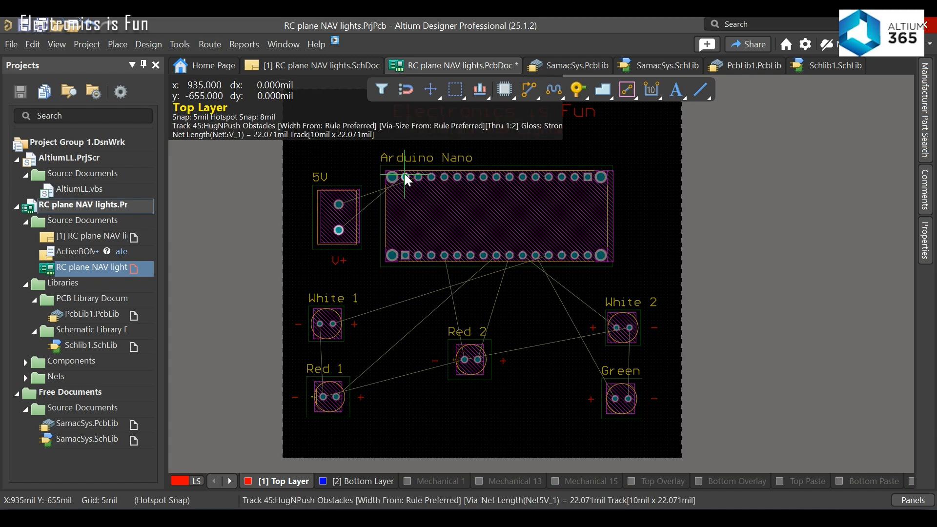
{"action": "left_click", "coordinate": [394, 144]}
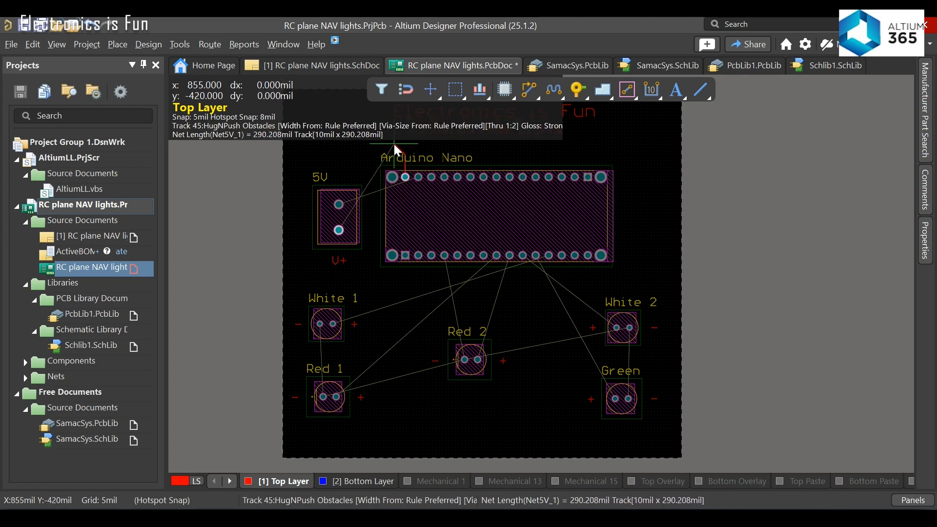
{"action": "left_click", "coordinate": [361, 142]}
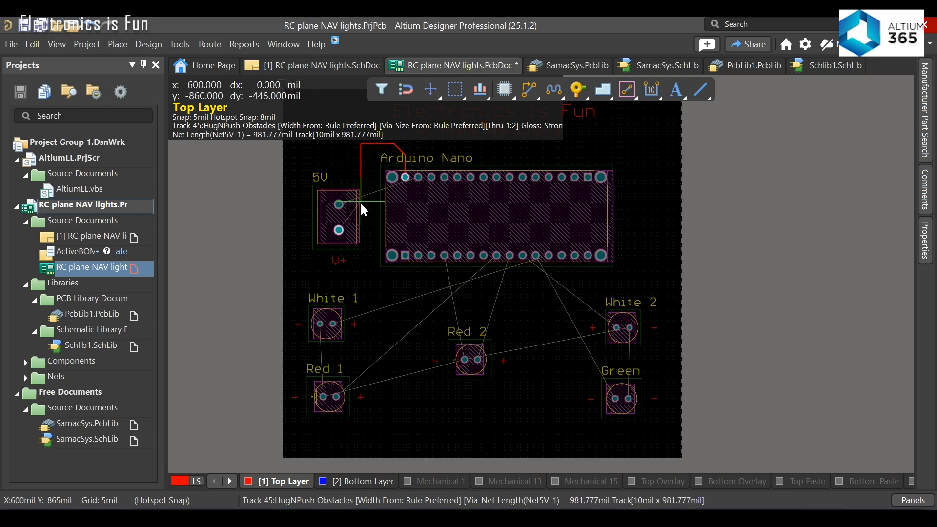
{"action": "left_click", "coordinate": [366, 228]}
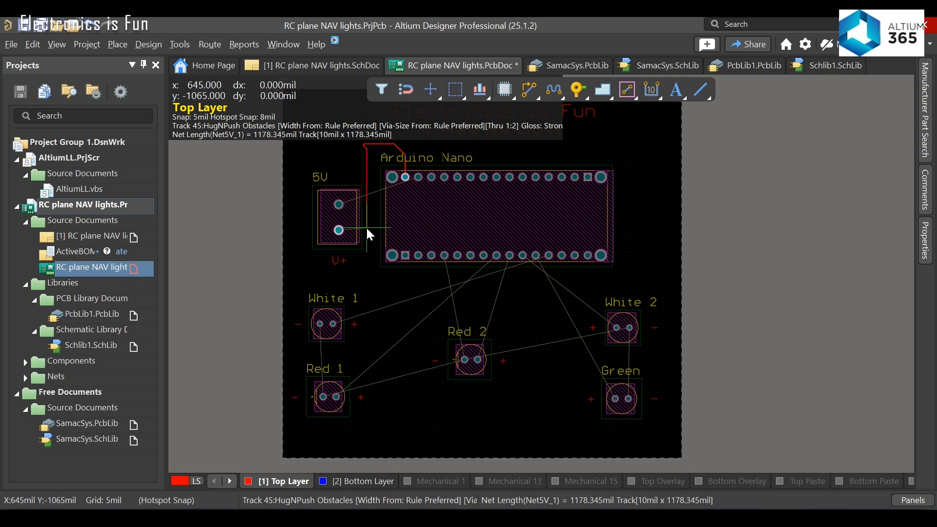
{"action": "left_click", "coordinate": [339, 230]}
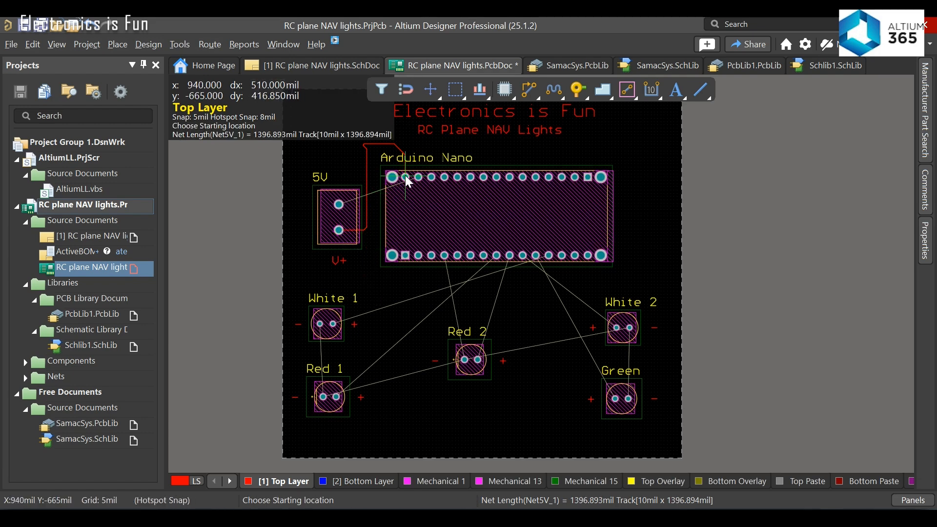
{"action": "key", "text": "Escape"}
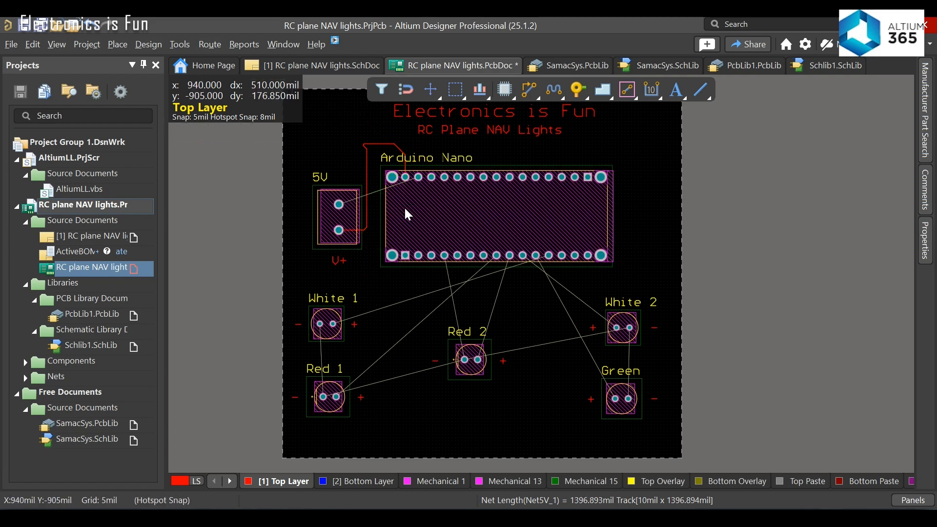
Step: Interactively route a Bottom Layer track from the Arduino Nano's second small upper-row pad around to the 5V connector's upper pad
{"action": "left_click", "coordinate": [348, 481]}
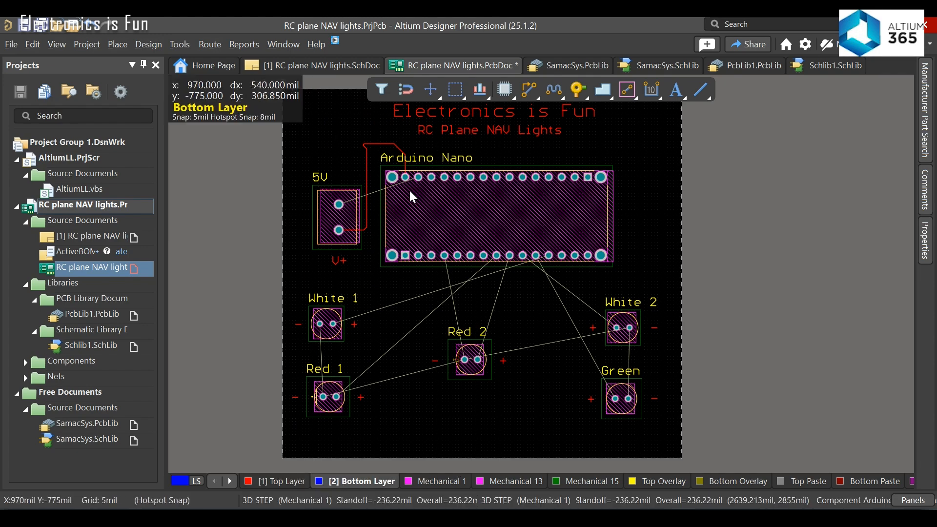
{"action": "left_click", "coordinate": [214, 46]}
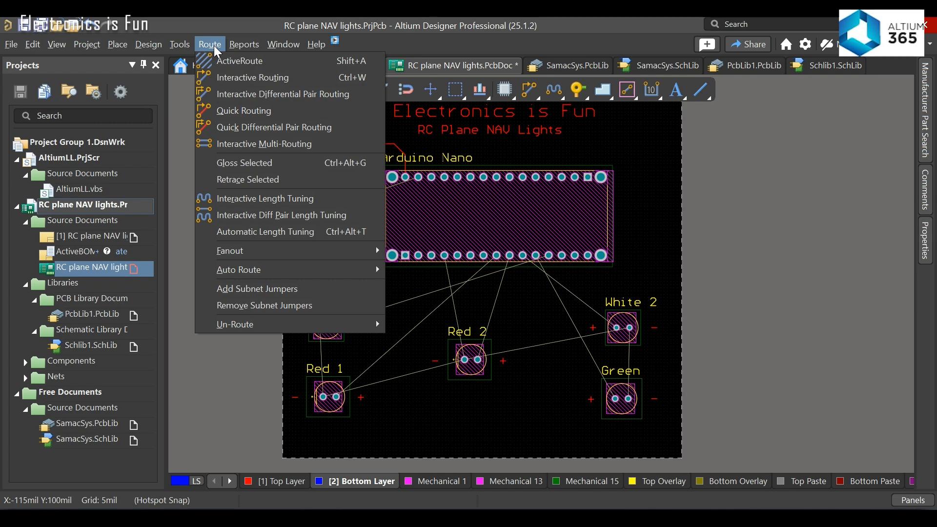
{"action": "left_click", "coordinate": [222, 78]}
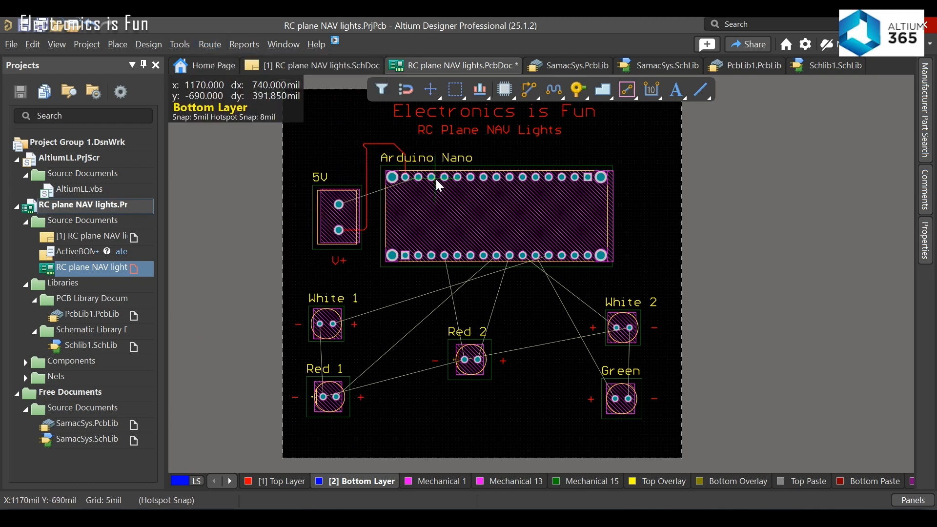
{"action": "left_click", "coordinate": [418, 177]}
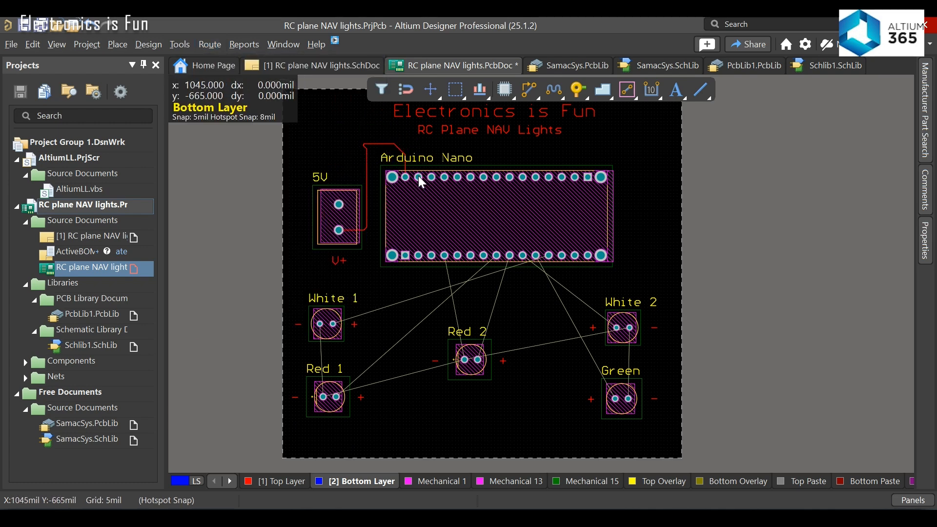
{"action": "left_click", "coordinate": [408, 137]}
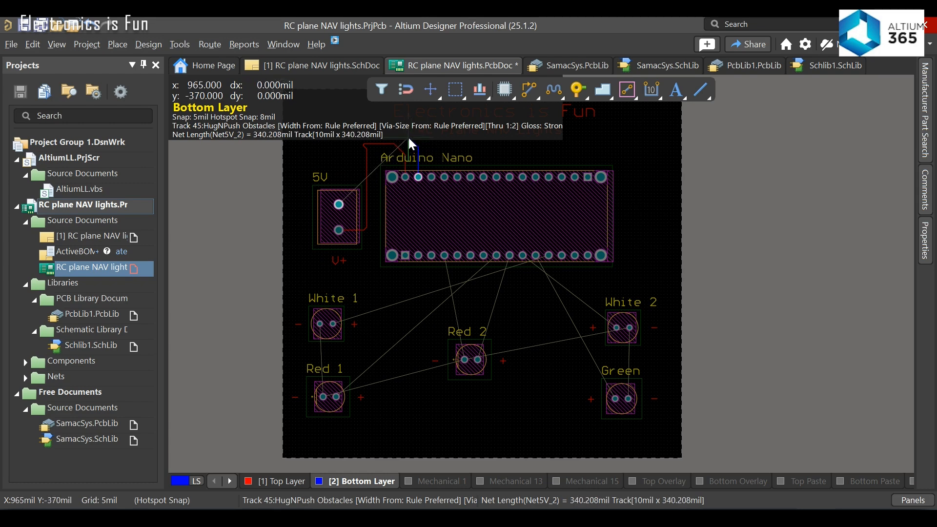
{"action": "left_click", "coordinate": [370, 136]}
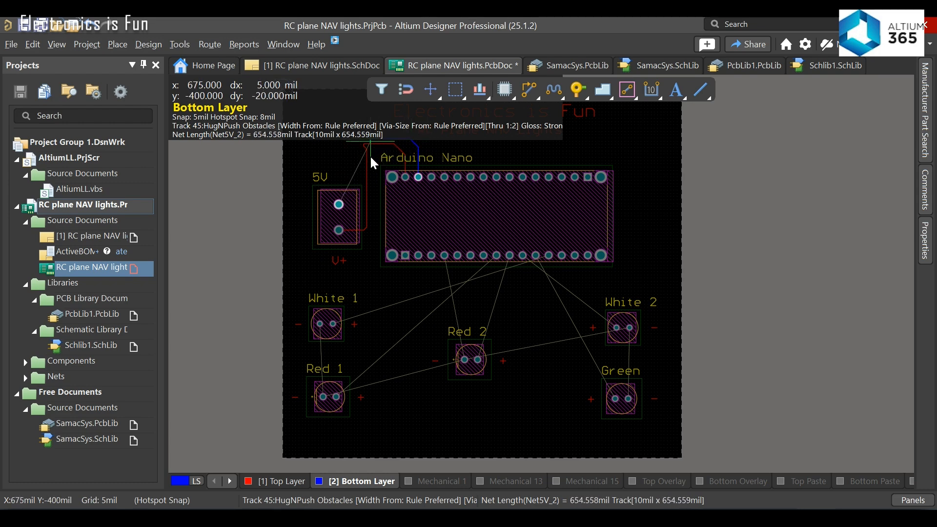
{"action": "left_click", "coordinate": [370, 201]}
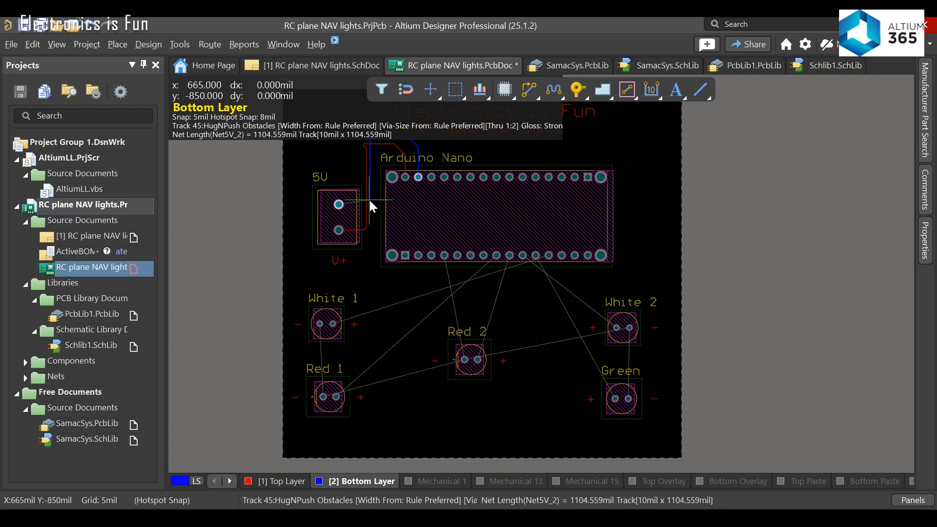
{"action": "left_click", "coordinate": [340, 206]}
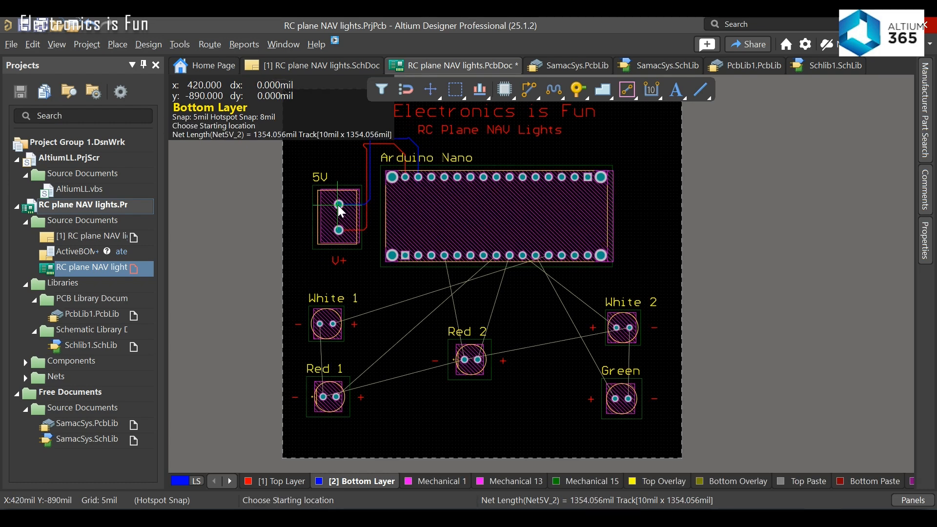
{"action": "key", "text": "Escape"}
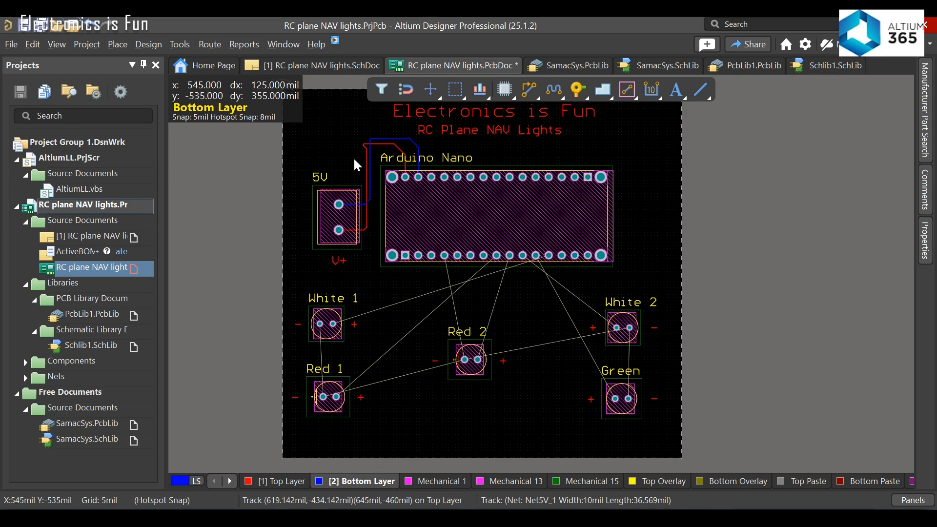
Step: Delete the manually routed tracks between the 5V connector and the Arduino Nano
{"action": "left_click", "coordinate": [398, 141]}
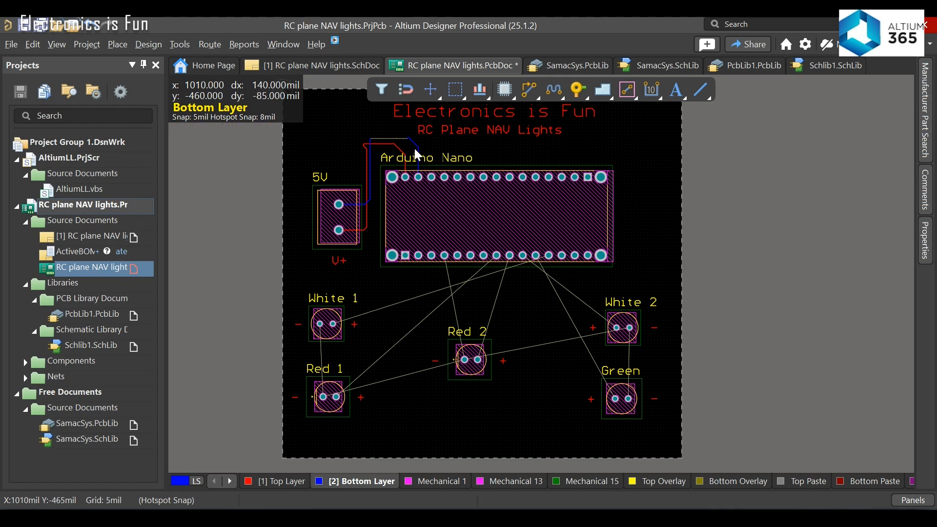
{"action": "left_click", "coordinate": [415, 142]}
{"action": "key", "text": "Delete"}
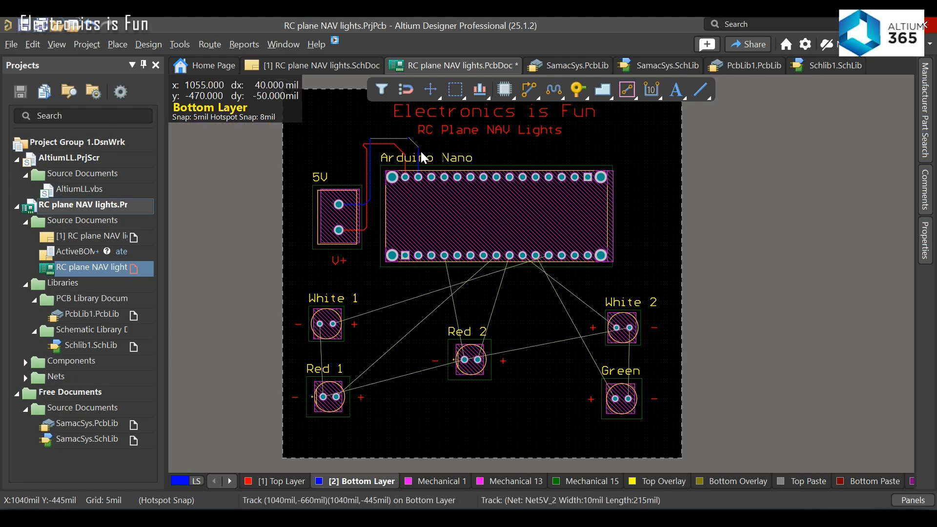
{"action": "scroll", "coordinate": [424, 158], "scroll_direction": "up", "scroll_amount": 2, "text": "ctrl"}
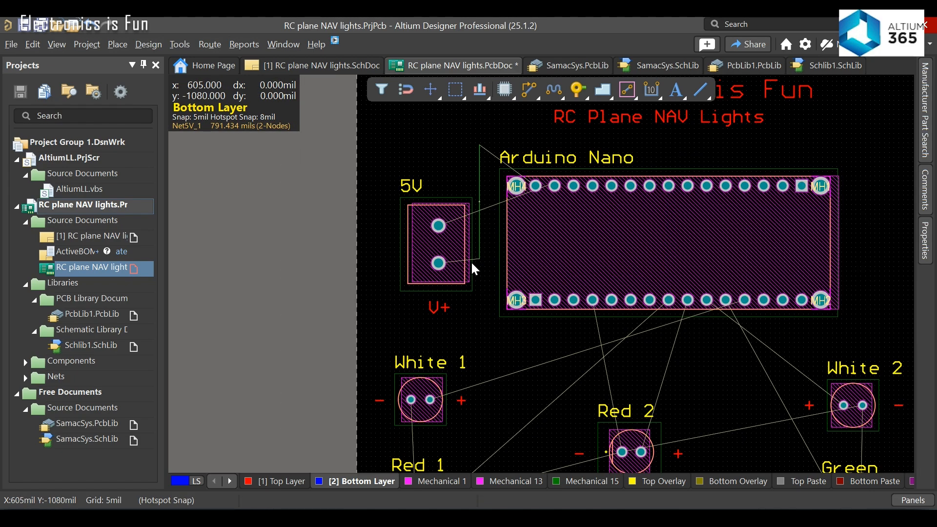
{"action": "left_click", "coordinate": [479, 201]}
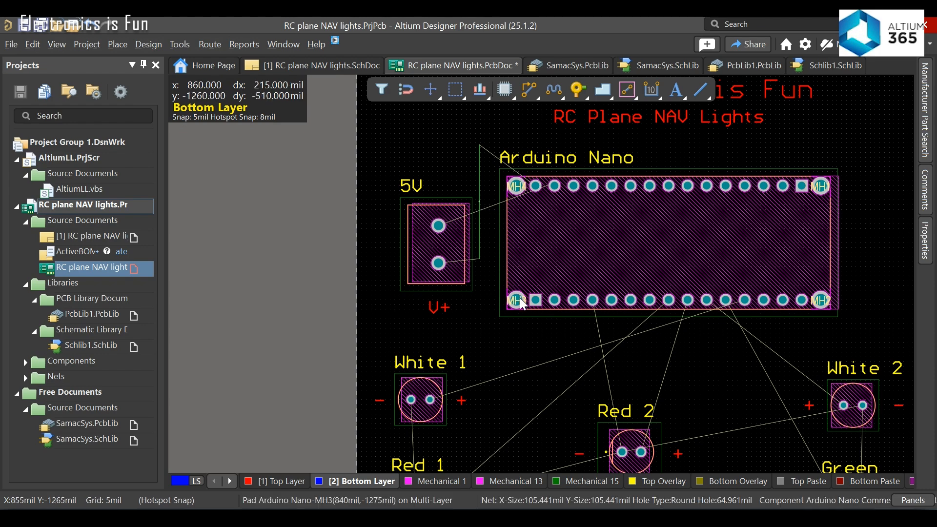
{"action": "scroll", "coordinate": [523, 303], "scroll_direction": "down", "scroll_amount": 1, "text": "ctrl"}
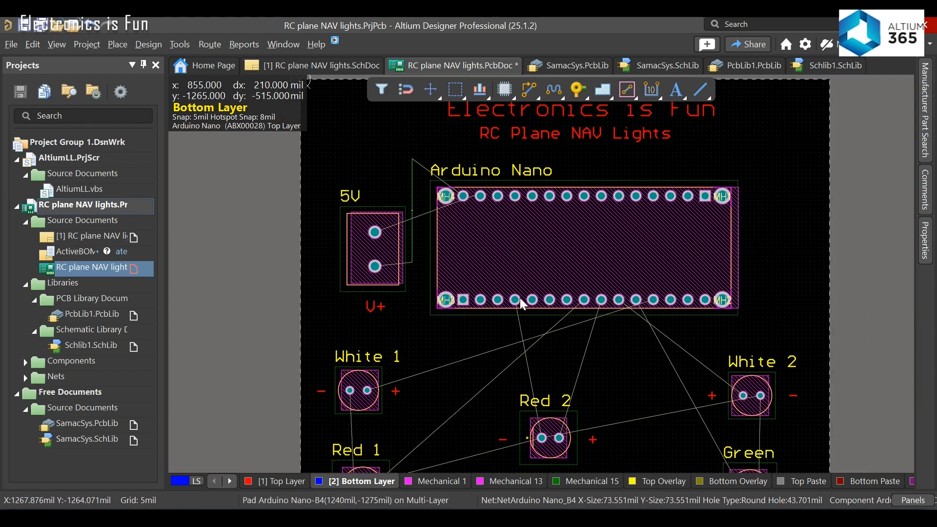
{"action": "scroll", "coordinate": [522, 302], "scroll_direction": "down", "scroll_amount": 1, "text": "ctrl"}
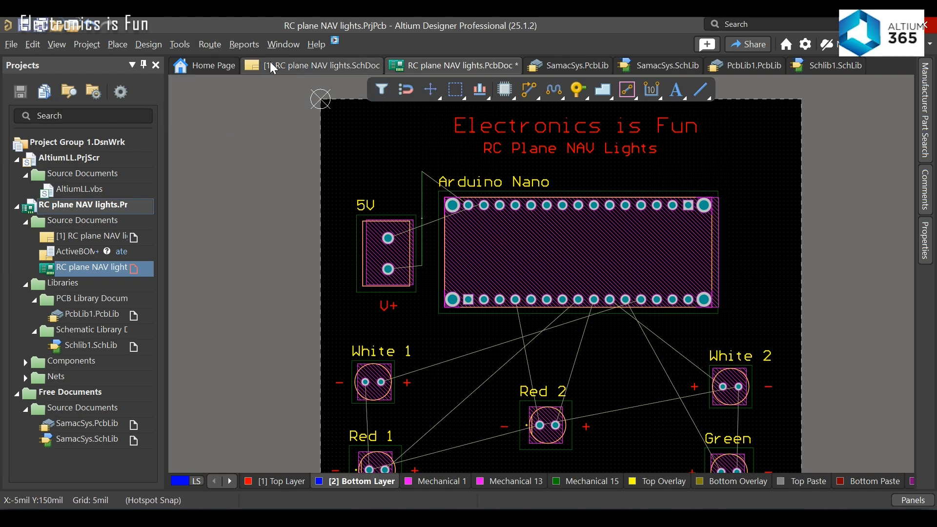
Step: Autoroute all connections on the board with the Default 2 Layer Board strategy and save the PCB document
{"action": "key", "text": "ctrl+s"}
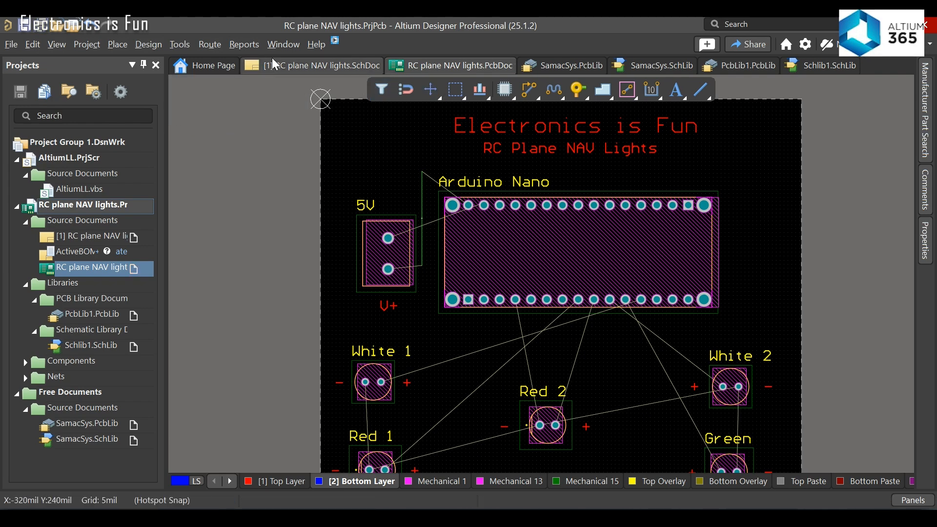
{"action": "left_click", "coordinate": [214, 44]}
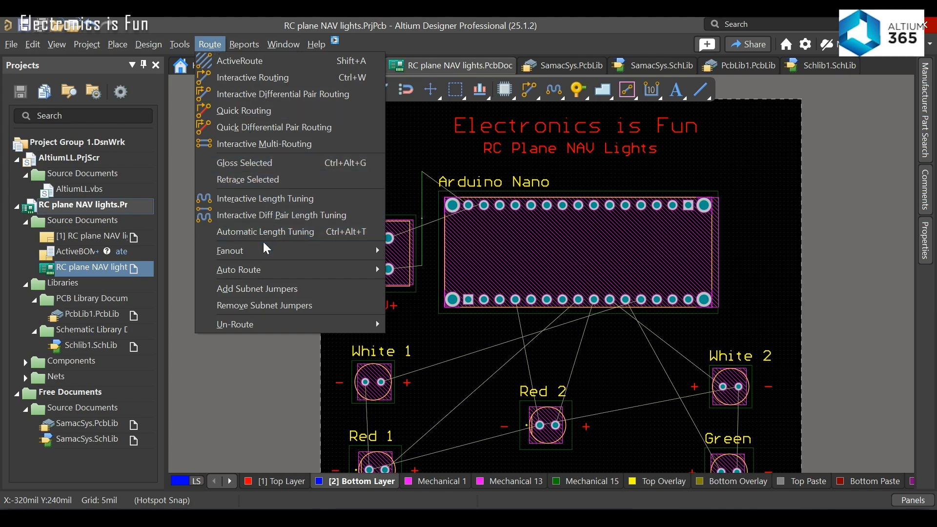
{"action": "mouse_move", "coordinate": [262, 268]}
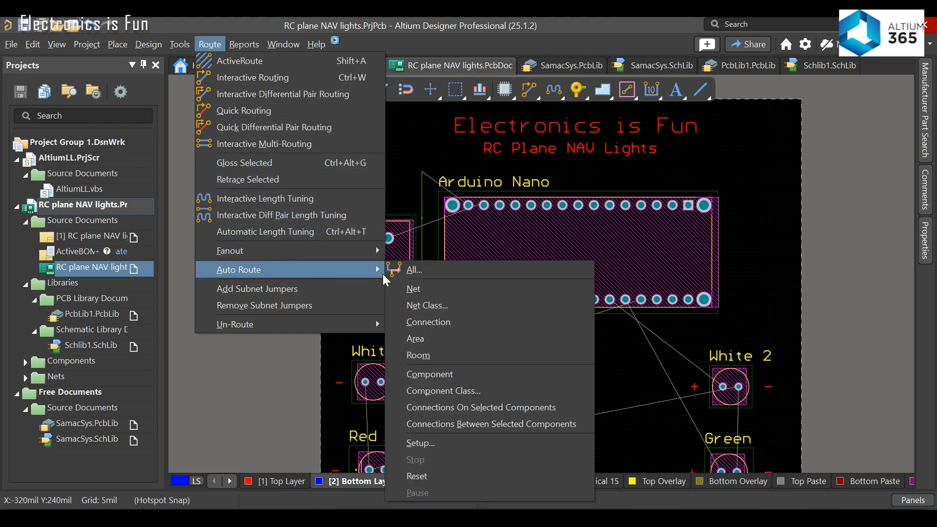
{"action": "left_click", "coordinate": [397, 272]}
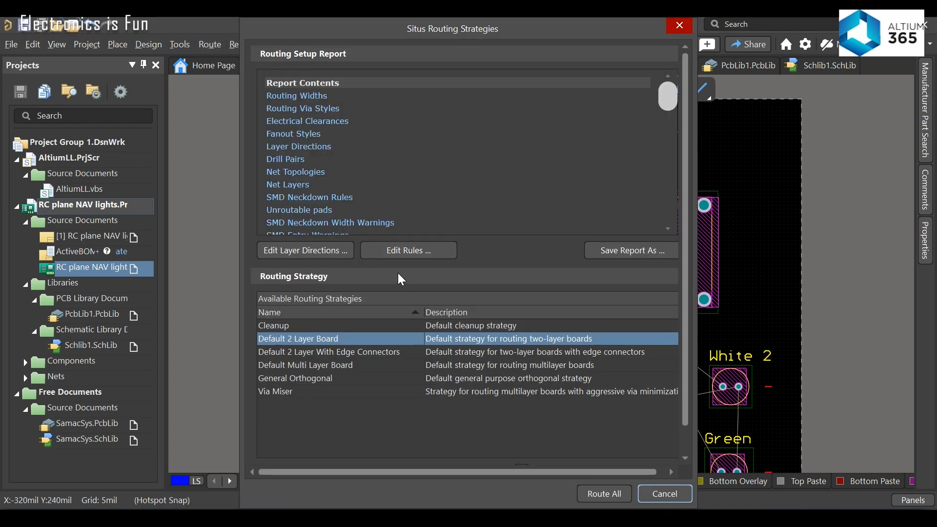
{"action": "left_click", "coordinate": [605, 494]}
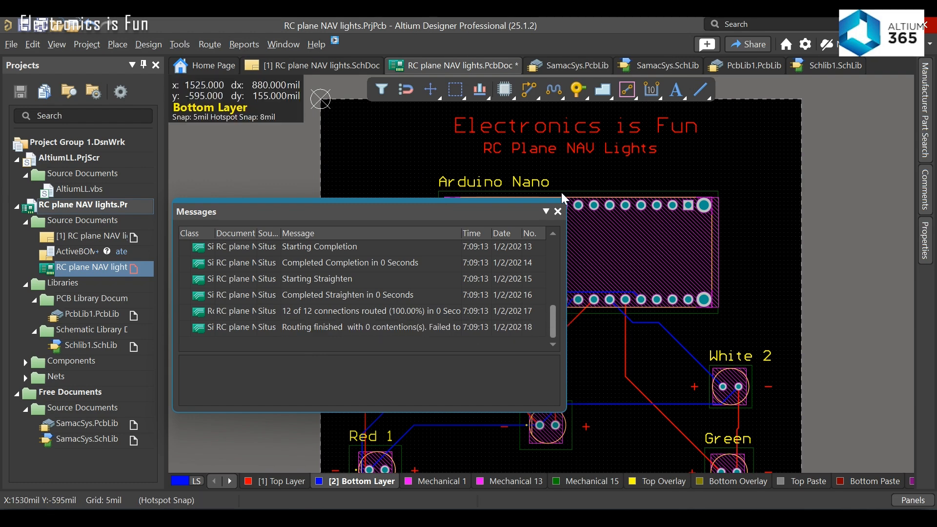
{"action": "left_click", "coordinate": [558, 211]}
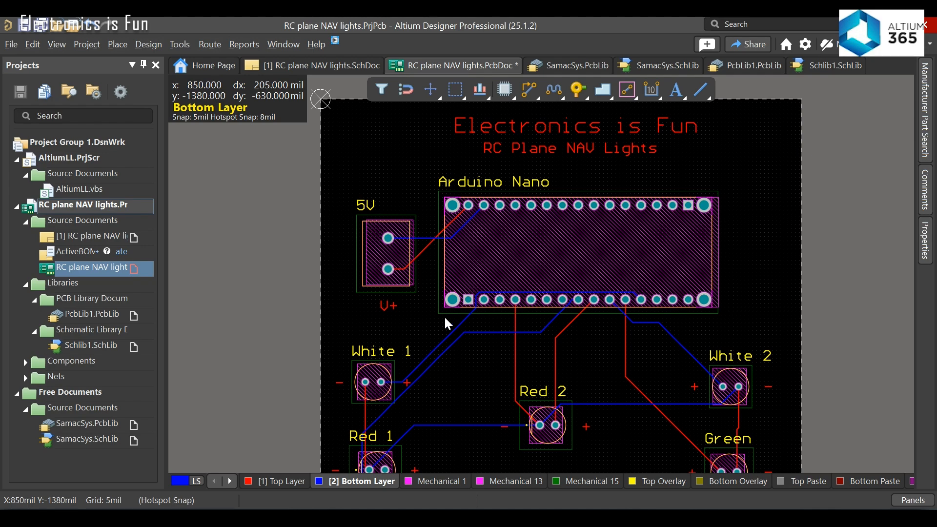
{"action": "right_click_drag", "start_coordinate": [426, 318], "coordinate": [333, 274]}
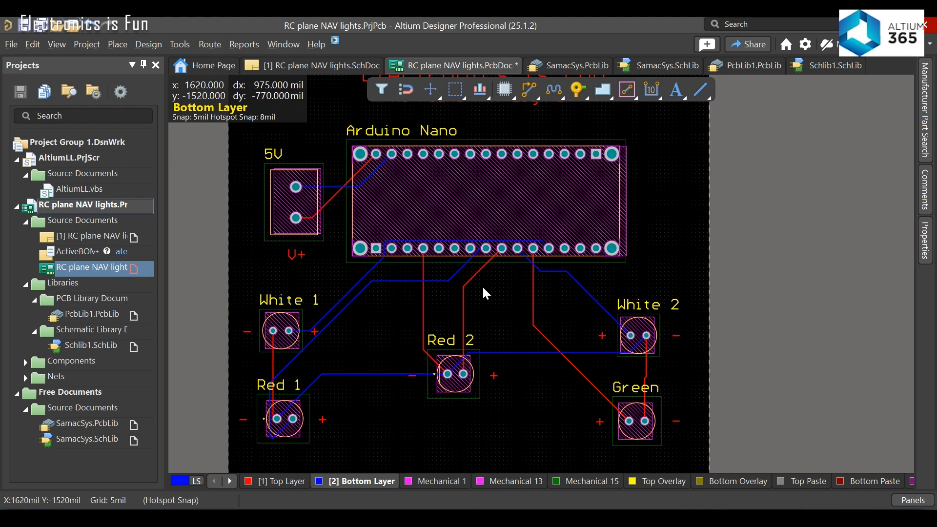
{"action": "key", "text": "ctrl+s"}
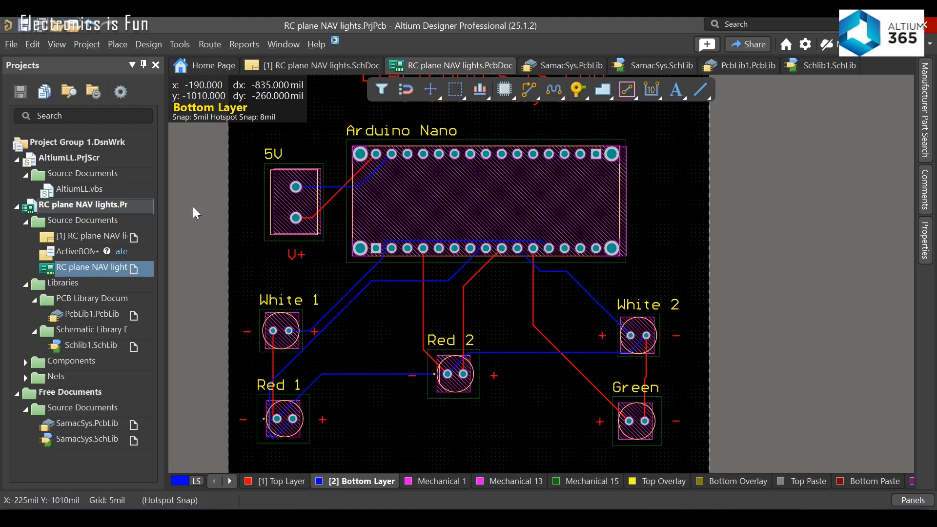
Step: Validate the RC plane NAV lights PCB project and open the Messages list to check the result
{"action": "right_click", "coordinate": [93, 204]}
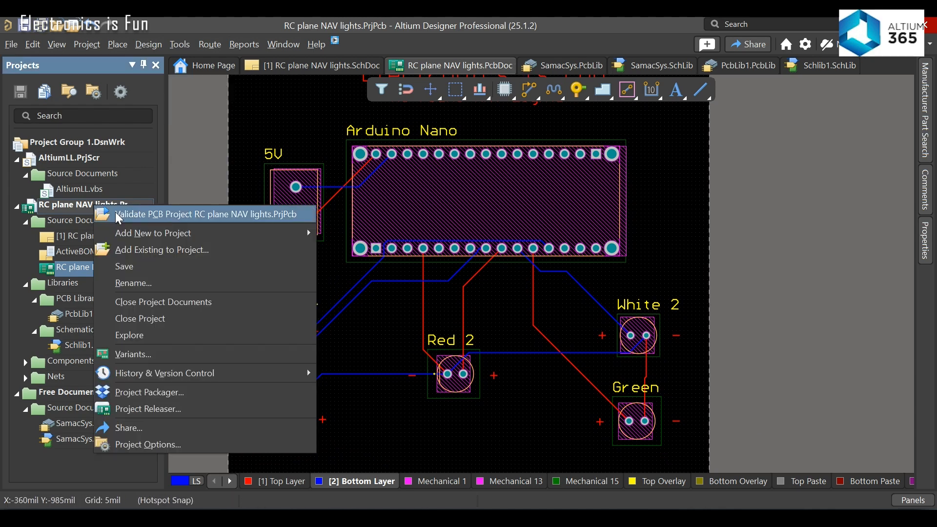
{"action": "left_click", "coordinate": [122, 213]}
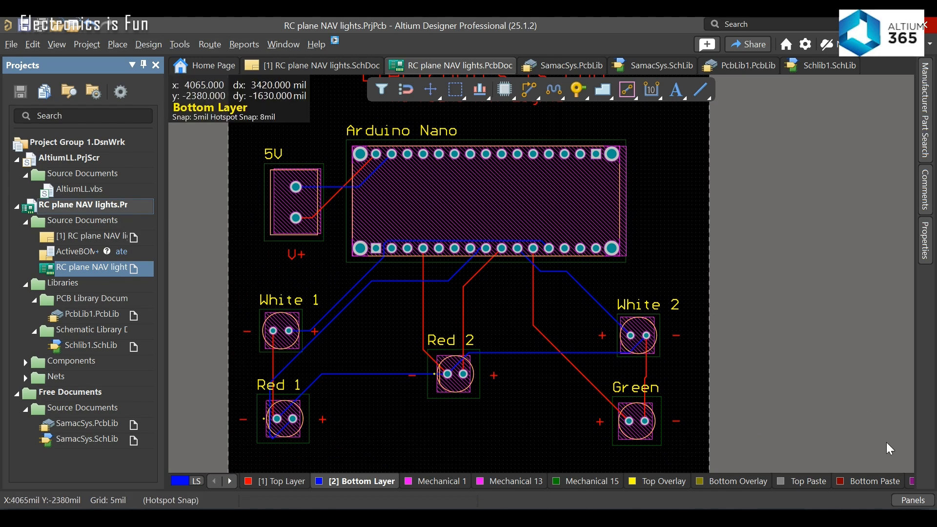
{"action": "left_click", "coordinate": [913, 500]}
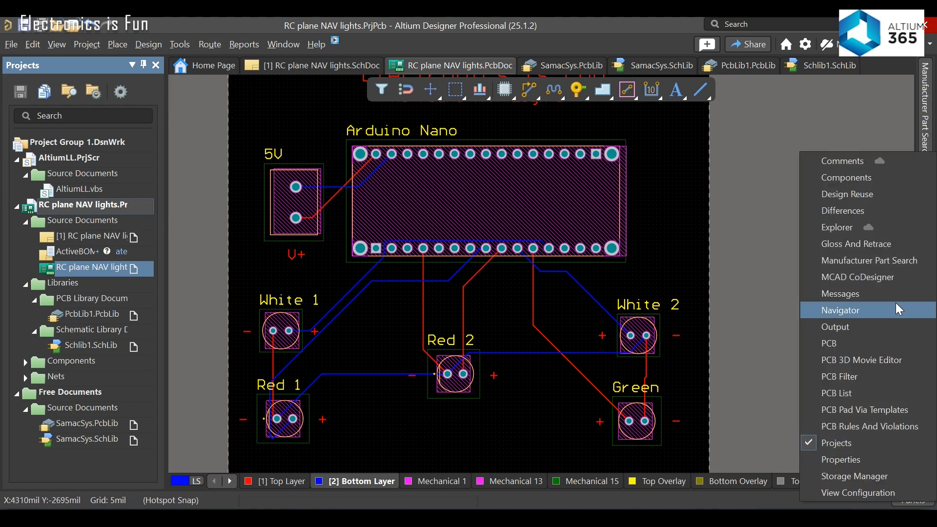
{"action": "left_click", "coordinate": [849, 294]}
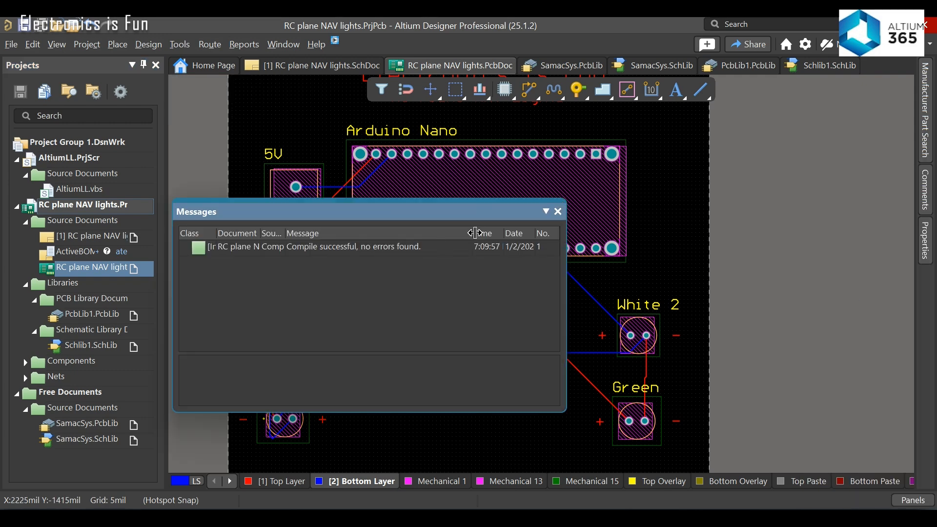
Step: Close the Messages list and switch the board through board planning and 2D layout views to the 3D view
{"action": "left_click", "coordinate": [559, 212]}
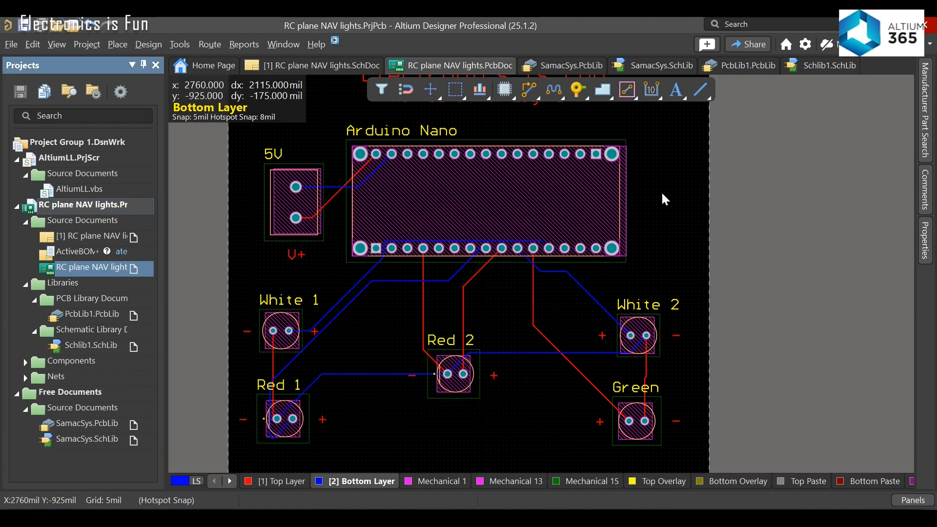
{"action": "right_click_drag", "start_coordinate": [662, 194], "coordinate": [661, 205]}
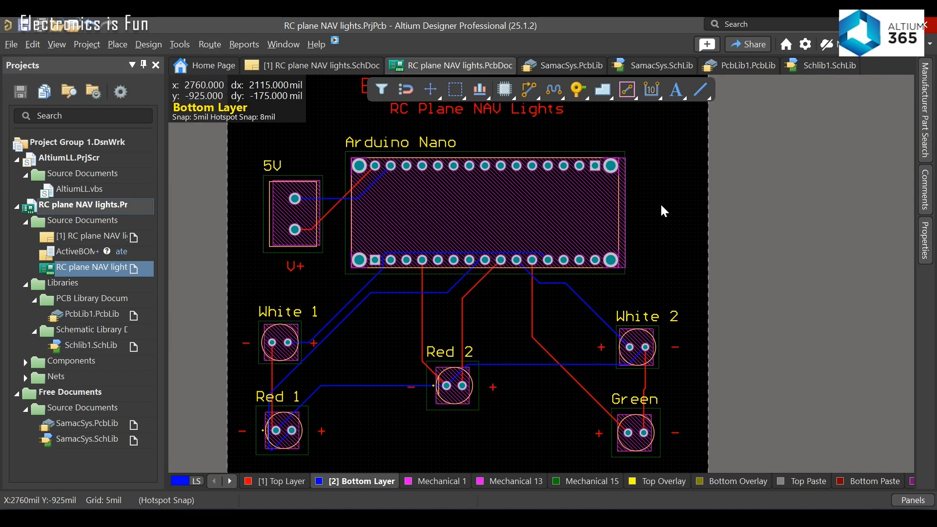
{"action": "key", "text": "1"}
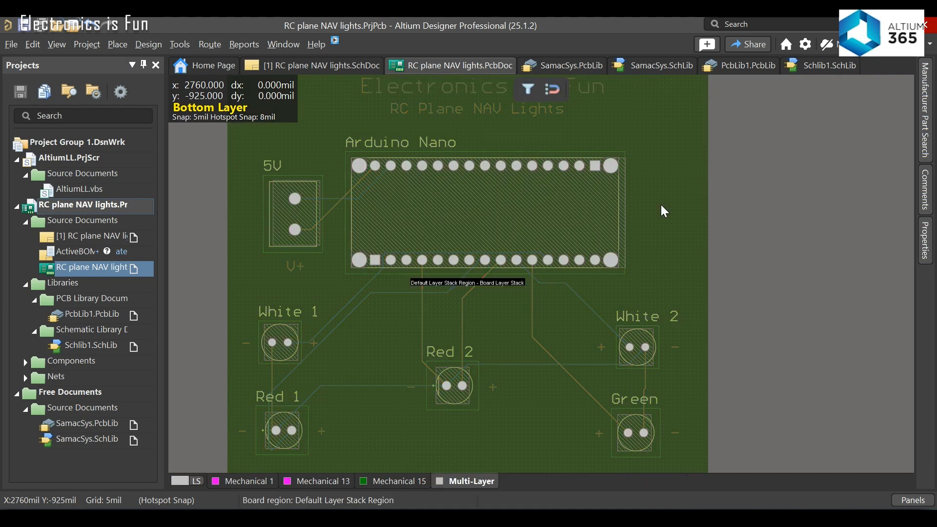
{"action": "key", "text": "2"}
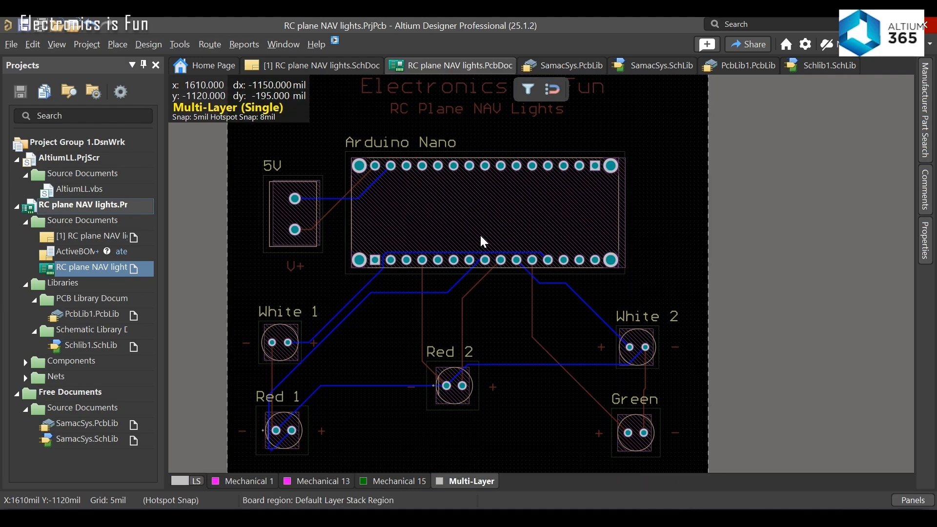
{"action": "key", "text": "3"}
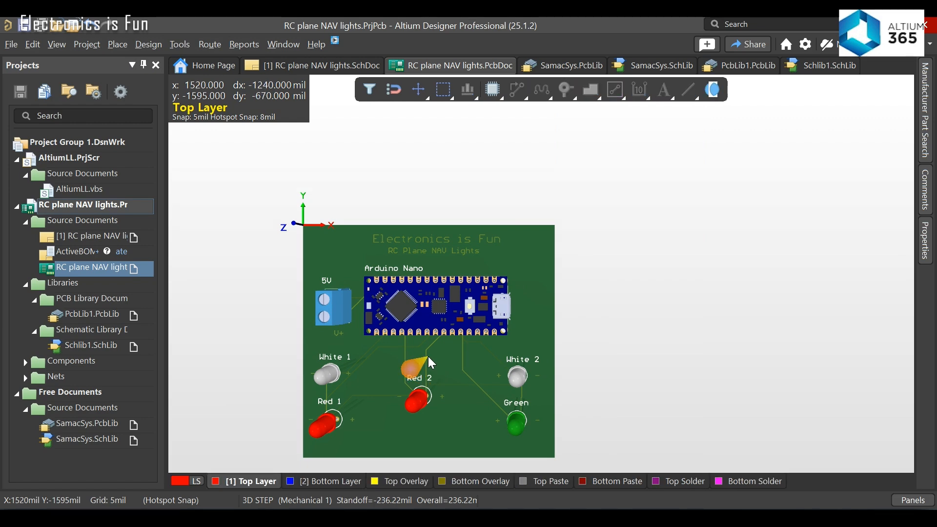
Step: Examine the 3D board up close: the LEDs with their polarity marks, the 5V connector, the Arduino Nano and the title text
{"action": "scroll", "coordinate": [429, 364], "scroll_direction": "up", "scroll_amount": 5, "text": "ctrl"}
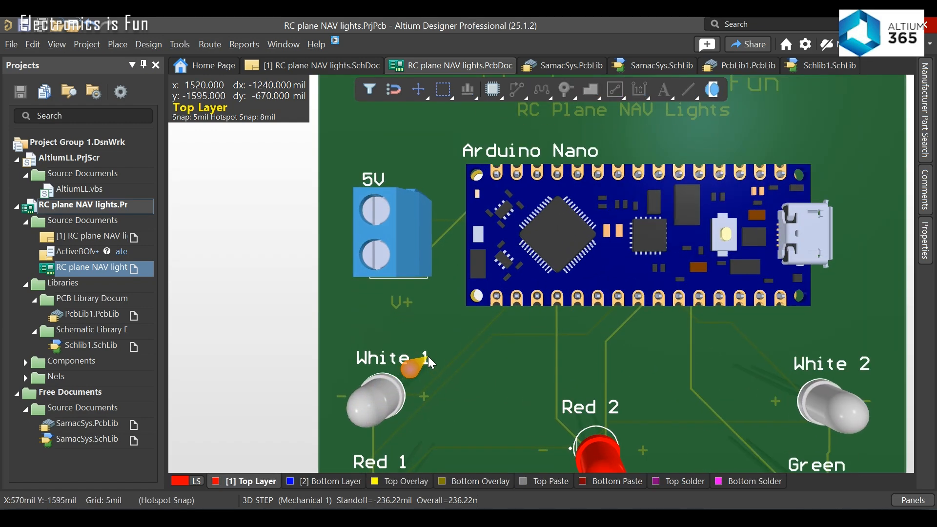
{"action": "right_click_drag", "start_coordinate": [479, 355], "coordinate": [378, 212]}
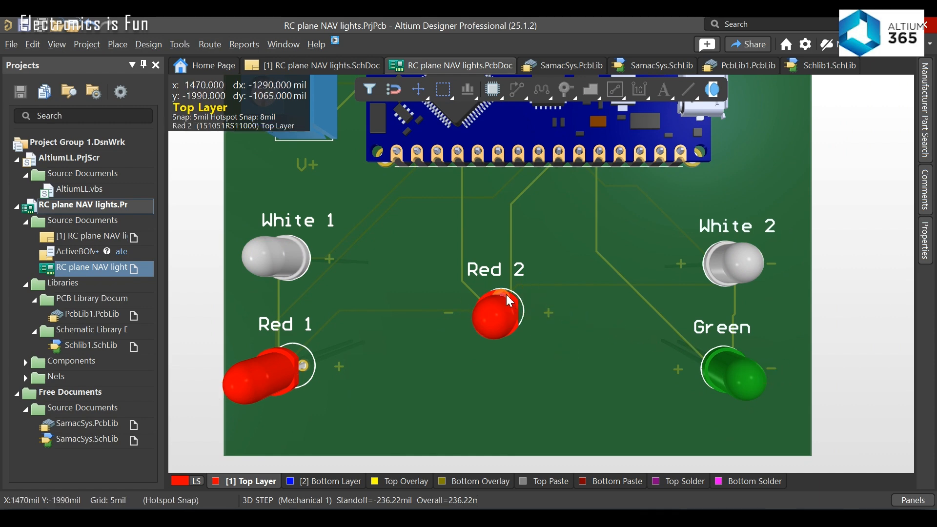
{"action": "right_click_drag", "start_coordinate": [505, 294], "coordinate": [690, 283]}
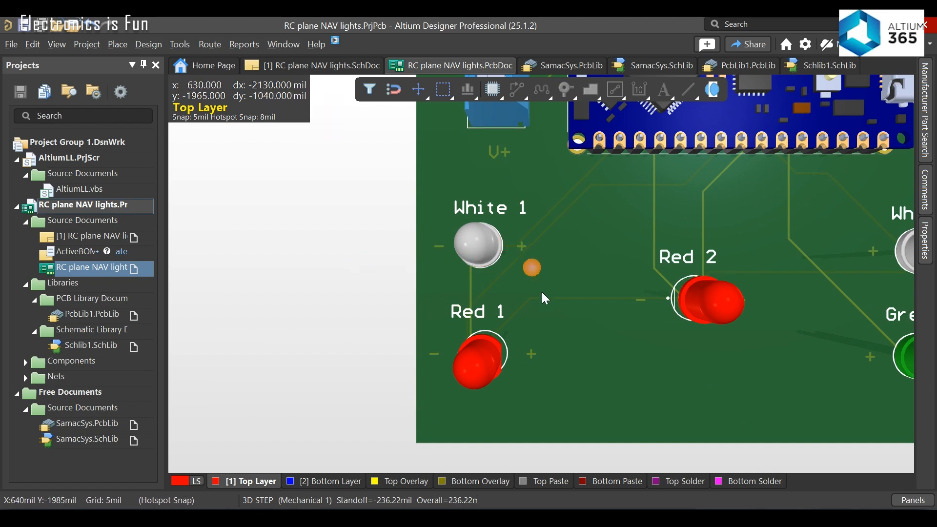
{"action": "right_click_drag", "start_coordinate": [643, 306], "coordinate": [443, 401]}
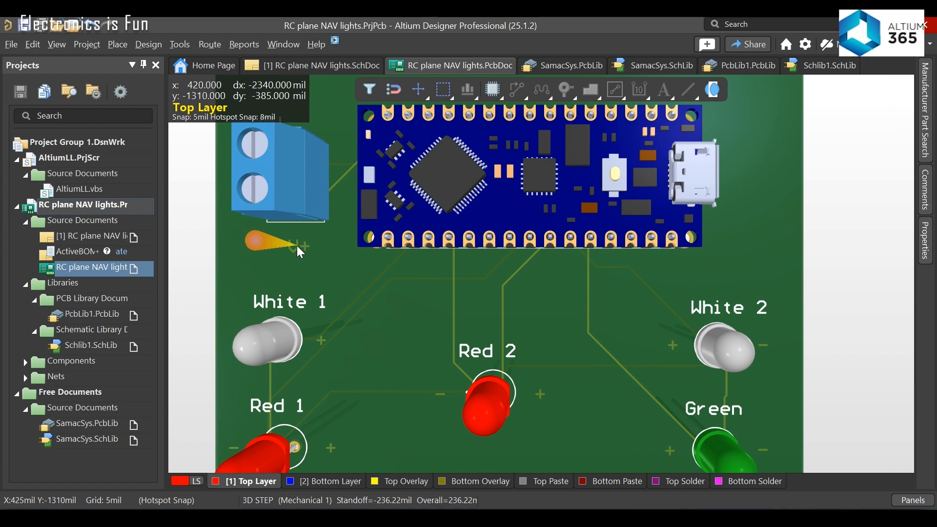
{"action": "mouse_move", "coordinate": [297, 245]}
{"action": "right_mouse_down"}
{"action": "mouse_move", "coordinate": [311, 306]}
{"action": "mouse_move", "coordinate": [308, 354]}
{"action": "right_mouse_up"}
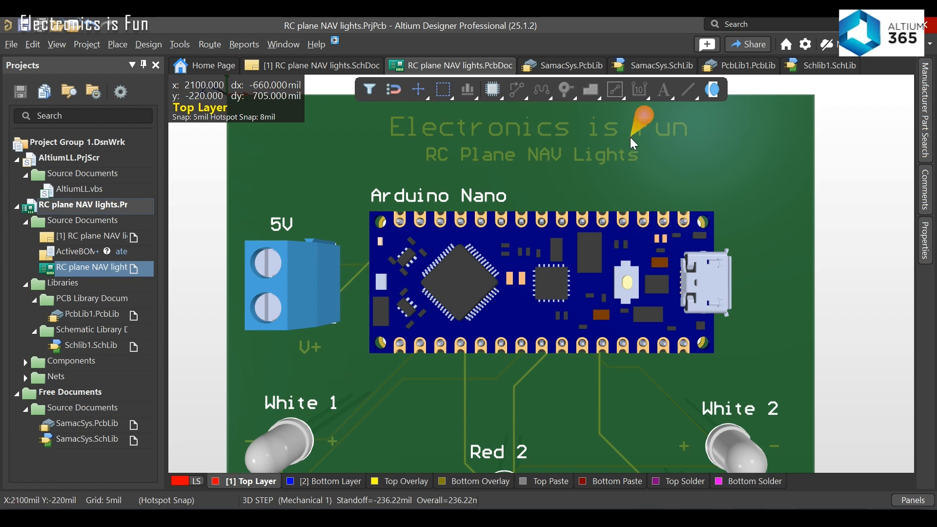
{"action": "scroll", "coordinate": [631, 138], "scroll_direction": "right", "scroll_amount": 2, "text": "shift"}
{"action": "scroll", "coordinate": [630, 138], "scroll_direction": "down", "scroll_amount": 4, "text": "ctrl"}
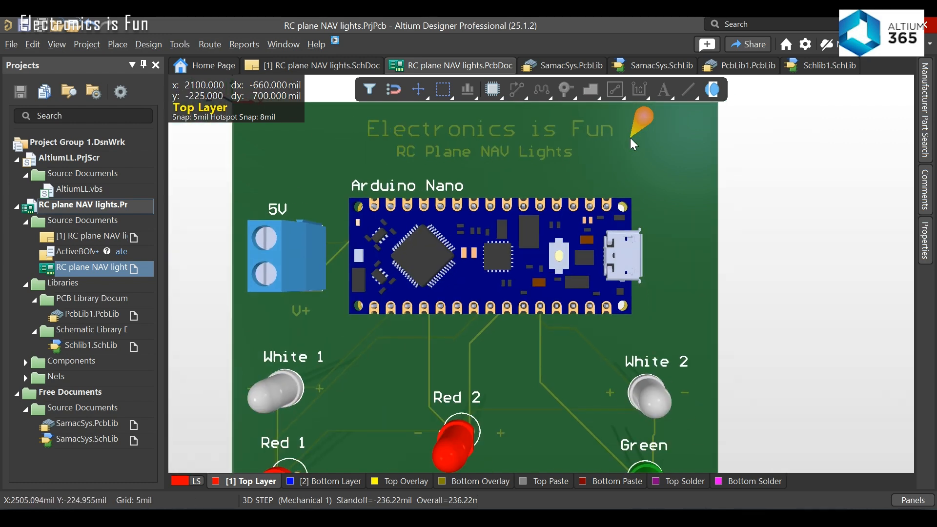